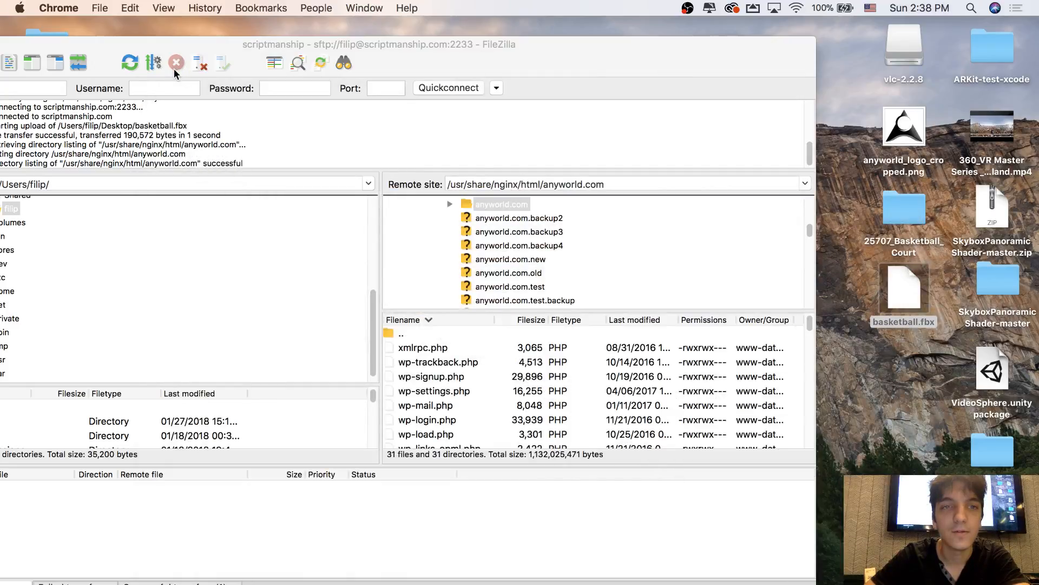
Clear the desktop by minimising the OBS window and closing the FileZilla window
left_click(678, 583)
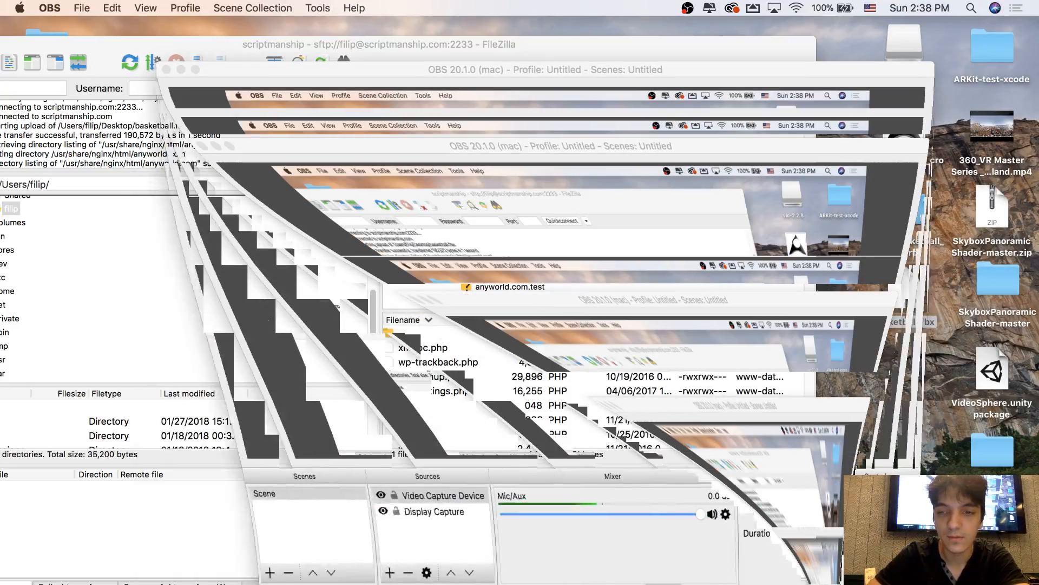
left_click(180, 69)
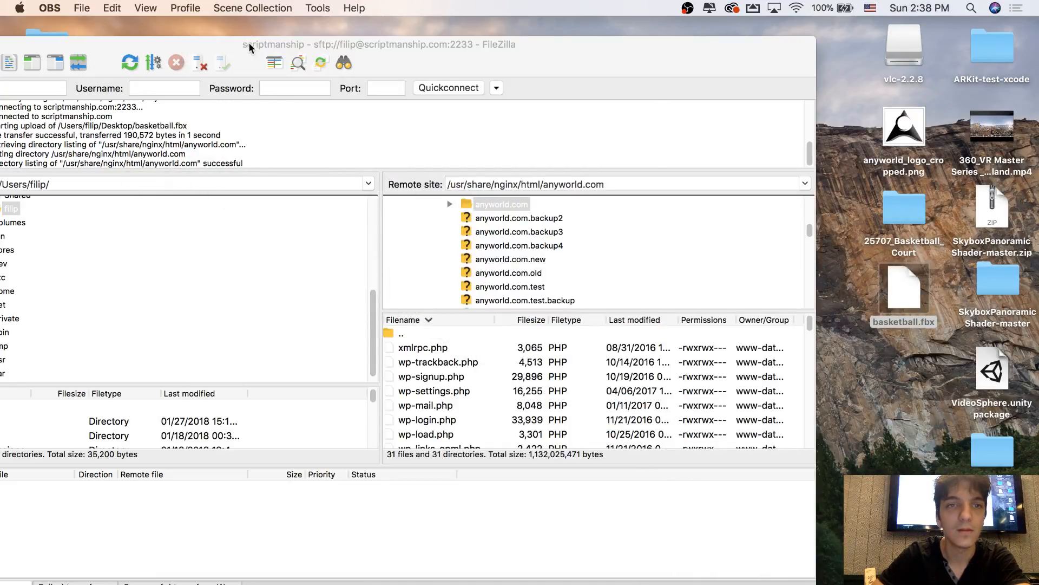
left_click_drag(248, 42, 387, 81)
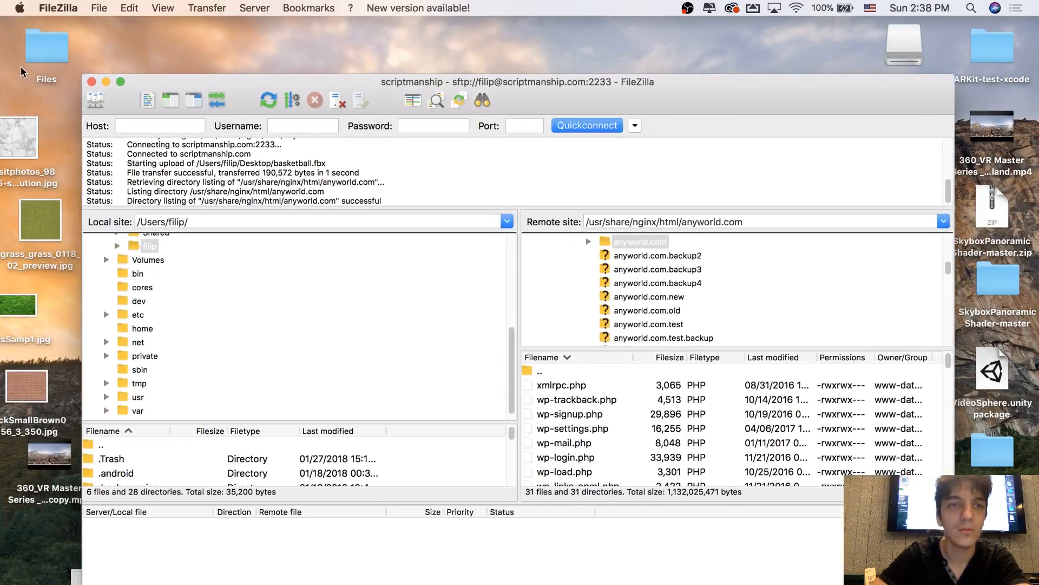
left_click(92, 80)
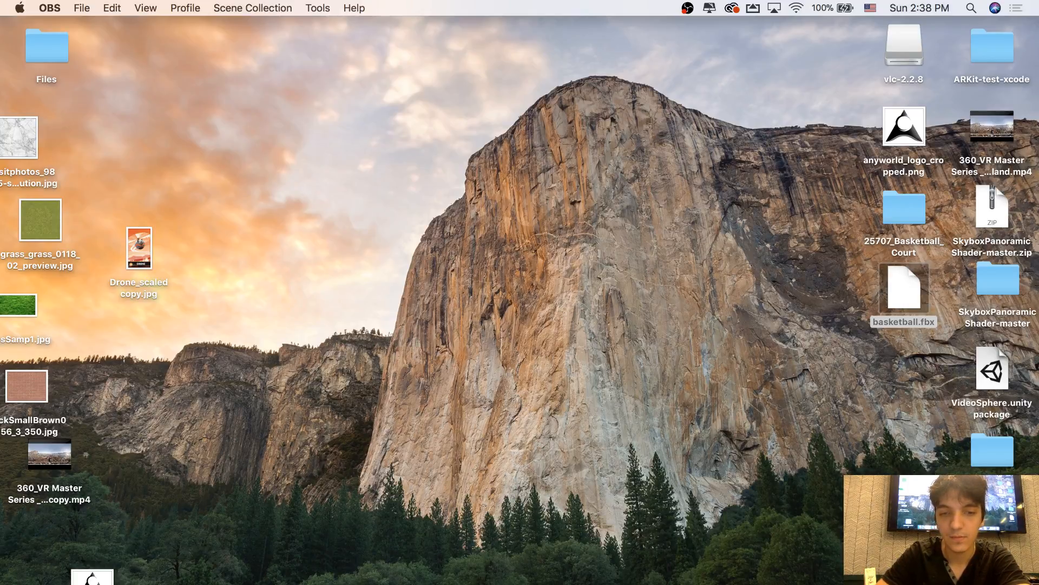
Switch to Unity and import basketball.fbx from the desktop into the project's Assets folder
left_click(754, 584)
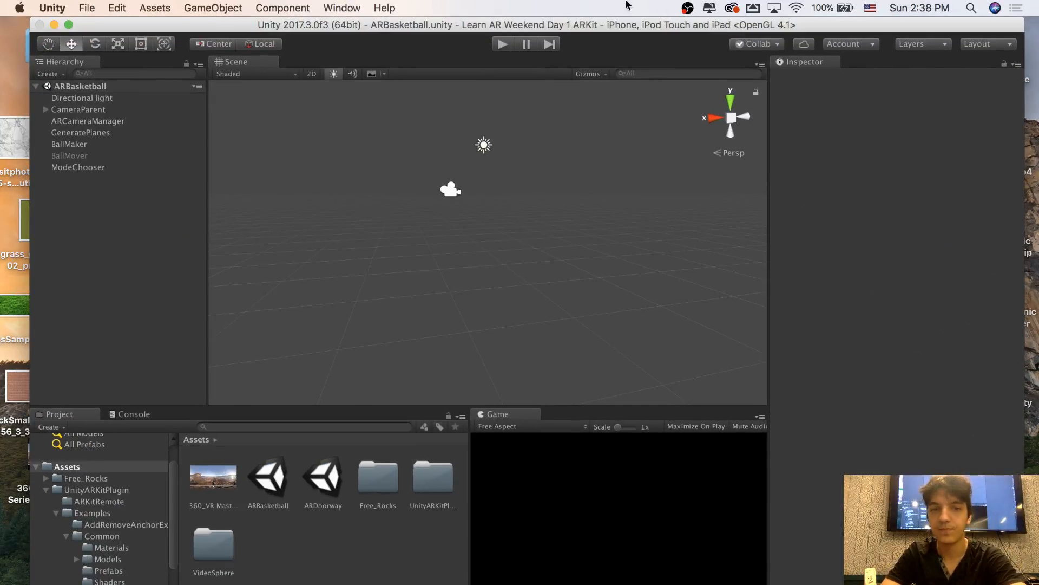
left_click_drag(669, 34, 494, 6)
left_click_drag(897, 291, 219, 547)
left_click_drag(310, 30, 470, 30)
Add the imported basketball model to the ARBasketball scene hierarchy
left_click(364, 479)
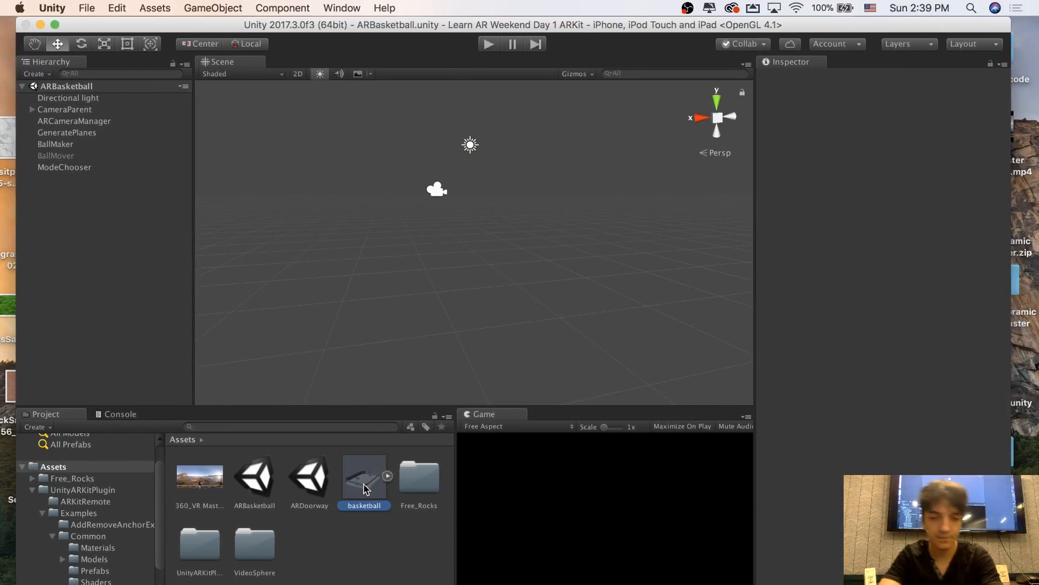
left_click_drag(417, 202, 394, 223, "alt")
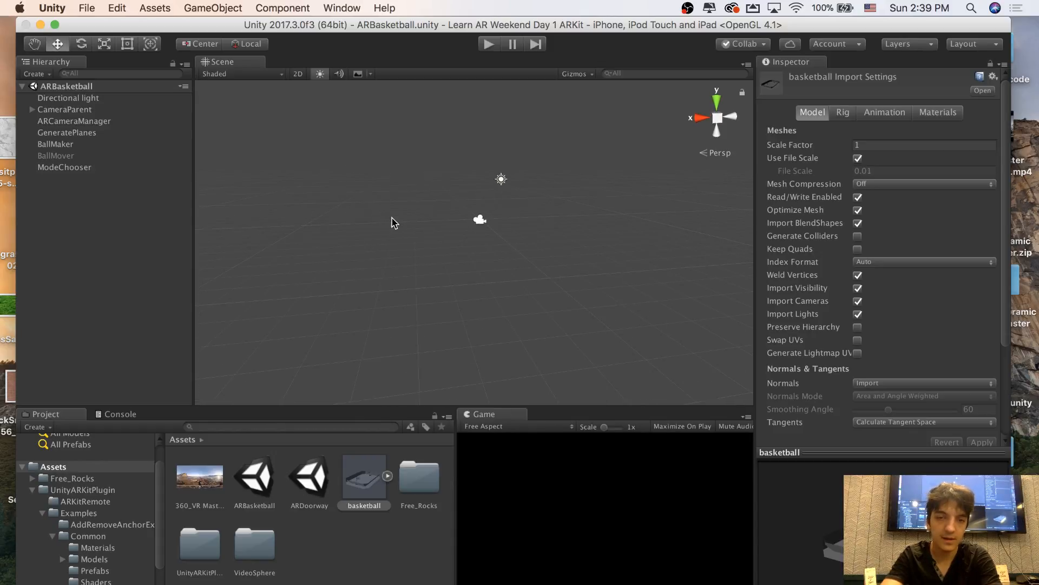
left_click_drag(364, 483, 52, 296)
Examine the basketball court model in the scene from several viewpoints, ending close to the hoop and backboard
left_click_drag(466, 227, 374, 147, "alt")
key("w")
right_click_drag(374, 147, 236, 195)
left_click(230, 192)
key("s")
right_click_drag(303, 230, 89, 241)
key("w")
key("s")
key("w")
left_click_drag(89, 241, 532, 209)
key("s")
right_click_drag(532, 210, 164, 184)
Expand the basketball object and its Plane child, check which parts they contain, and select Cone
left_click(32, 179)
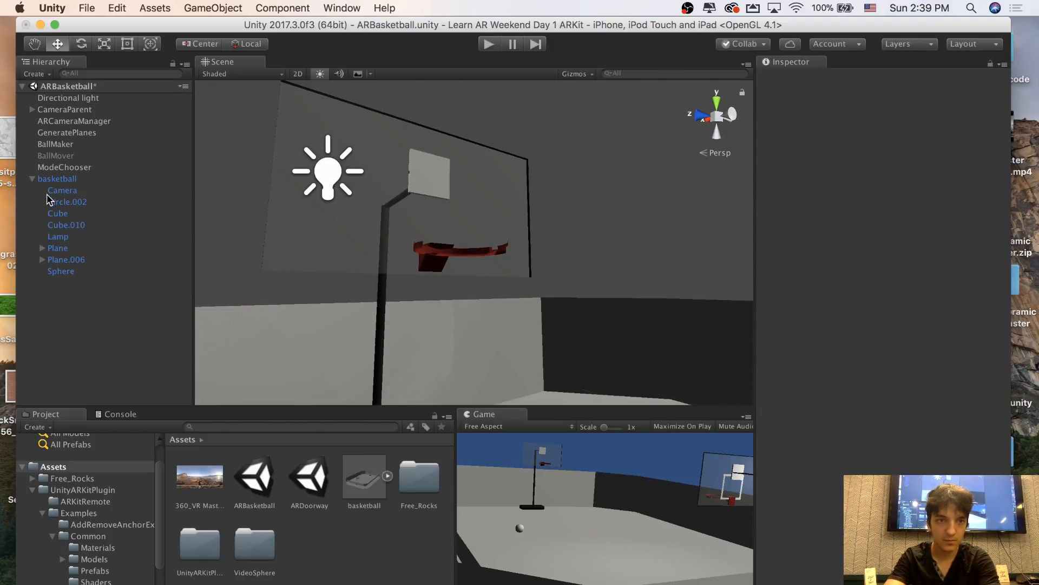
left_click(52, 225)
left_click(53, 205)
left_click(55, 191)
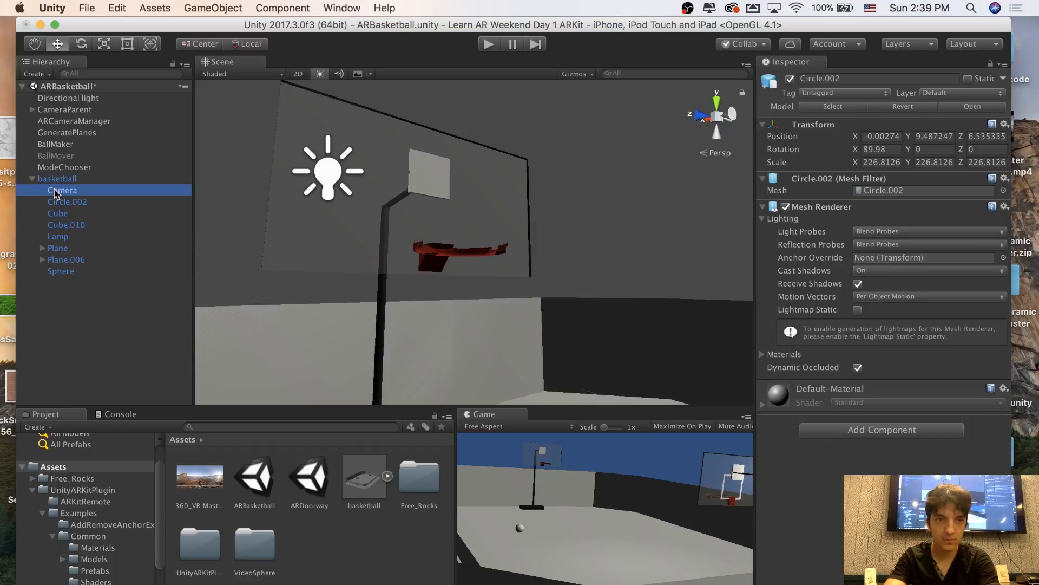
left_click(54, 224)
left_click(43, 248)
left_click(67, 270)
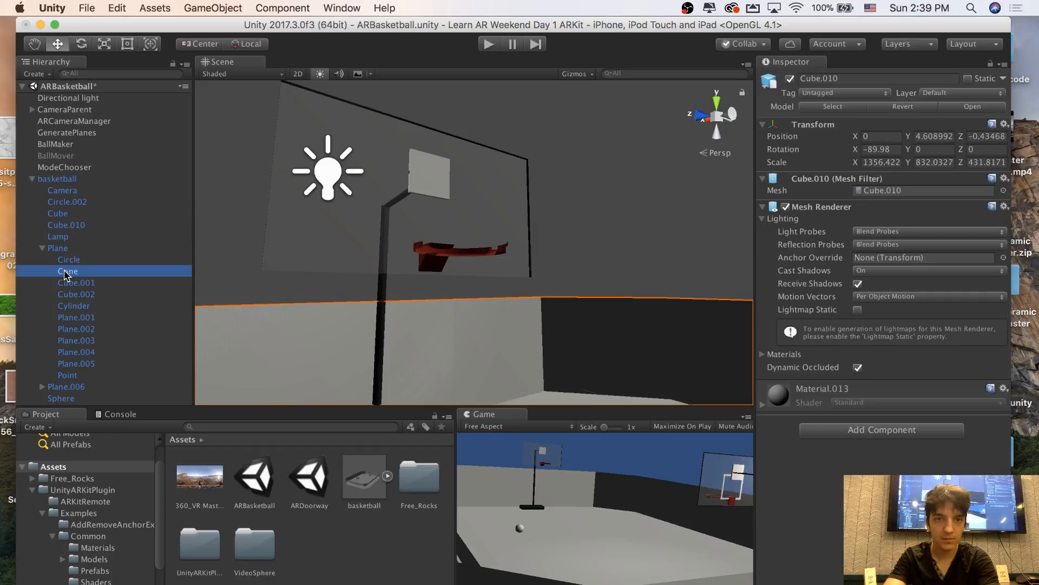
Inspect the hoop, its stand and the selected Cone in the scene from different distances and angles
left_click_drag(339, 216, 174, 233, "alt")
key("w")
right_click_drag(175, 233, 389, 321)
key("s")
key("s")
key("w")
key("s")
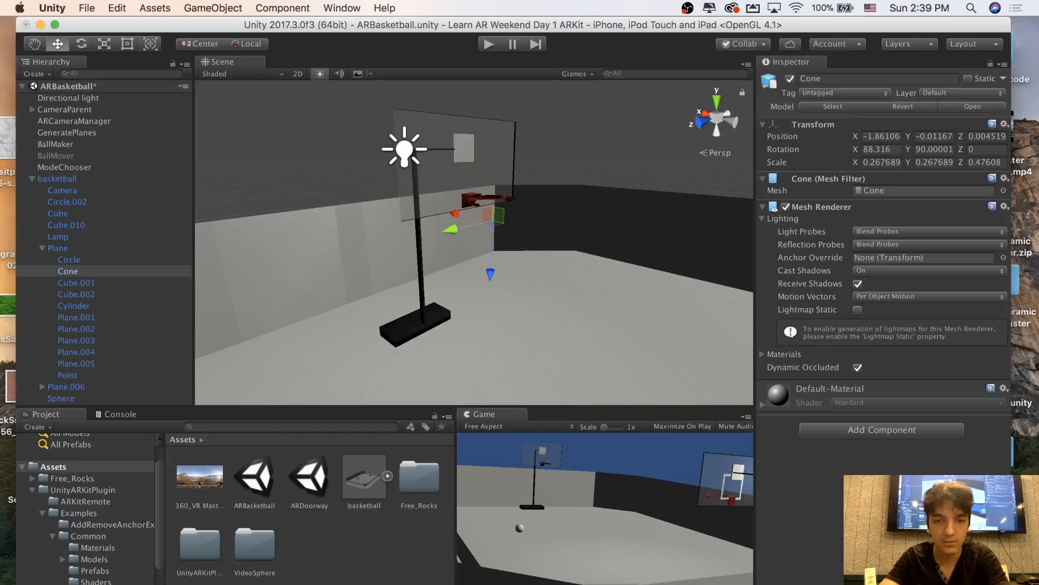
key("super+Tab")
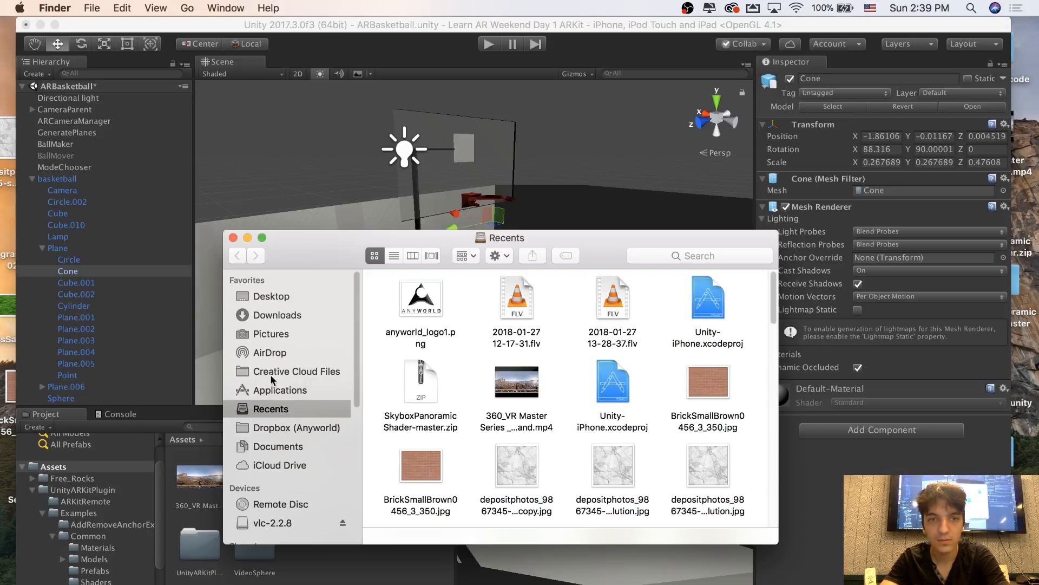
left_click_drag(426, 247, 405, 333)
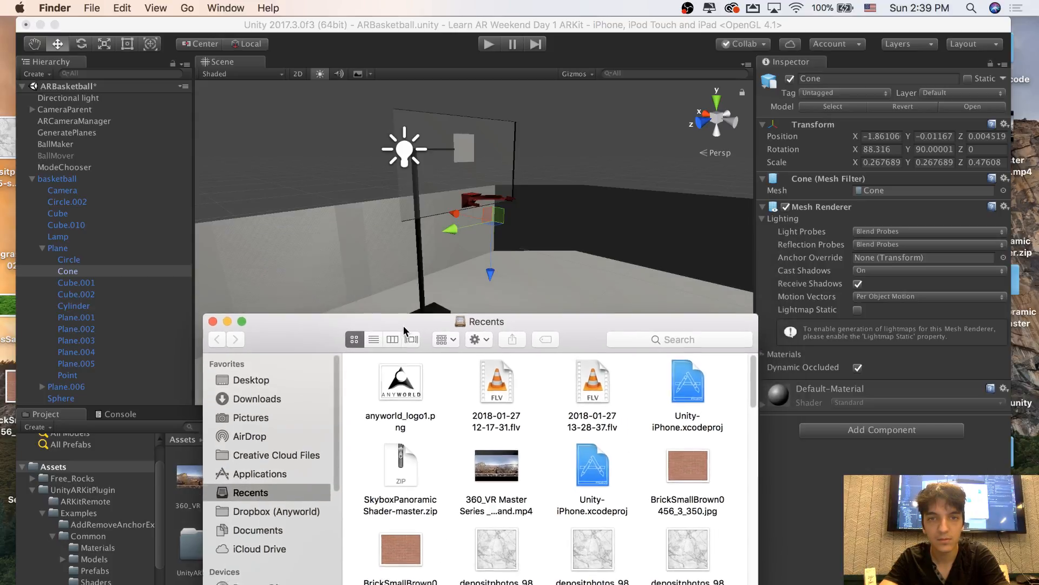
left_click(211, 324)
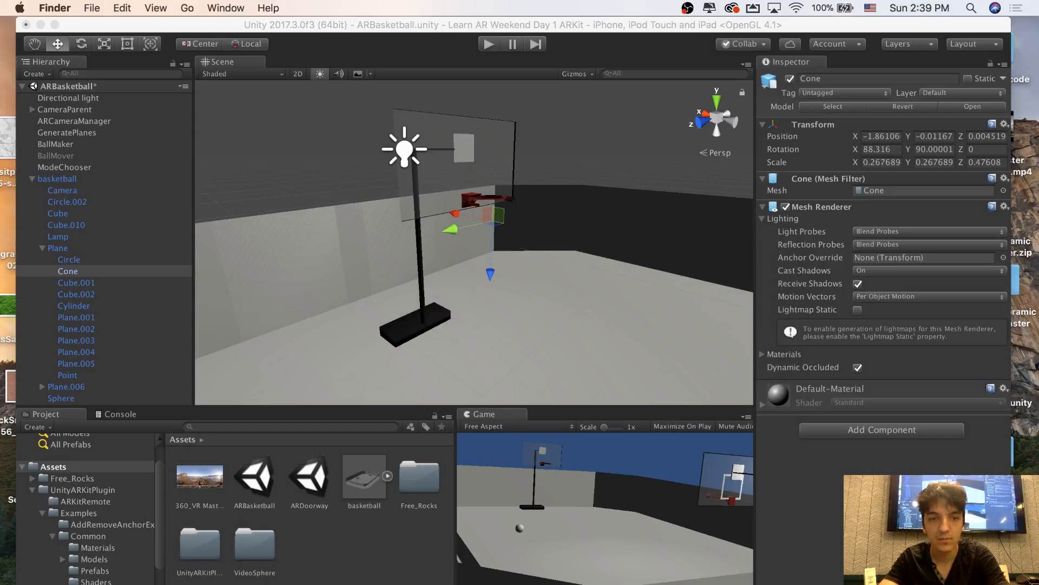
Switch to Chrome and open blendswap.com
key("super+Tab")
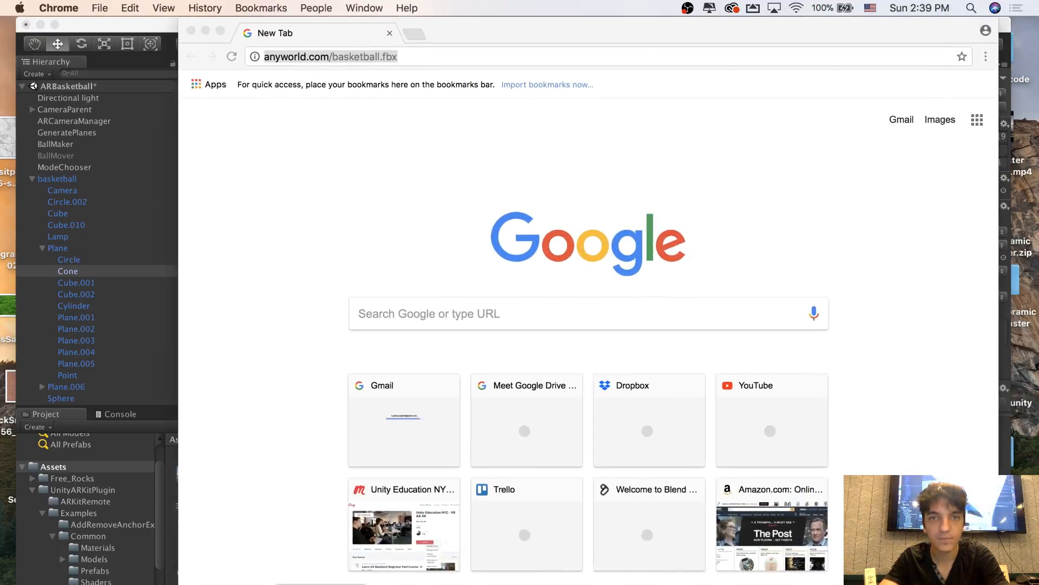
type("blendswap.com")
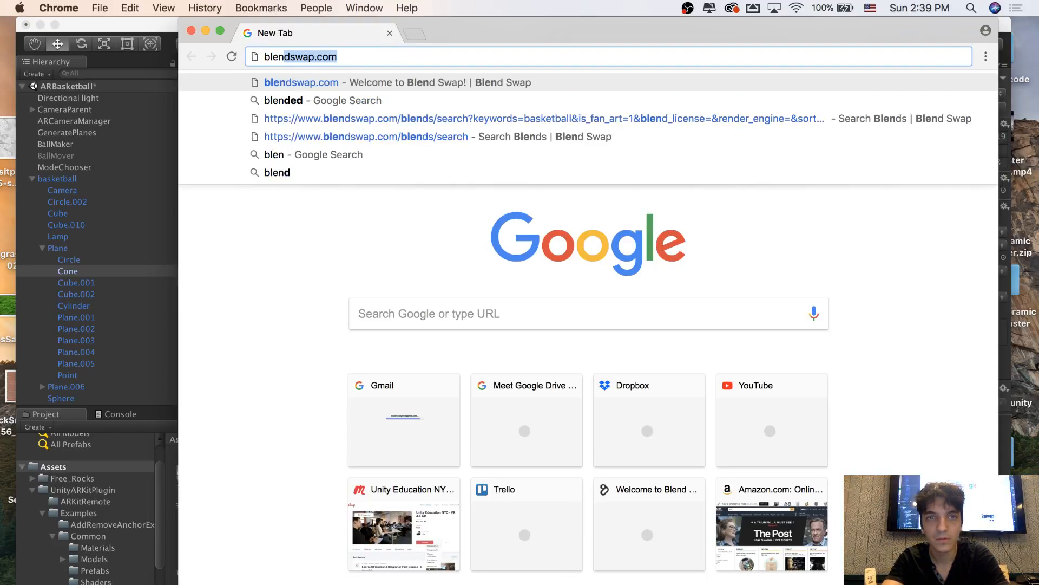
key("Return")
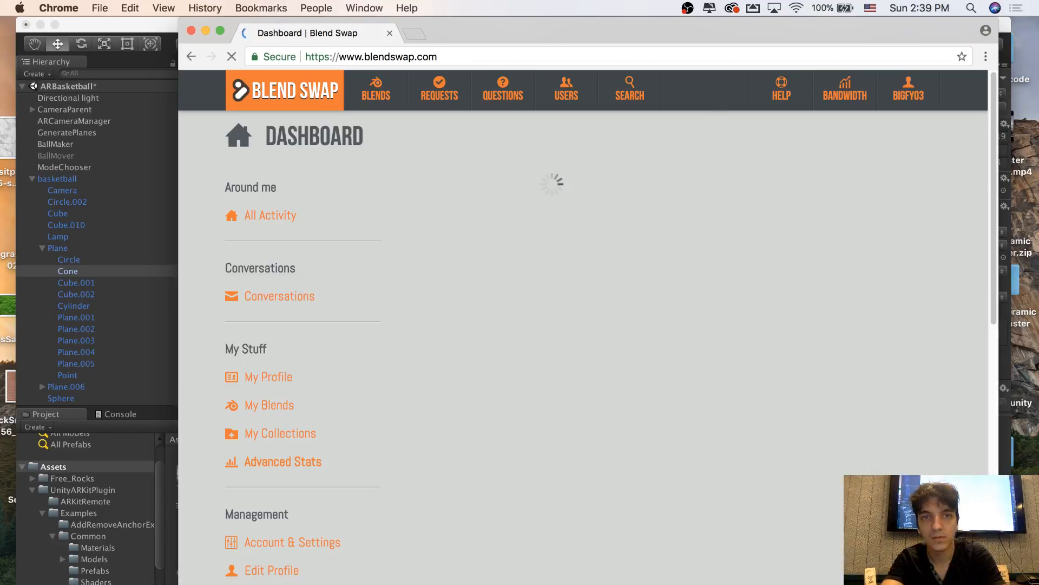
Search Google for "basketball hoop 3d model" in a new browser tab
left_click(415, 36)
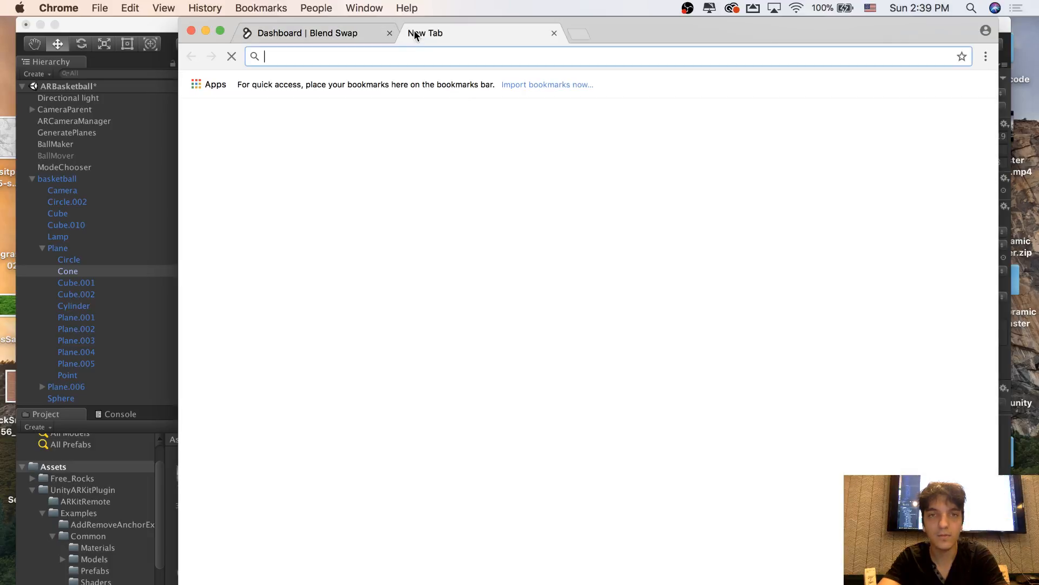
type("basketball 3")
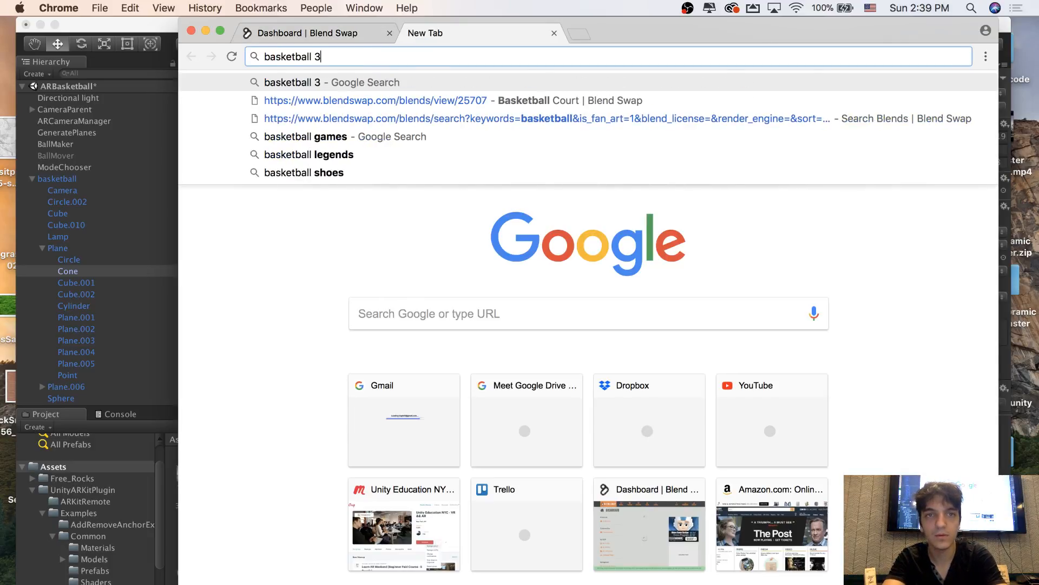
type("d model")
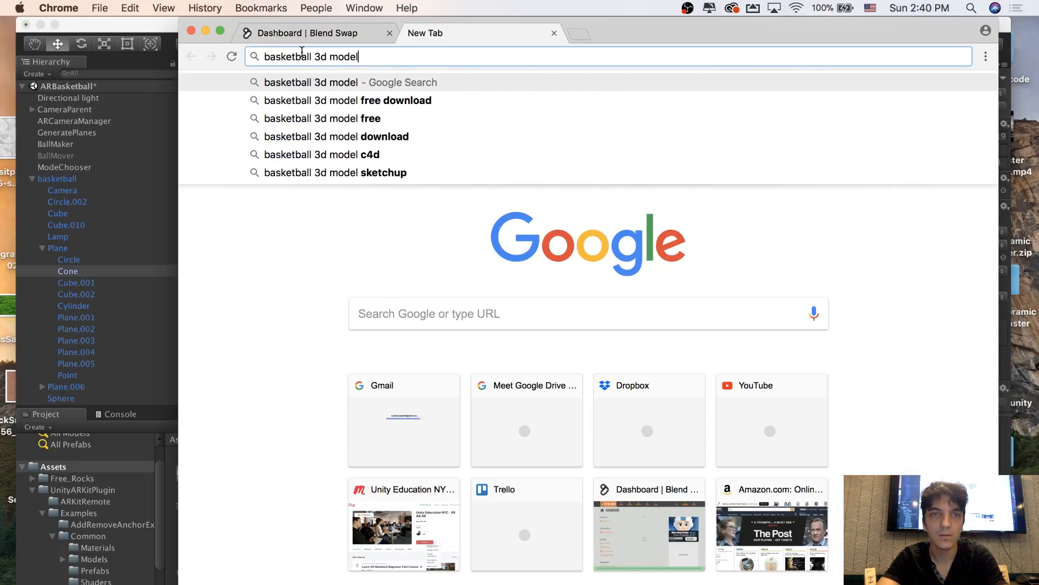
type("hoop")
key("Return")
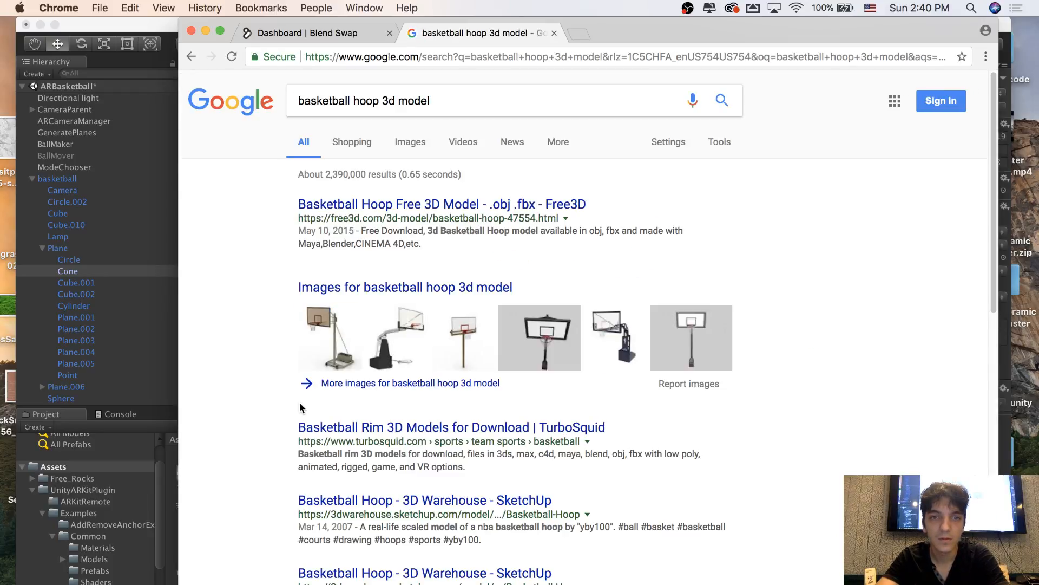
Open the Free3D Basketball Hoop result and review its preview images, file formats and download details
left_click(346, 206)
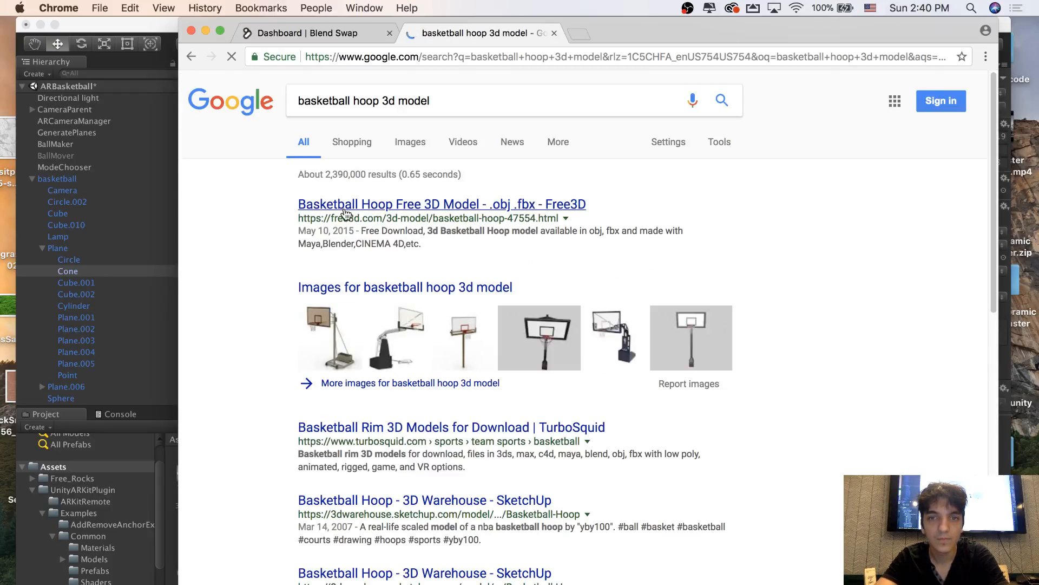
scroll(411, 382, "down", 3)
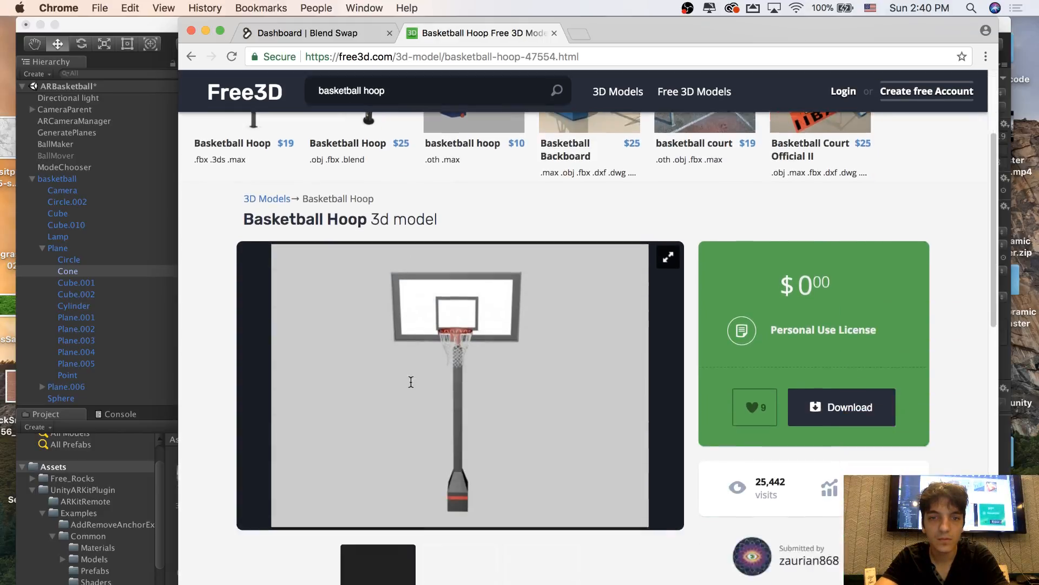
scroll(411, 382, "down", 4)
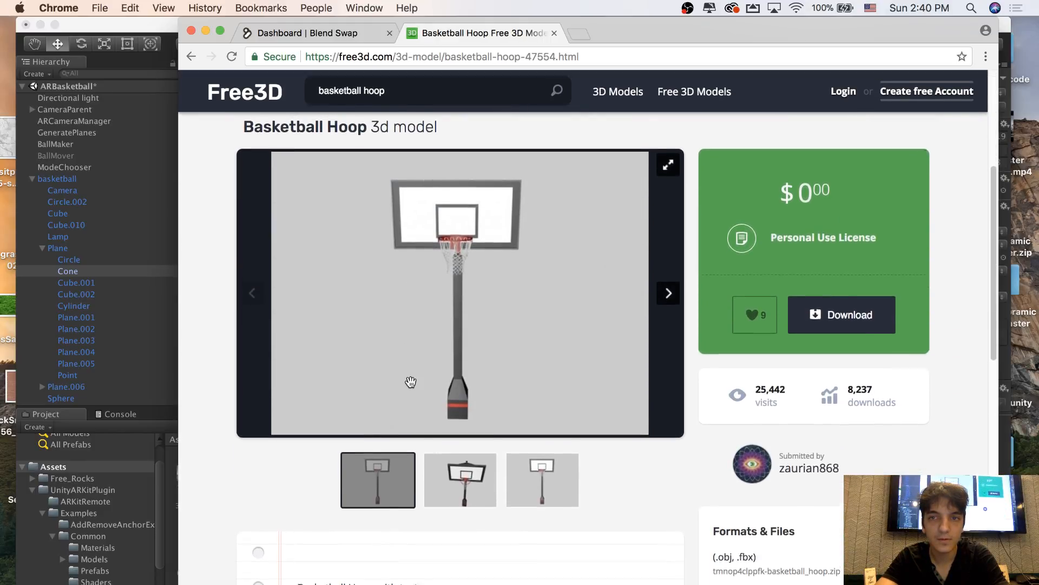
scroll(411, 381, "up", 1)
scroll(410, 382, "down", 3)
left_click(459, 440)
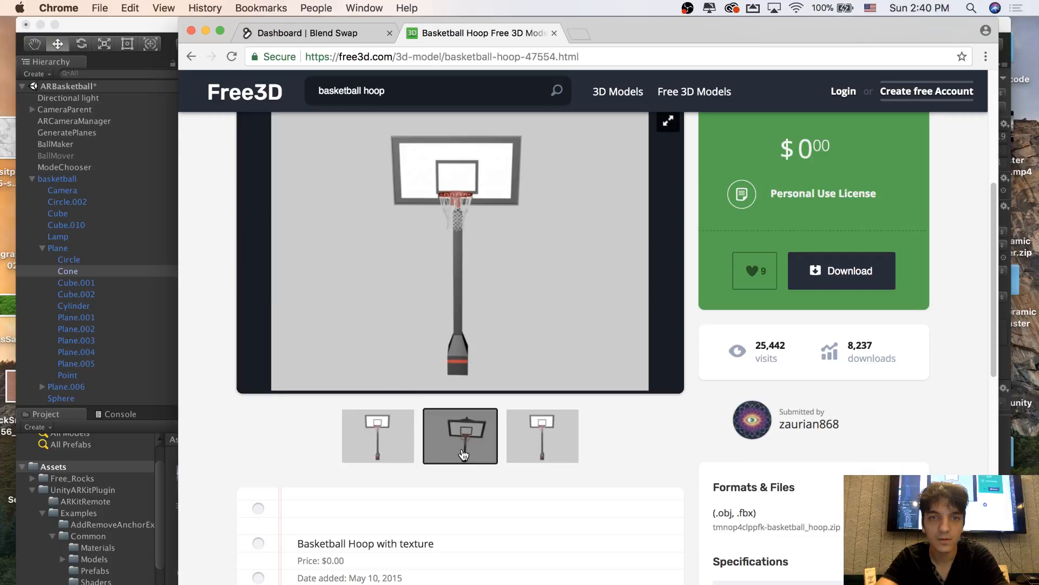
left_click(510, 449)
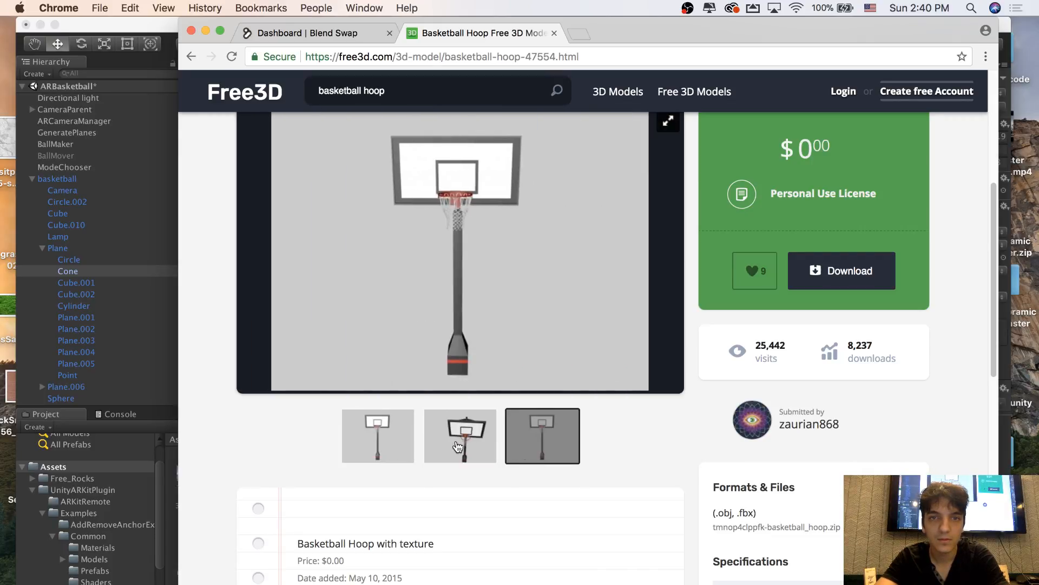
left_click(388, 437)
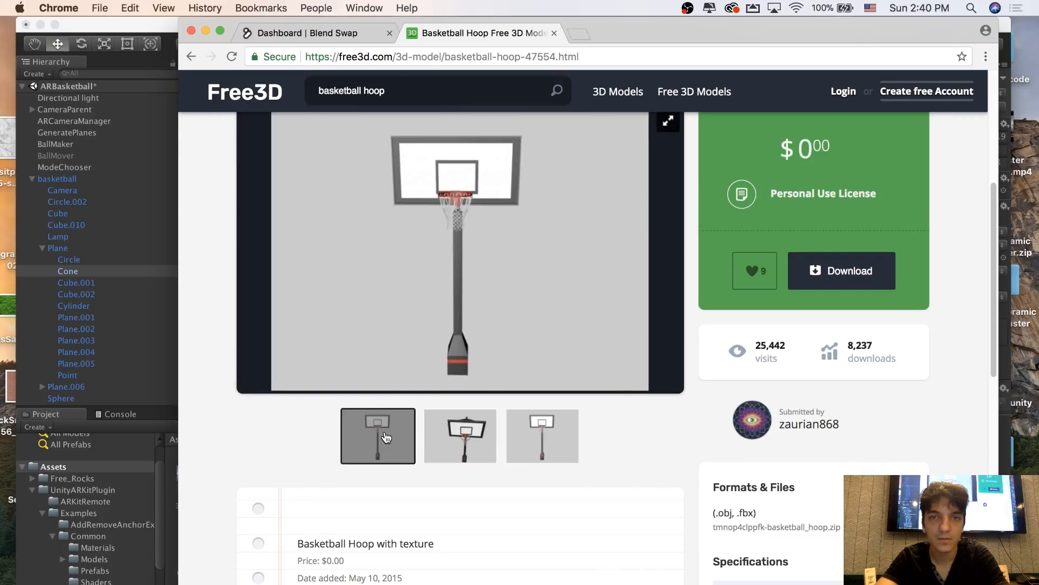
scroll(385, 436, "down", 5)
scroll(384, 431, "up", 8)
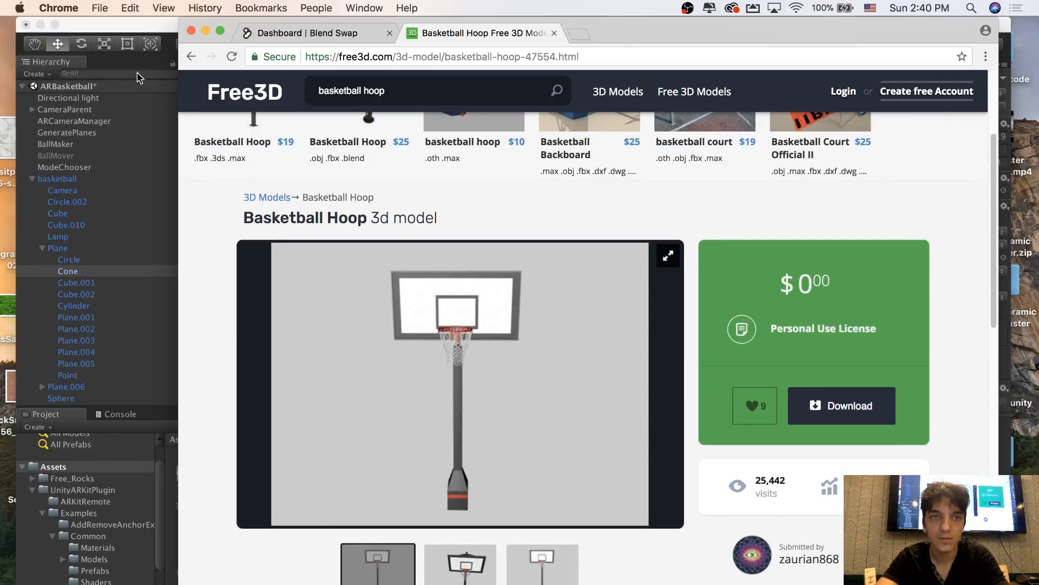
Switch to Unity to look at the ball and court floor in the scene, and return to Chrome
left_click(135, 33)
left_click_drag(318, 169, 490, 254, "alt")
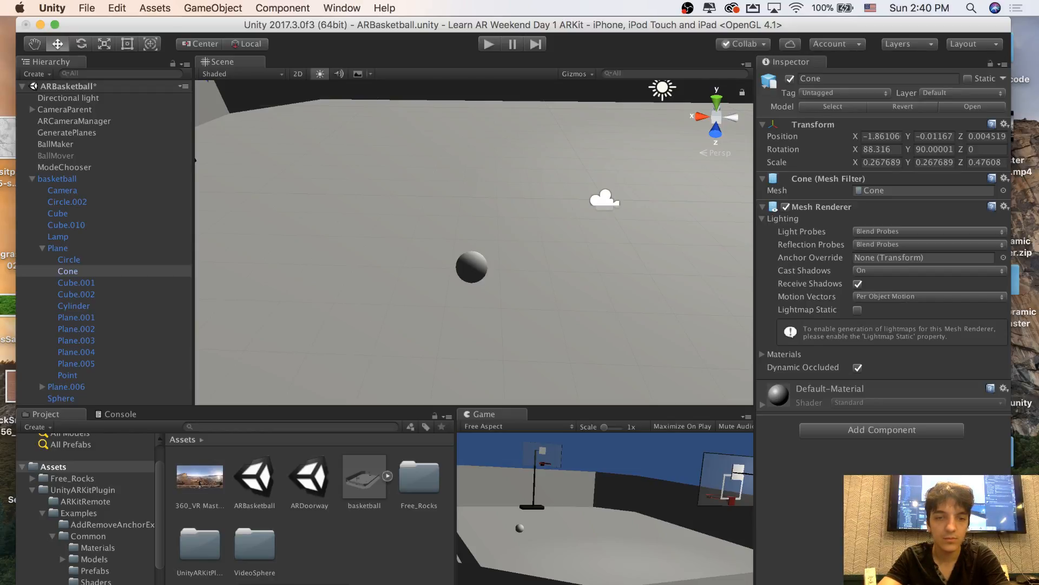
key("super+Tab")
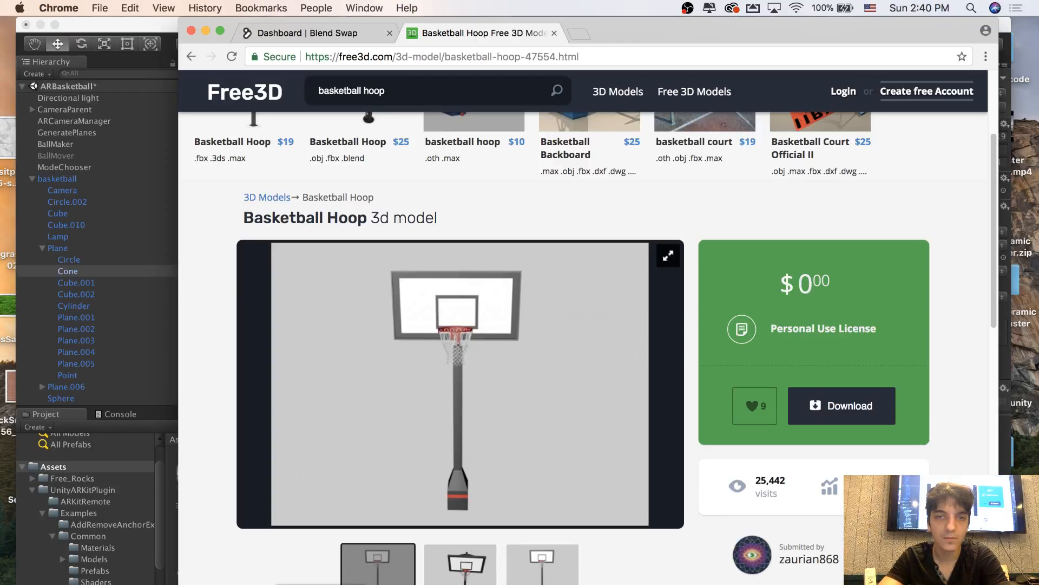
Go back to the search results, open the Archive3D basketball rack page and download its 3D model
left_click(191, 57)
scroll(407, 336, "down", 4)
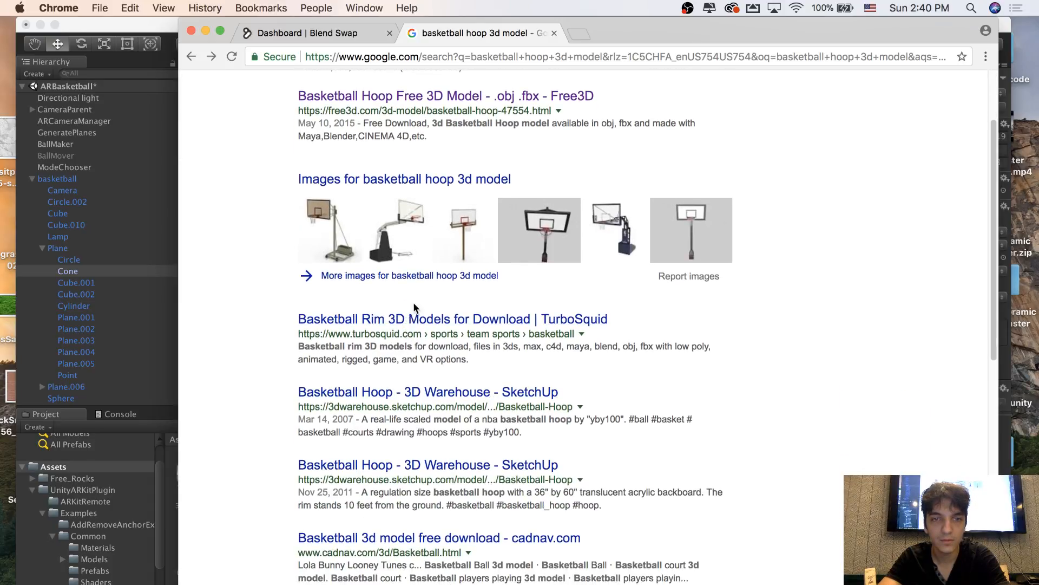
scroll(406, 319, "down", 7)
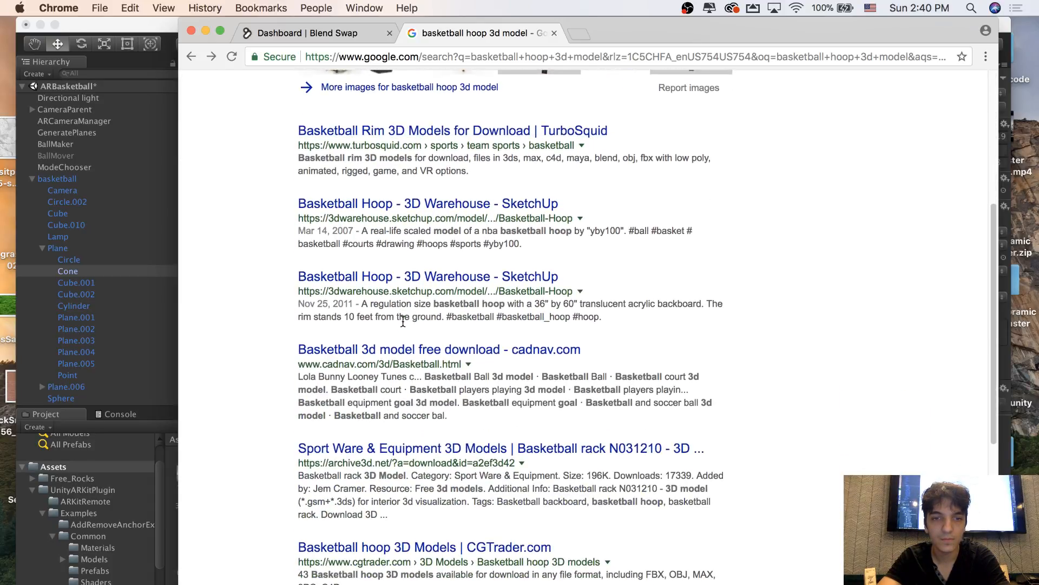
scroll(403, 322, "down", 3)
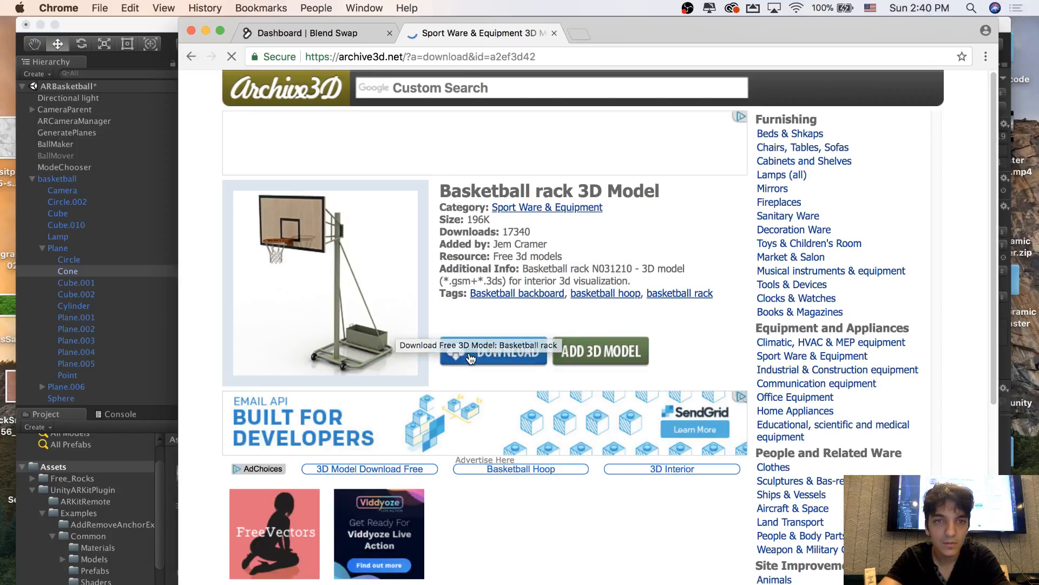
left_click(511, 348)
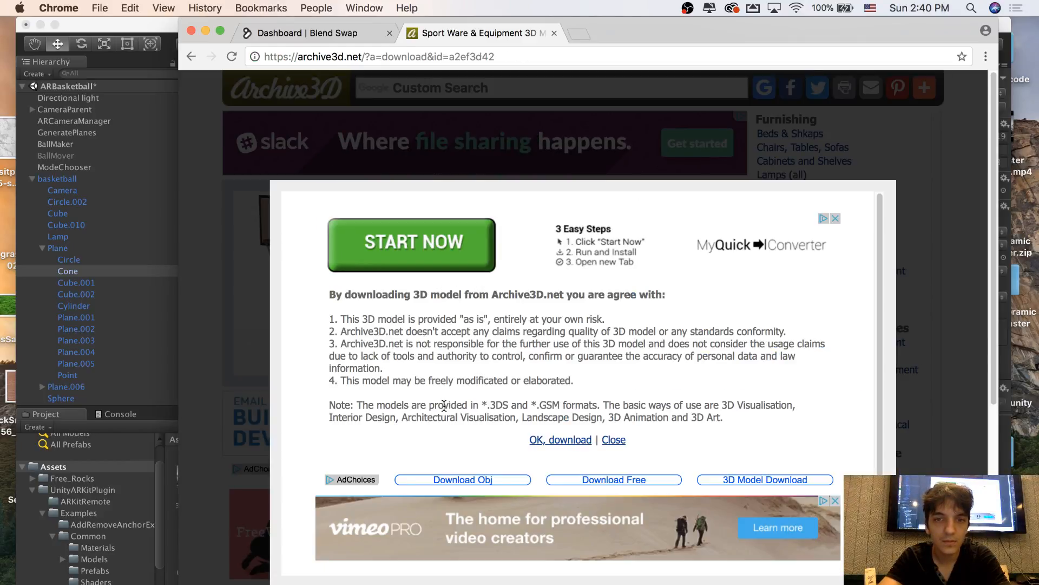
left_click(561, 440)
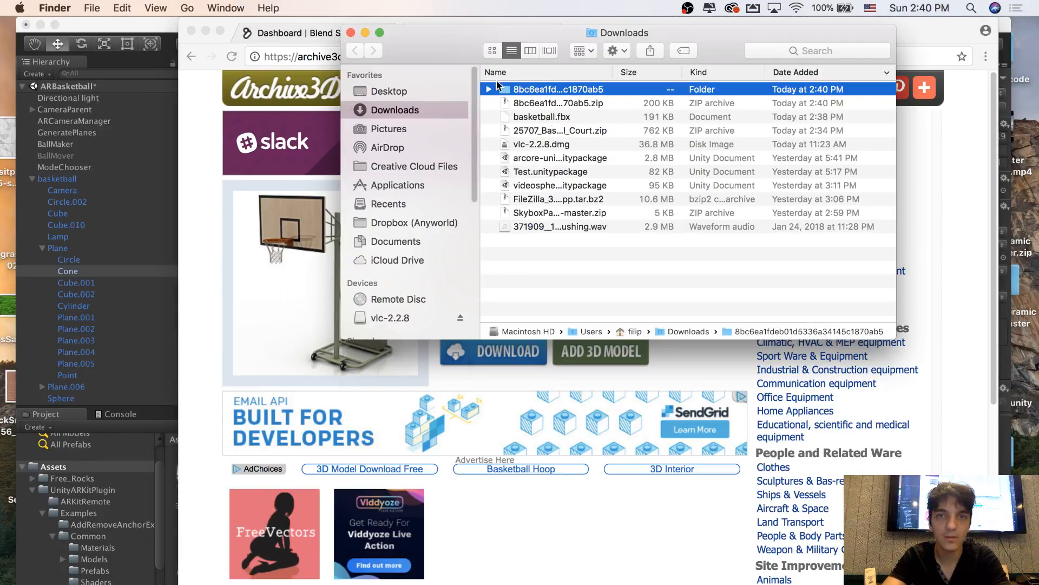
Expand the downloaded model's folder in Downloads, check its Basketball rack N031210.3DS file, and minimize the Finder window
left_click(488, 90)
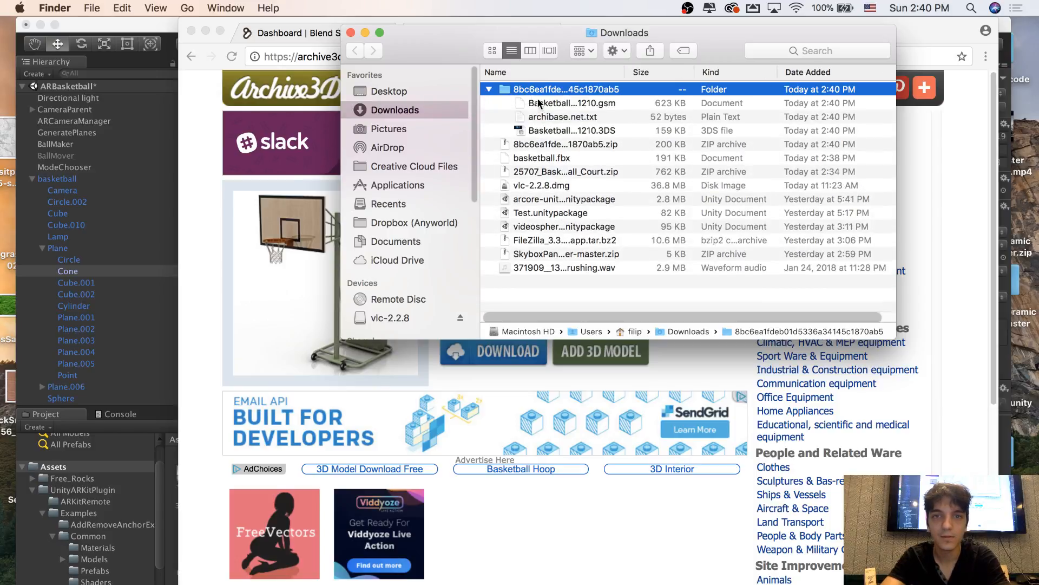
left_click(549, 130)
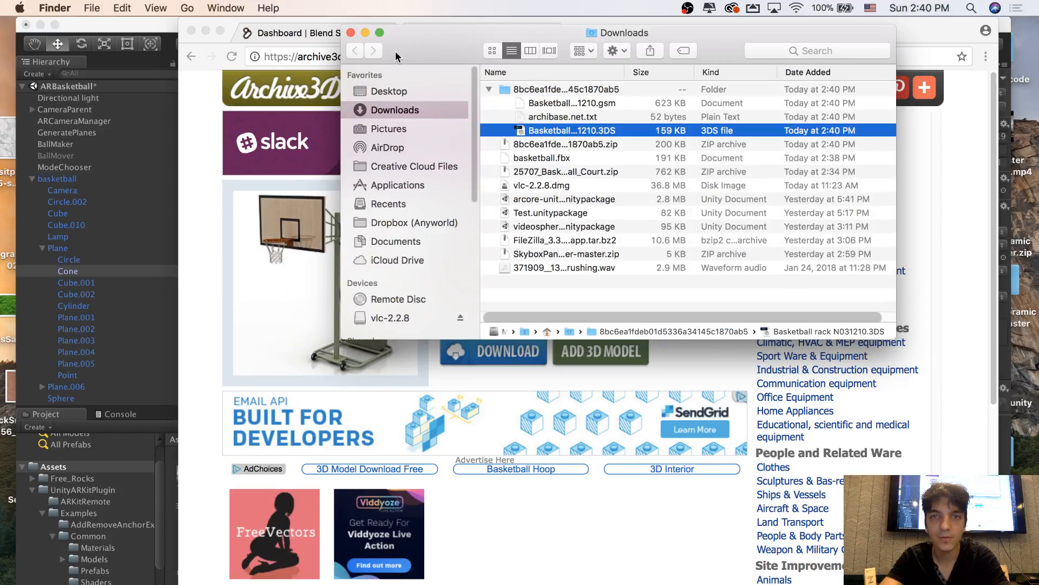
left_click(365, 33)
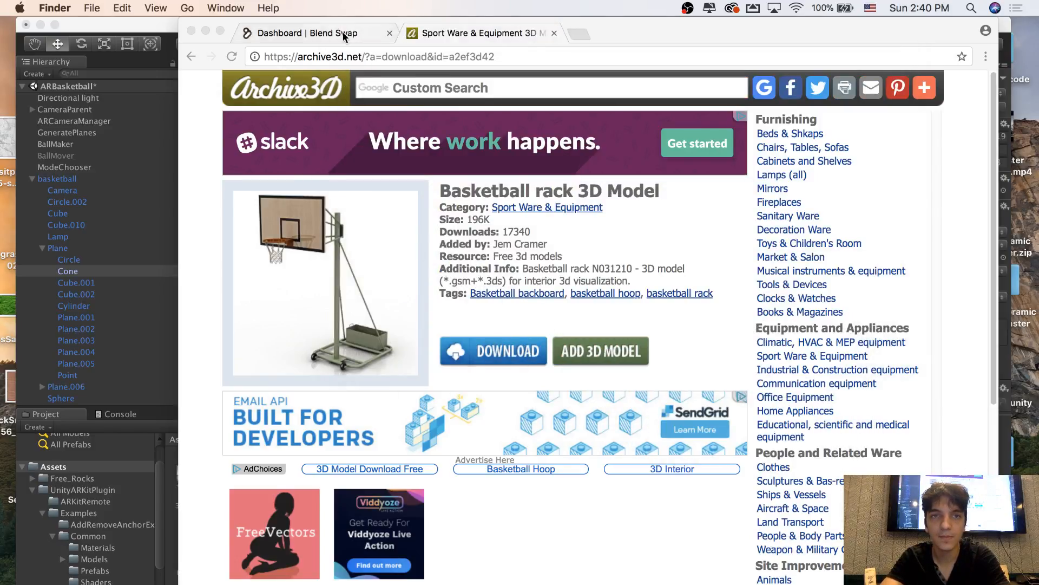
Return to the Google results for the basketball hoop 3D model and look through the listed sites
left_click(345, 34)
left_click(452, 33)
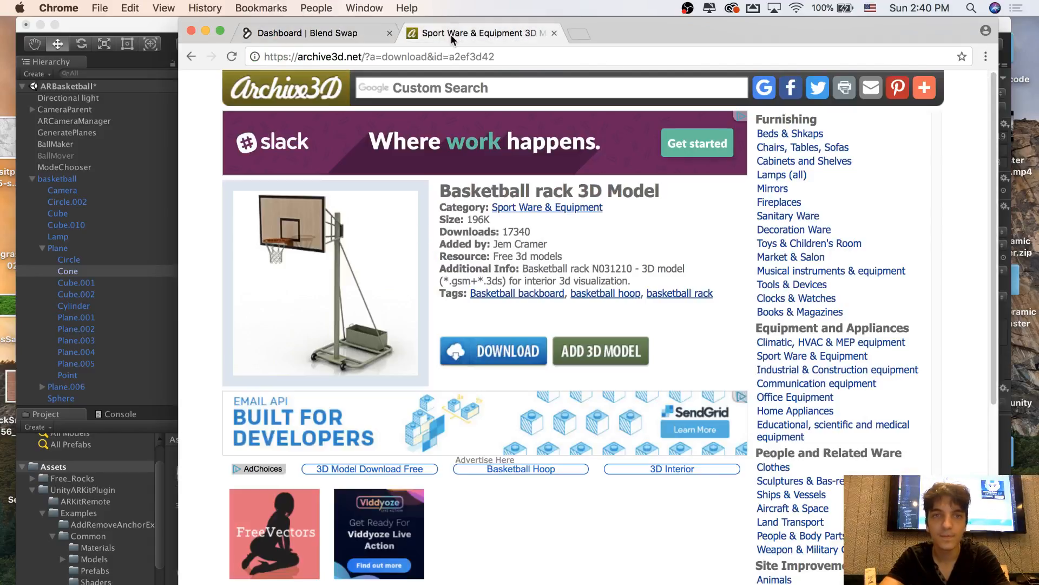
left_click(187, 58)
scroll(303, 290, "down", 4)
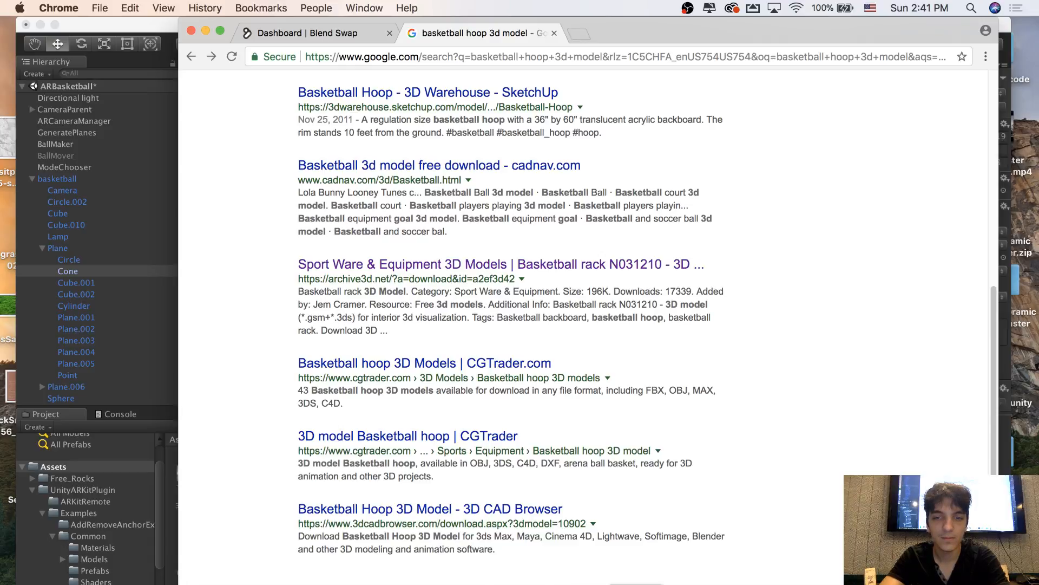
Switch to Blender and import Basketball rack N031210.3DS from its extracted folder in Downloads as a 3D Studio file
left_click(636, 584)
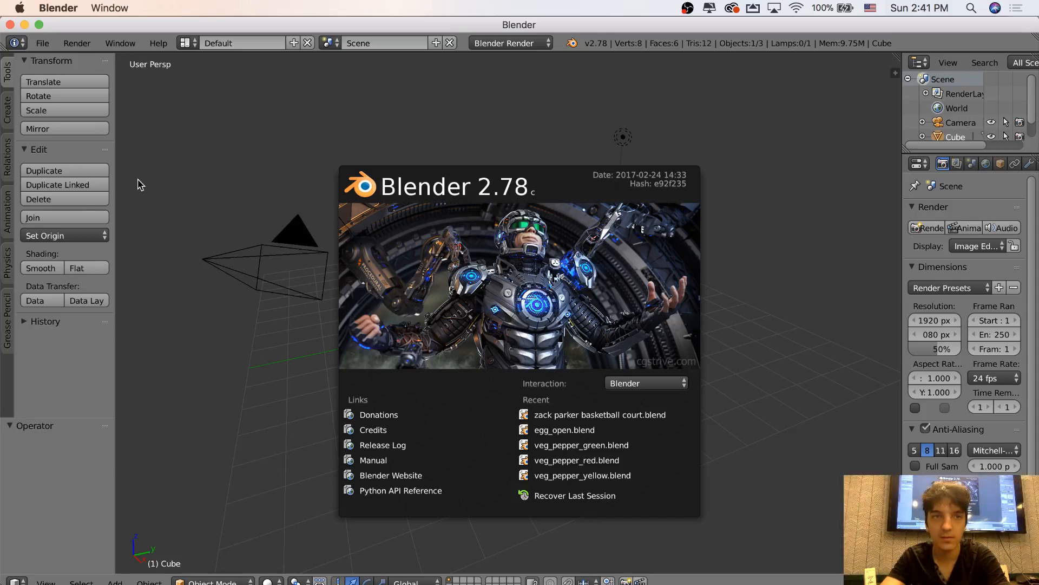
left_click(172, 152)
left_click(42, 43)
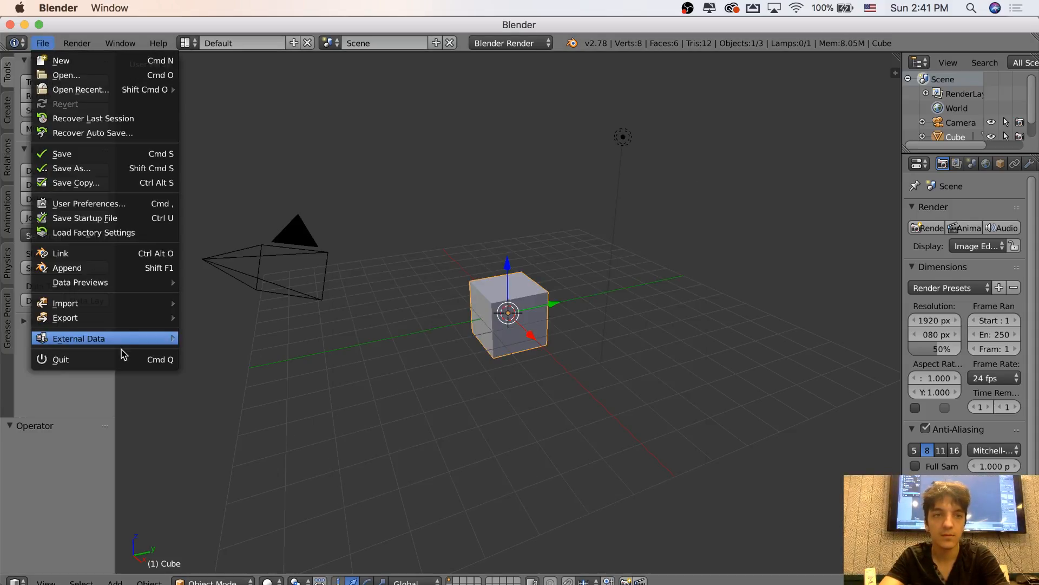
mouse_move(134, 304)
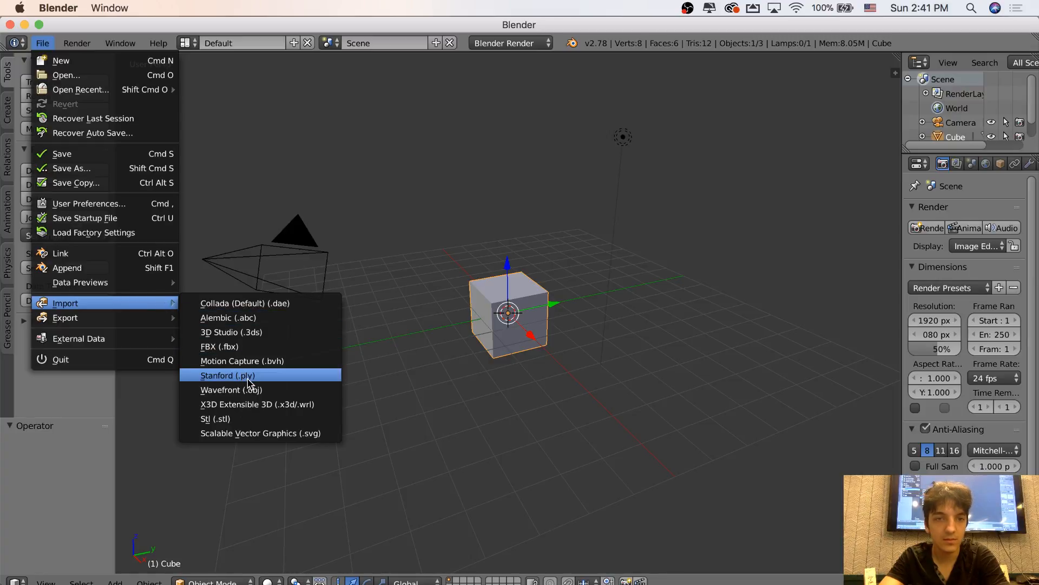
left_click(260, 333)
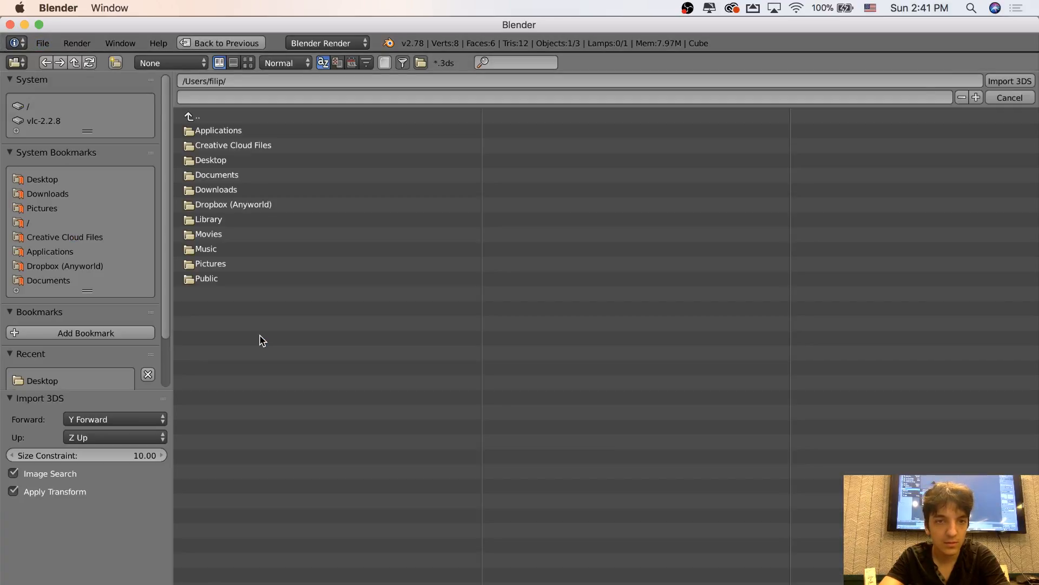
left_click(193, 281)
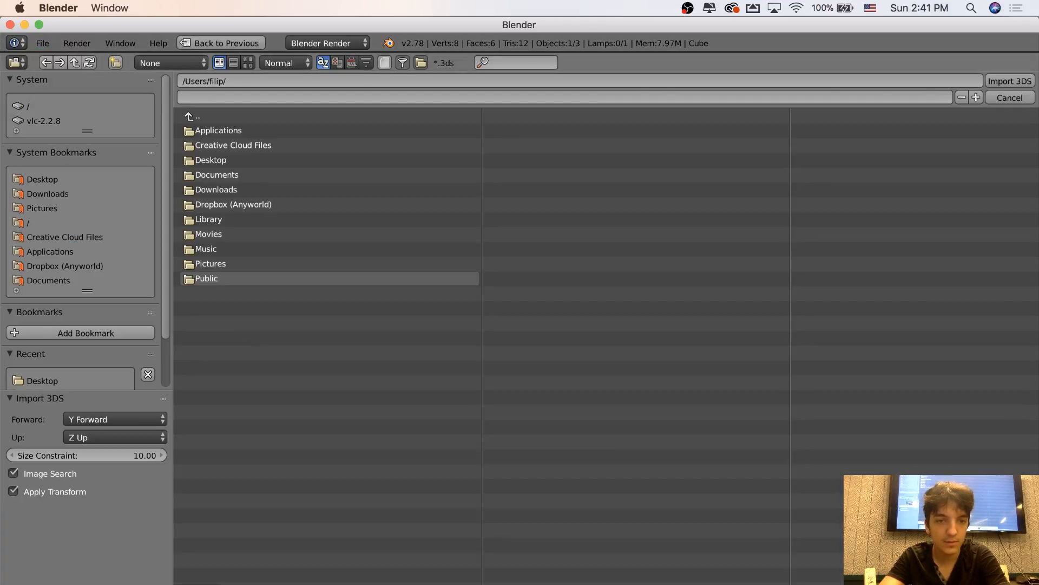
left_click(801, 584)
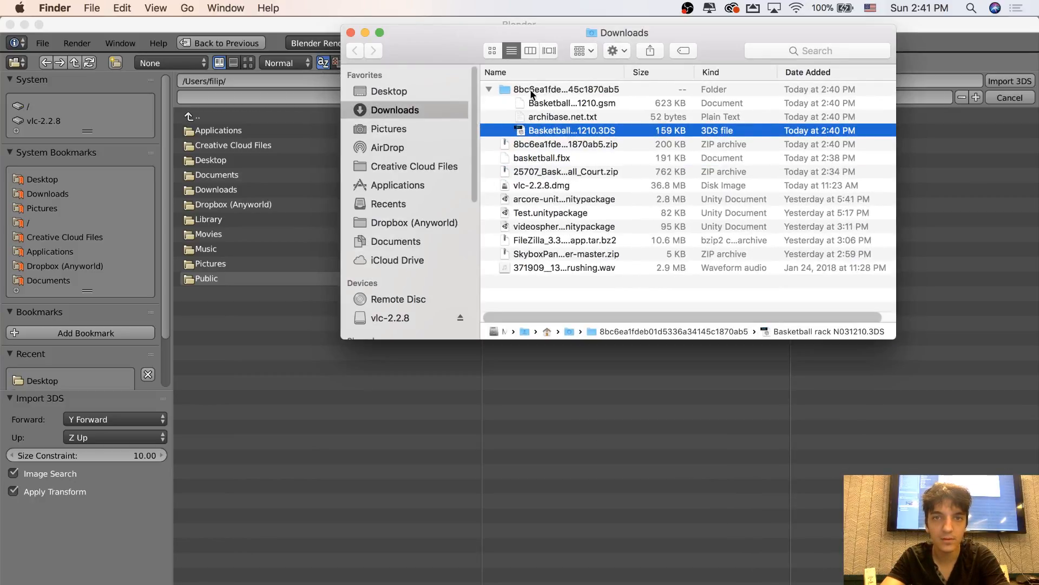
left_click(210, 193)
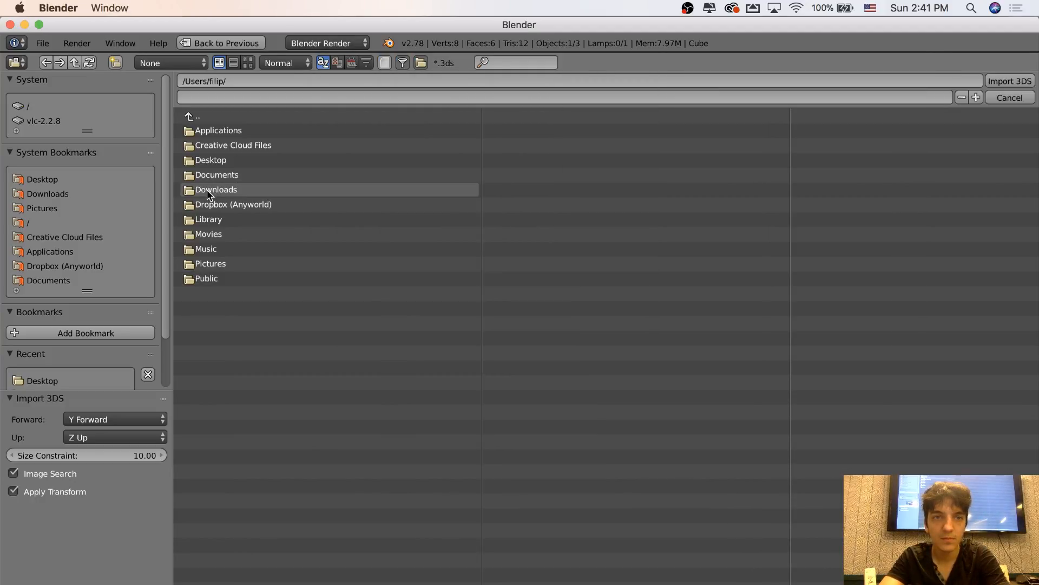
left_click(210, 194)
left_click(216, 132)
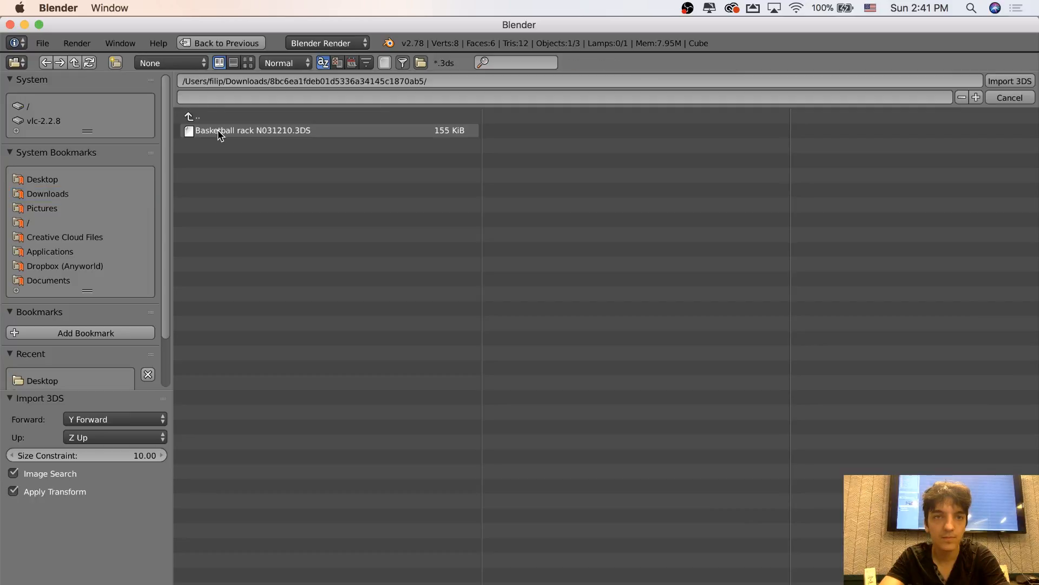
left_click(230, 135)
double_click(230, 135)
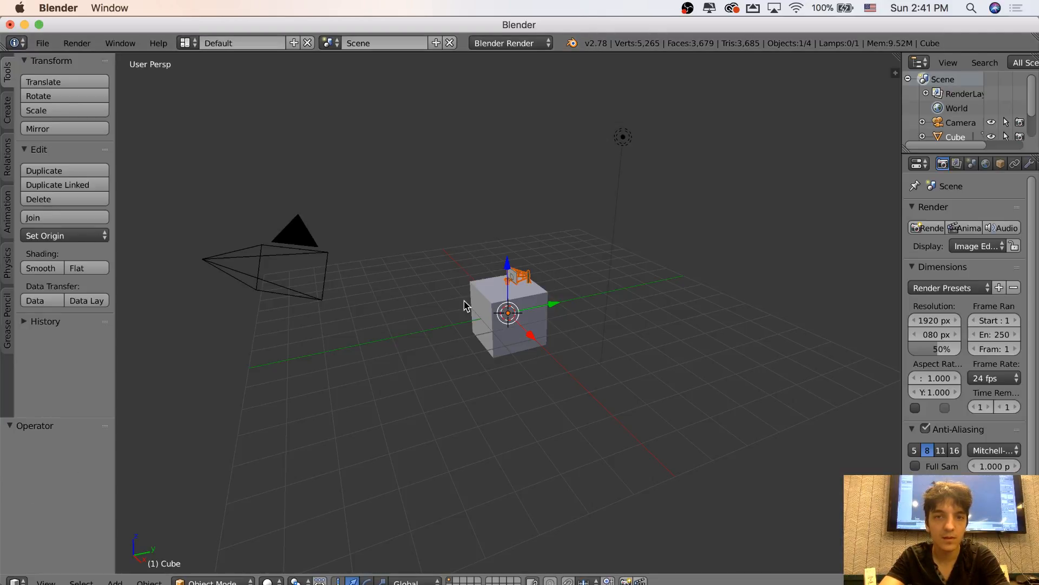
Move the default cube about 3.24 units in the negative Y direction, away from the hoop model
right_click(494, 308)
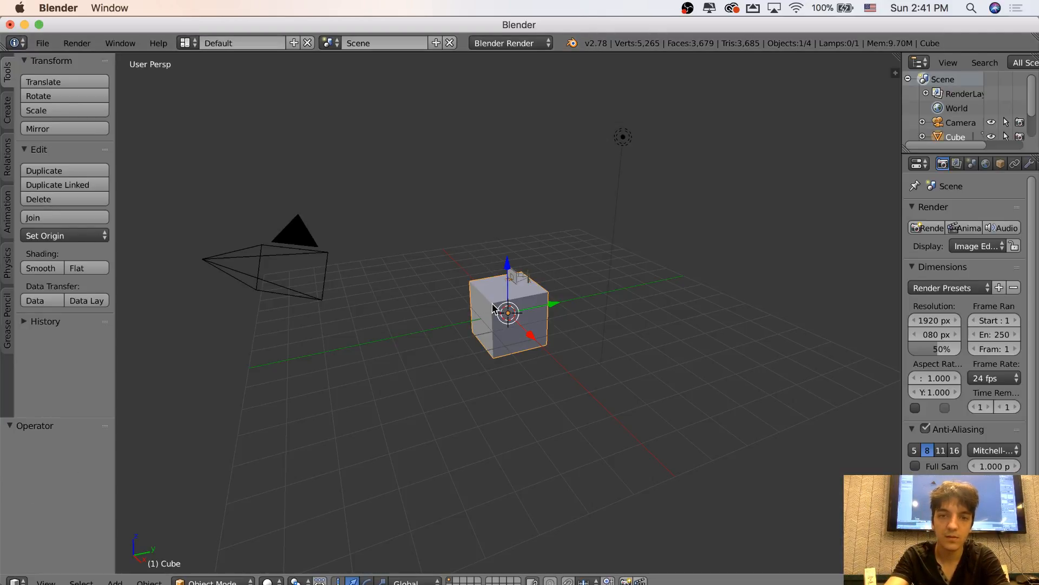
middle_click_drag(492, 305, 498, 273)
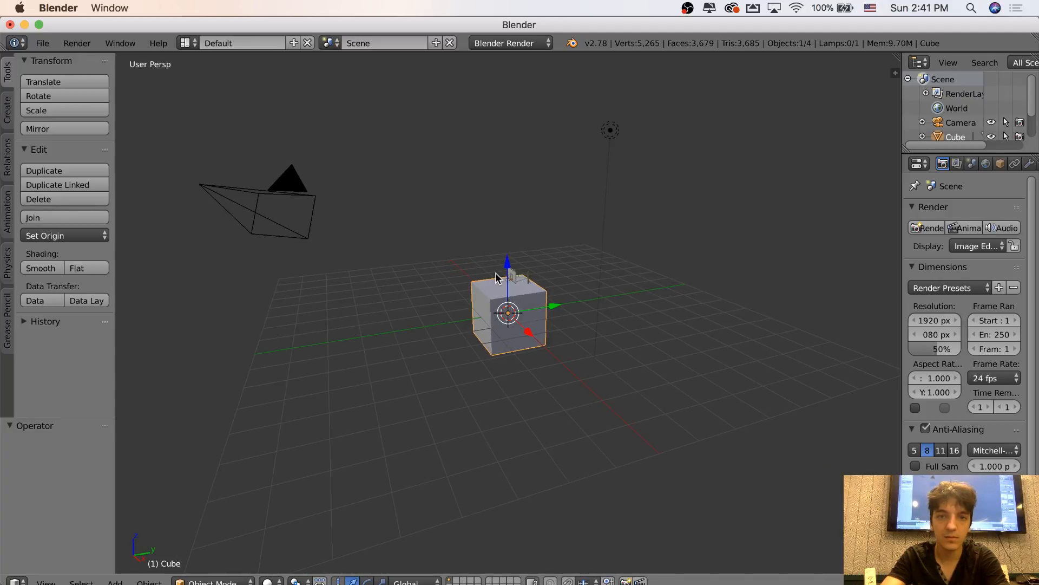
scroll(498, 274, "up", 4)
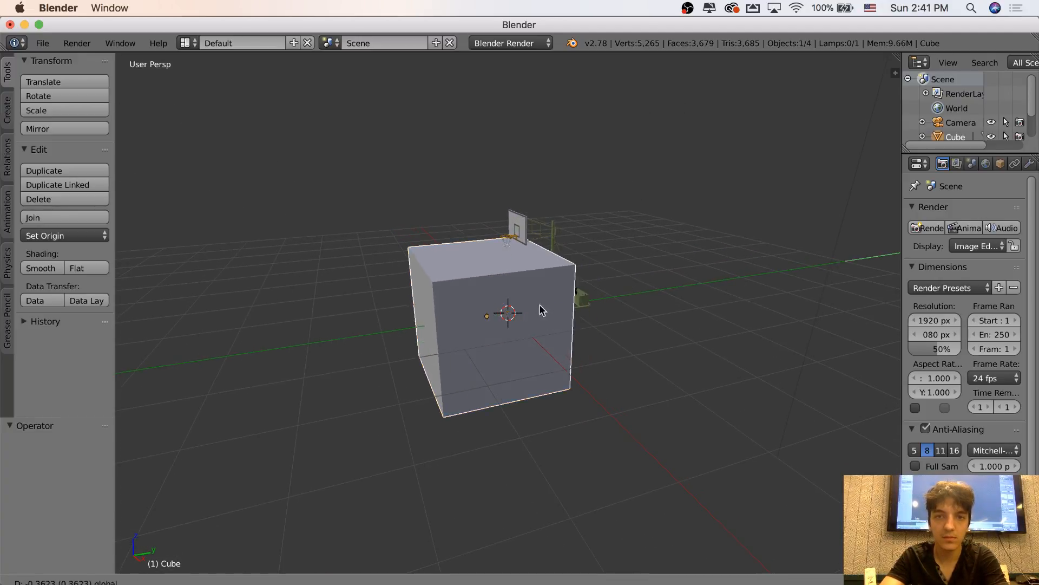
left_click_drag(543, 307, 370, 299)
scroll(675, 326, "up", 8)
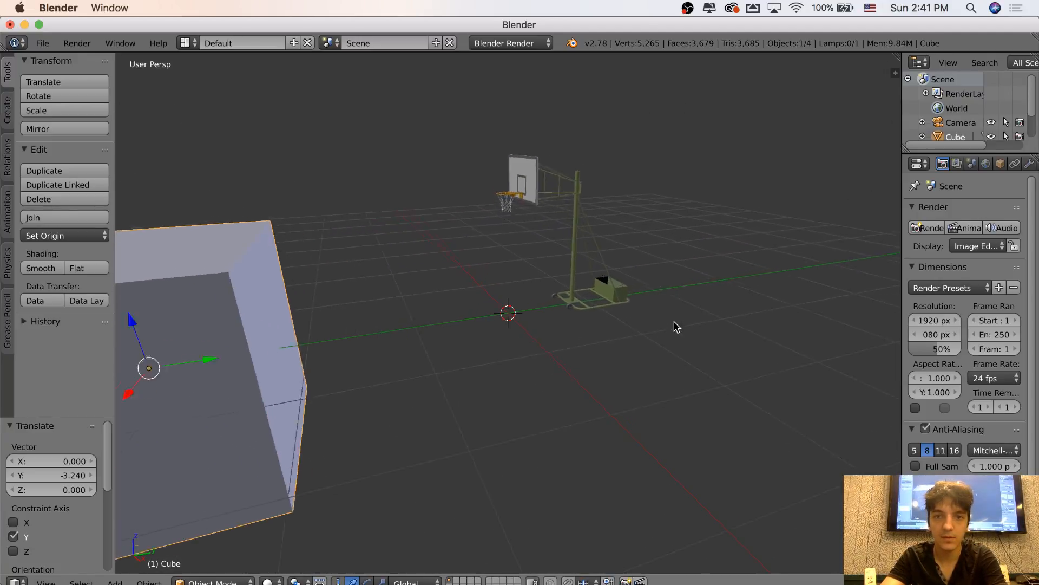
Inspect the imported hoop from several sides and delete the default cube from the scene
scroll(676, 326, "right", 10)
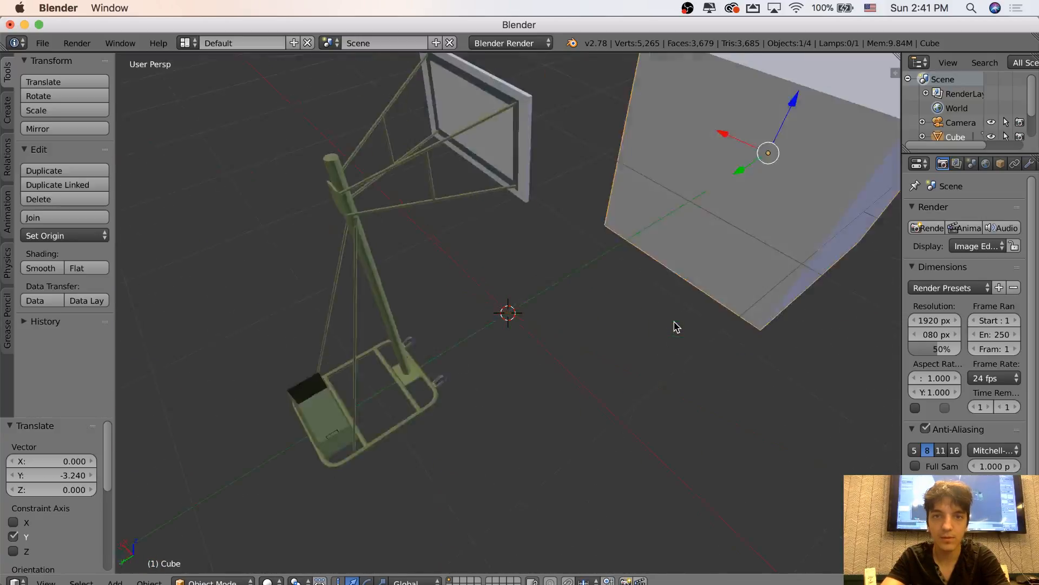
scroll(676, 327, "left", 5)
scroll(677, 327, "left", 10)
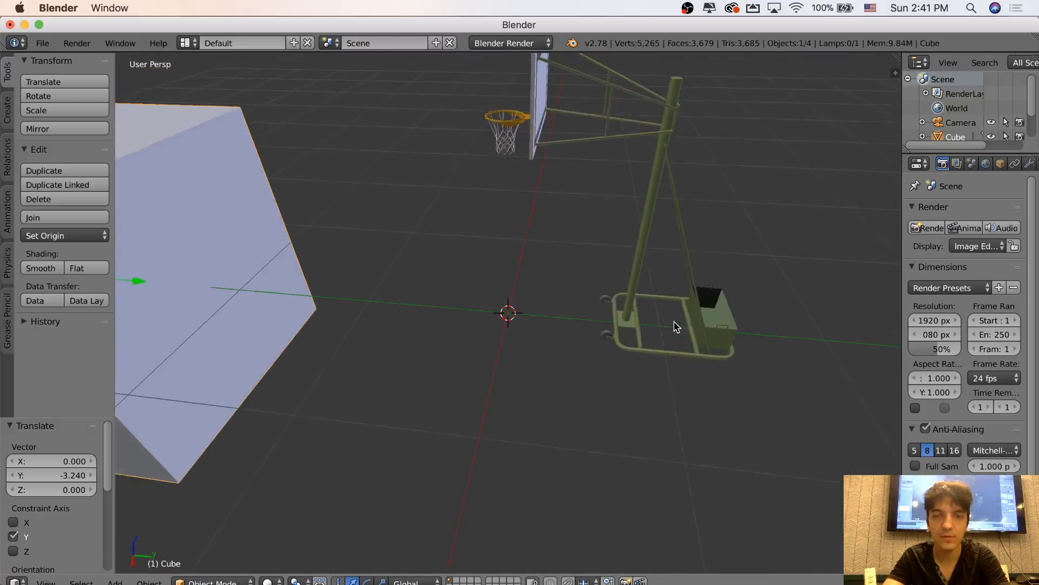
scroll(622, 318, "right", 10)
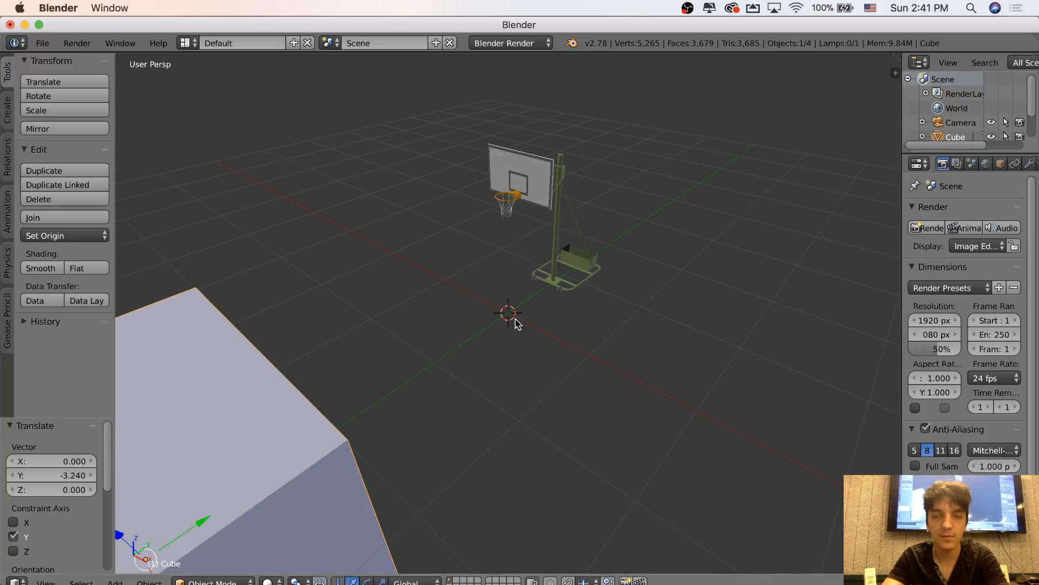
right_click(954, 142)
left_click(888, 192)
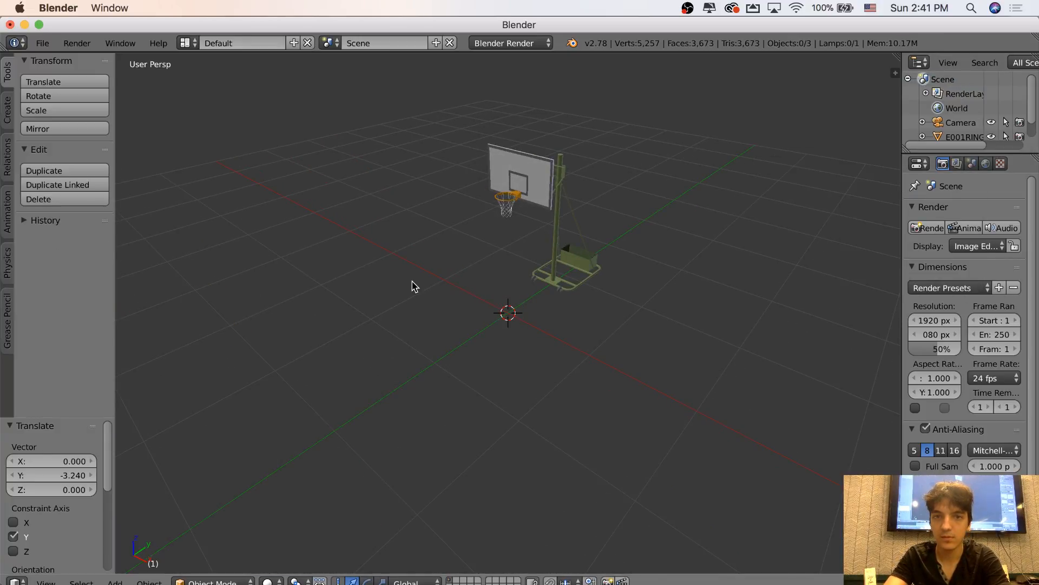
Export the hoop scene in FBX format to the Desktop as basketball.fbx
scroll(412, 281, "up", 10)
scroll(412, 281, "down", 10)
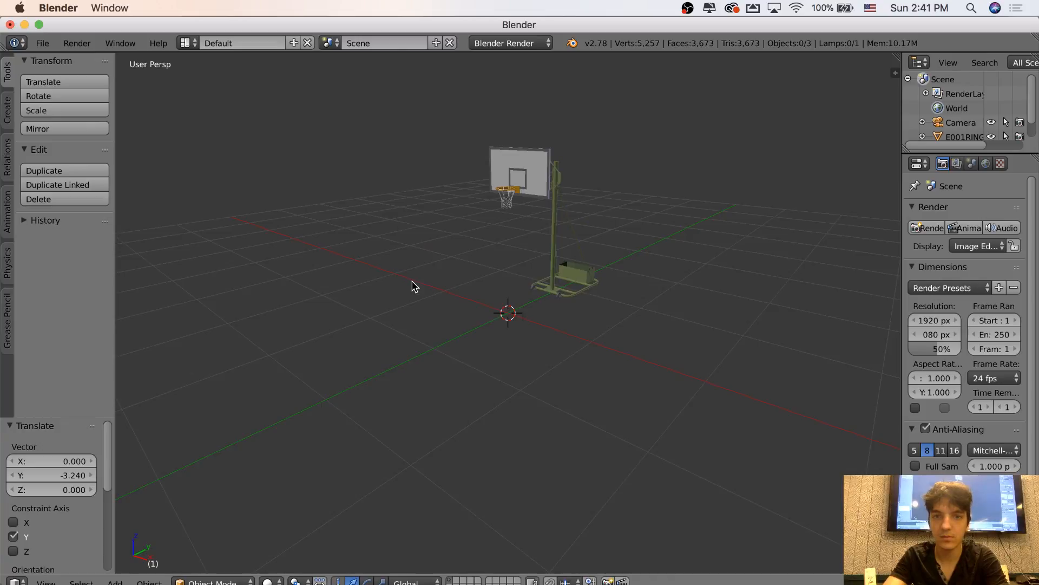
left_click(47, 44)
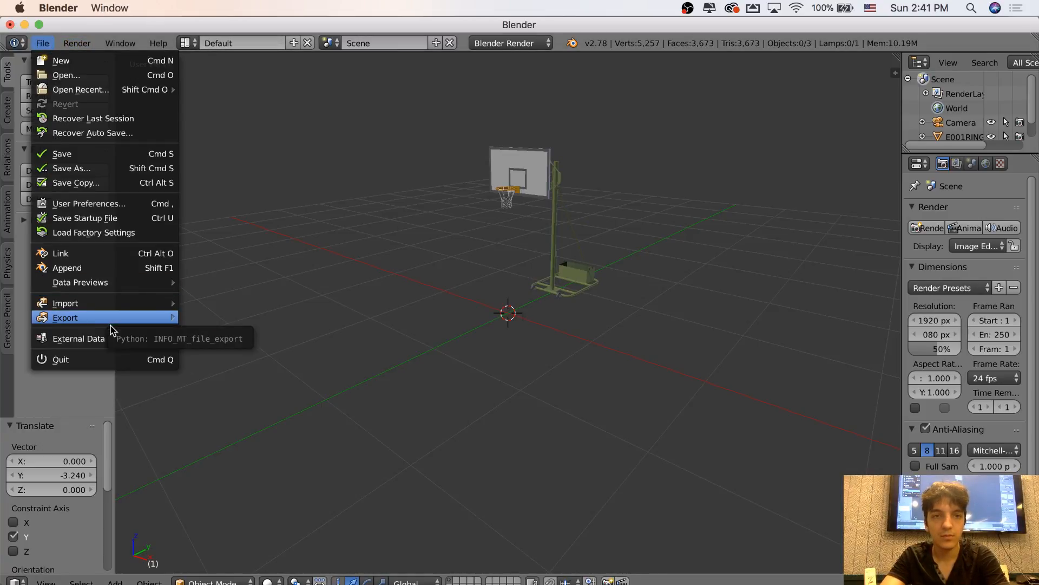
mouse_move(111, 330)
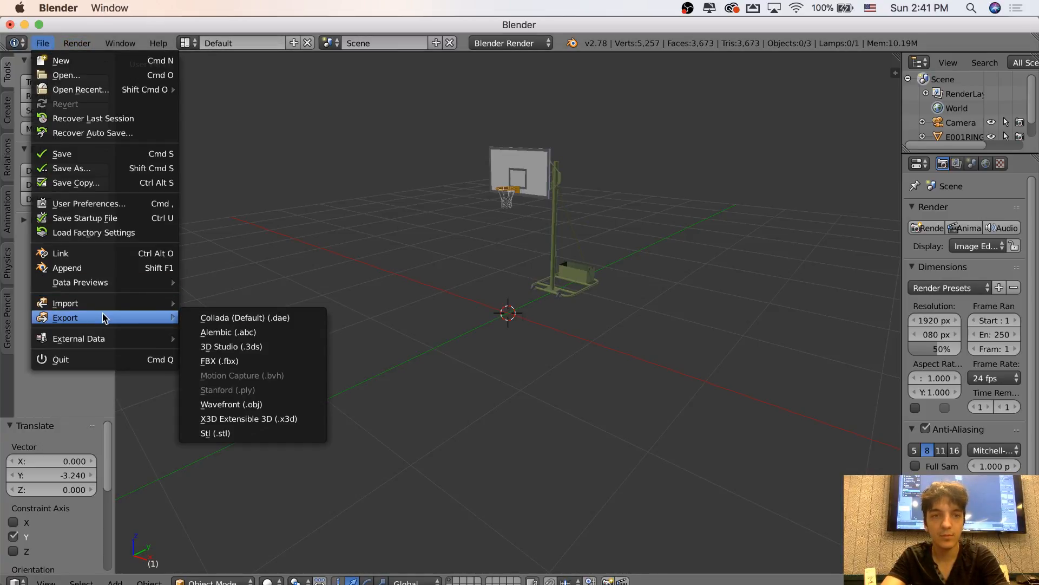
left_click(214, 360)
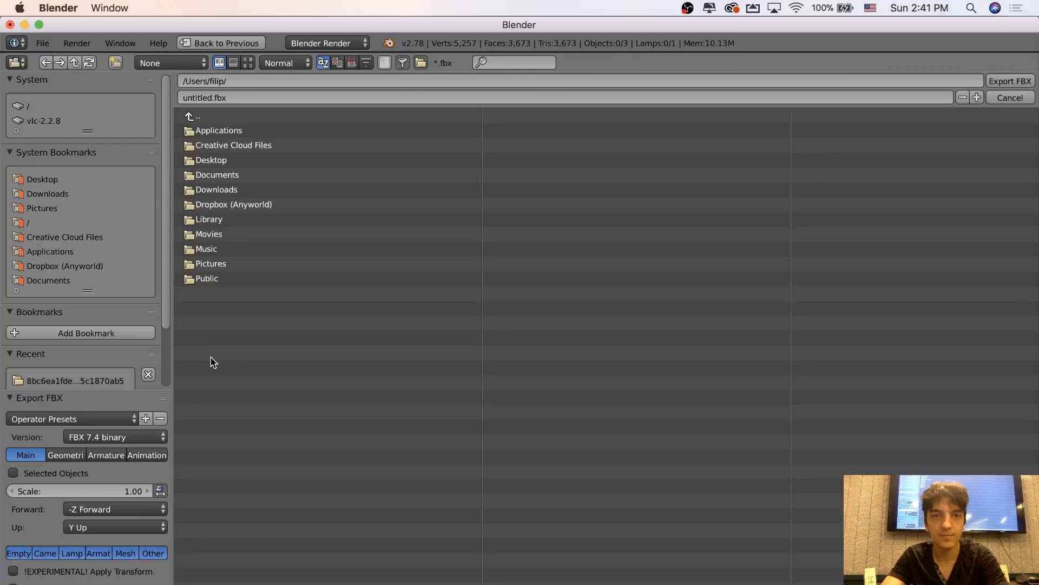
left_click(46, 180)
left_click(205, 98)
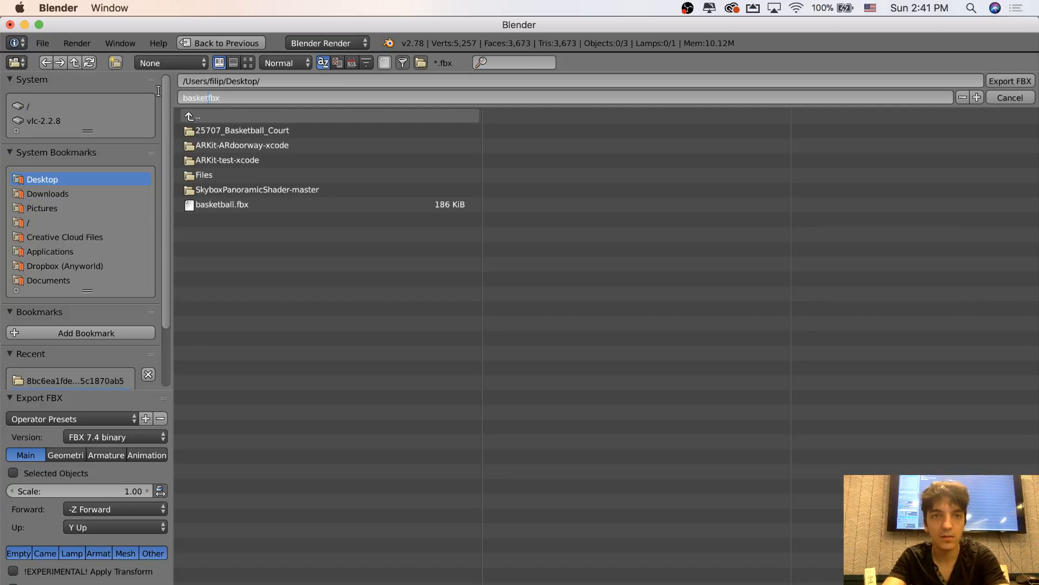
left_click(1009, 81)
left_click(1010, 82)
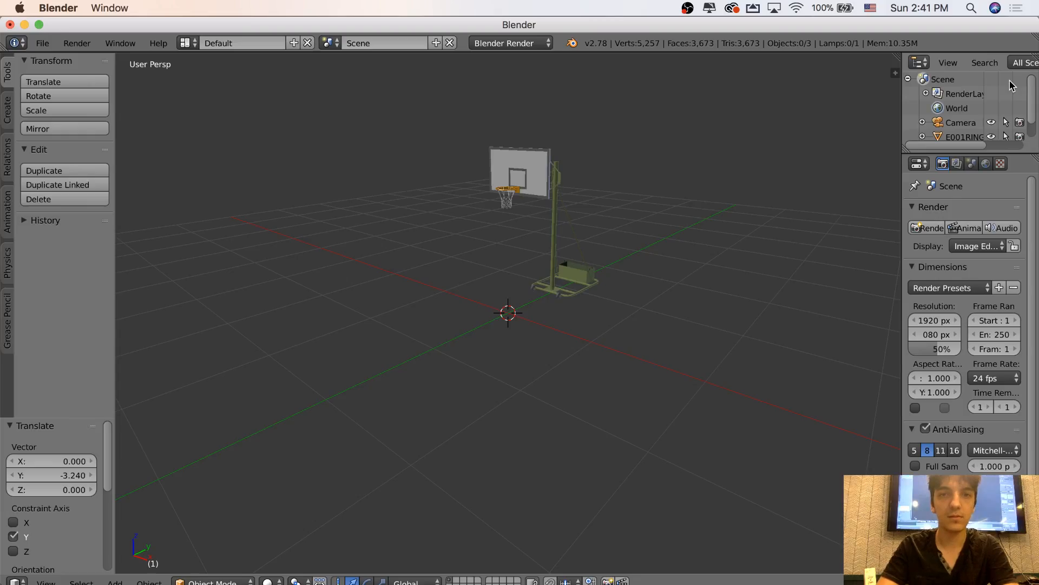
Minimize the Blender, Chrome and Unity windows to uncover the desktop
left_click(25, 24)
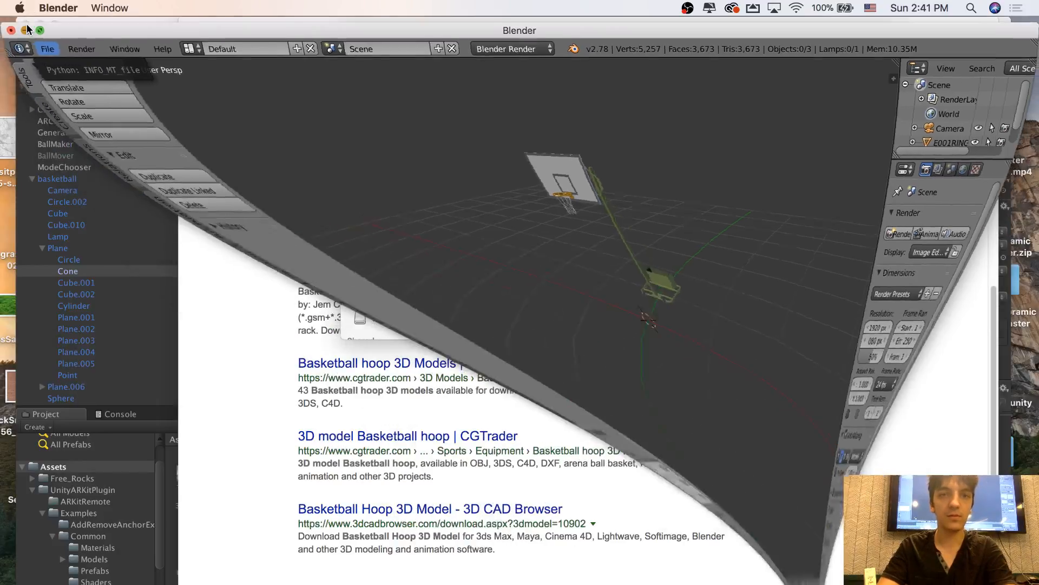
left_click(209, 31)
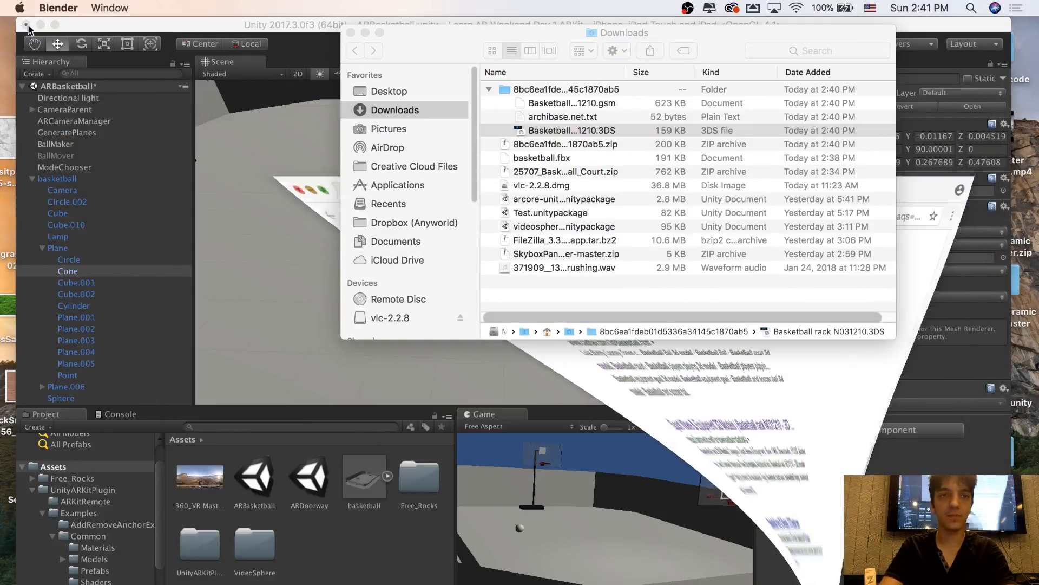
left_click(40, 25)
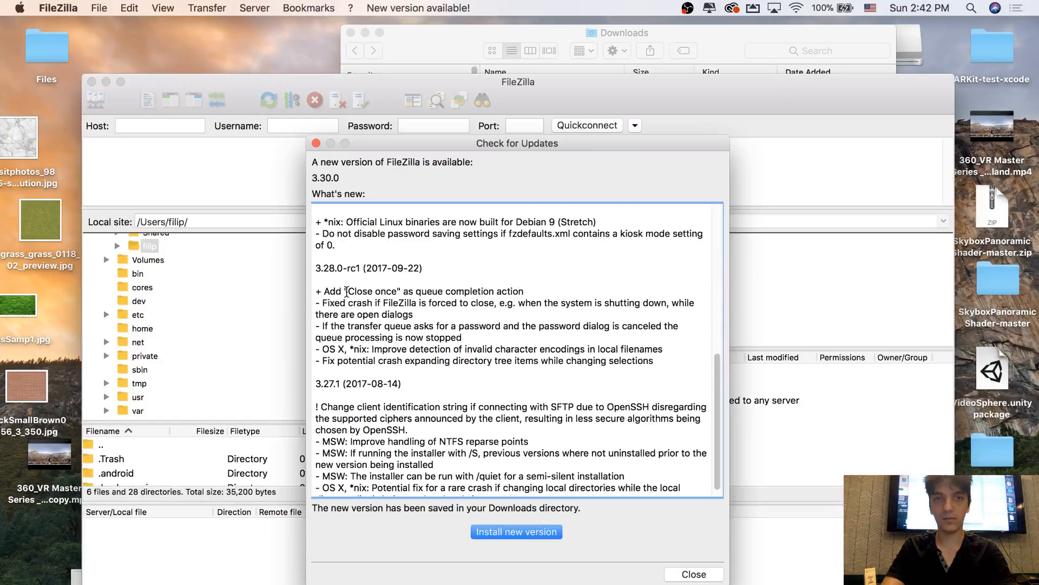
Dismiss the FileZilla update notice and connect to the saved scriptmanship site, entering the key passphrase
left_click(694, 574)
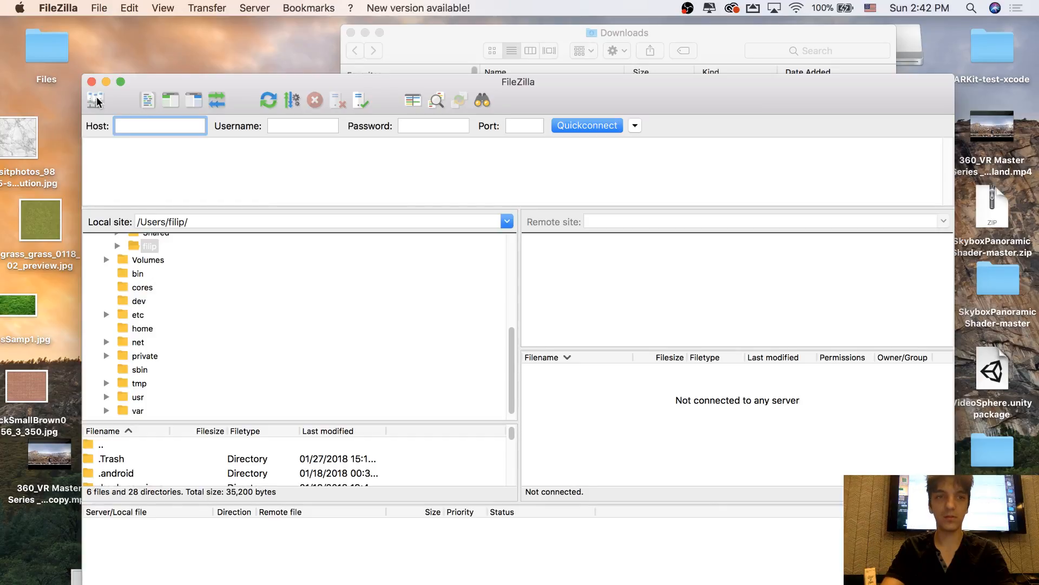
left_click(96, 100)
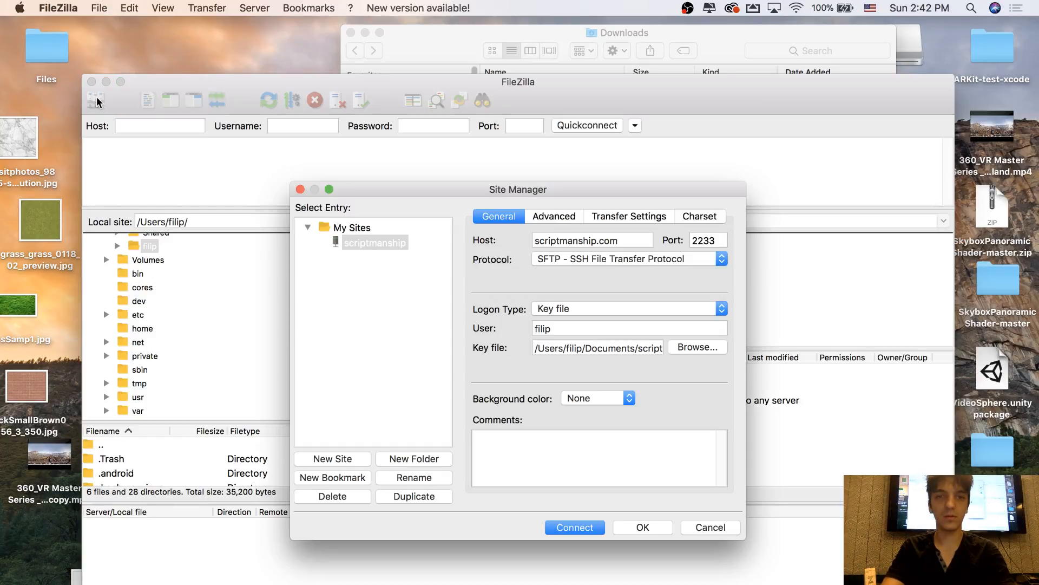
left_click(583, 530)
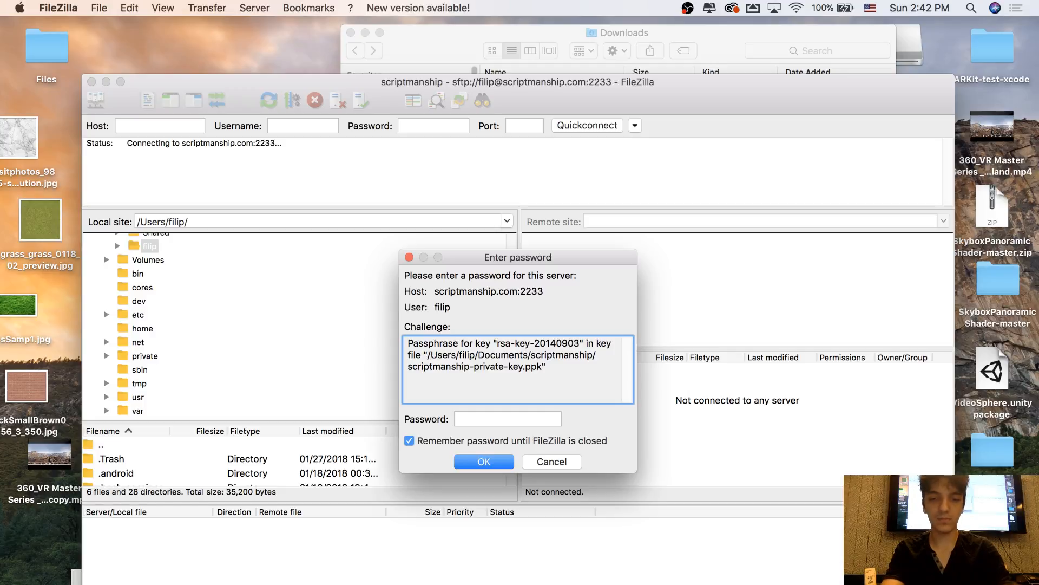
key("Tab")
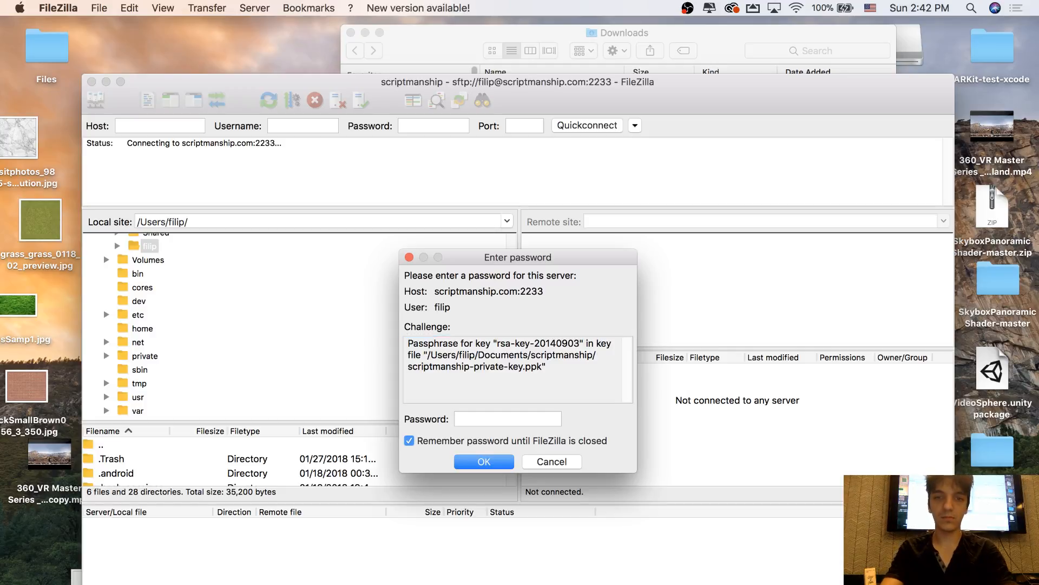
left_click(513, 417)
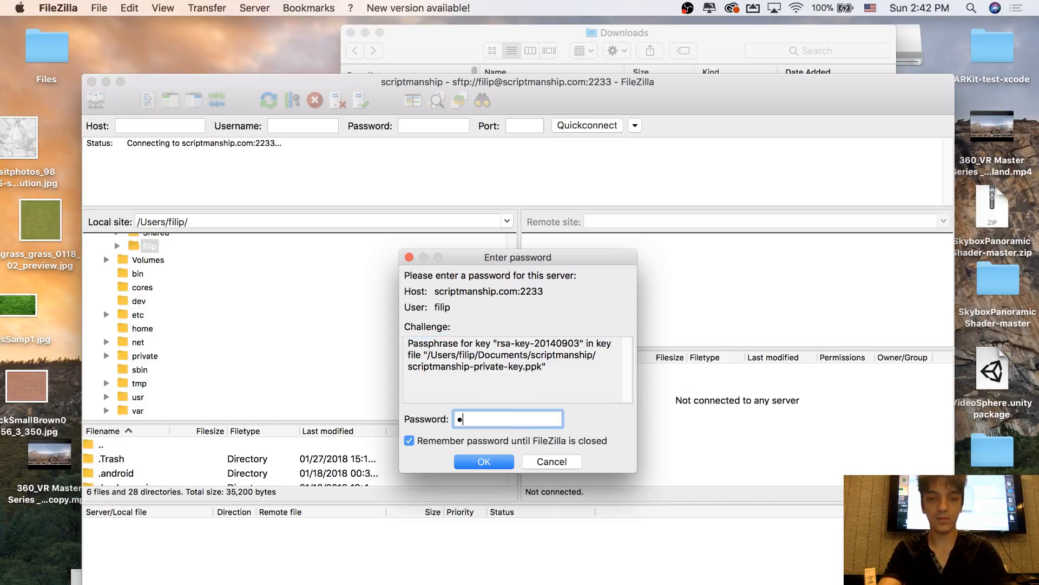
type("••••••••")
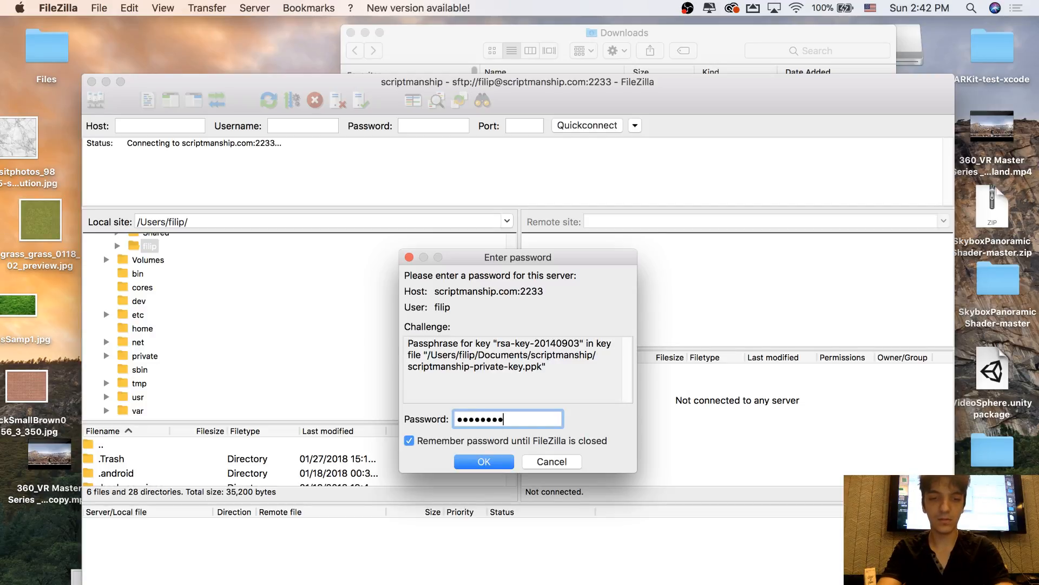
type("•••")
key("Return")
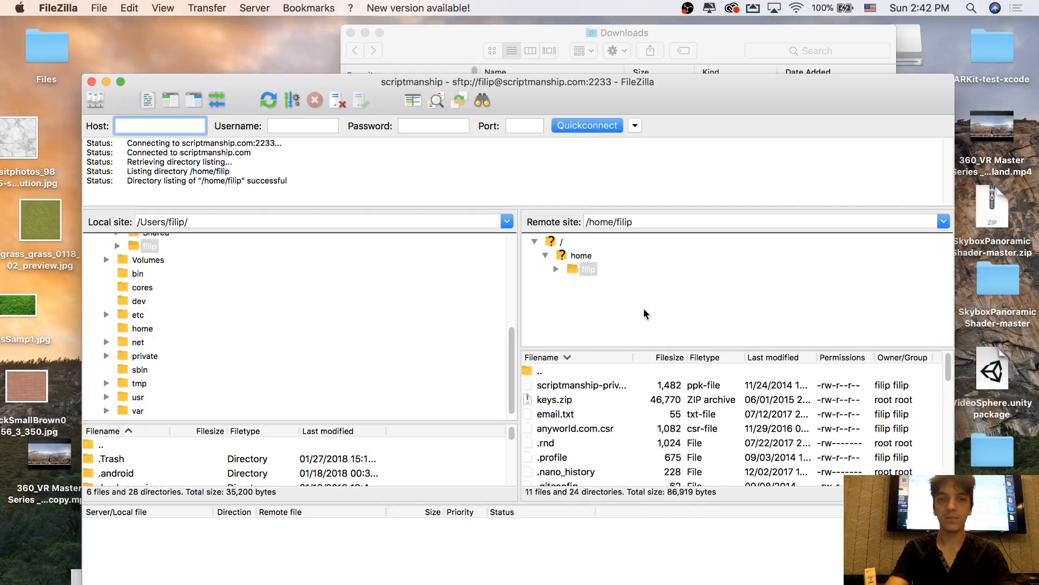
Expand the remote home folder and open its html folder to reach the web directory
left_click(557, 270)
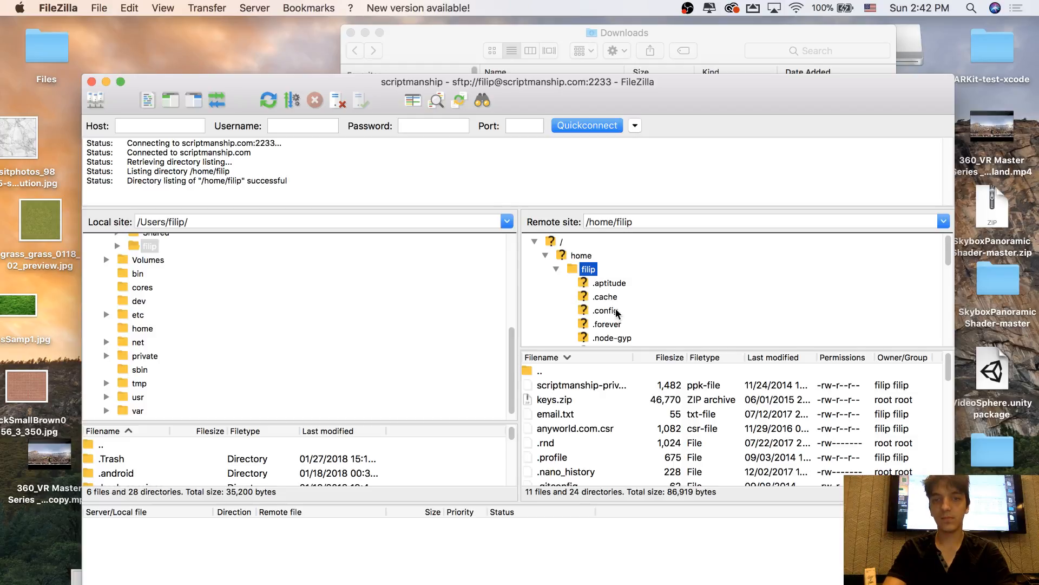
scroll(617, 313, "down", 5)
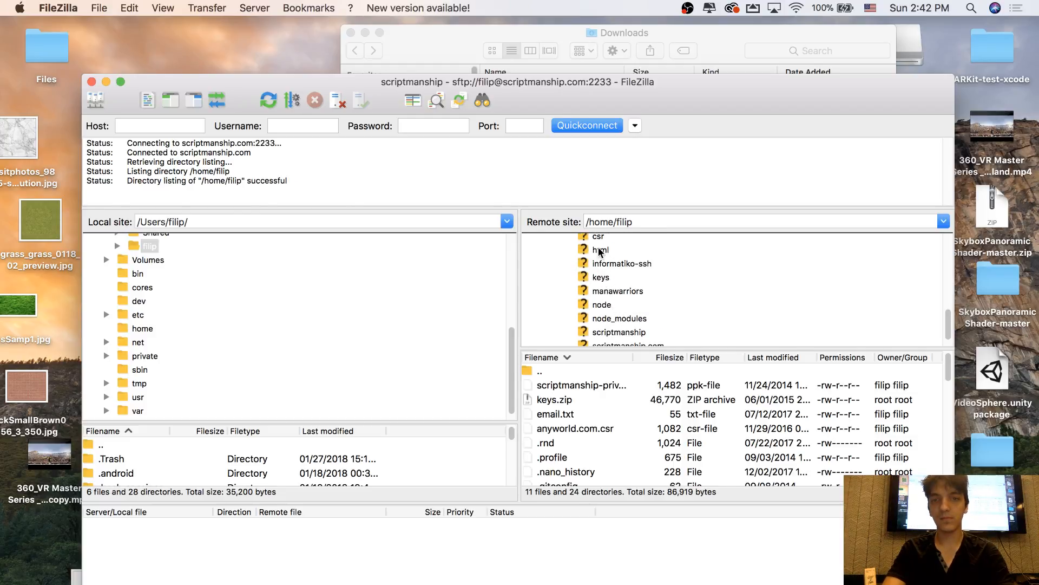
left_click(600, 250)
left_click(600, 253)
scroll(596, 303, "down", 1)
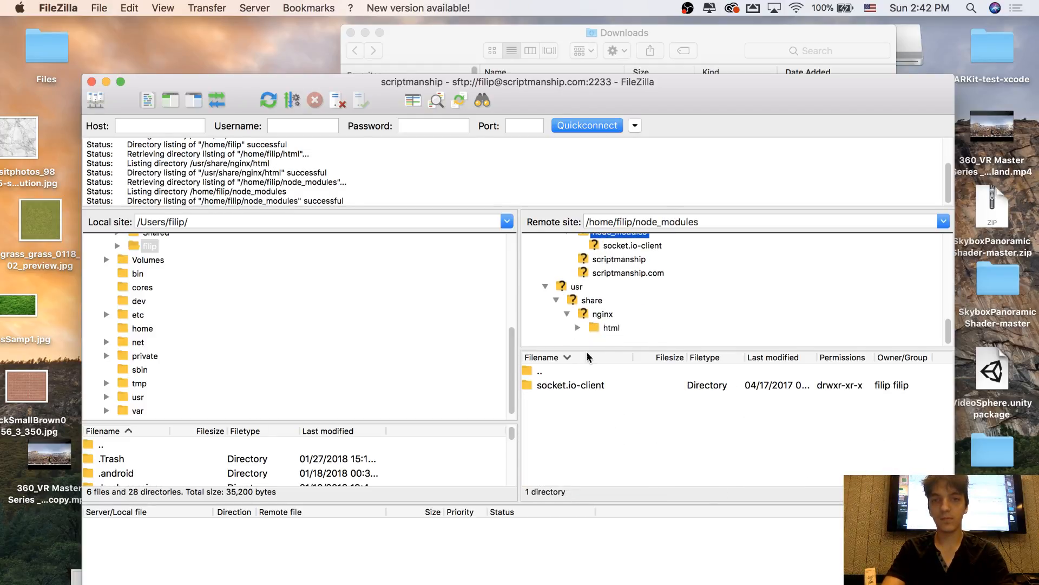
scroll(598, 303, "up", 6)
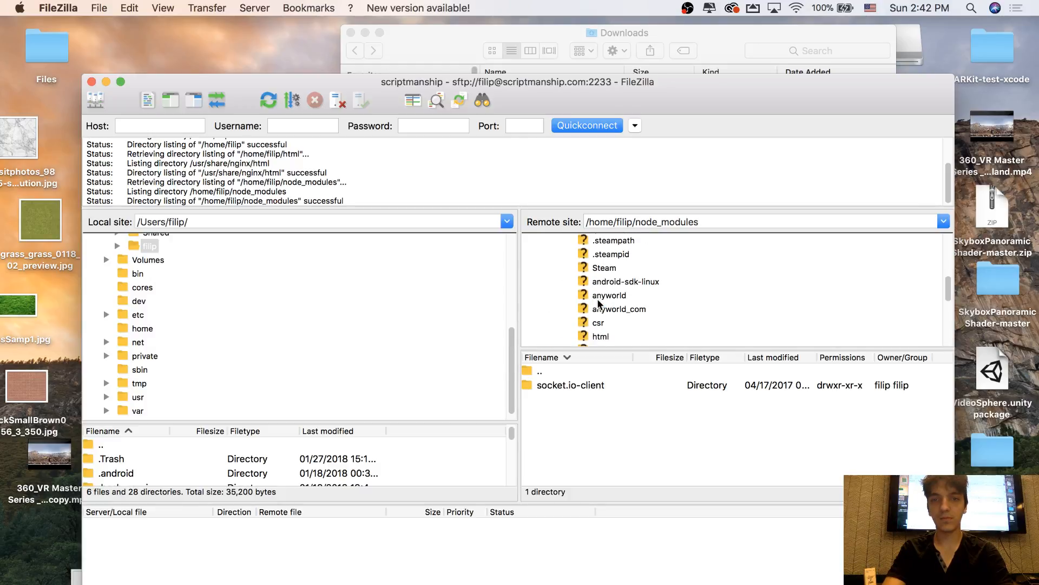
scroll(598, 303, "up", 8)
Collapse the remote home folder and open the anyworld.com folder under /usr/share/nginx/html
left_click(569, 269)
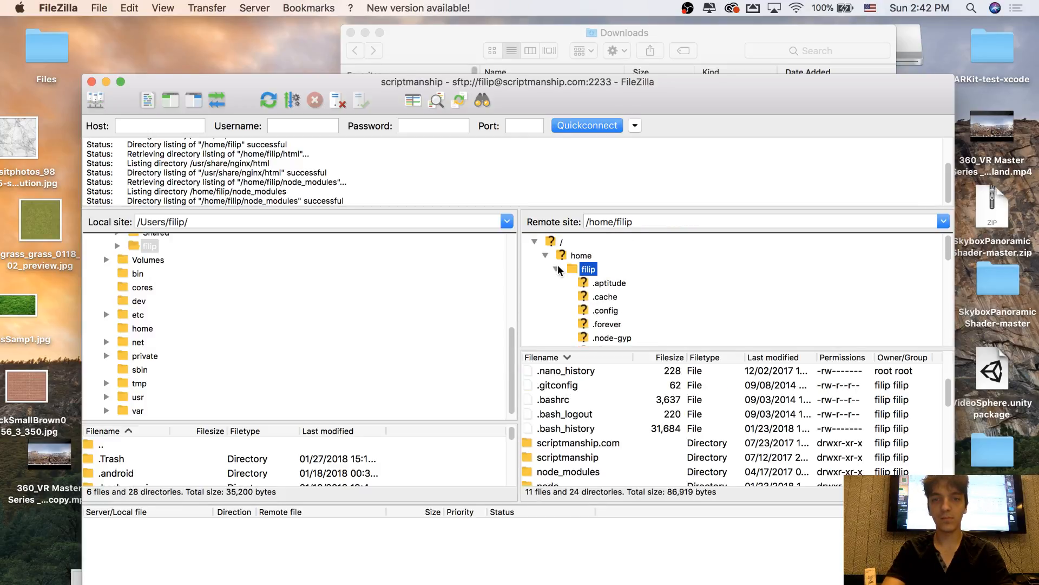
left_click(557, 270)
left_click(597, 324)
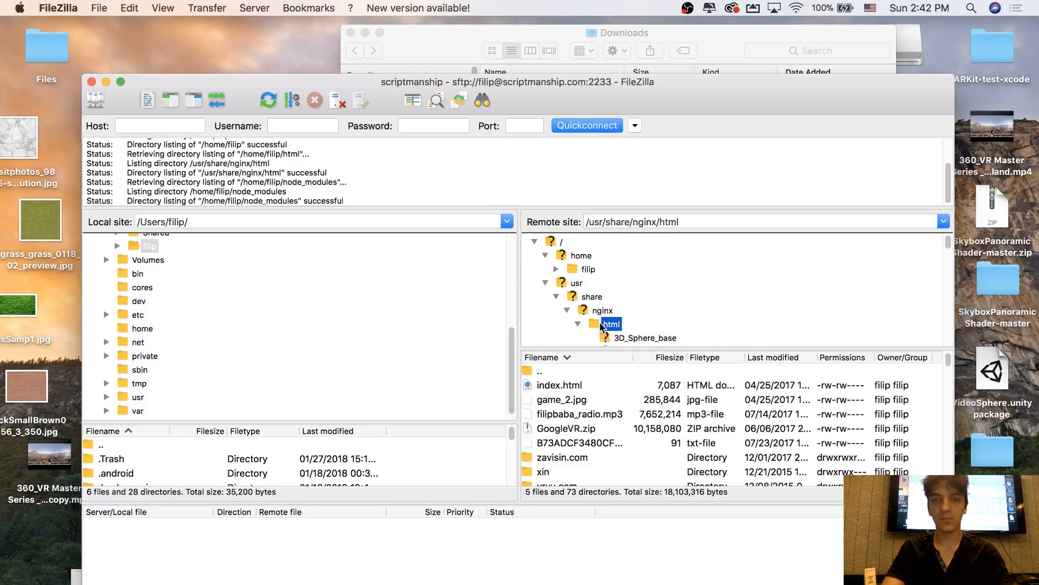
scroll(637, 323, "down", 6)
scroll(637, 324, "up", 6)
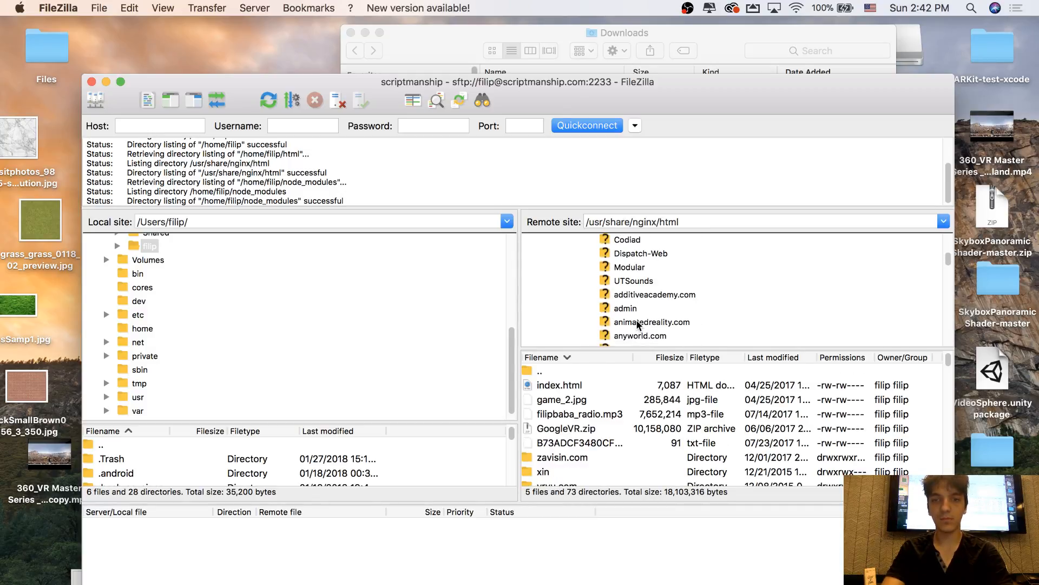
left_click(637, 322)
scroll(617, 449, "down", 5)
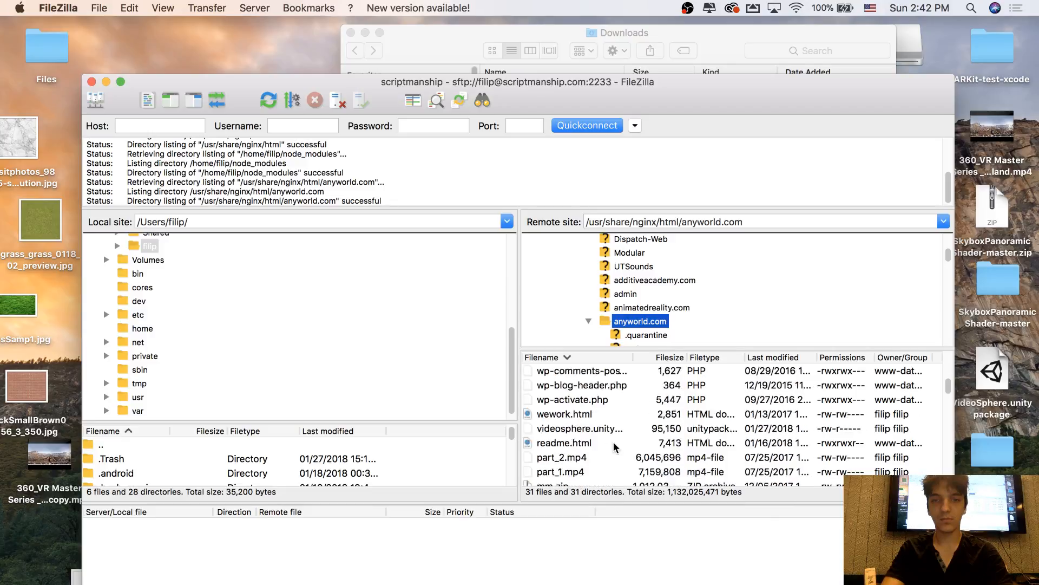
Upload basketball.fbx from the Desktop to the remote anyworld.com folder, overwriting the existing file and always using this action for the current queue
left_click_drag(826, 100, 744, 93)
left_click_drag(920, 308, 583, 320)
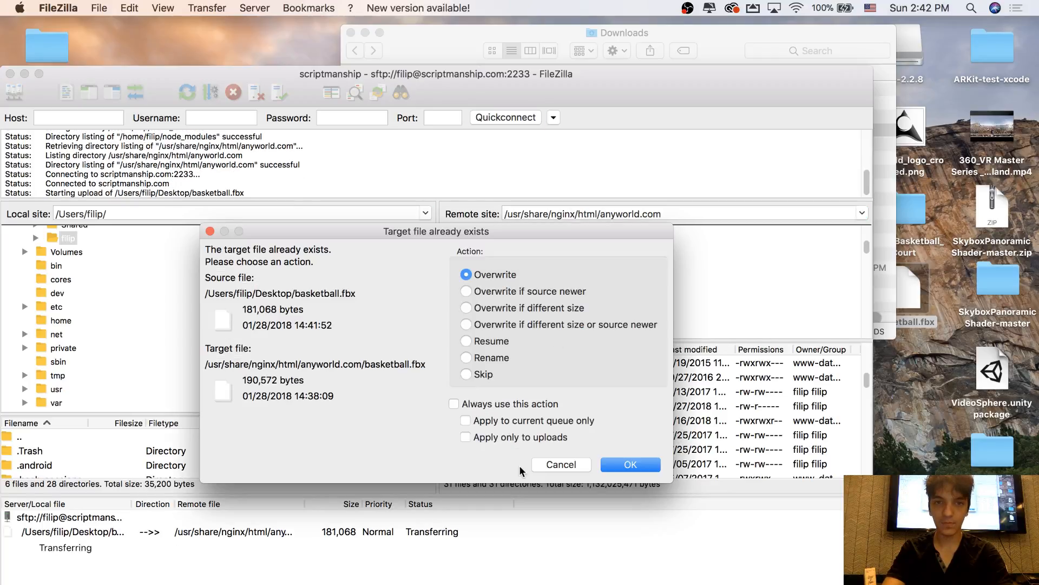
left_click(501, 404)
left_click(515, 422)
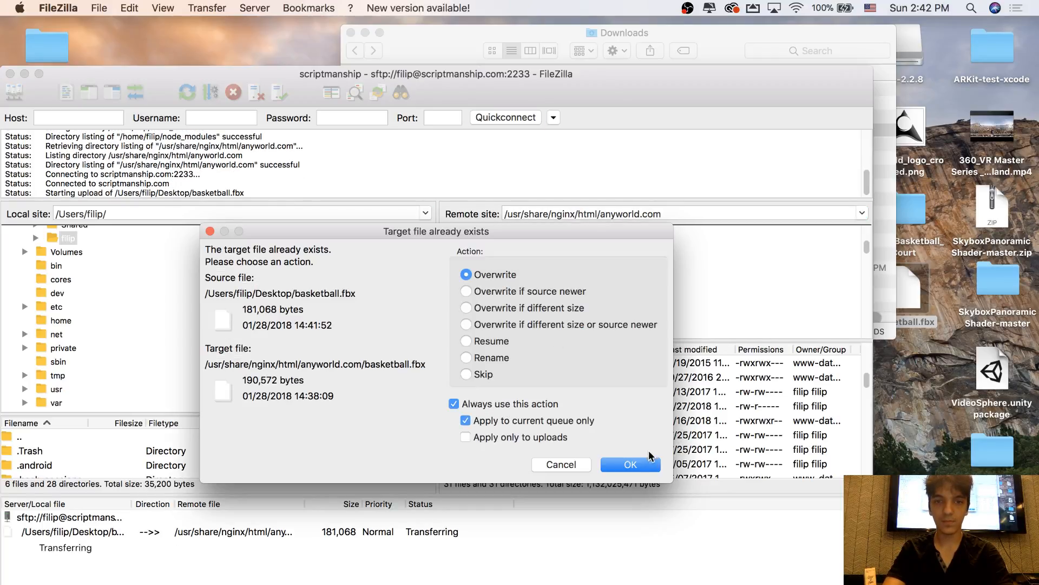
left_click(639, 464)
Minimize FileZilla, close the Downloads window, and switch back to the Unity project
left_click_drag(56, 72, 174, 81)
left_click(143, 83)
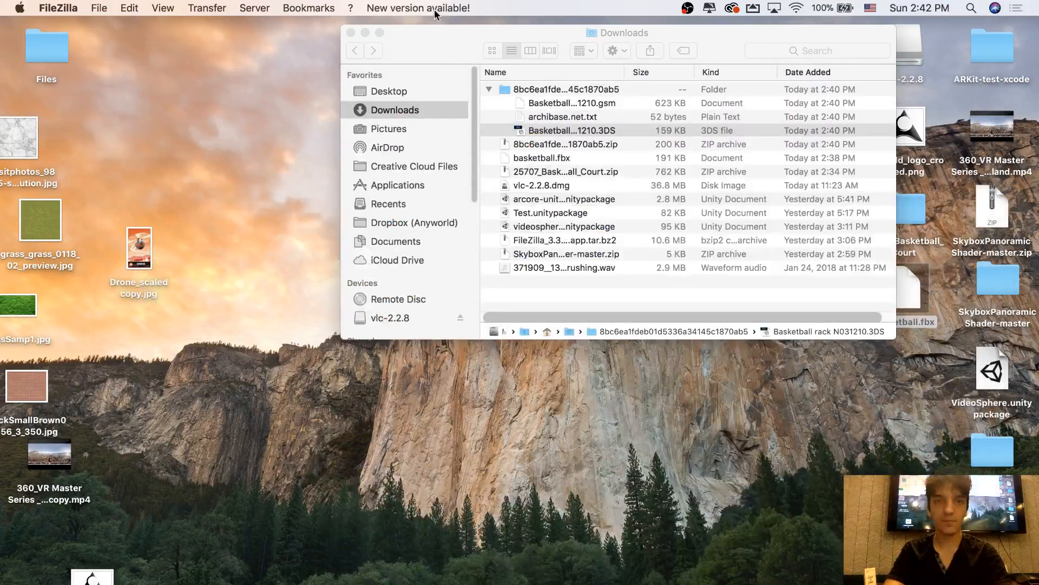
left_click(350, 33)
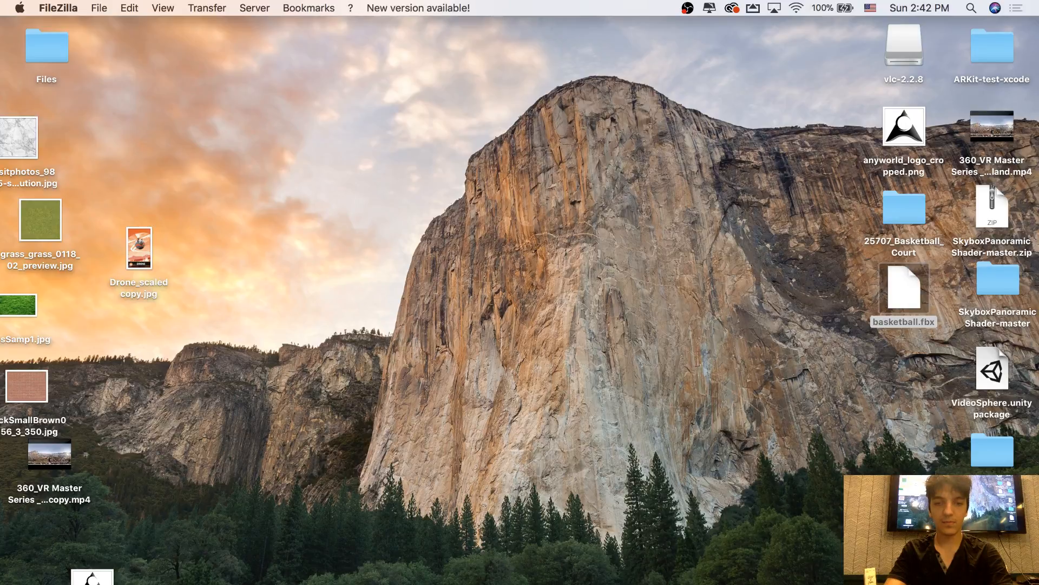
left_click(458, 584)
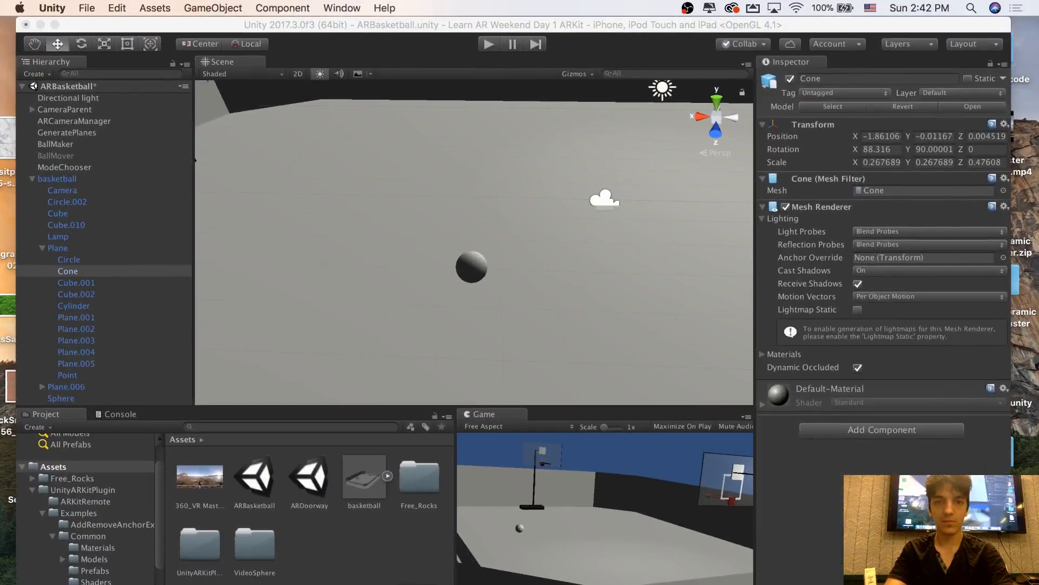
Delete the basketball object with all its children from the ARBasketball scene
left_click(80, 181)
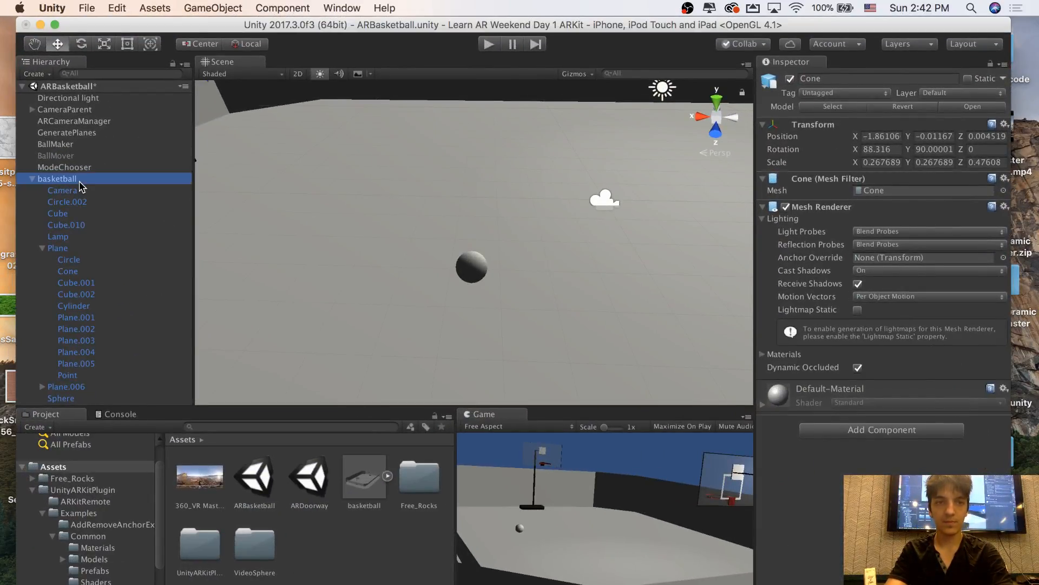
right_click(79, 182)
left_click(114, 251)
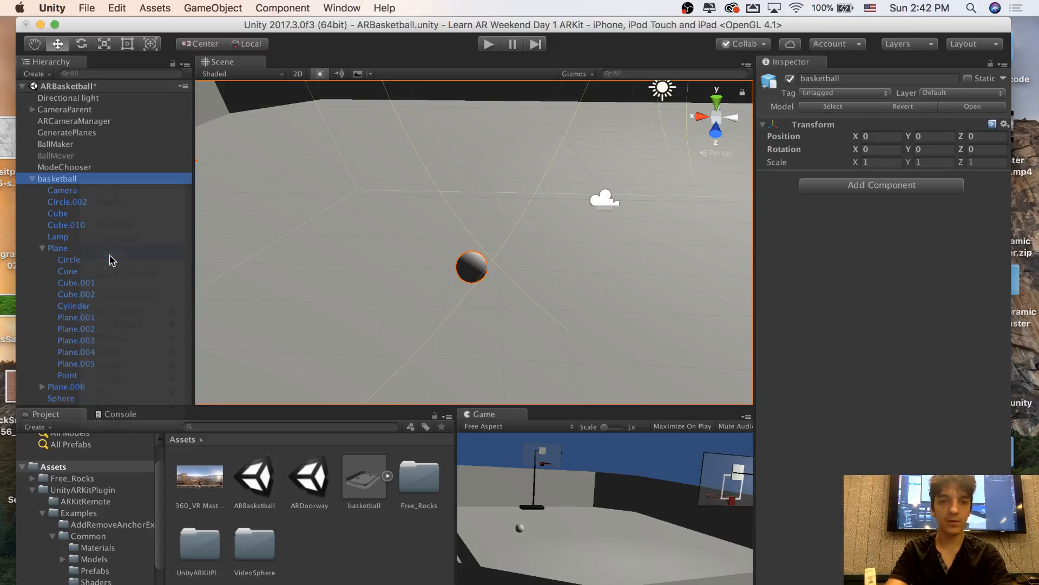
Delete the old basketball.fbx model from the project's Assets folder
left_click(364, 476)
right_click(364, 477)
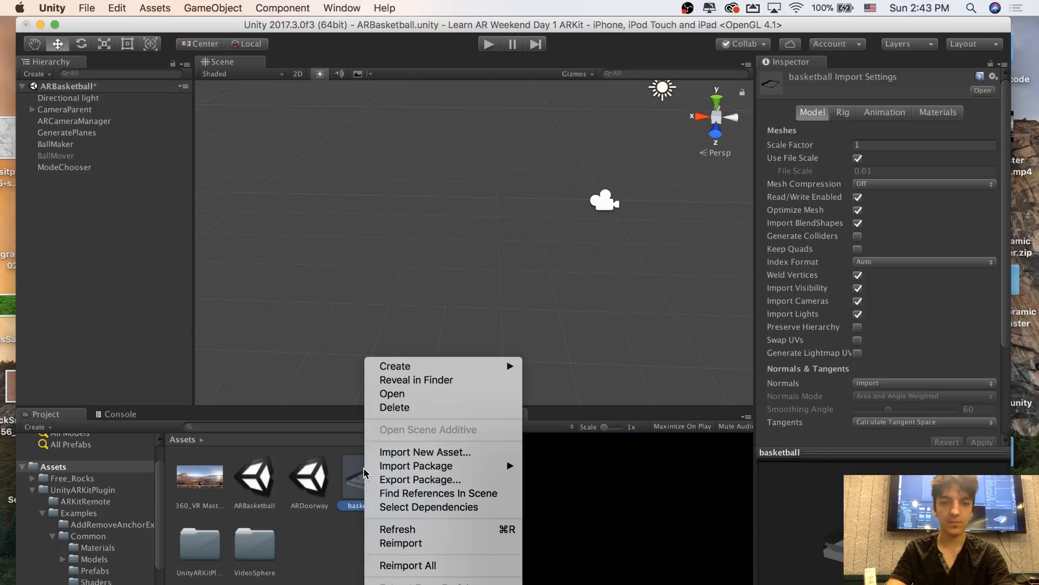
left_click(401, 408)
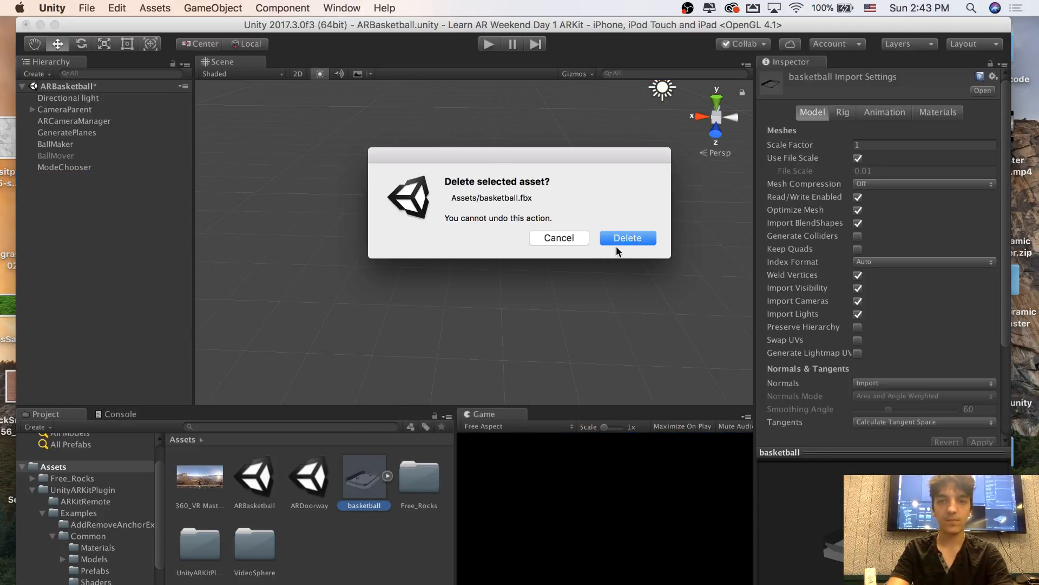
left_click(619, 242)
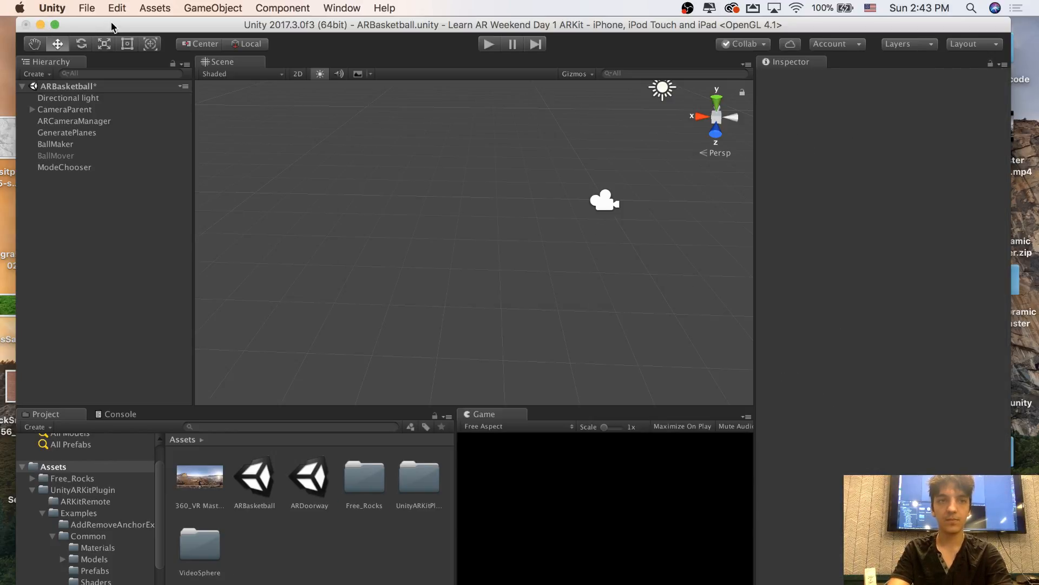
Import the new basketball.fbx from the Desktop into the Assets folder, shifting the Unity window aside and back
left_click_drag(112, 25, 147, 241)
left_click(169, 79)
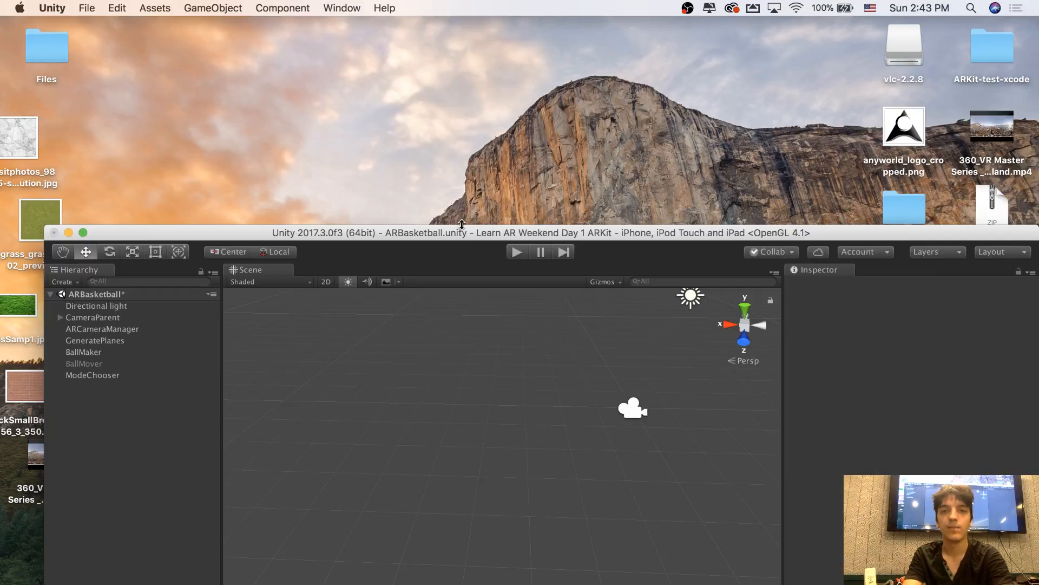
left_click_drag(462, 227, 243, 96)
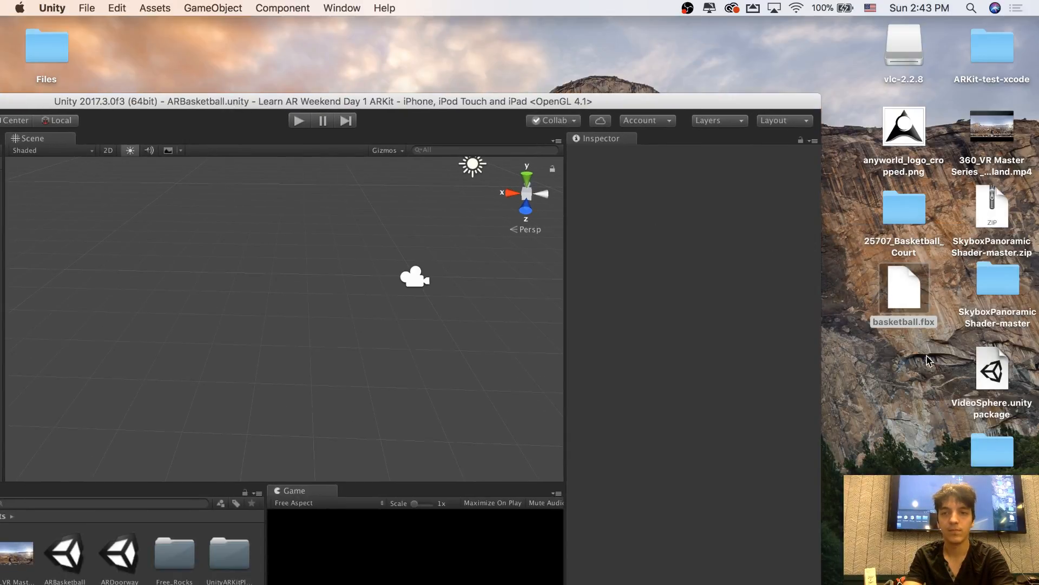
left_click_drag(920, 306, 222, 584)
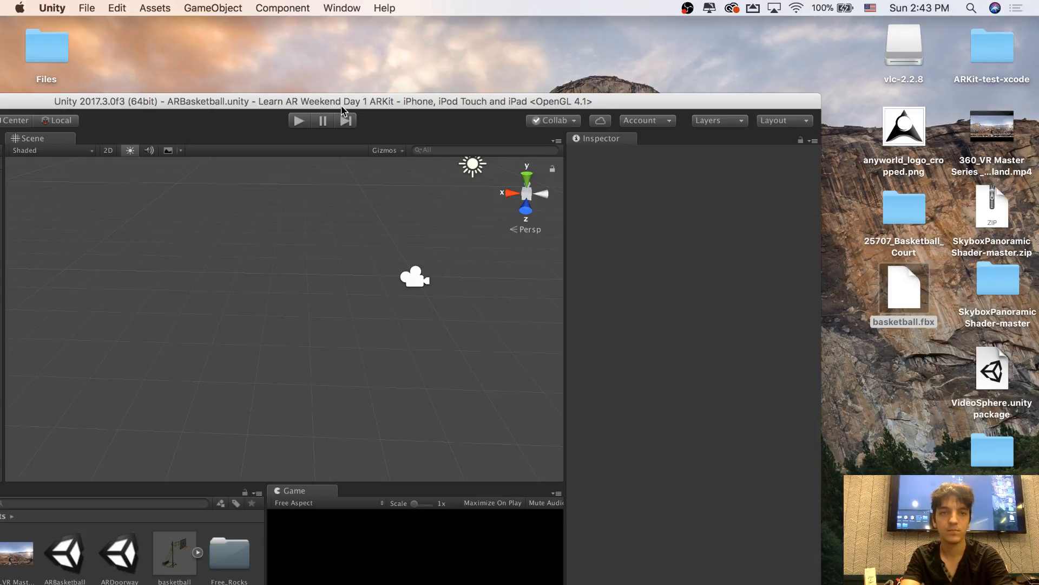
left_click_drag(342, 108, 551, 30)
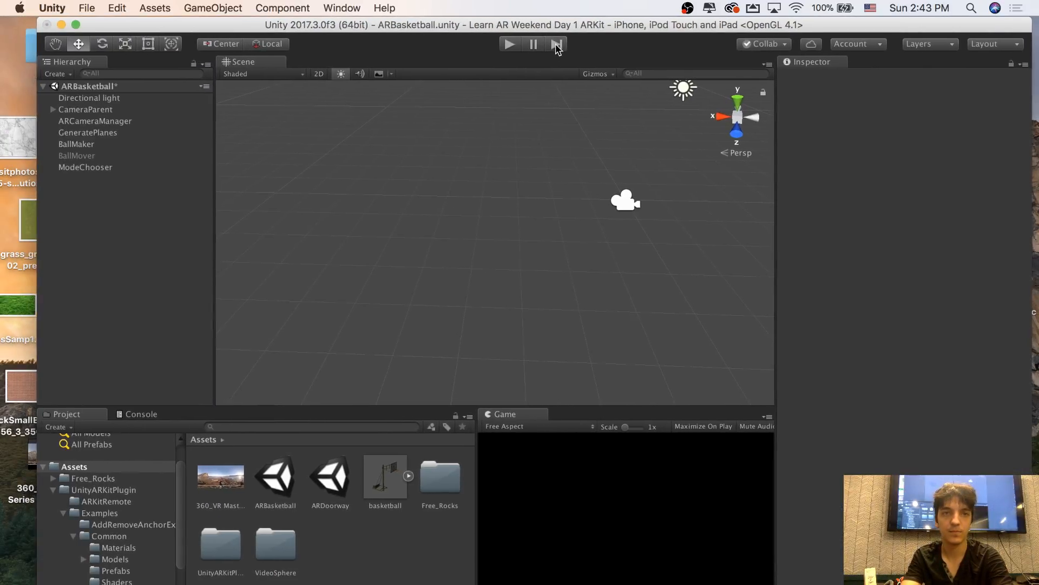
Add the new basketball hoop model to the scene and set its position to 0, 0, 0
right_click_drag(424, 281, 368, 275)
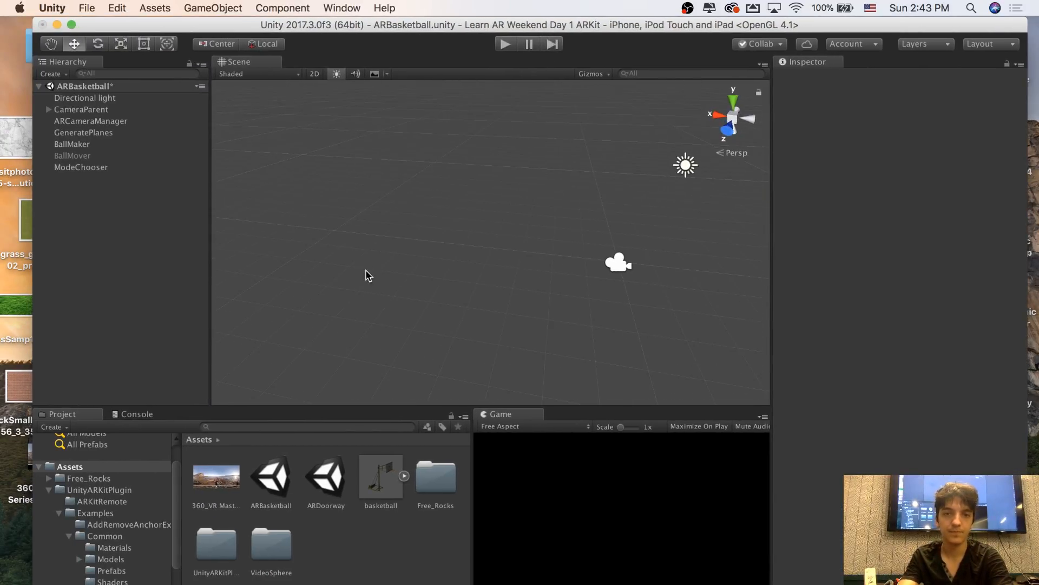
left_click_drag(385, 472, 472, 268)
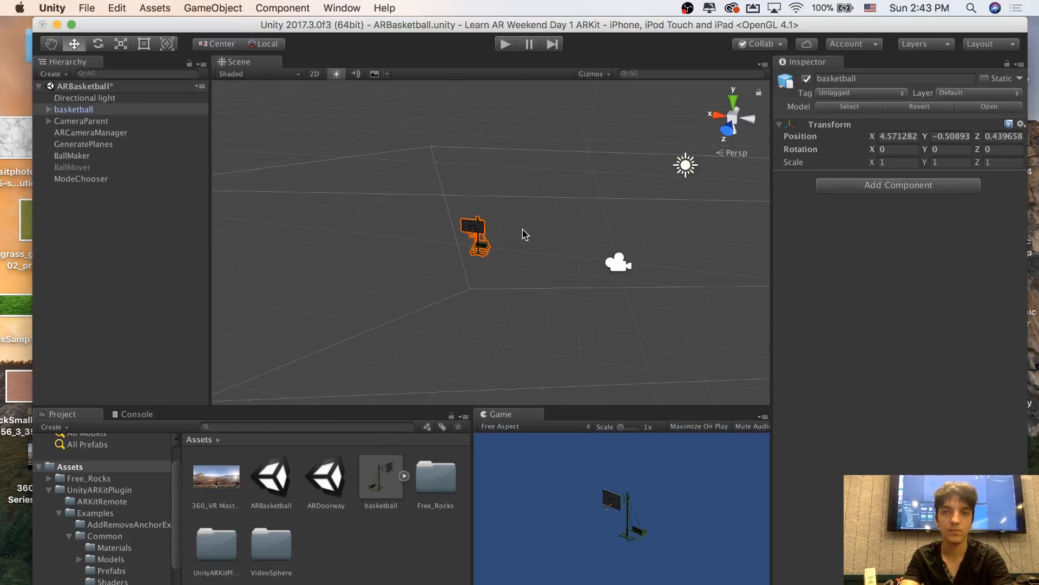
left_click(904, 135)
type("0")
key("Tab")
type("0")
key("Tab")
type("0")
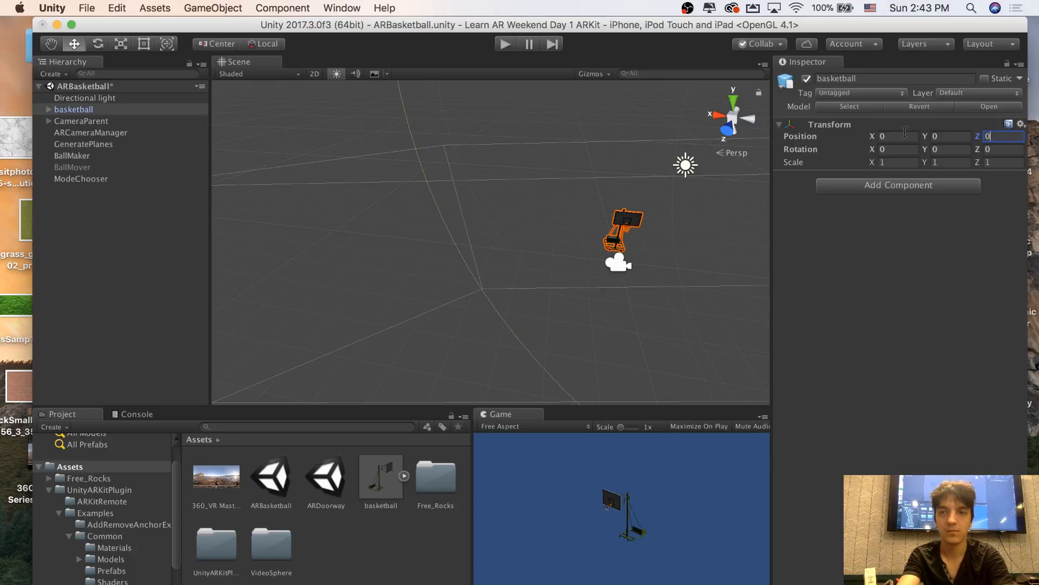
Examine the backboard, rim, net and base of the hoop model up close in the scene
left_click_drag(486, 205, 550, 222)
right_click_drag(550, 222, 491, 193)
key("w")
key("w")
key("s")
key("w")
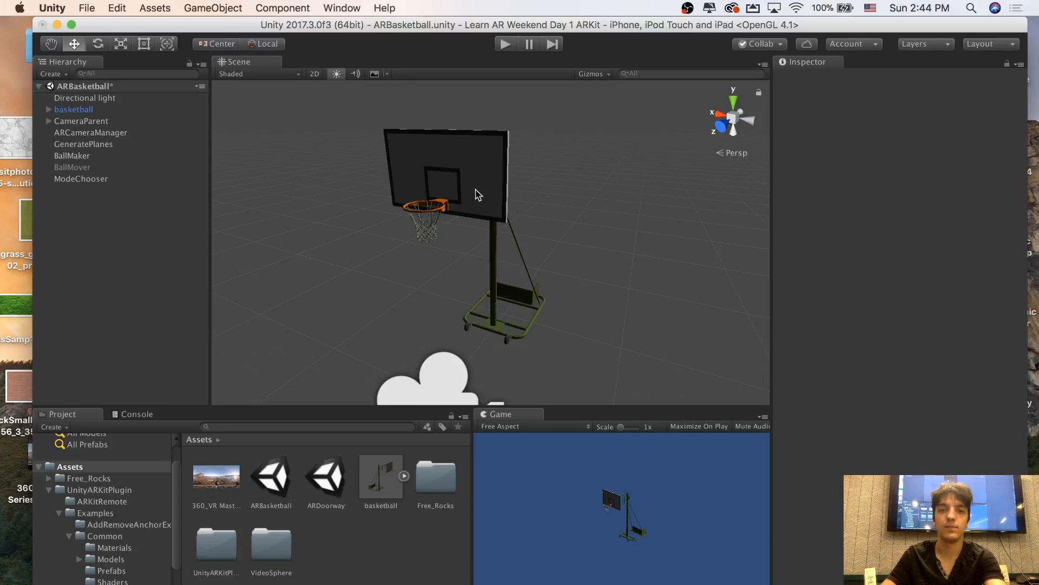
right_click_drag(547, 189, 508, 190)
key("w")
key("s")
key("w")
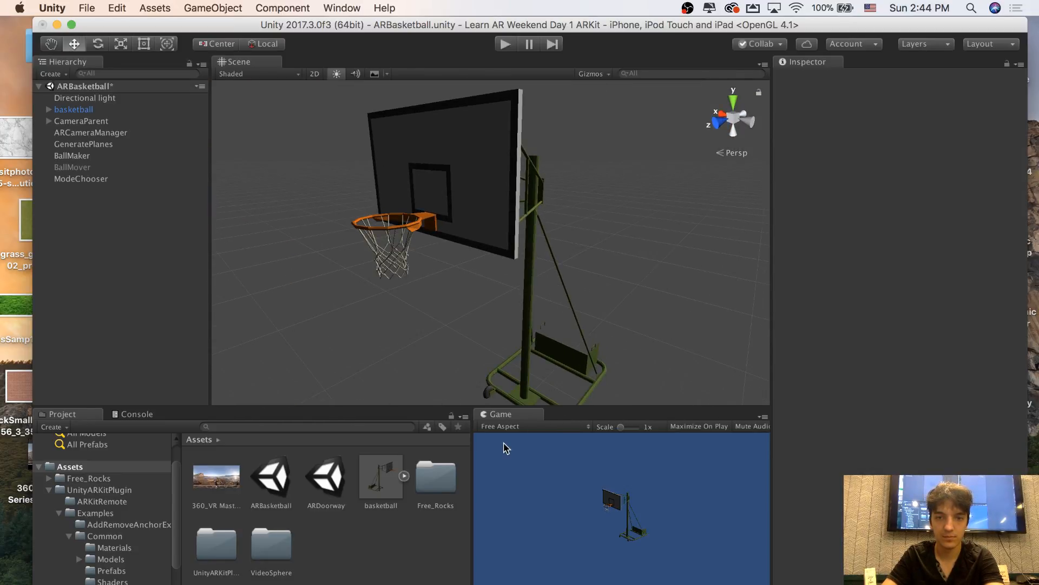
Widen the Game view and check the scene's rendering statistics, hiding them again when done
left_click_drag(473, 460, 397, 460)
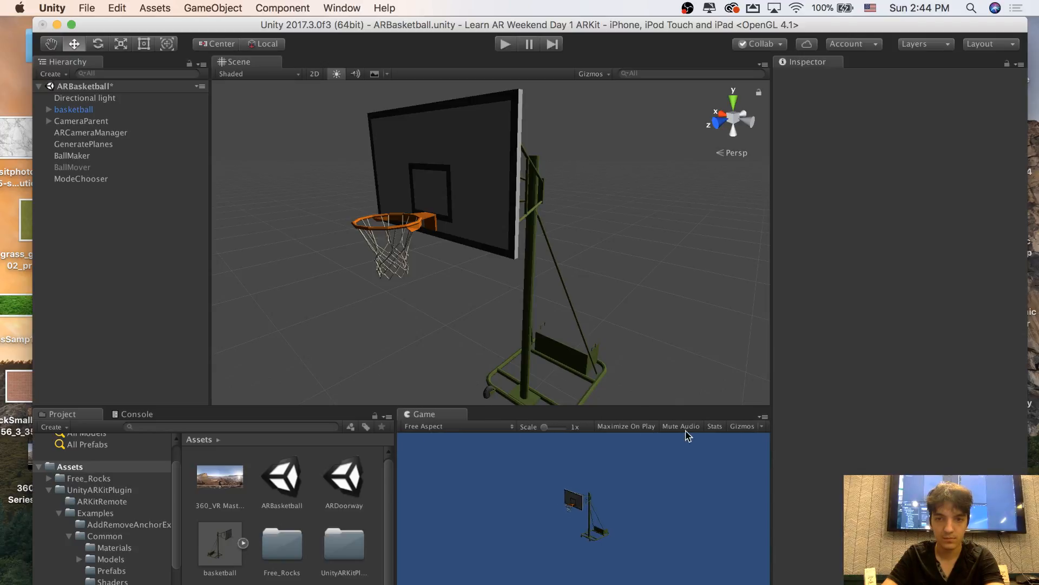
left_click(713, 428)
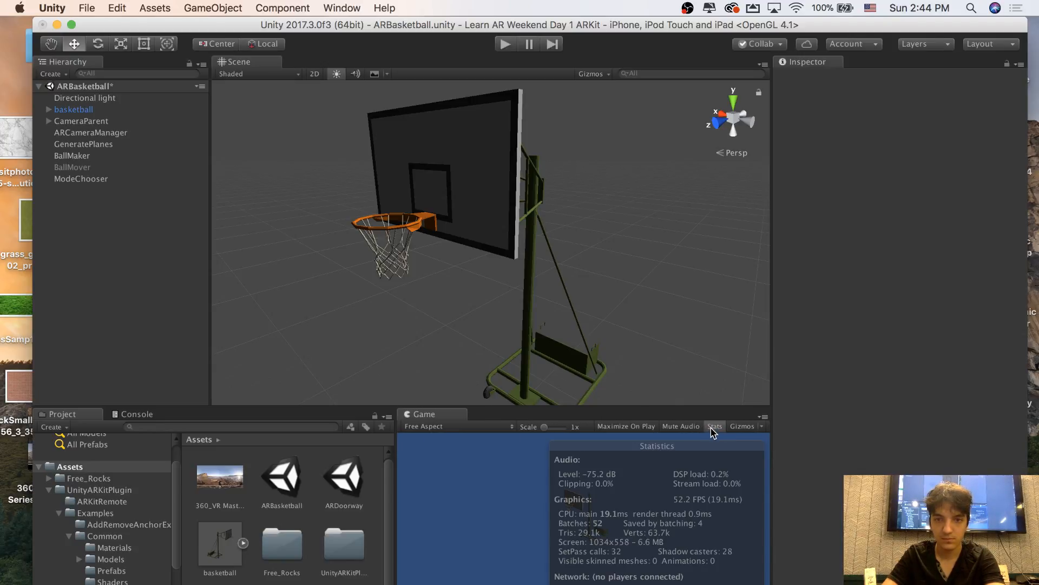
left_click(712, 428)
Examine the whole hoop from a distance and its rim and net up close
key("s")
right_click_drag(641, 314, 682, 246)
key("w")
key("s")
key("w")
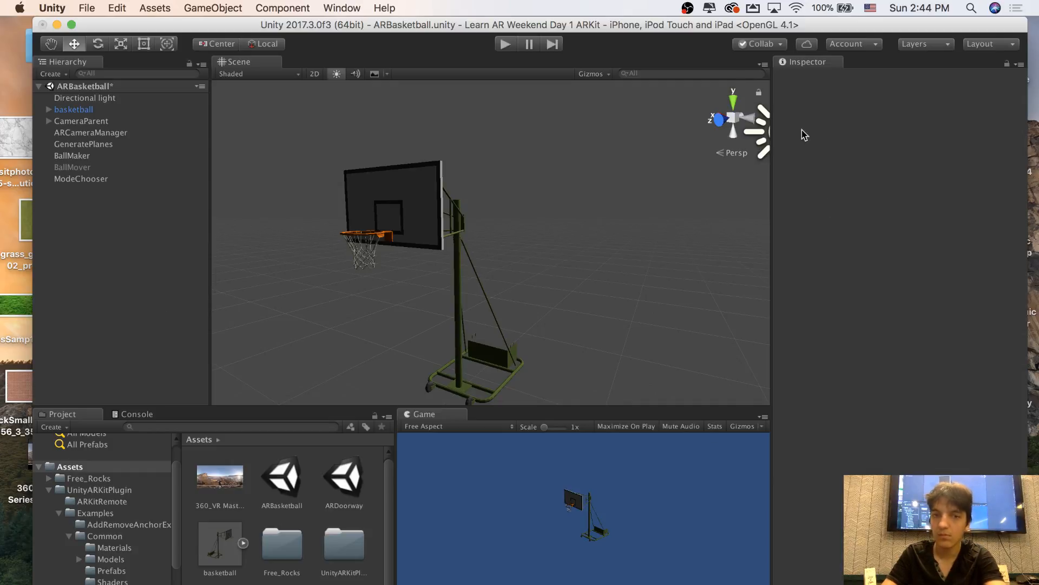
right_click_drag(531, 228, 438, 282)
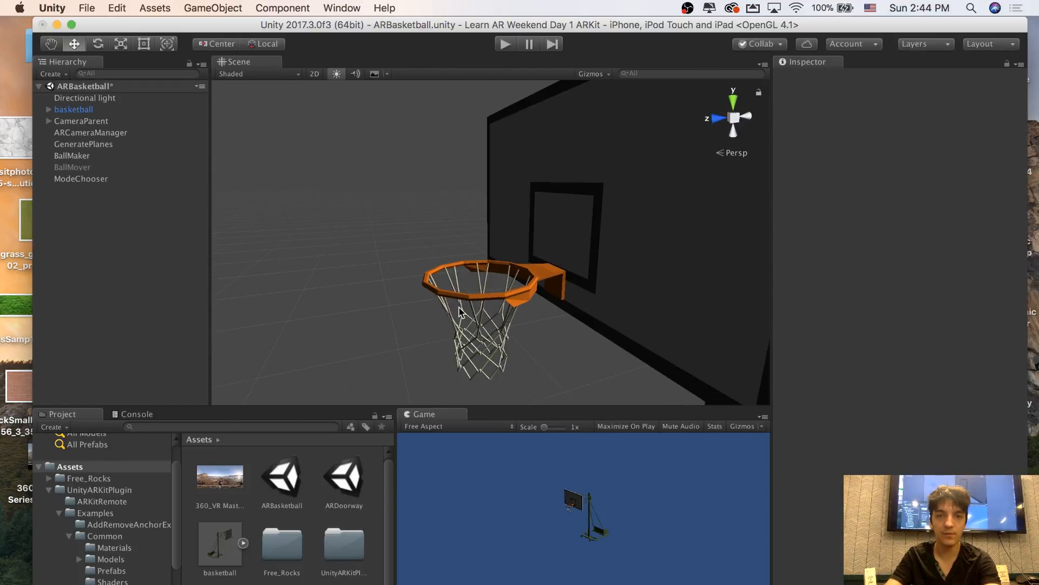
left_click(460, 307)
left_click(472, 308)
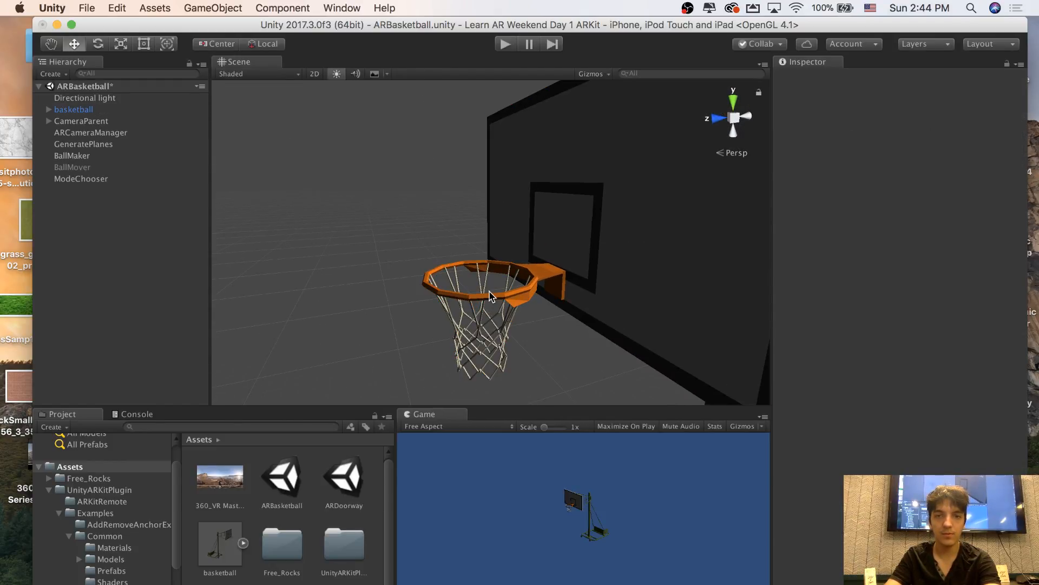
left_click(467, 297)
left_click(467, 297)
Inspect the basketball model's E001RING mesh and Camera child objects, viewing the rim and net from several angles
right_click_drag(468, 297, 553, 303)
left_click(111, 143)
left_click(112, 132)
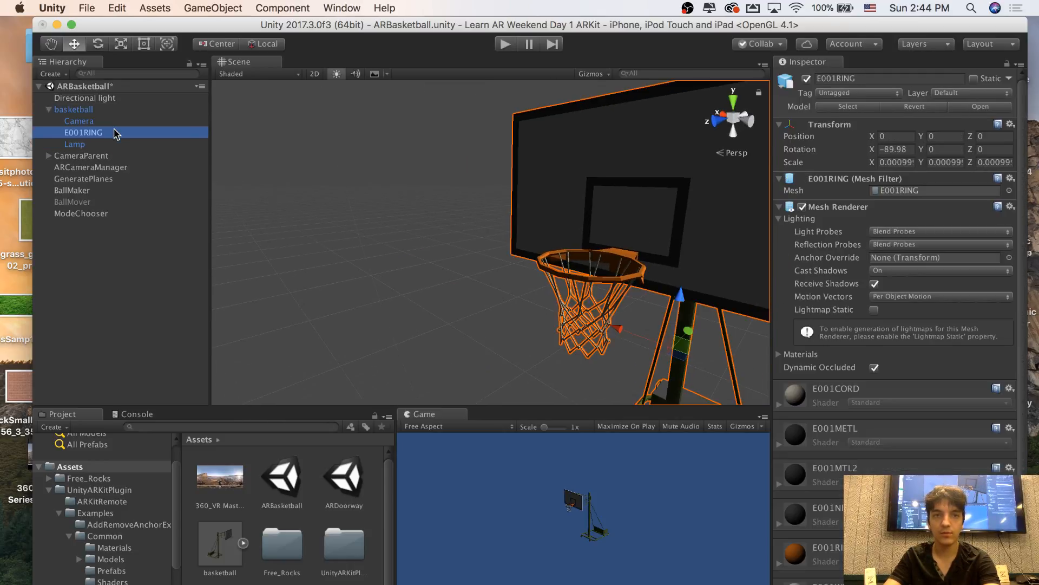
right_click_drag(520, 184, 569, 201)
left_click(642, 227)
left_click(468, 192)
left_click(466, 192)
left_click(109, 121)
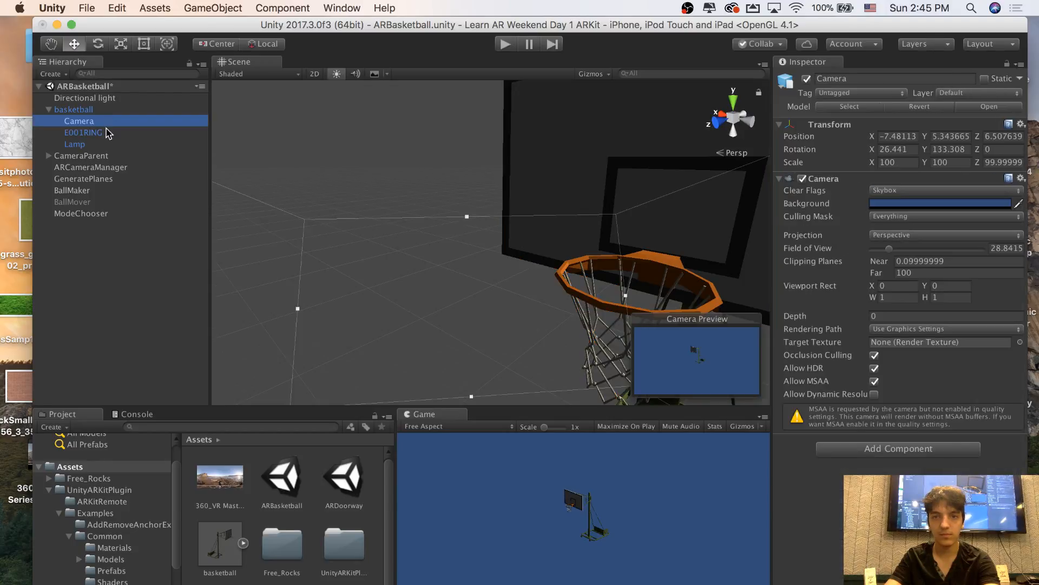
left_click(108, 132)
right_click_drag(352, 173, 306, 193)
scroll(305, 193, "up", 3)
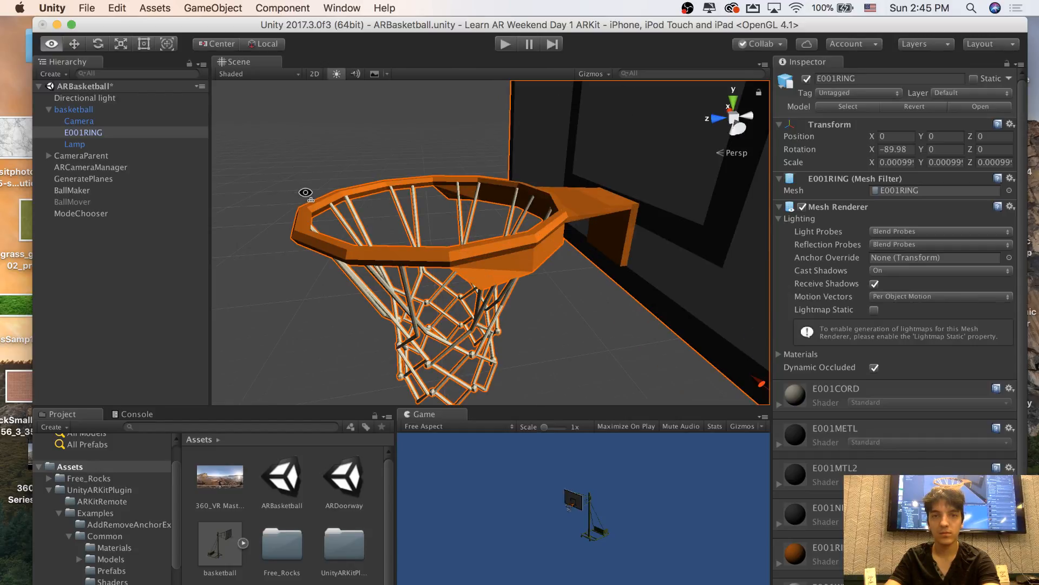
scroll(457, 209, "down", 10)
right_click_drag(306, 193, 442, 216)
scroll(406, 206, "up", 3)
Deselect the ring mesh and examine the hoop's base, backboard and full height relative to the scene camera
left_click(406, 206)
scroll(443, 215, "down", 1)
key("a")
key("d")
key("w")
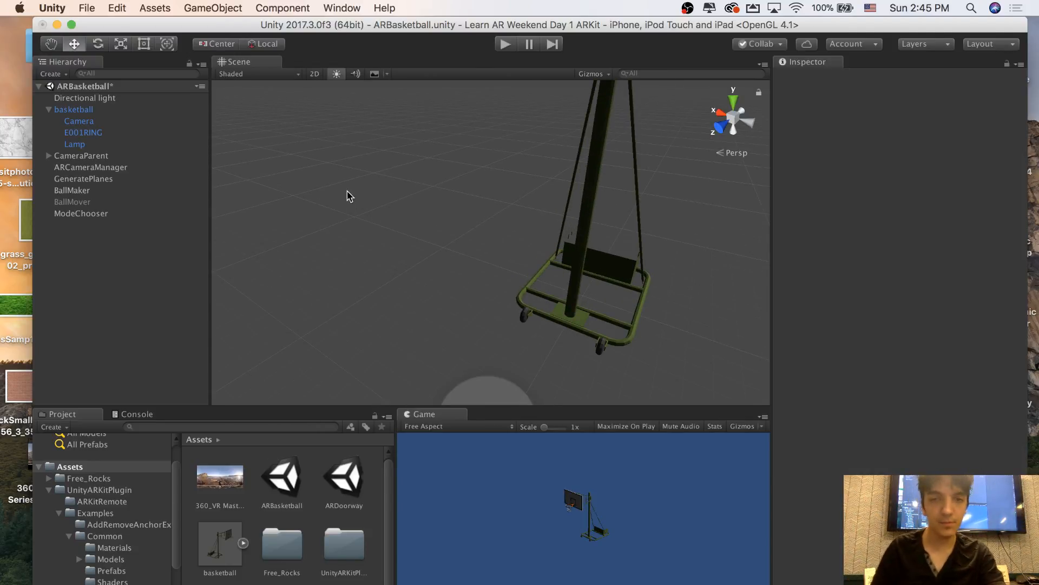
right_click_drag(373, 205, 489, 220)
key("w")
key("s")
key("w")
key("s")
key("s")
key("w")
key("s")
key("w")
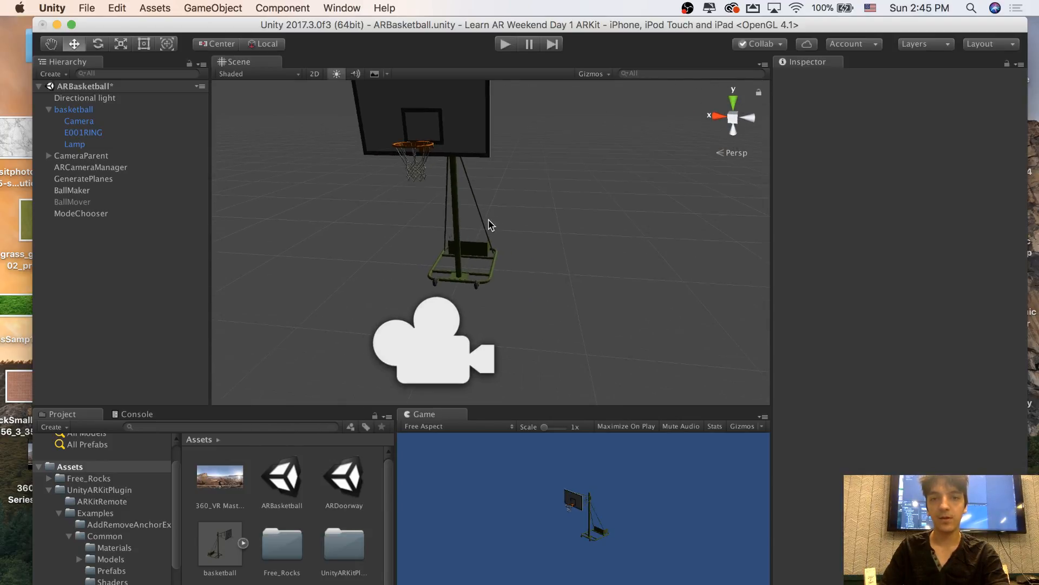
Open the Plane Prefab assigned to the GeneratePlanes object and find it in the project's Prefabs folder
left_click(415, 347)
right_click_drag(522, 255, 496, 210)
left_click(134, 191)
key("s")
key("w")
key("s")
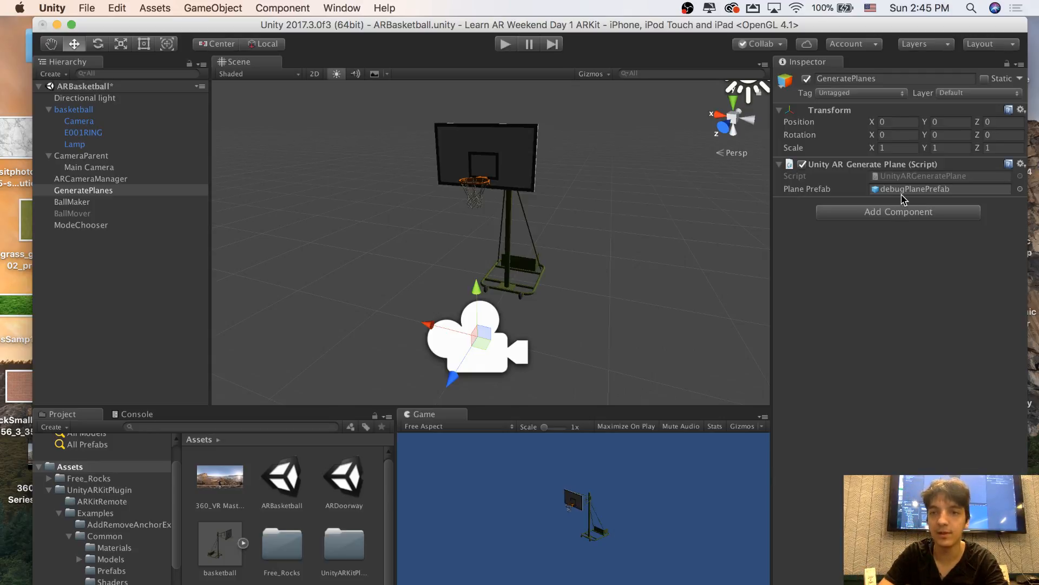
double_click(940, 190)
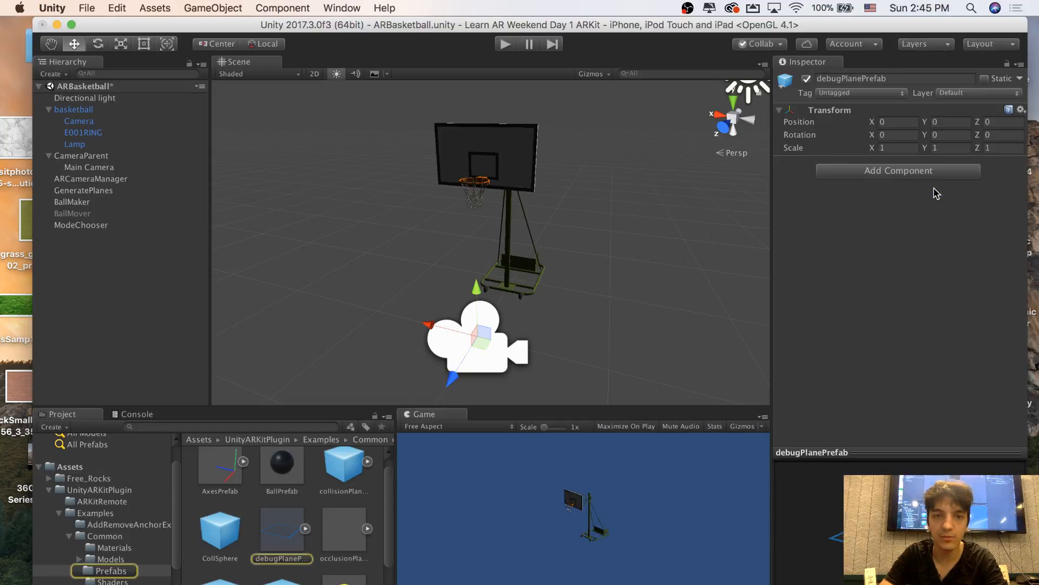
left_click(259, 539)
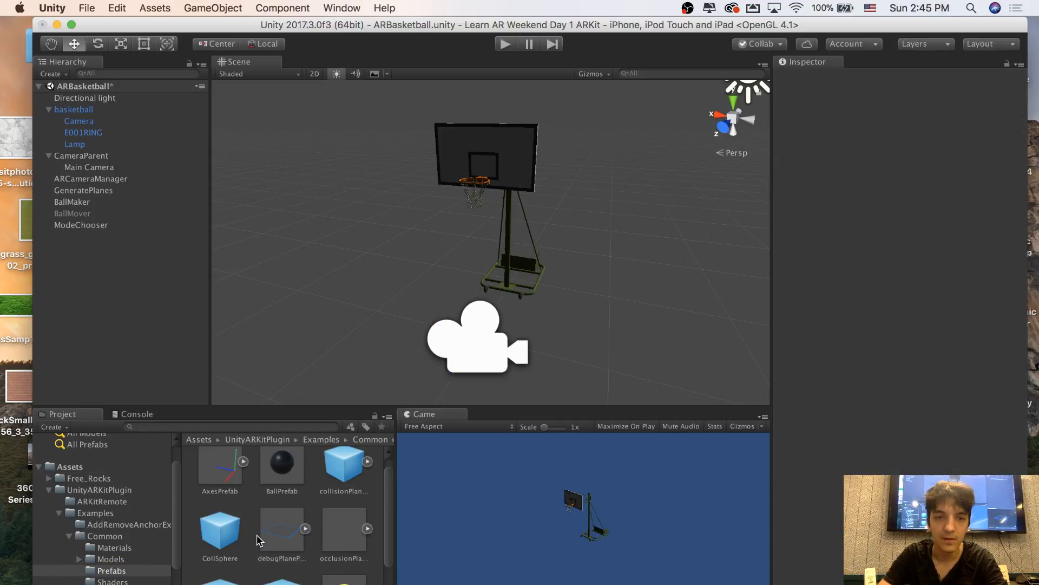
Review the settings of ARCameraManager and GeneratePlanes, and locate the debugPlanePrefab asset that GeneratePlanes uses
left_click(105, 100)
left_click(88, 178)
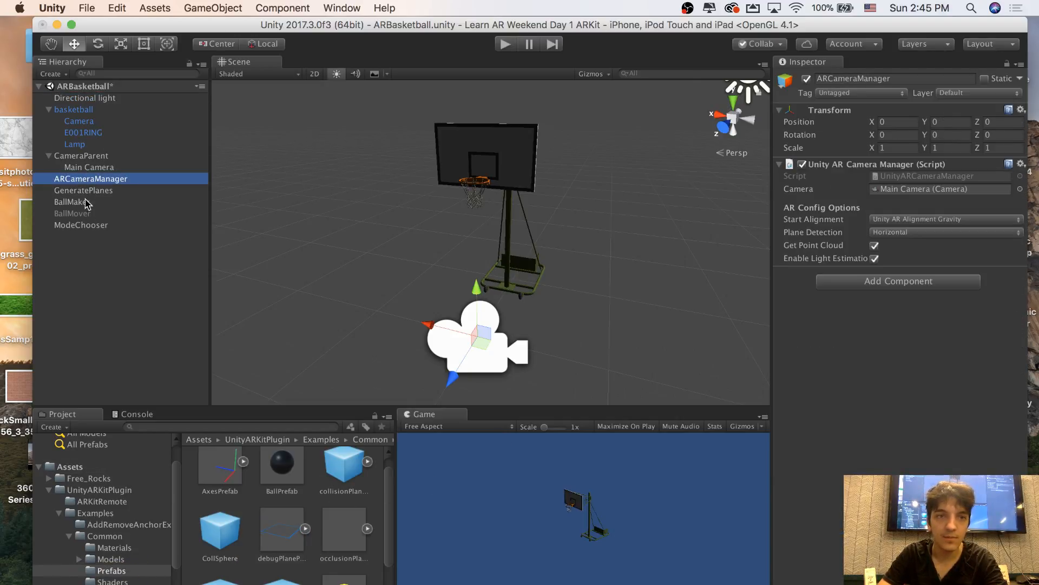
left_click(88, 190)
left_click(87, 179)
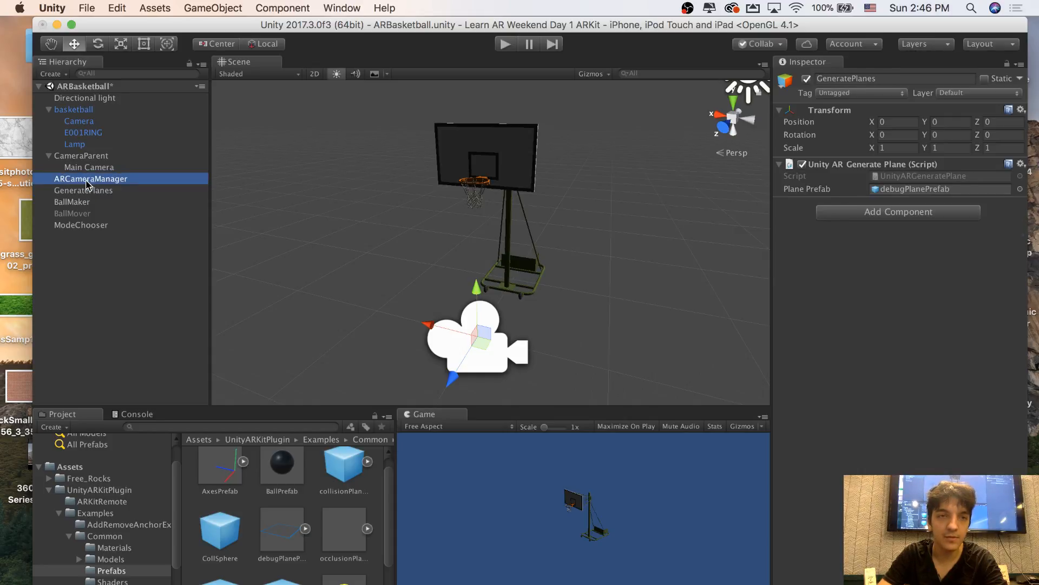
left_click(85, 190)
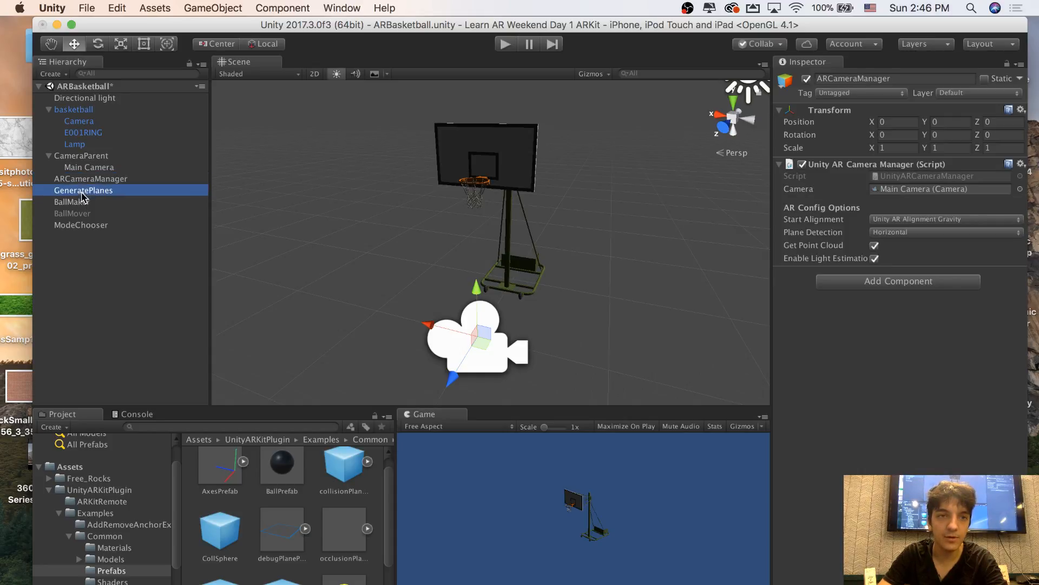
left_click(49, 156)
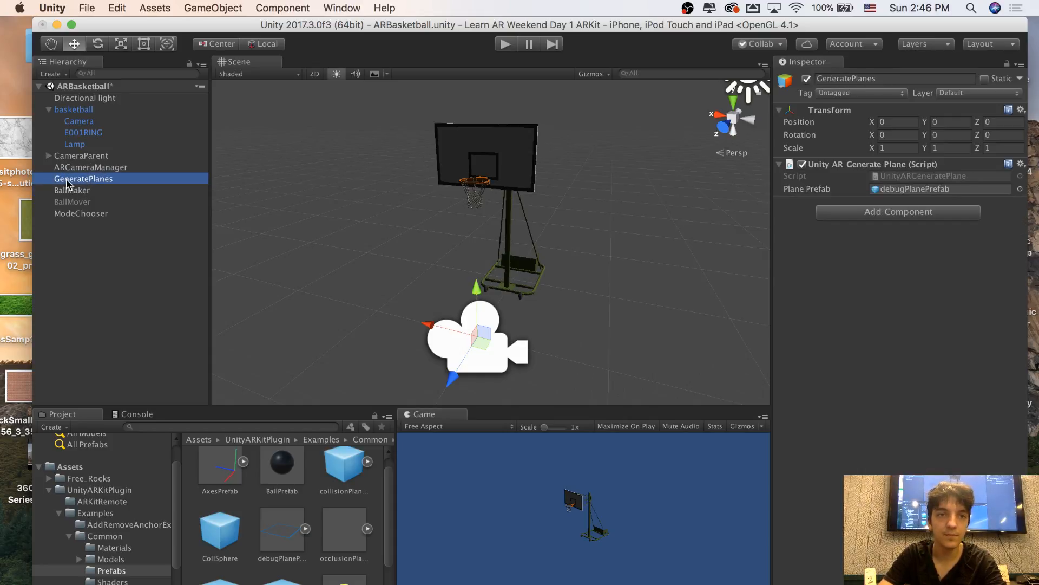
left_click(902, 189)
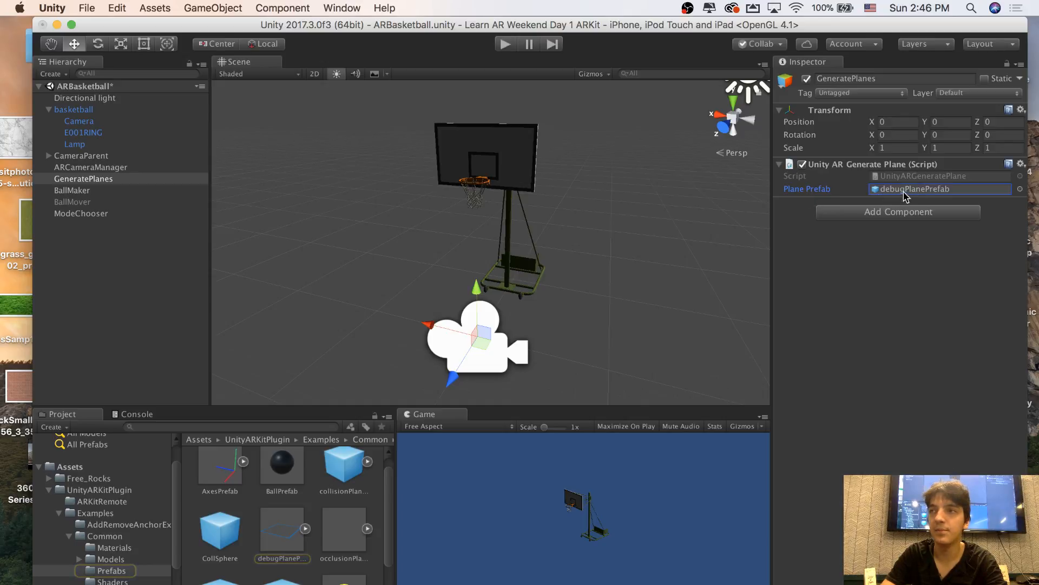
left_click(897, 195)
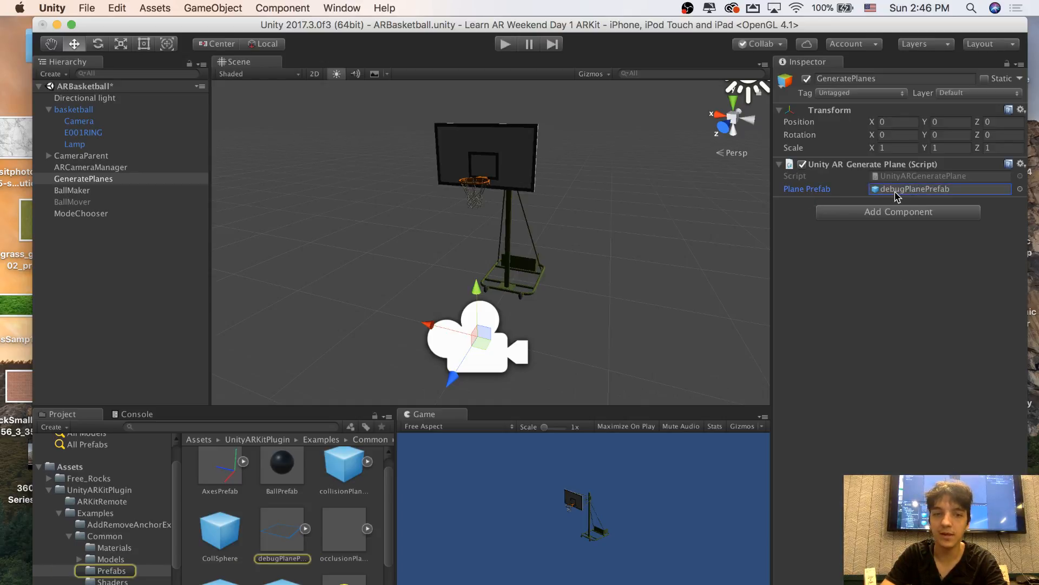
left_click(286, 529)
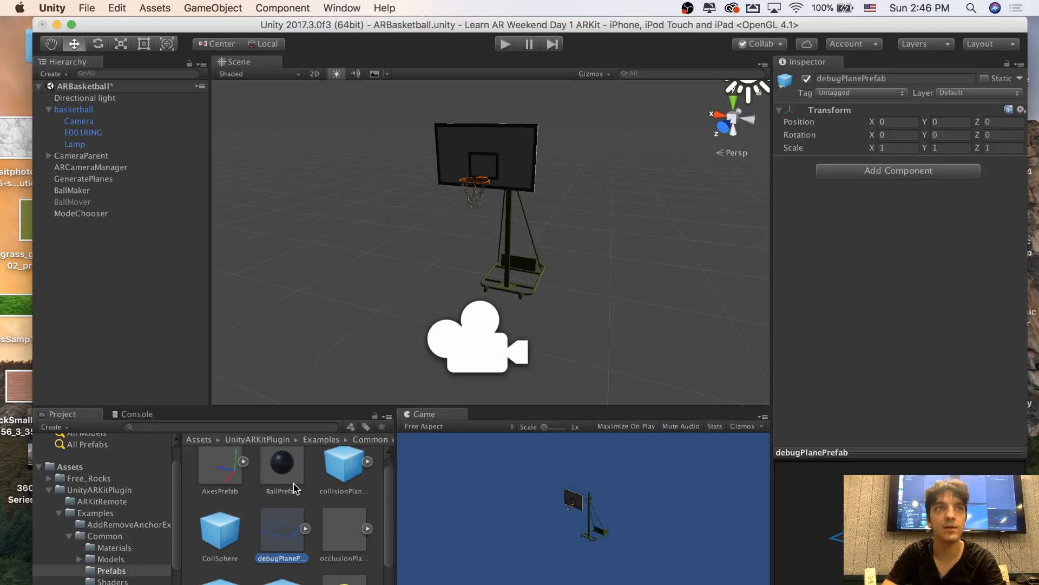
Add debugPlanePrefab to the scene near the hoop and set its position to 0, 0, 0
right_click_drag(482, 300, 330, 290)
scroll(328, 290, "down", 5)
scroll(313, 295, "up", 2)
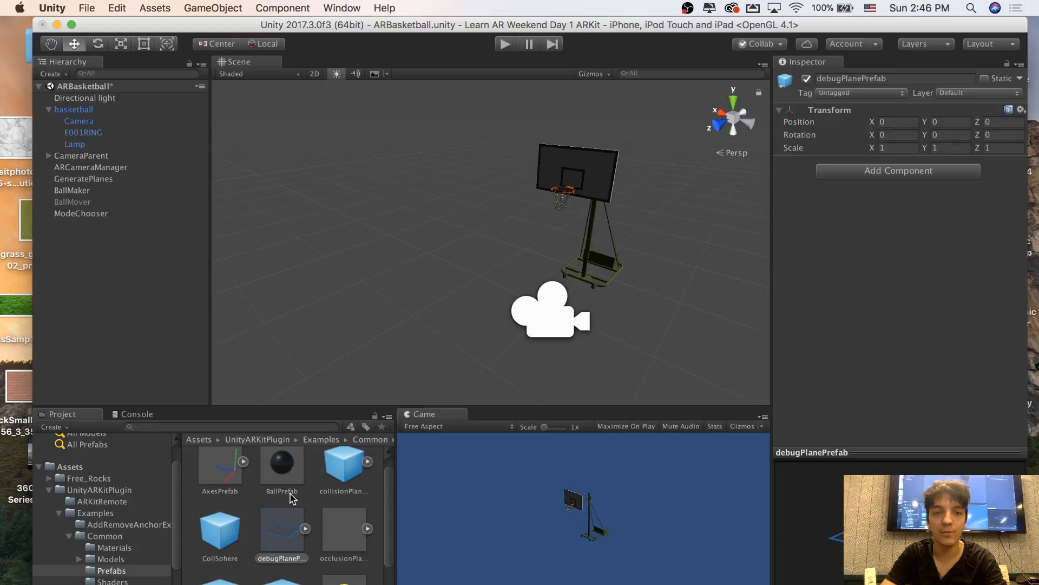
left_click_drag(281, 533, 503, 270)
key("w")
right_click_drag(507, 303, 553, 310)
key("s")
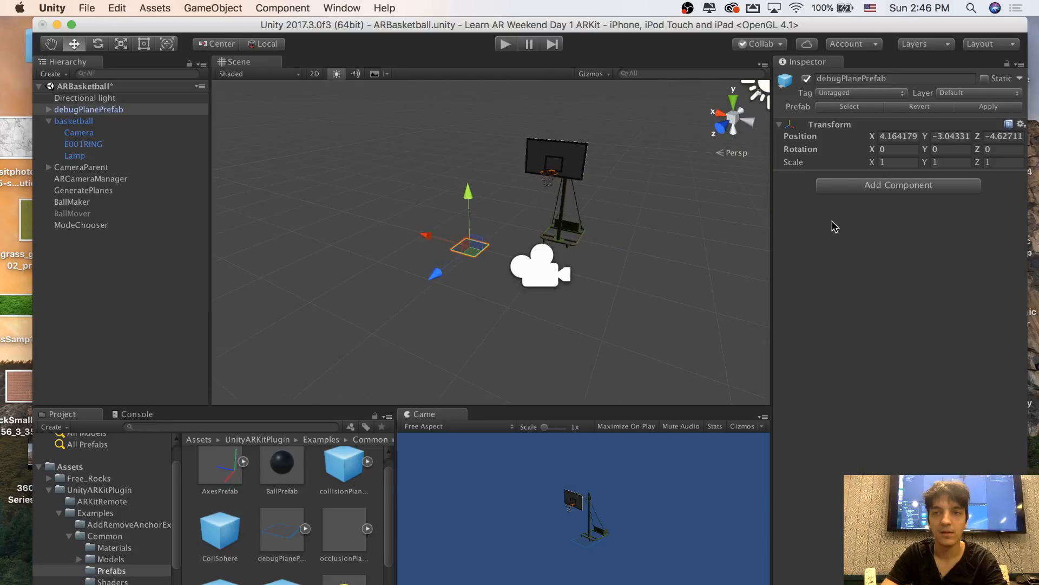
left_click(907, 136)
type("0")
key("Tab")
type("0")
key("Tab")
type("0")
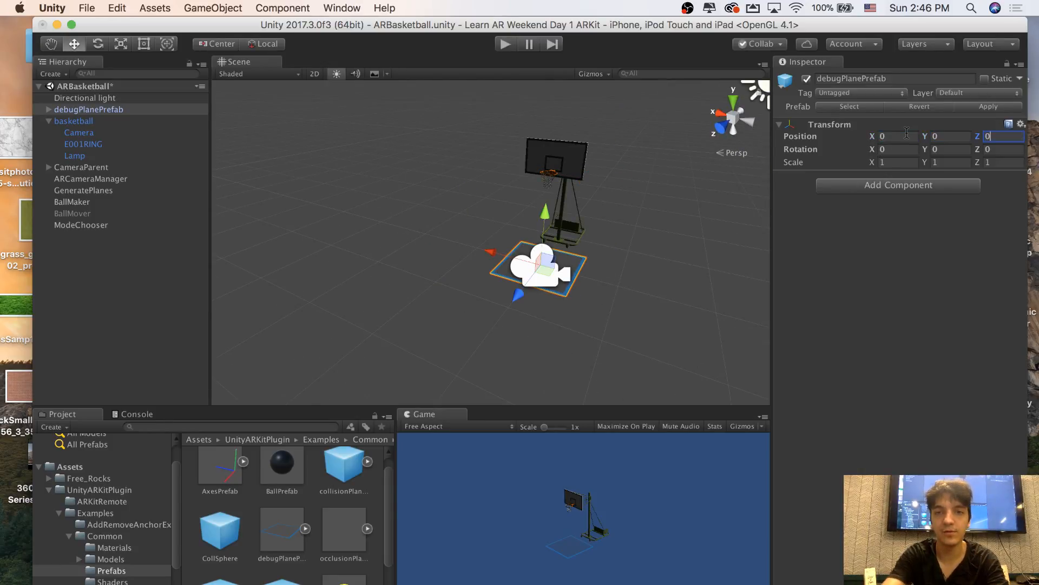
Examine how the debug plane sits relative to the Main Camera and the hoop's base
key("d")
right_click_drag(628, 212, 501, 201)
key("w")
key("s")
left_click(497, 242)
left_click(385, 169)
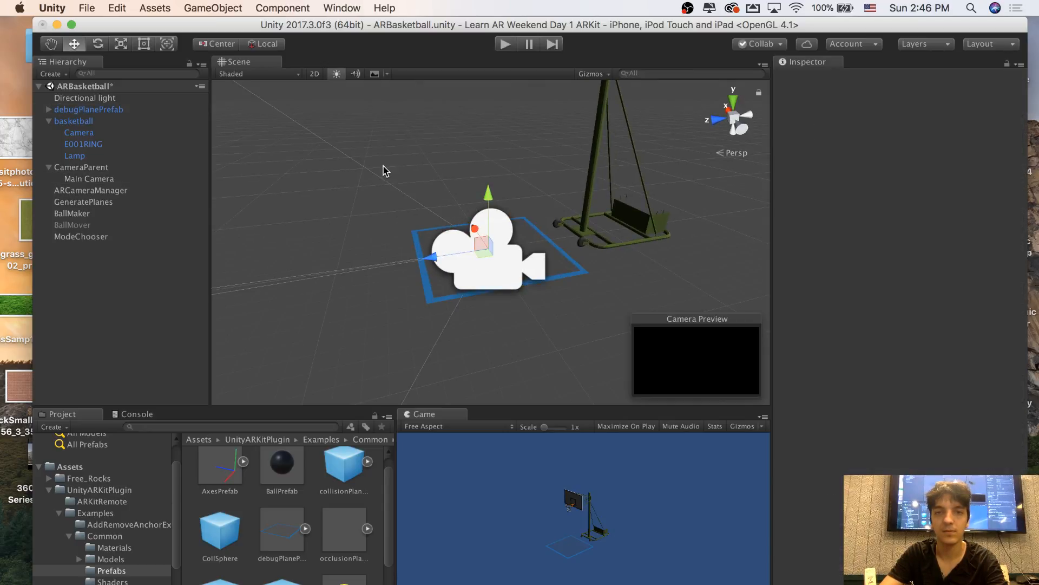
key("a")
right_click_drag(385, 169, 454, 174)
key("w")
key("s")
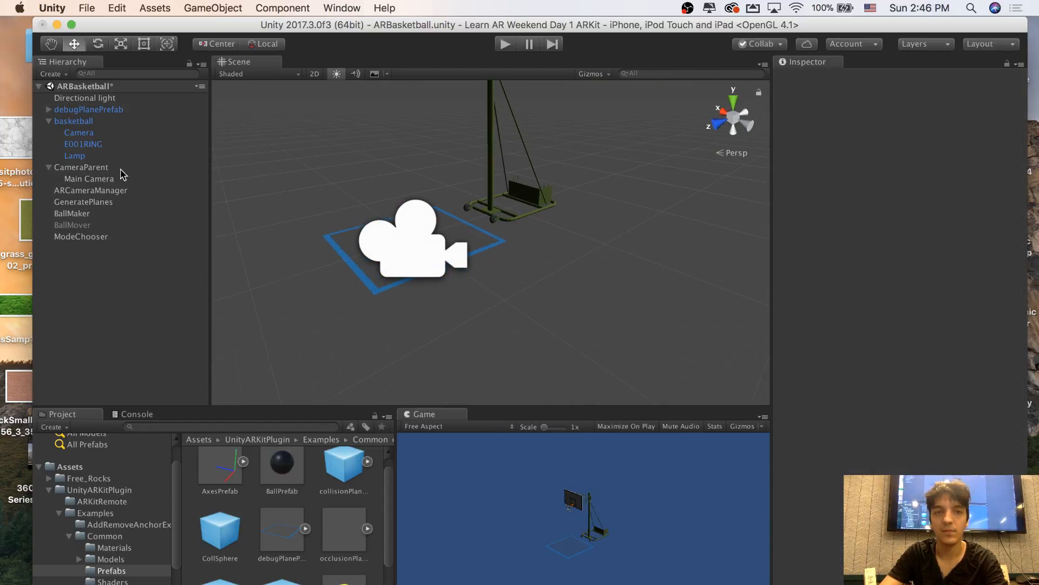
Move CameraParent along its Z axis, away from the debug plane and the hoop
left_click(116, 180)
left_click(107, 168)
key("f")
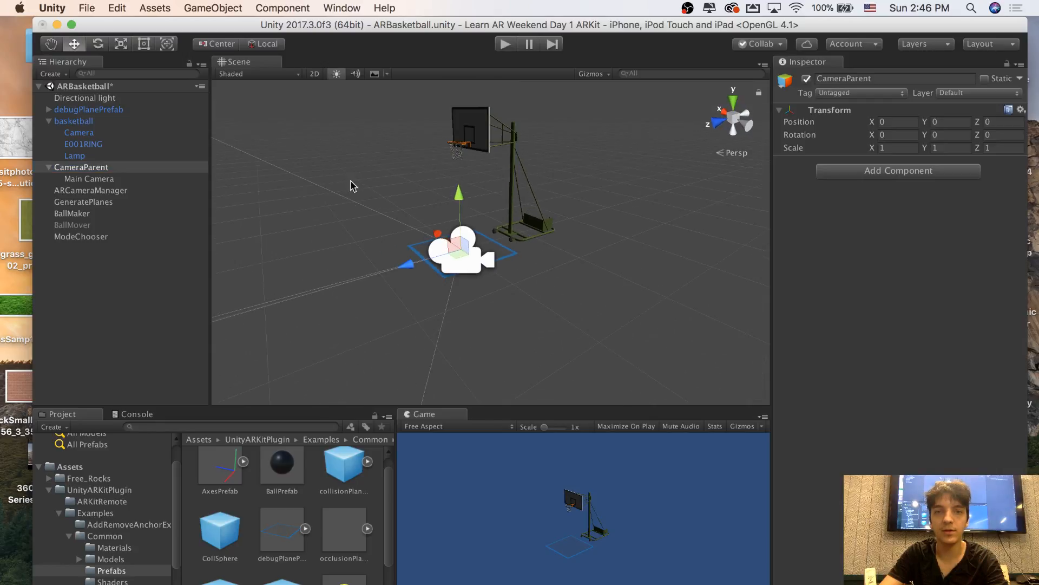
left_click_drag(410, 265, 330, 275)
left_click(376, 203)
right_click_drag(377, 203, 333, 217)
Select the debug plane in the scene and inspect the components of its Plane child object
left_click(395, 232)
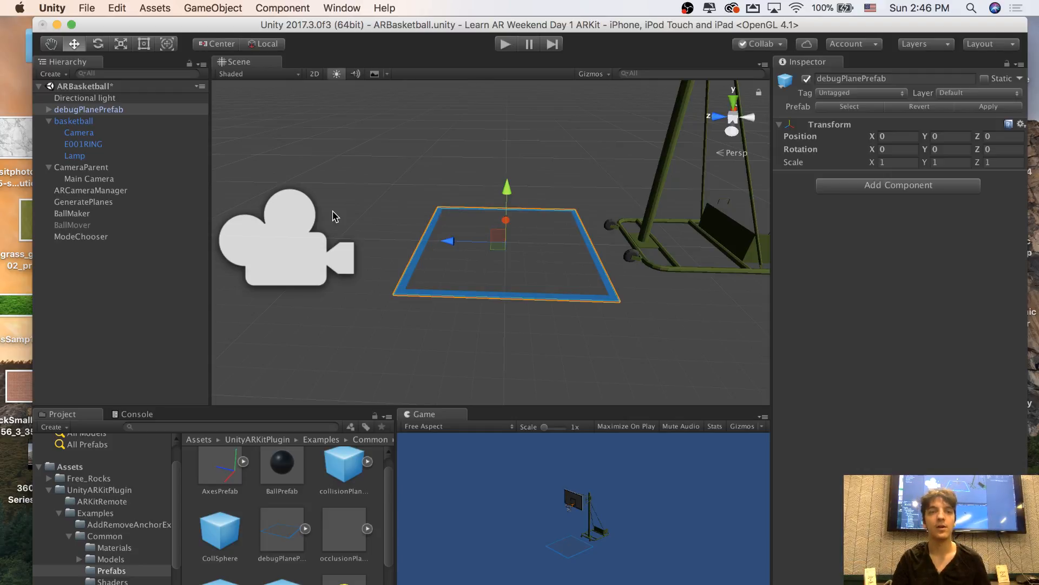
left_click(49, 110)
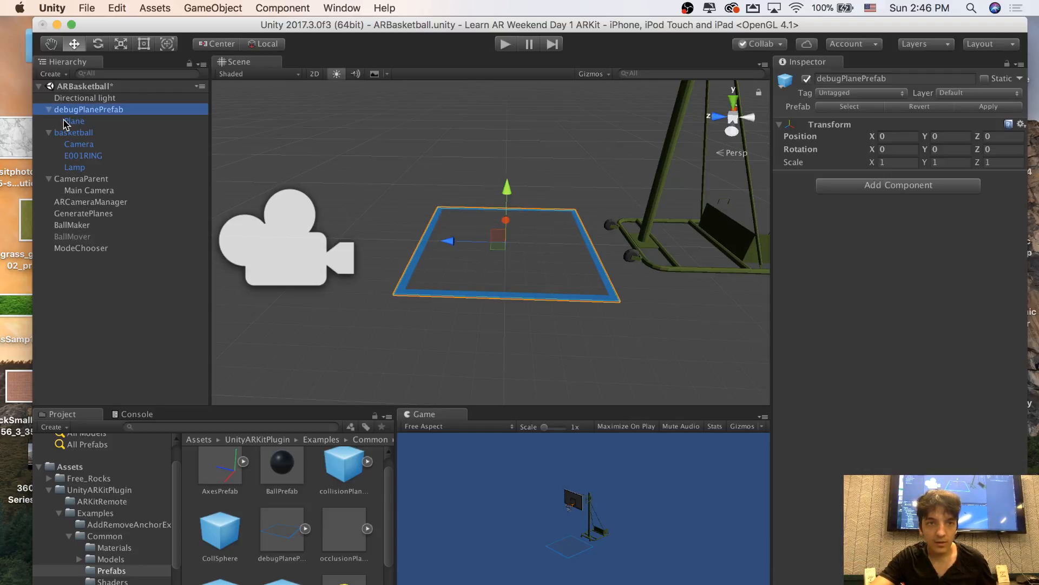
left_click(68, 123)
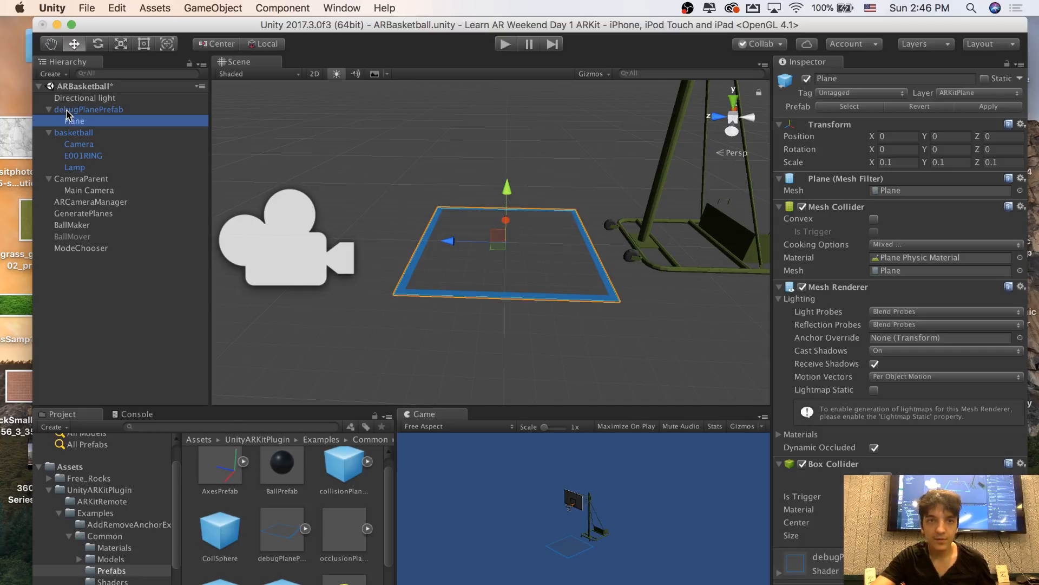
left_click(69, 110)
left_click(74, 123)
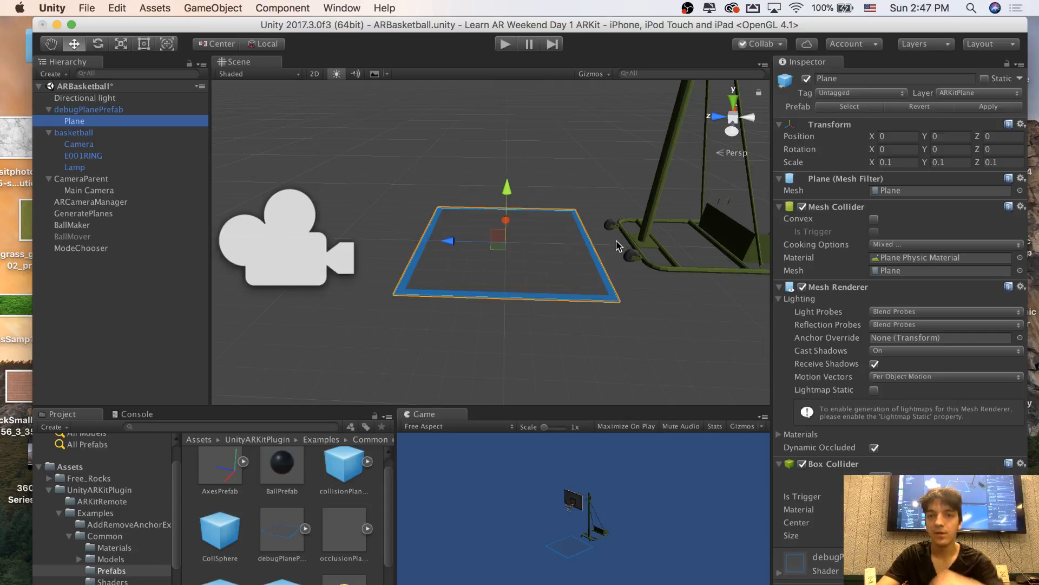
Examine the debug plane and the hoop behind it from several angles and distances
left_click_drag(608, 248, 834, 205, "alt")
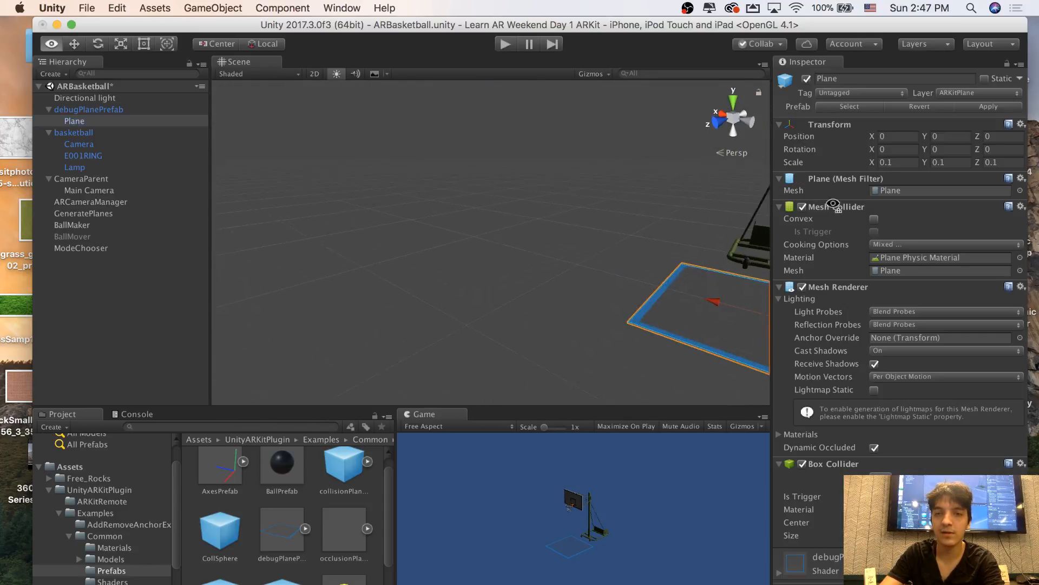
key("d")
mouse_move(834, 205)
right_mouse_down()
mouse_move(824, 234)
mouse_move(831, 207)
mouse_move(820, 211)
right_mouse_up()
key("s")
key("w")
key("s")
key("w")
key("s")
key("w")
key("s")
key("w")
key("s")
key("w")
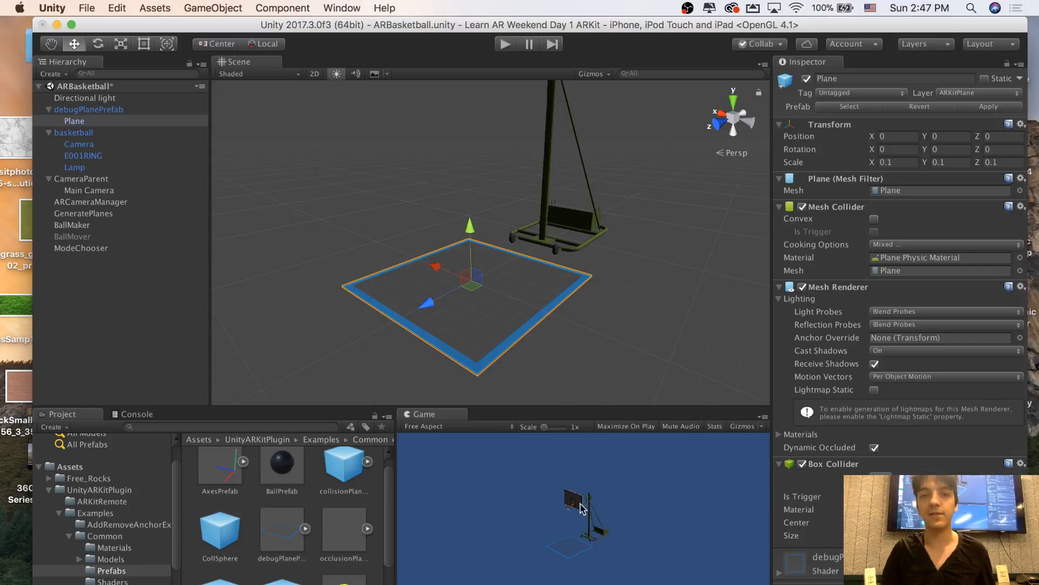
right_click_drag(478, 298, 445, 295)
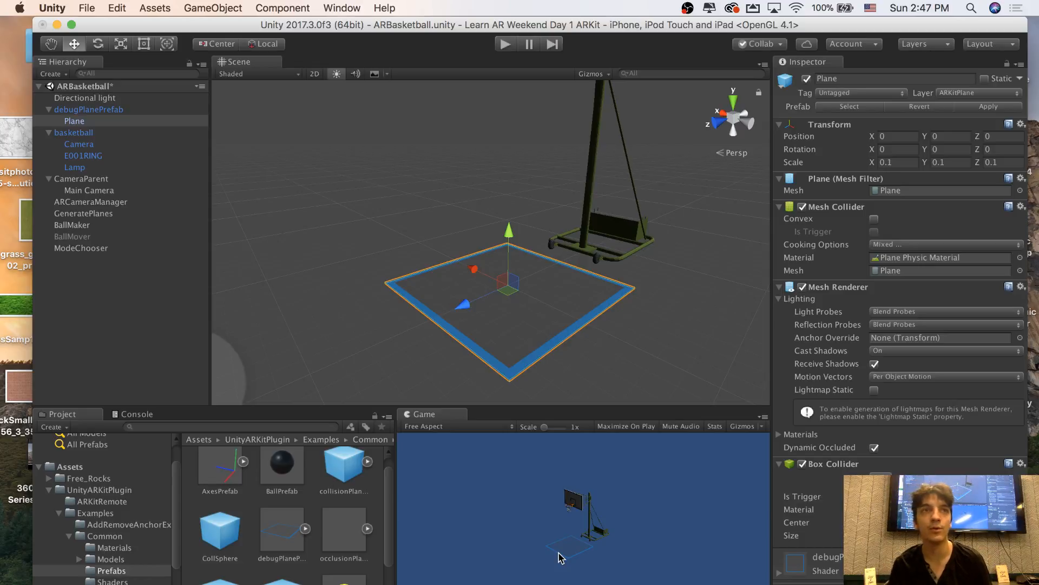
left_click_drag(492, 325, 669, 249, "alt")
Select the basketball object and view the whole hoop together with the debug plane and camera
left_click(77, 133)
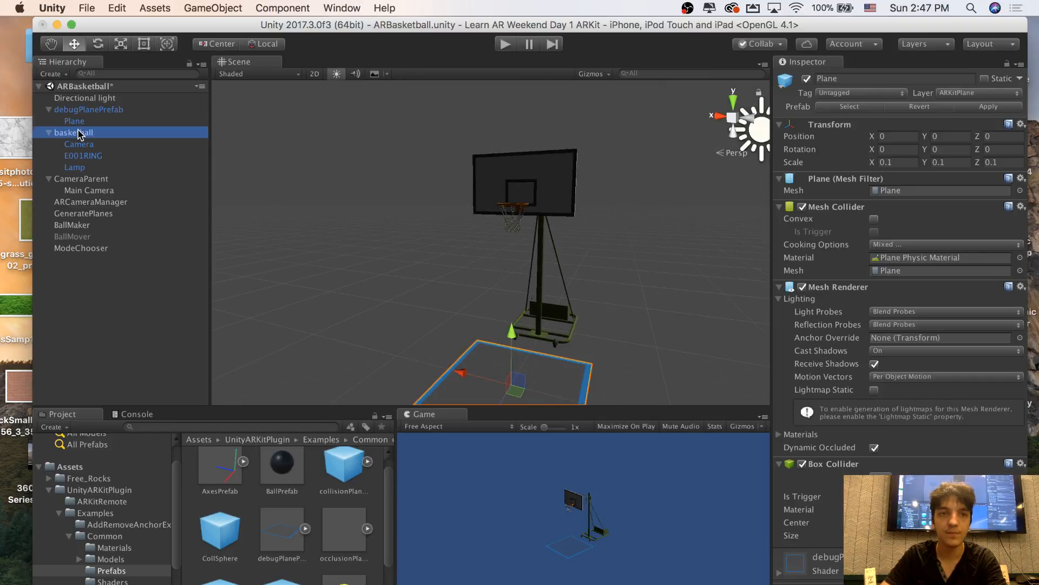
left_click_drag(473, 201, 533, 248, "alt")
key("w")
right_click_drag(534, 248, 527, 247)
key("s")
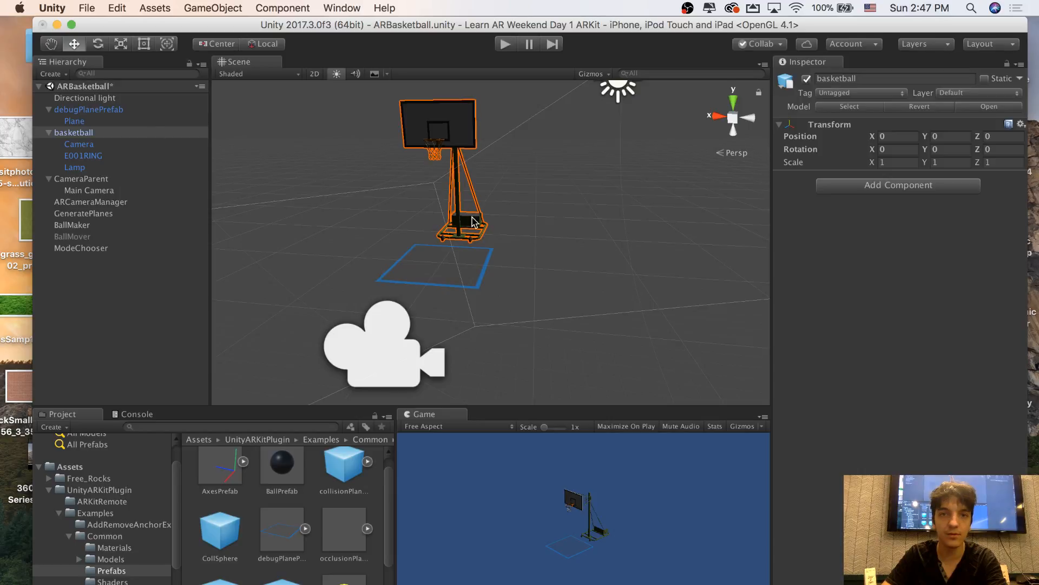
Examine where the basketball object's move handle sits in relation to the hoop, the debug plane and the camera
left_click_drag(473, 222, 139, 167, "alt")
left_click(50, 139)
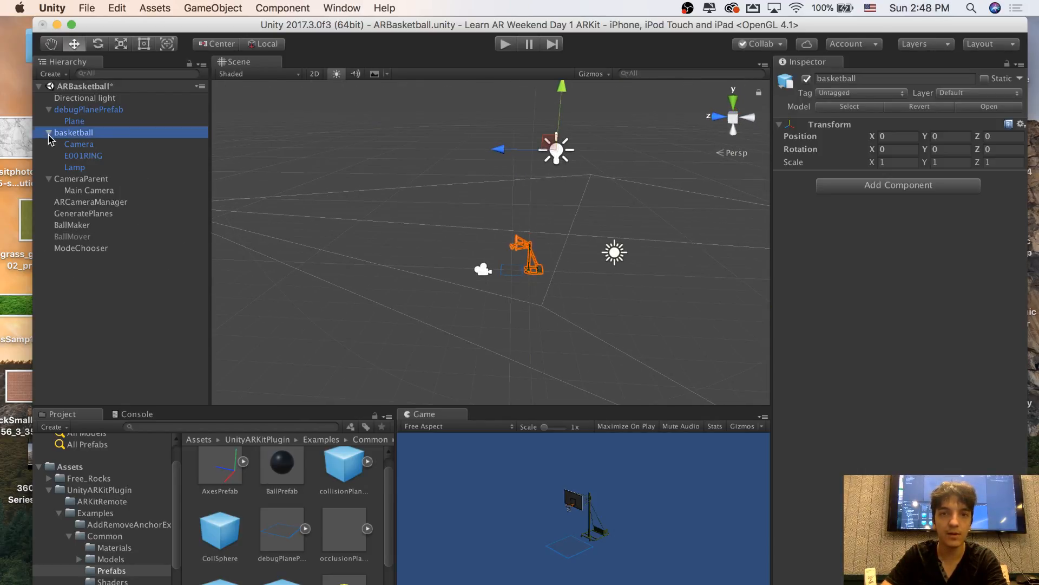
left_click(49, 135)
left_click(49, 135)
key("w")
right_click_drag(291, 197, 250, 179)
key("w")
key("s")
left_click(138, 272)
key("a")
right_click_drag(347, 223, 444, 211)
key("w")
key("d")
key("s")
key("a")
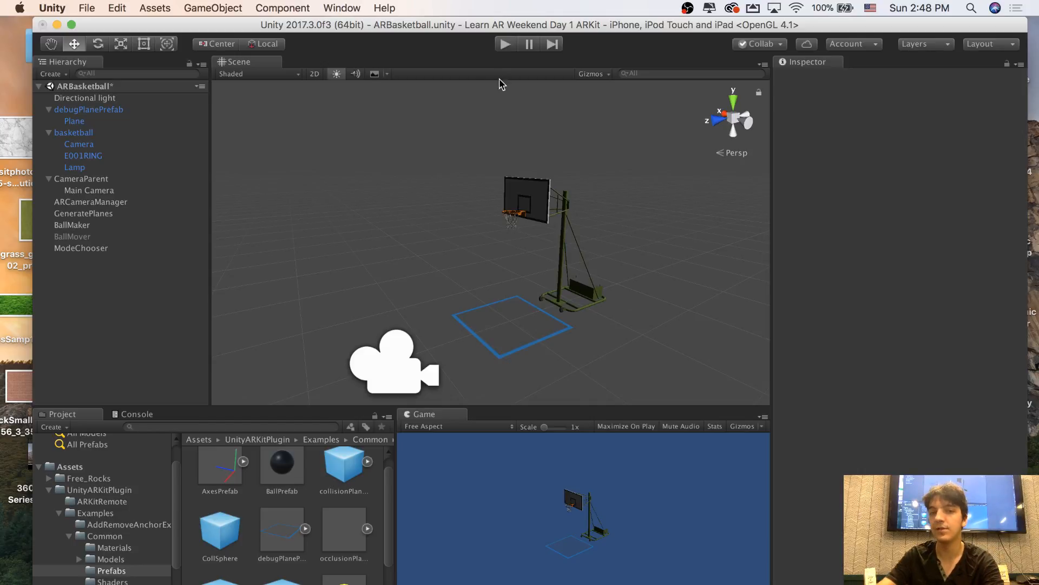
View the hoop and debug plane up close and reselect the basketball object
key("w")
right_click_drag(453, 141, 534, 129)
key("w")
key("s")
key("w")
key("s")
key("w")
key("s")
left_click(128, 136)
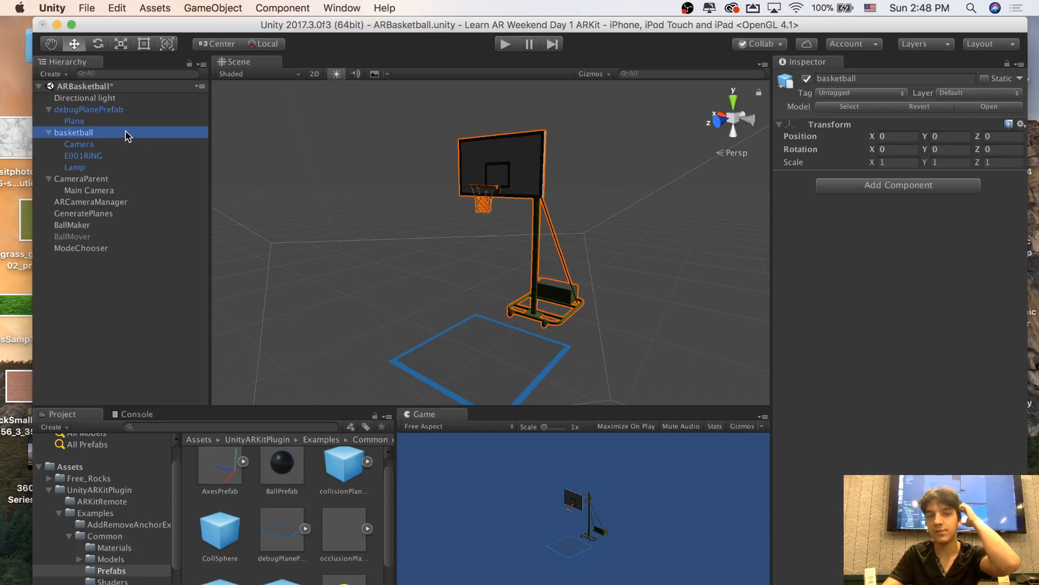
Compare the position of the selected basketball's move handle with the hoop's base from several viewpoints
right_click_drag(509, 168, 635, 62)
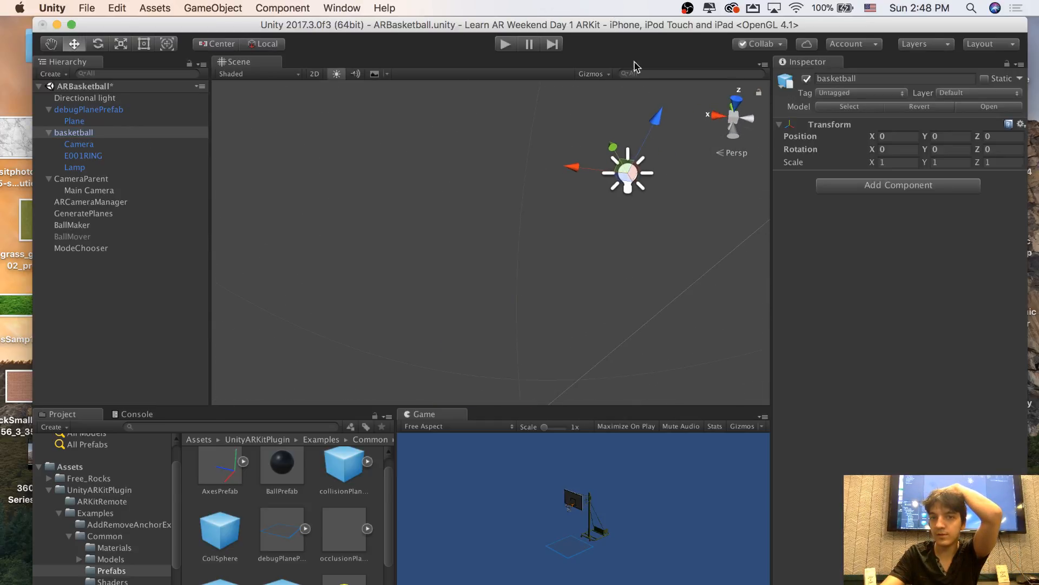
right_click_drag(596, 227, 509, 179)
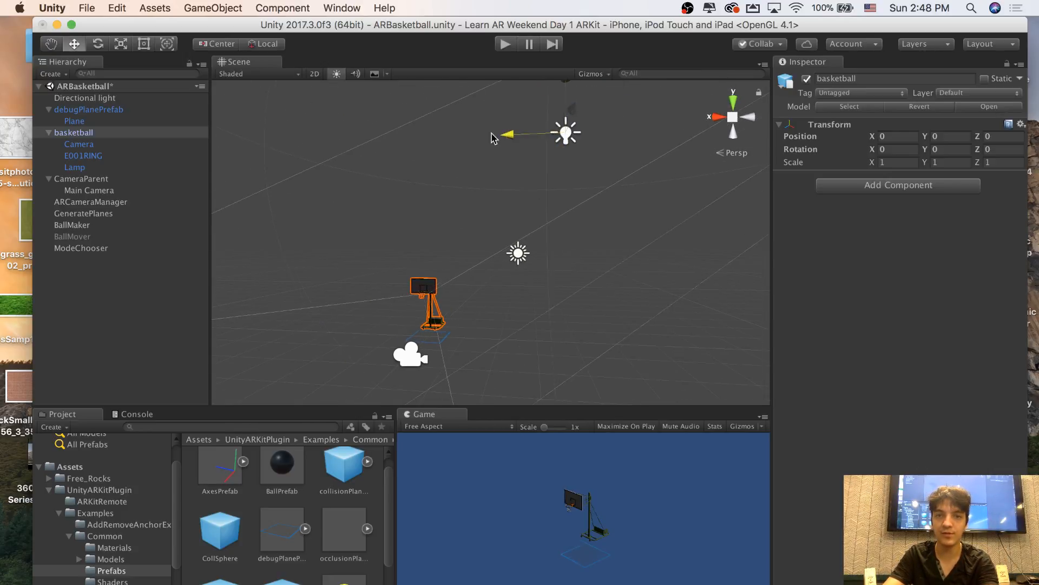
left_click_drag(494, 135, 381, 131)
left_click_drag(441, 102, 415, 306)
right_click_drag(512, 295, 496, 240)
scroll(495, 240, "up", 5)
scroll(482, 249, "down", 15)
mouse_move(482, 249)
right_mouse_down()
mouse_move(571, 247)
mouse_move(527, 263)
mouse_move(535, 283)
mouse_move(498, 261)
right_mouse_up()
scroll(527, 262, "up", 12)
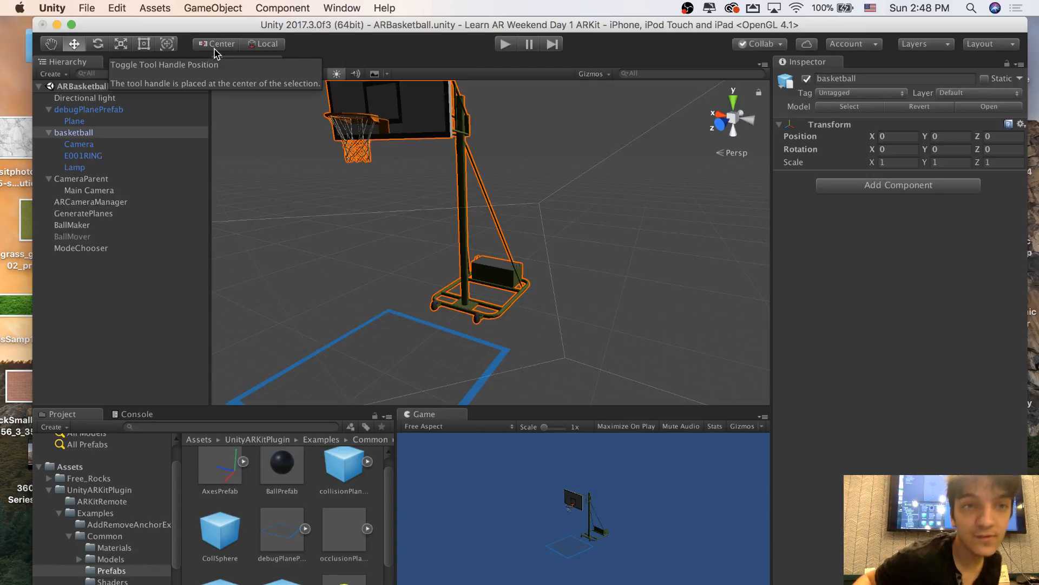
Switch the tool handle position to Pivot, keeping its orientation Local, for the selected basketball
left_click(260, 48)
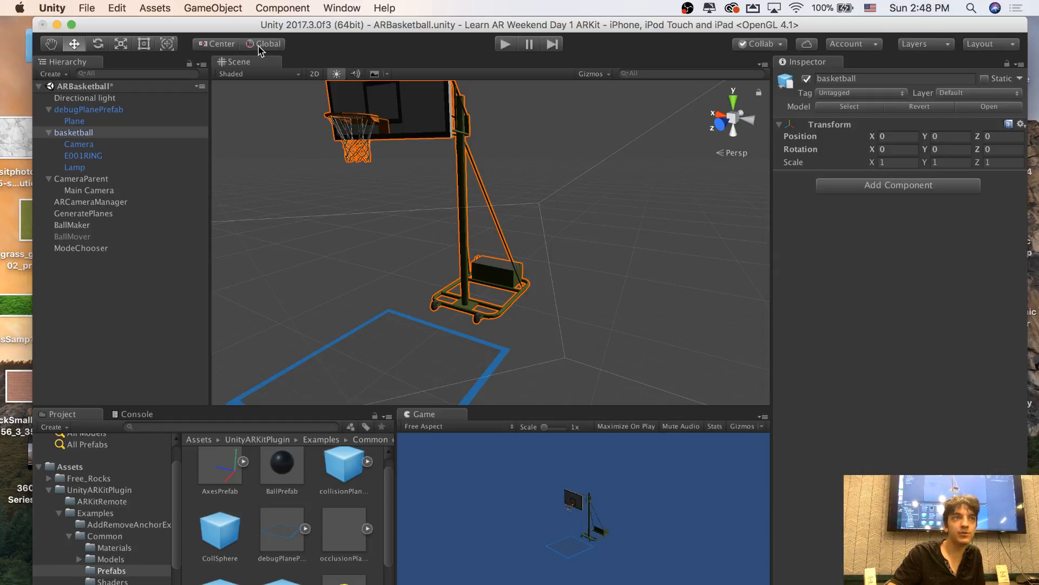
left_click(224, 48)
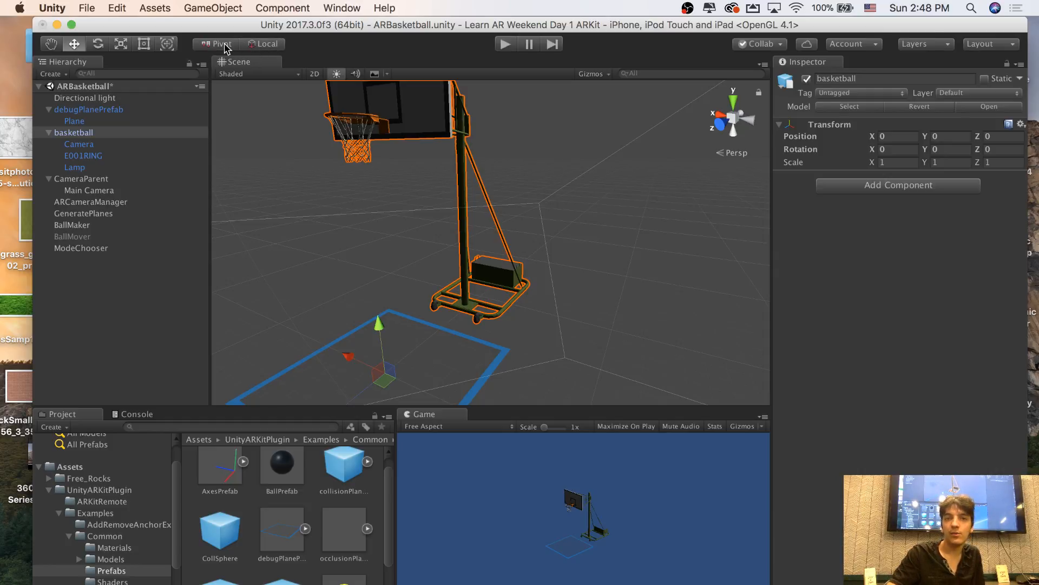
left_click(225, 50)
left_click(225, 50)
left_click(226, 50)
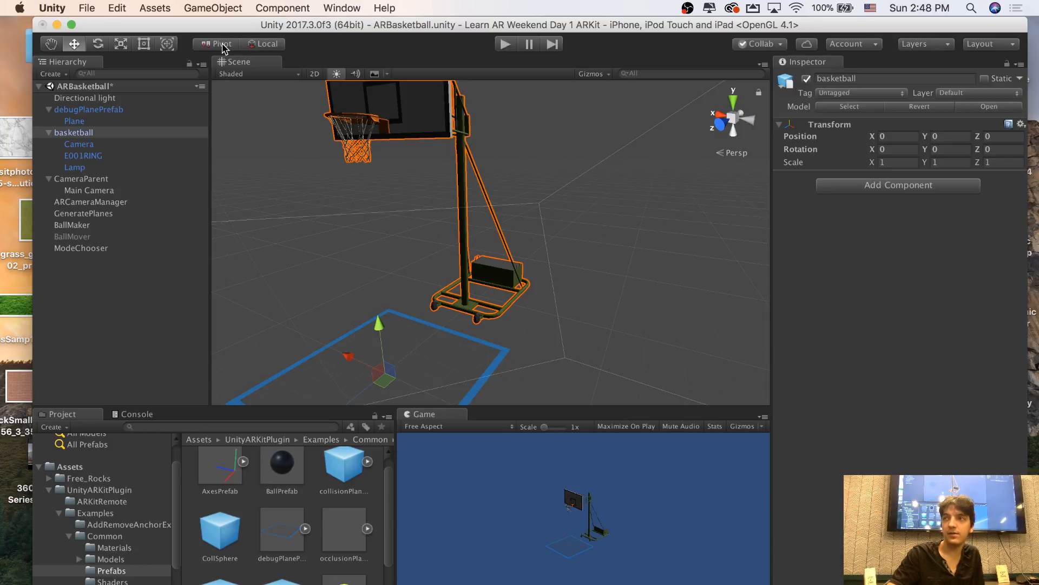
left_click(225, 48)
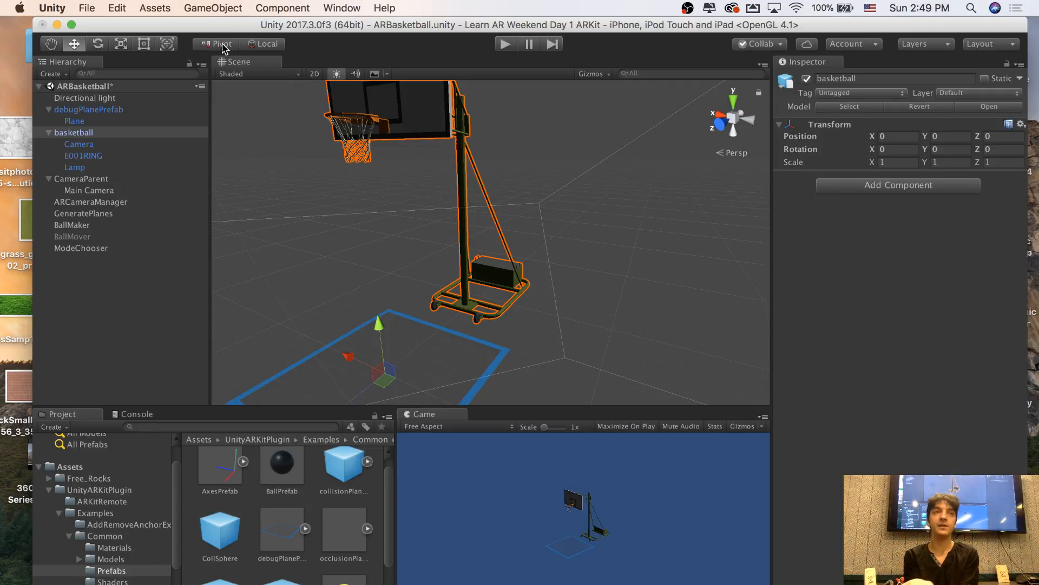
Add a temporary cube to inspect where its move handle sits, and delete the cube
left_click(188, 5)
mouse_move(220, 51)
left_click(368, 51)
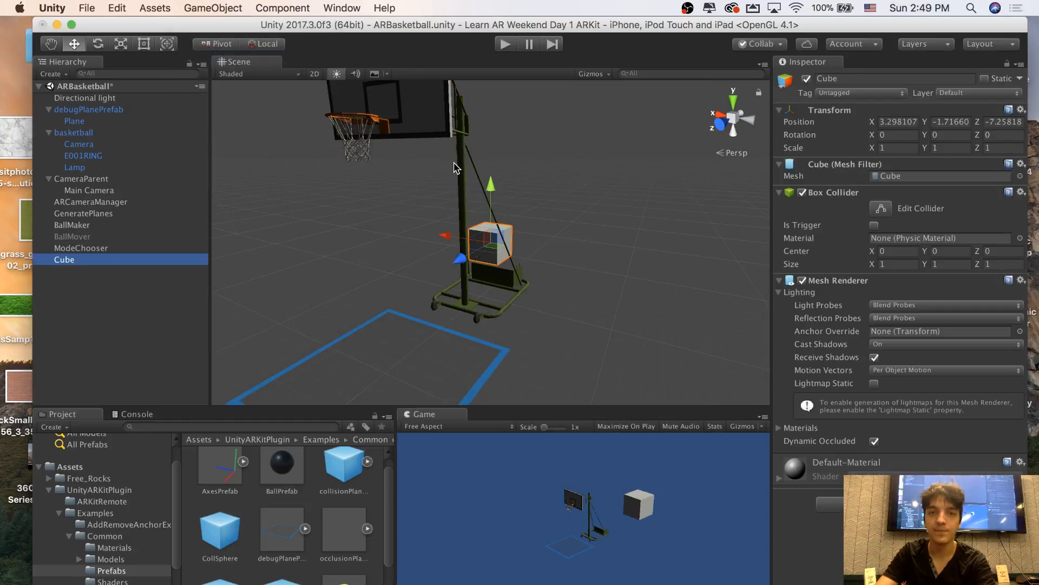
key("f")
left_click_drag(279, 173, 359, 219, "alt")
scroll(382, 214, "up", 3, "alt")
scroll(359, 219, "up", 4, "alt")
scroll(452, 222, "down", 2, "alt")
left_click_drag(463, 226, 413, 225)
scroll(413, 225, "down", 3)
right_click(59, 260)
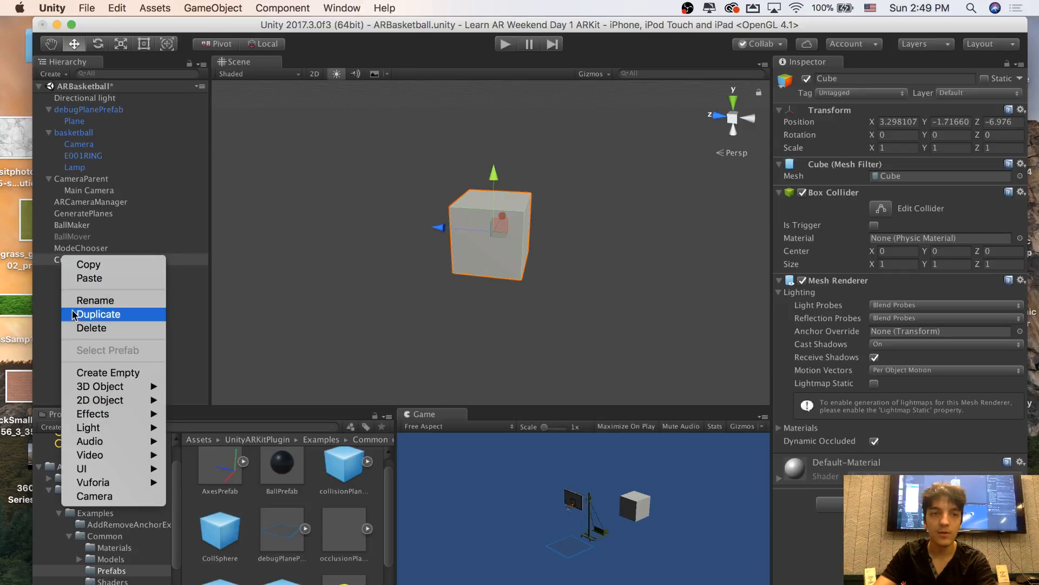
left_click(81, 328)
Select the basketball hoop and view its pivot handle against the debug plane and camera
left_click_drag(304, 216, 373, 163, "alt")
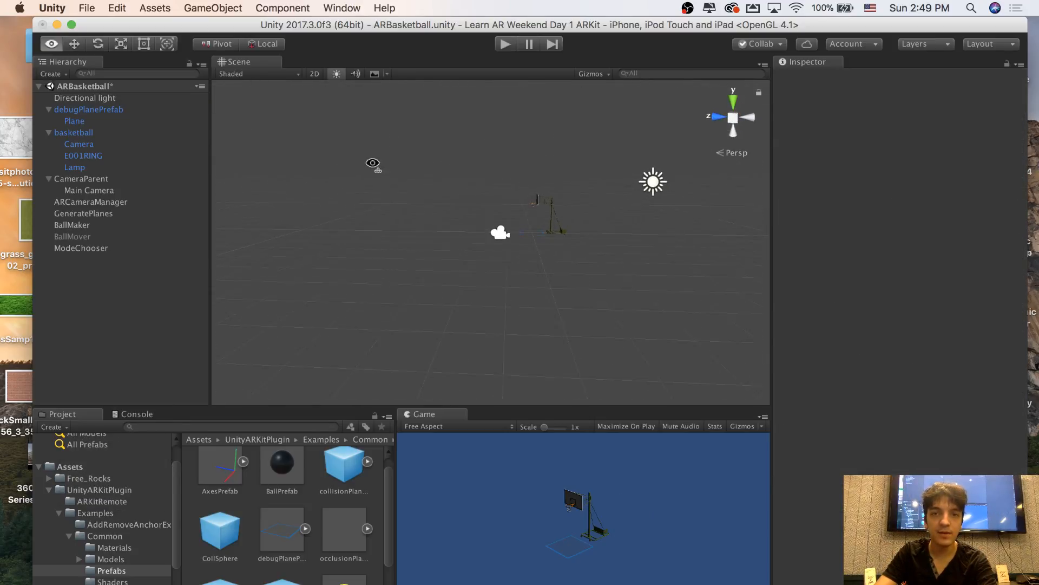
scroll(373, 163, "up", 10, "alt")
left_click(484, 130)
left_click_drag(483, 130, 642, 149, "alt")
scroll(642, 149, "down", 3, "alt")
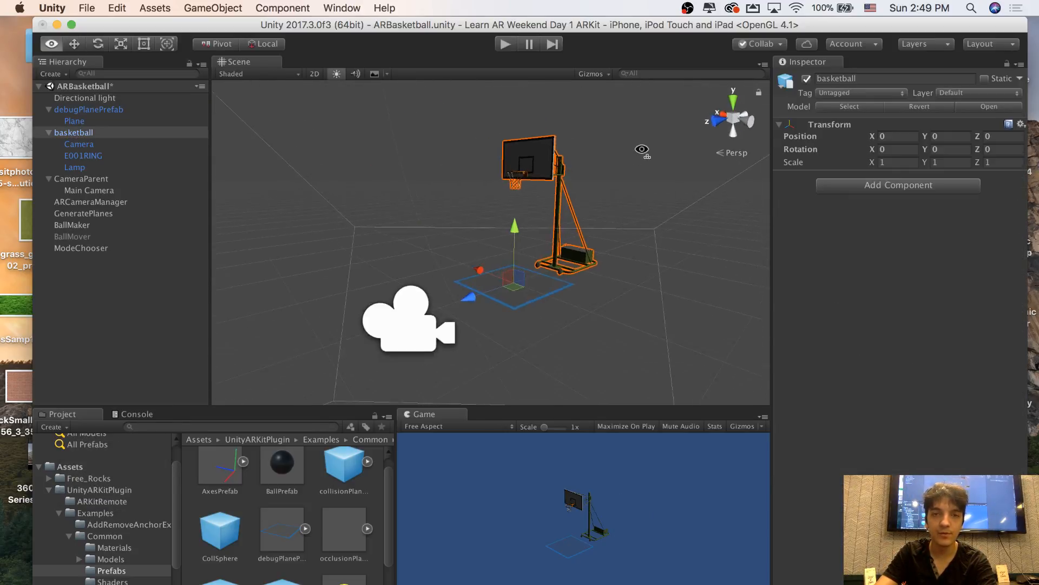
key("w")
right_click_drag(642, 150, 548, 121)
key("s")
key("w")
key("s")
Set the tool handle to Center and inspect the basketball's Camera, E001RING and Lamp child objects
left_click(211, 44)
key("f")
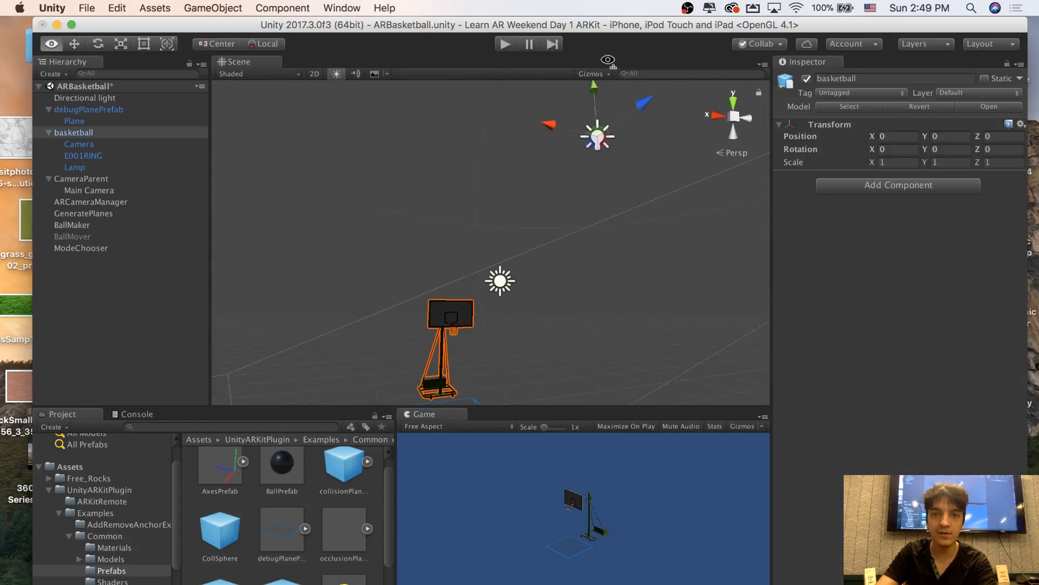
left_click(100, 144)
left_click(98, 154)
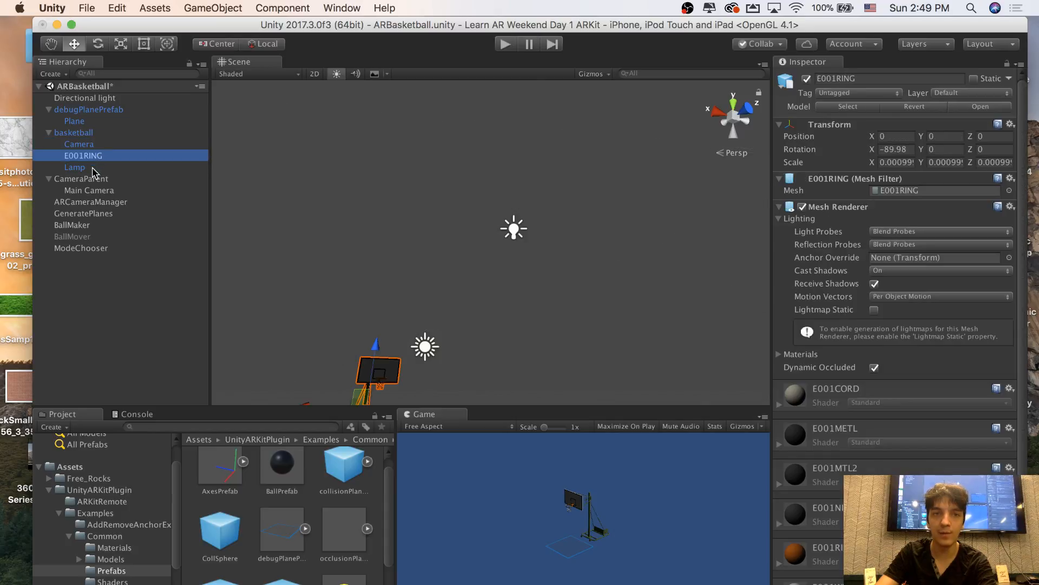
left_click(92, 167)
left_click(94, 156)
left_click(94, 146)
left_click(96, 156)
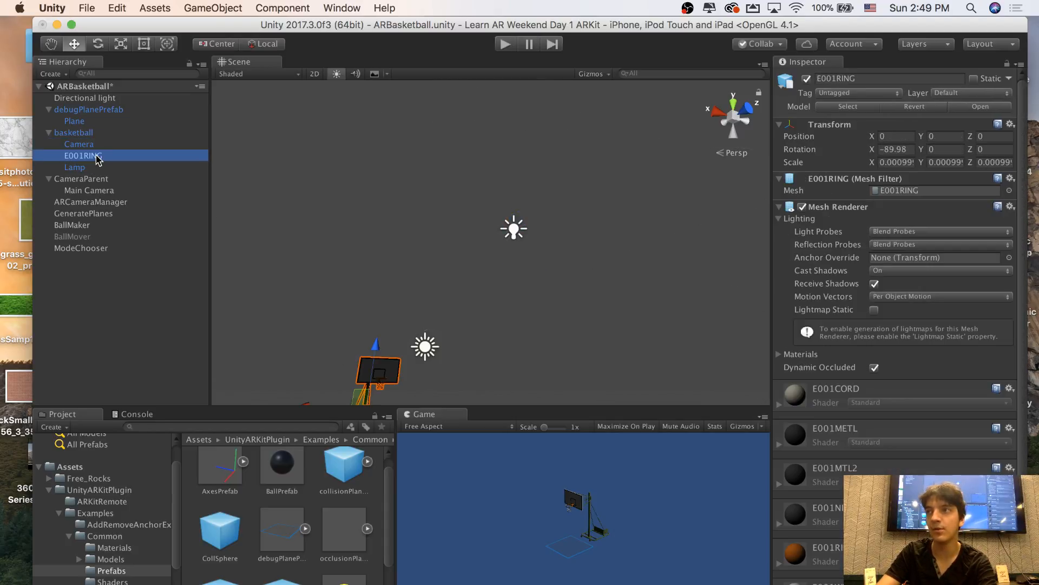
left_click(96, 144)
left_click(76, 132)
key("f")
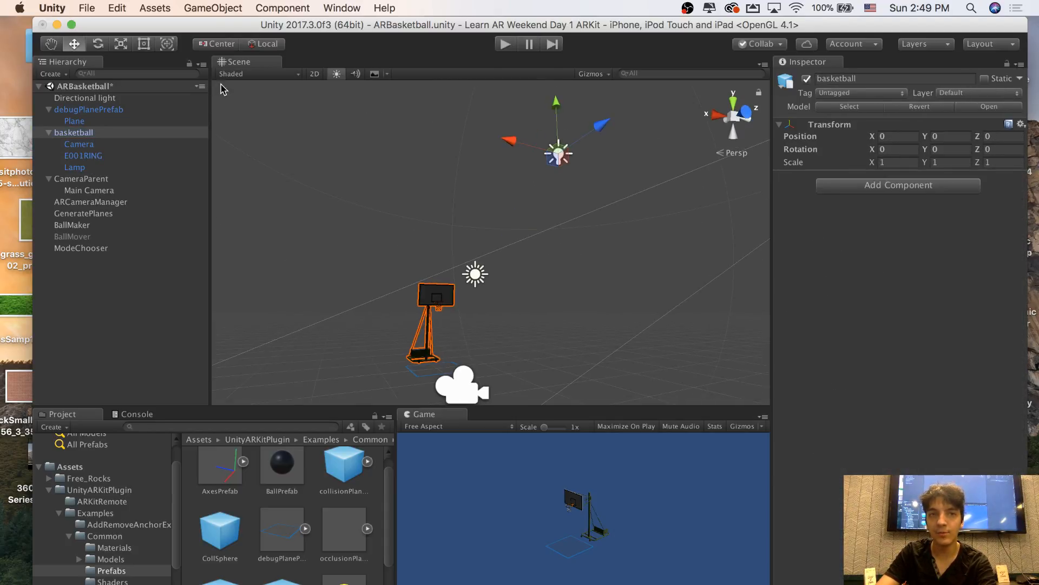
Set the tool handle back to Pivot, try moving the basketball along Z, and undo that move
left_click(216, 46)
left_click_drag(307, 106, 586, 262, "alt")
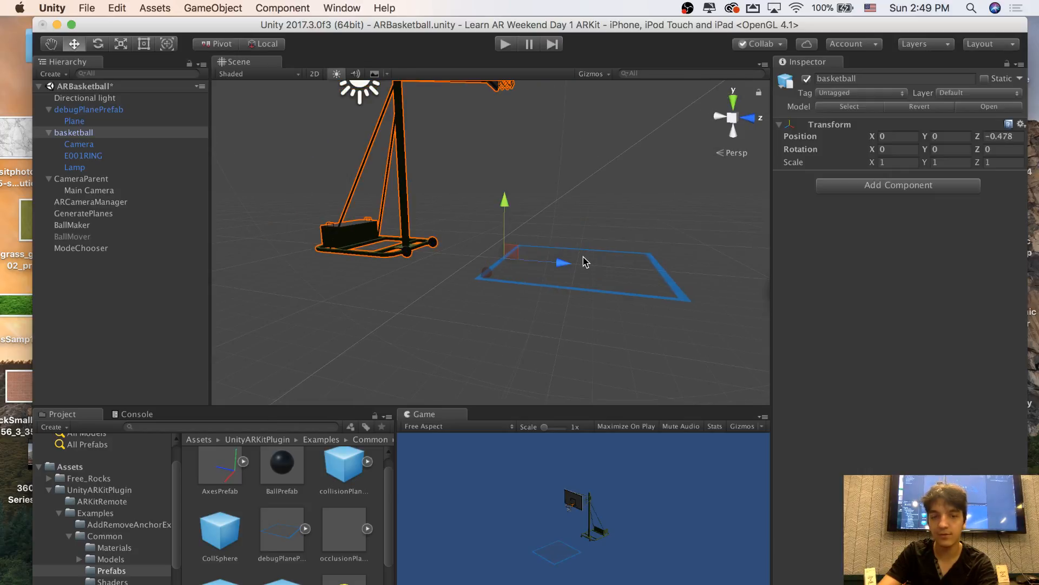
key("super+z")
Move the basketball along its Z axis to -2.47, away from the debug plane and camera
left_click_drag(636, 235, 697, 216, "alt")
scroll(664, 195, "down", 4, "alt")
scroll(690, 201, "up", 4, "alt")
scroll(698, 205, "down", 4, "alt")
scroll(697, 216, "up", 5, "alt")
key("s")
right_click_drag(697, 216, 431, 259)
key("w")
key("s")
key("w")
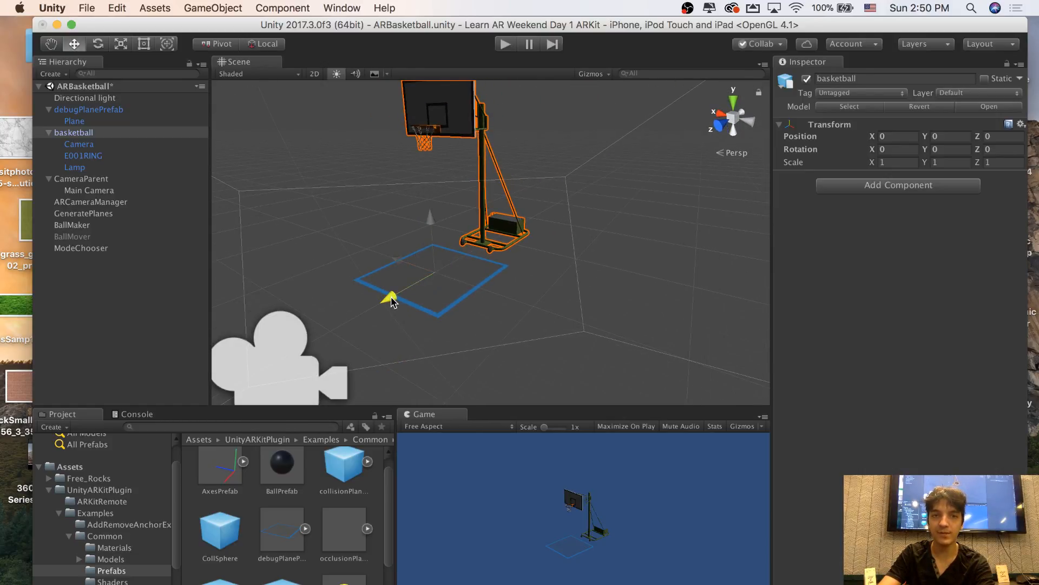
left_click_drag(392, 302, 476, 248)
scroll(473, 252, "up", 5)
scroll(485, 248, "up", 3)
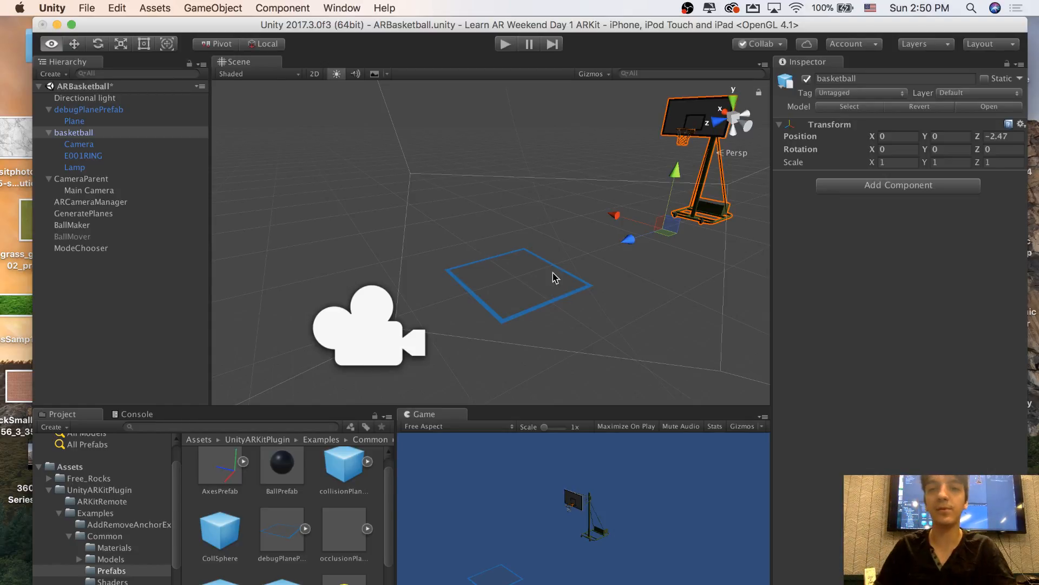
Delete the Camera child object from the basketball, accepting the break of the prefab instance
mouse_move(554, 275)
left_mouse_down("alt")
mouse_move(488, 265)
mouse_move(586, 258)
mouse_move(557, 259)
left_mouse_up("alt")
scroll(482, 265, "down", 8)
scroll(483, 266, "down", 4)
scroll(484, 266, "up", 10)
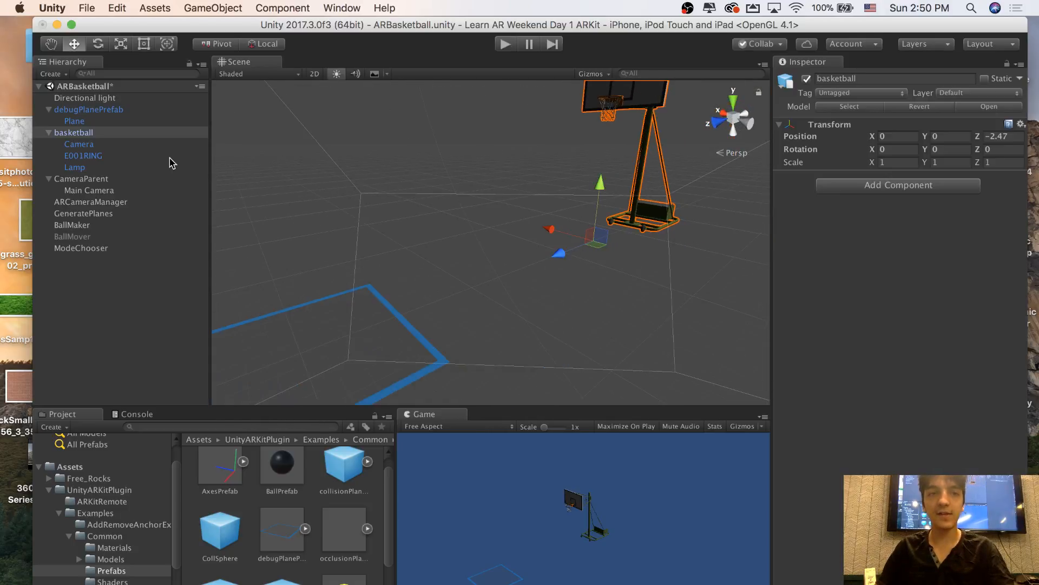
left_click(85, 143)
left_click(94, 135)
left_click(89, 145)
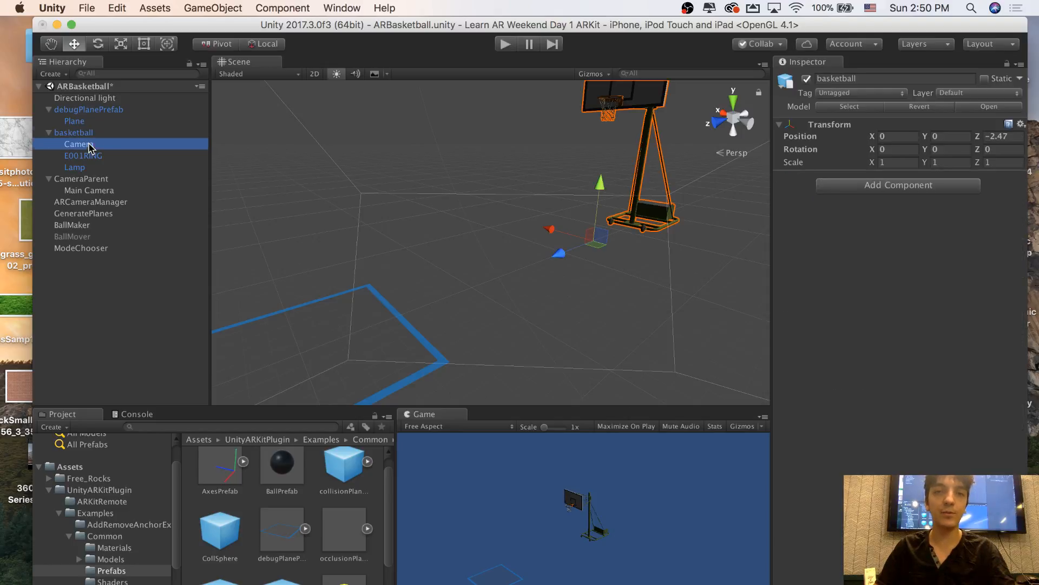
left_click(92, 133)
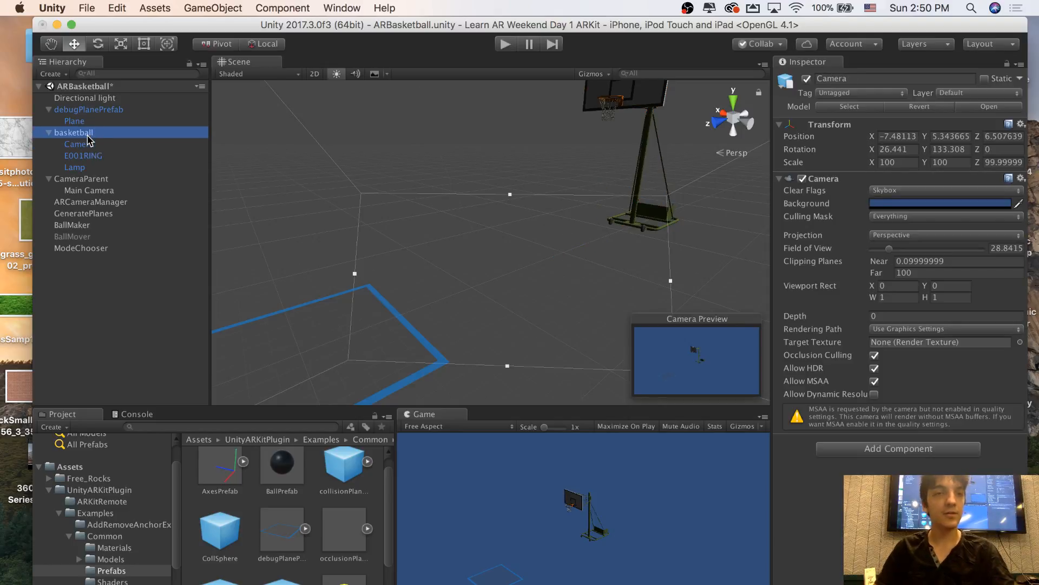
left_click(90, 144)
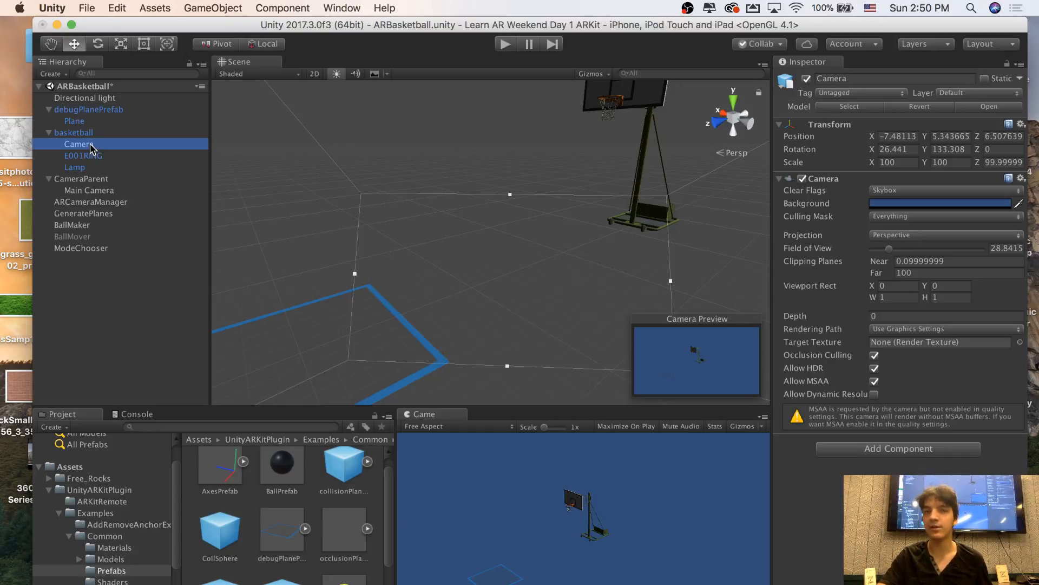
right_click(91, 146)
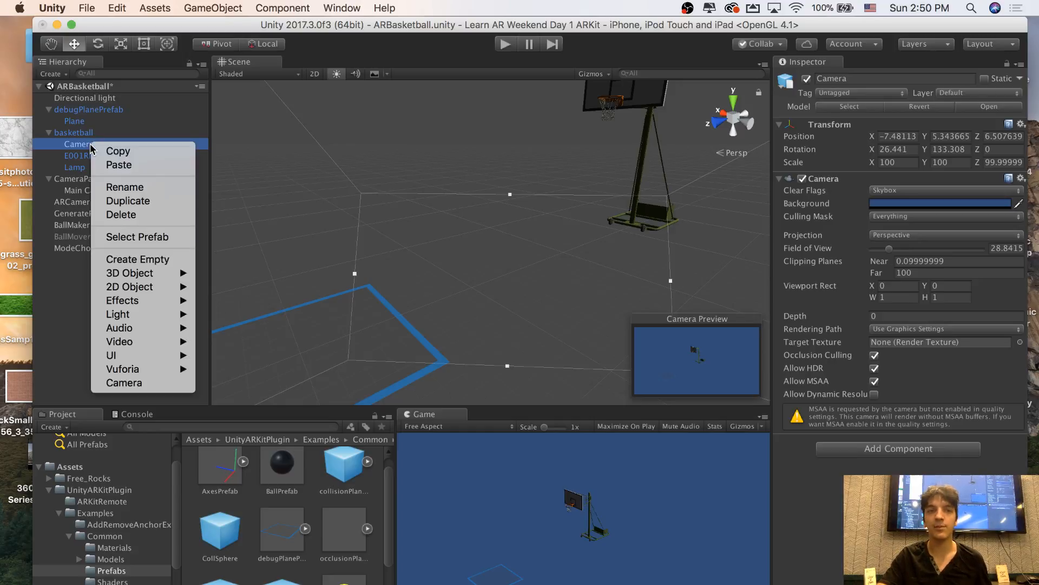
left_click(111, 216)
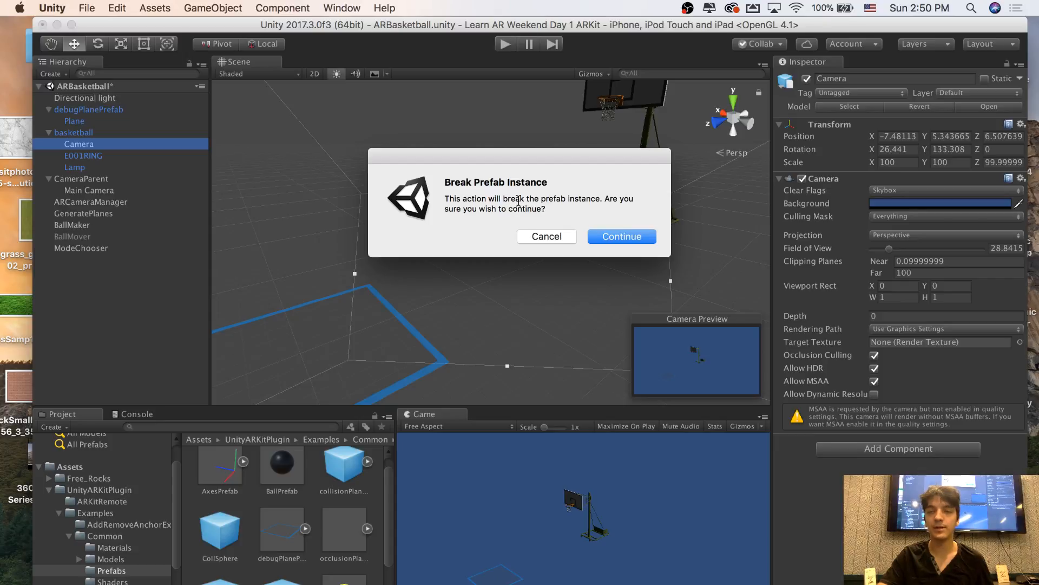
left_click(605, 237)
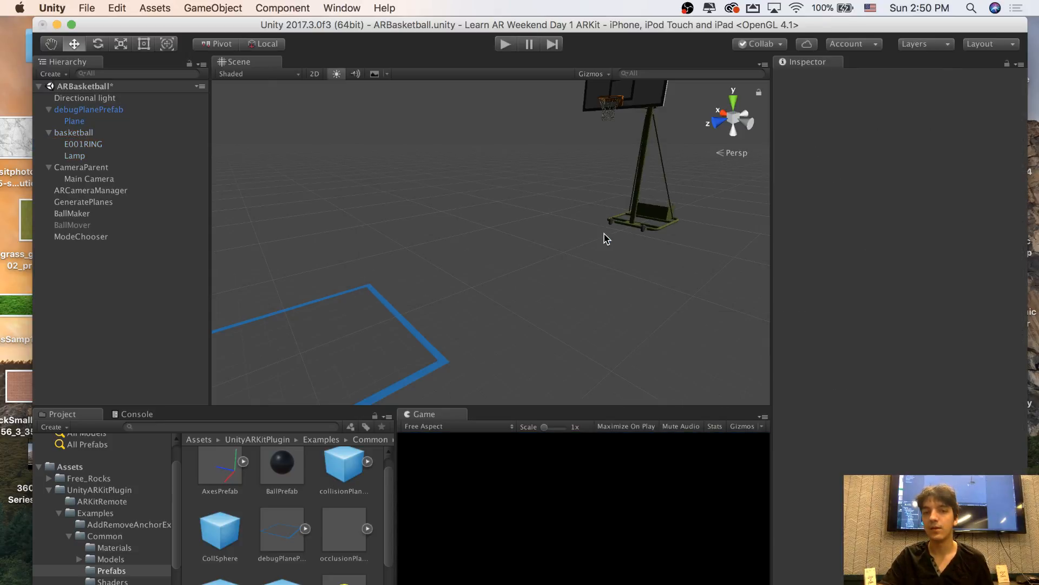
Inspect the basketball, Directional light and Main Camera objects for their component settings
left_click(86, 137)
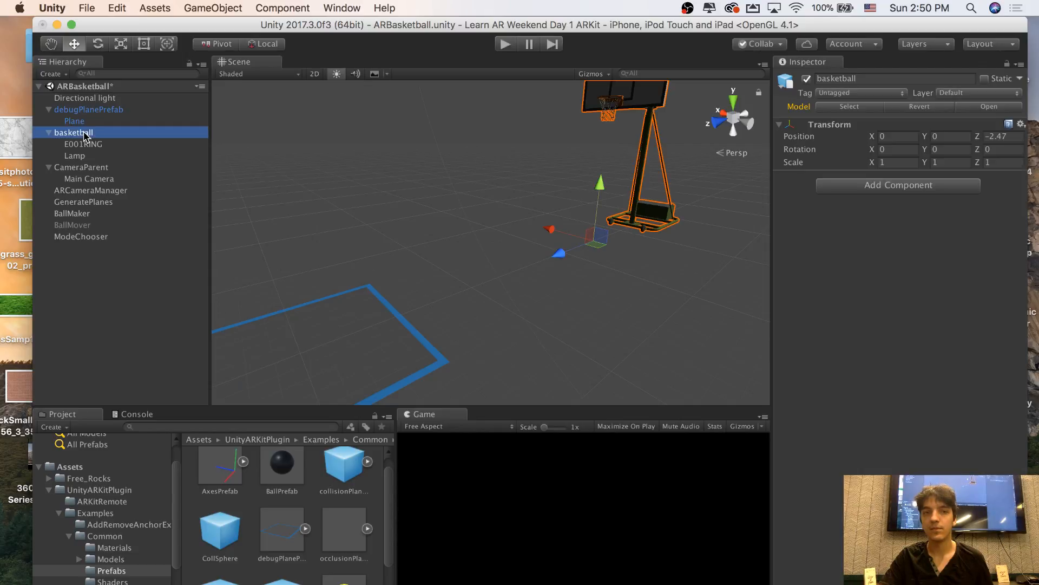
left_click(90, 99)
left_click(105, 191)
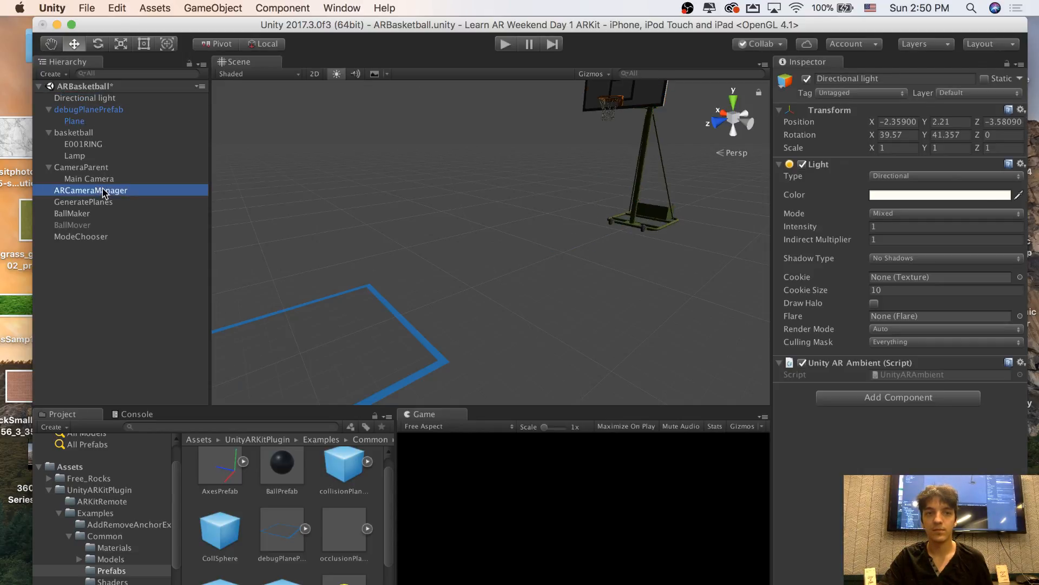
left_click(87, 167)
left_click(98, 179)
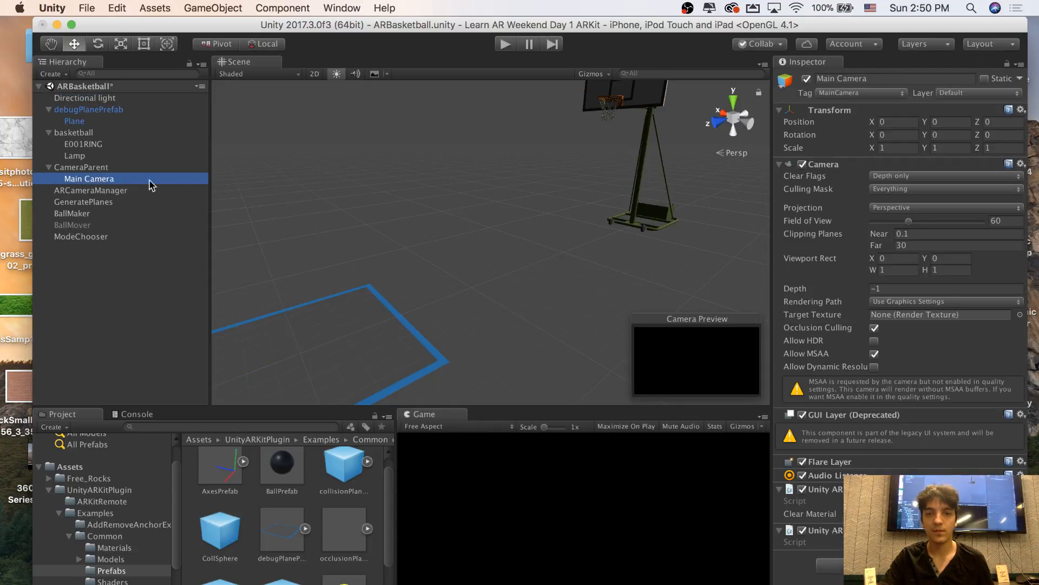
Examine CameraParent and its Main Camera in relation to the debug plane and the hoop
left_click_drag(476, 222, 325, 221, "alt")
left_click(113, 169)
key("w")
right_click_drag(336, 192, 441, 190)
key("s")
left_click(97, 178)
left_click(98, 170)
key("w")
key("w")
key("s")
key("w")
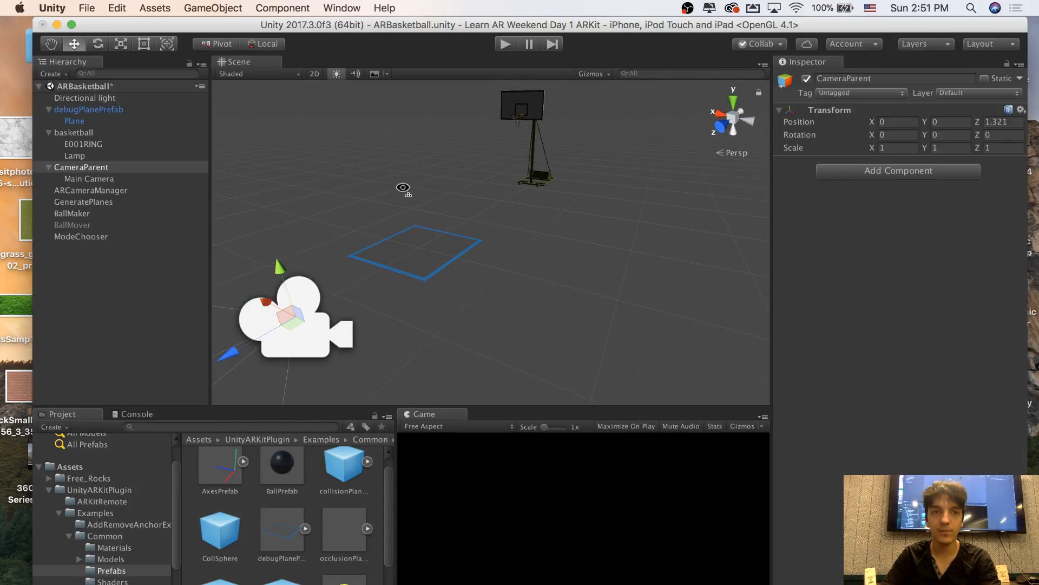
Examine the placement of CameraParent relative to the debug plane and the hoop from several viewing angles
left_click(128, 179)
left_click(133, 169)
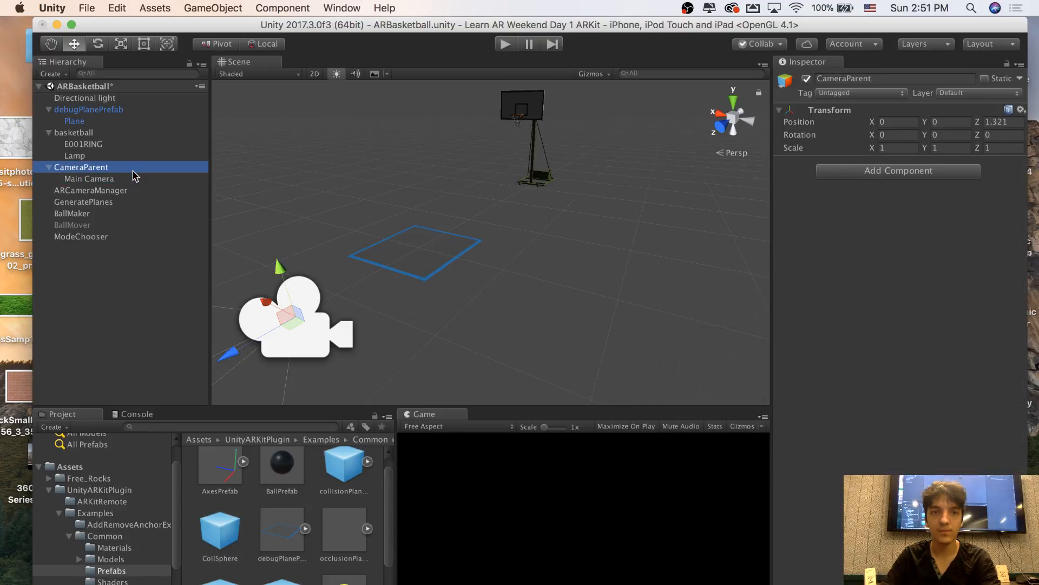
right_click_drag(376, 197, 342, 190)
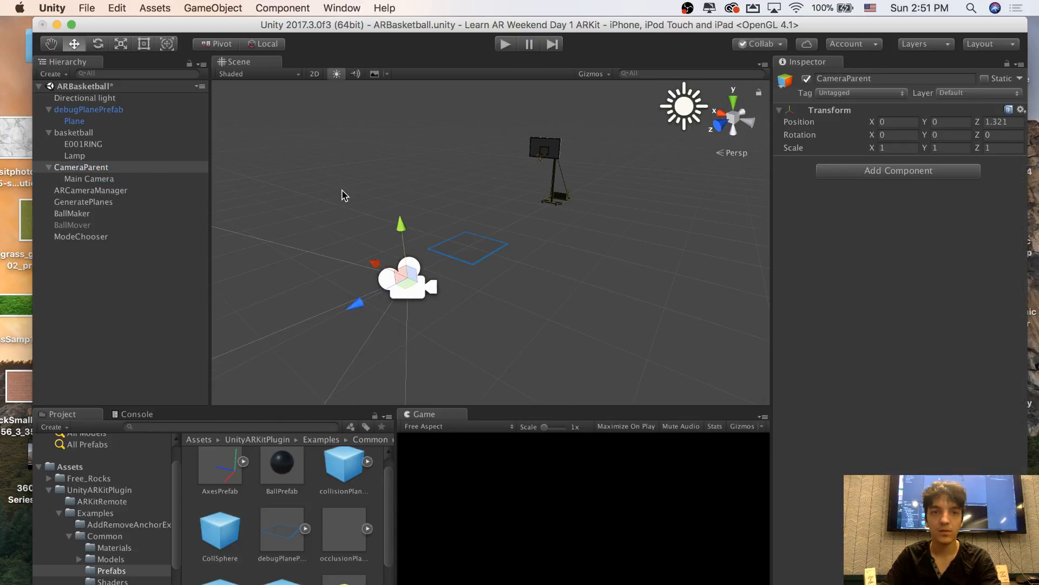
left_click(98, 43)
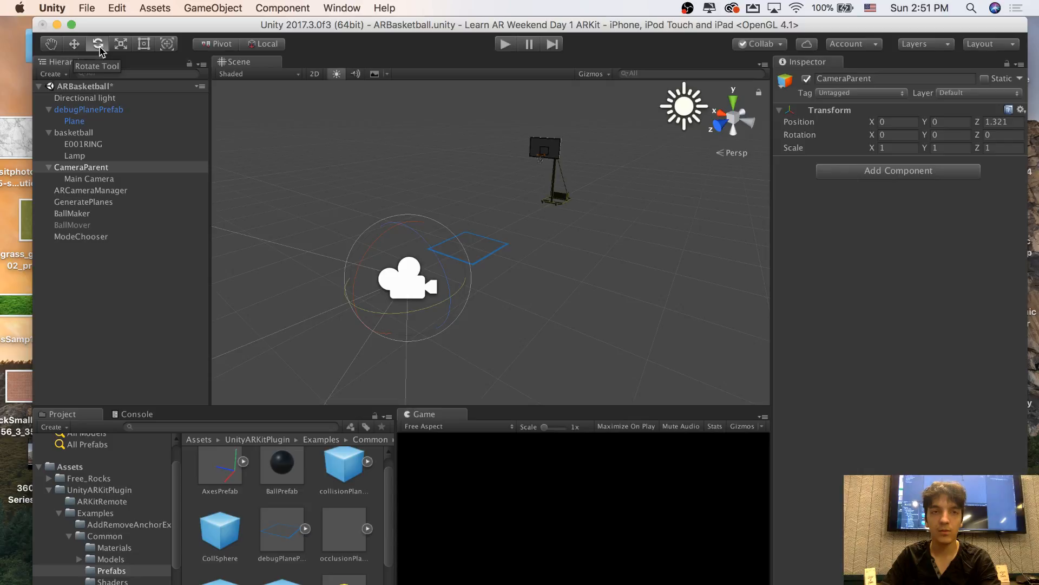
left_click(99, 156)
left_click(101, 167)
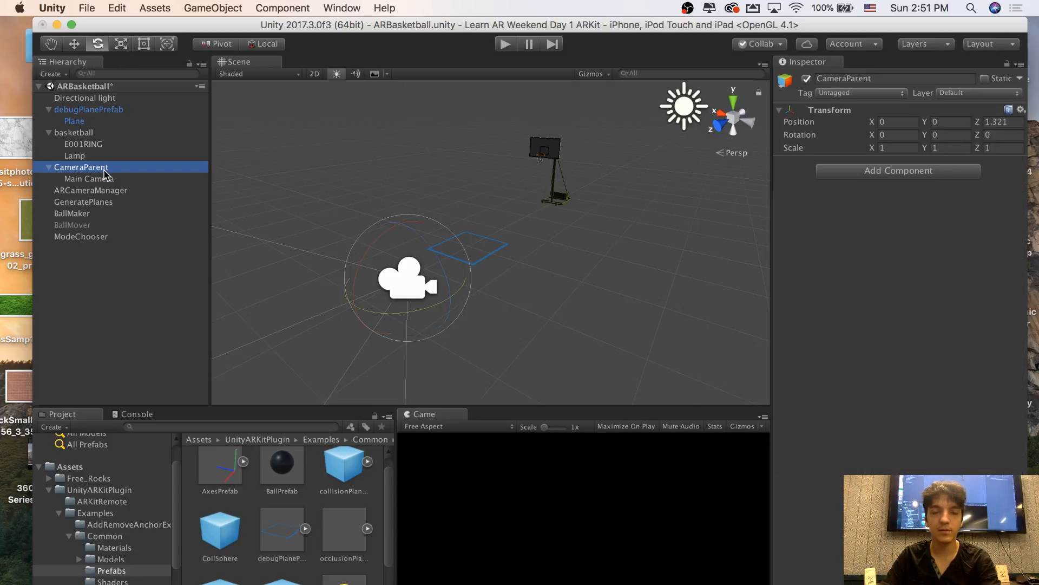
right_click_drag(406, 226, 379, 206)
left_click(355, 174)
mouse_move(446, 164)
right_mouse_down()
mouse_move(453, 155)
mouse_move(423, 193)
mouse_move(432, 175)
right_mouse_up()
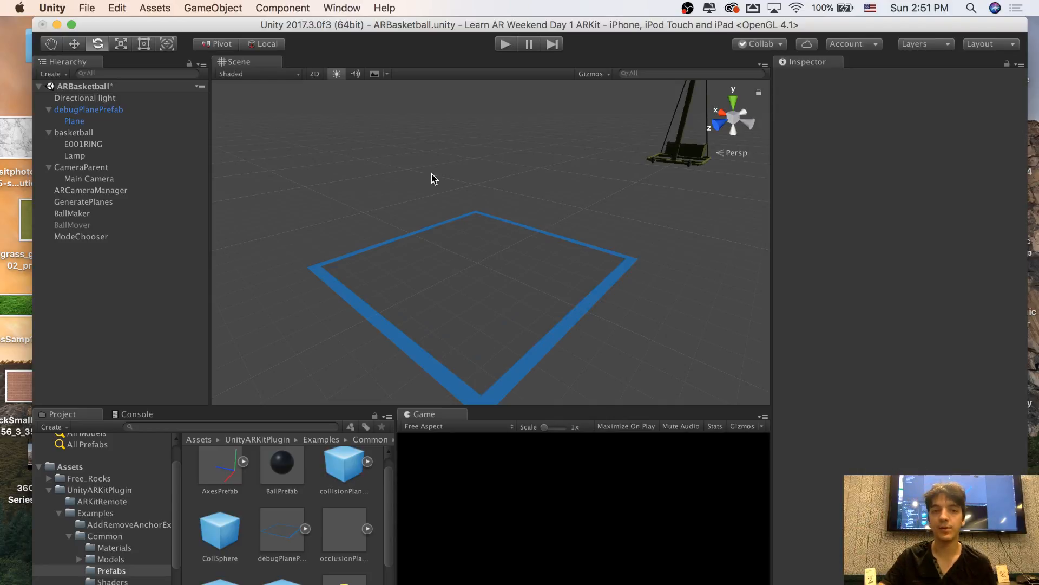
right_click_drag(432, 177, 451, 193)
Frame CameraParent in the scene view, run the scene briefly in play mode and stop it
left_click(92, 167)
key("f")
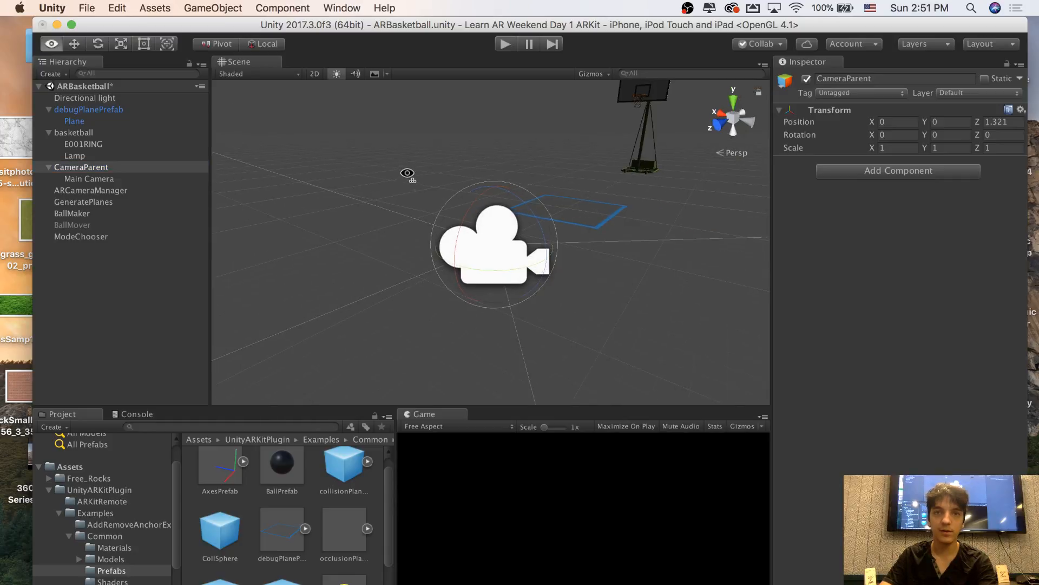
left_click(507, 45)
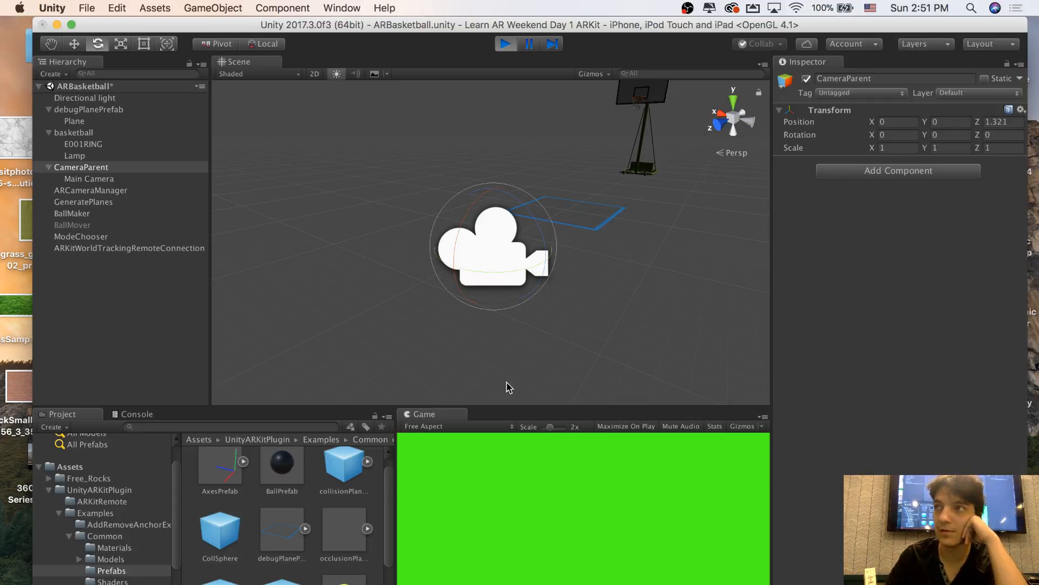
left_click(504, 46)
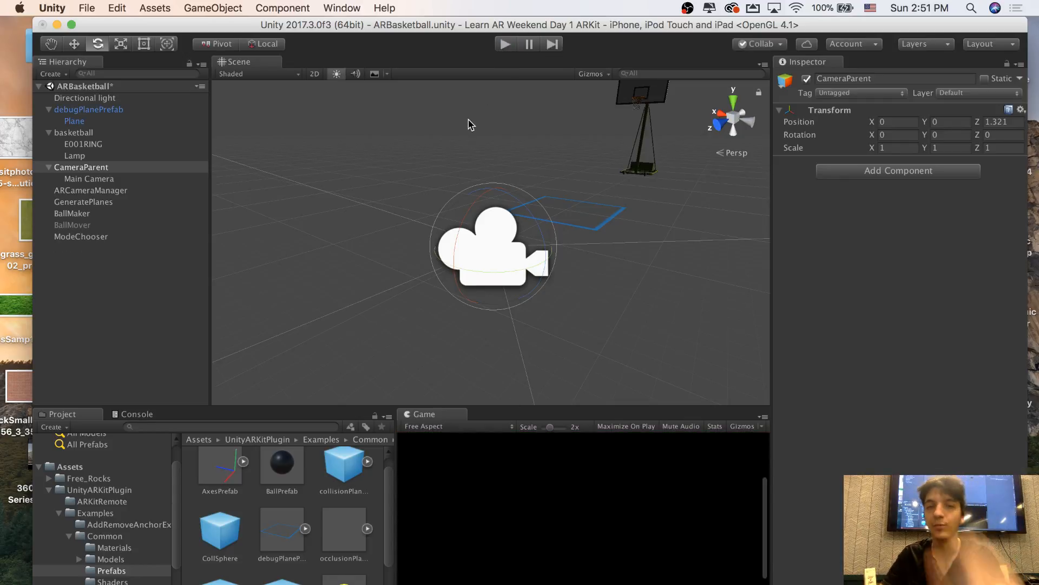
Collapse the CameraParent object and deactivate it together with its Main Camera
left_click_drag(469, 124, 411, 135, "alt")
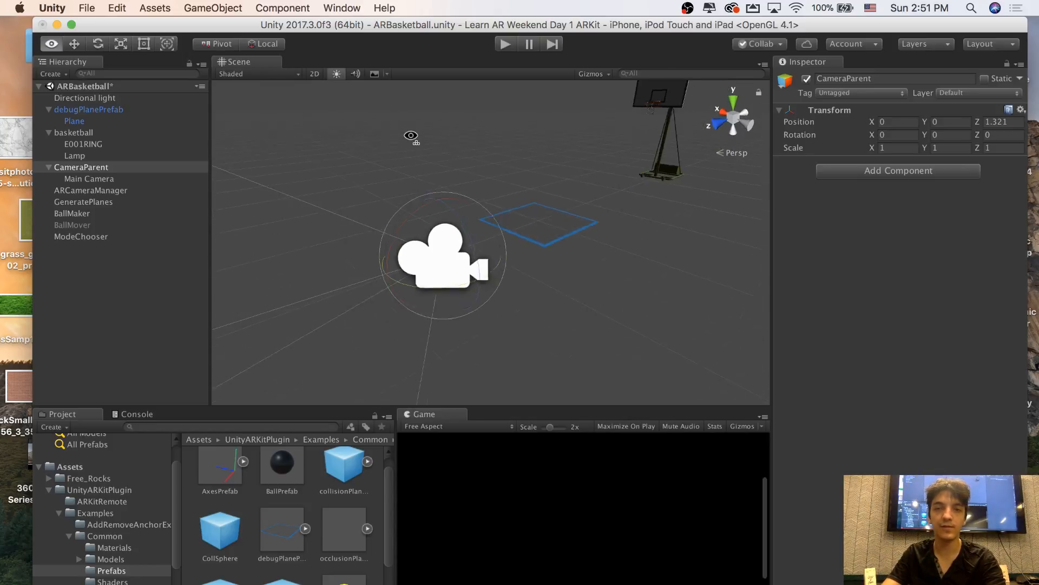
right_click_drag(411, 135, 413, 135)
middle_click_drag(420, 158, 297, 162)
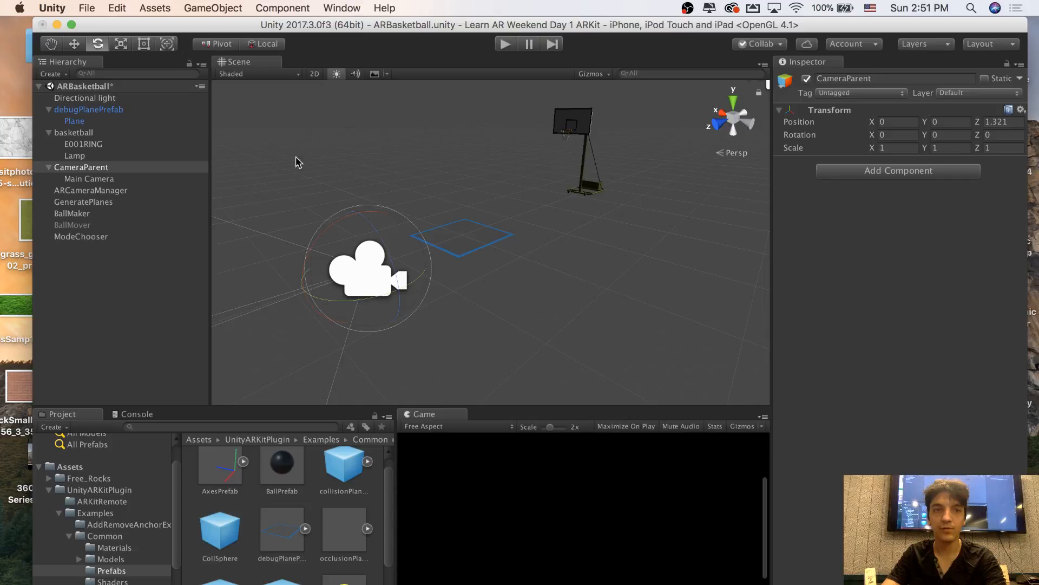
left_click(74, 157)
left_click(94, 170)
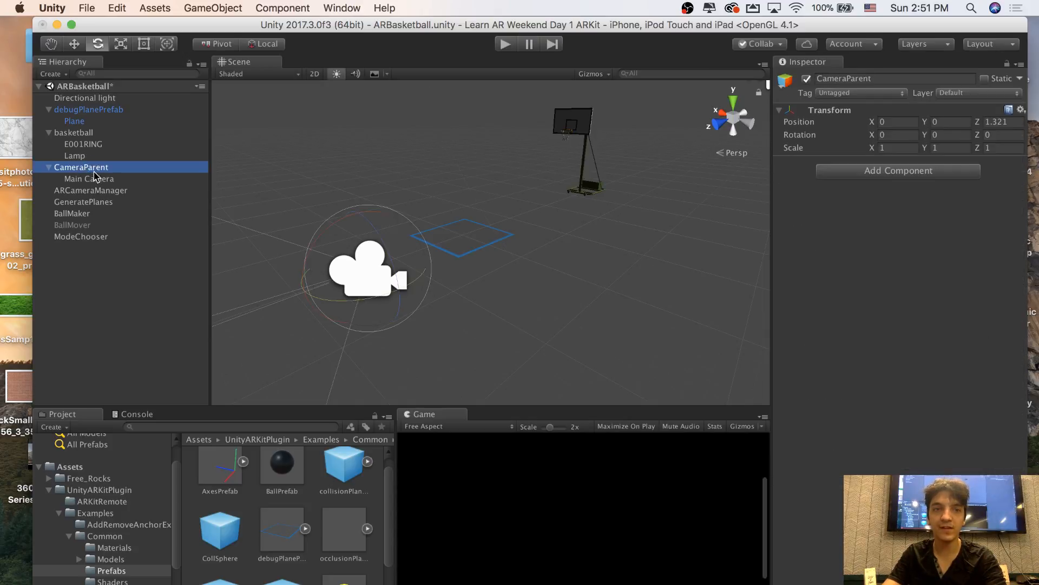
left_click(49, 168)
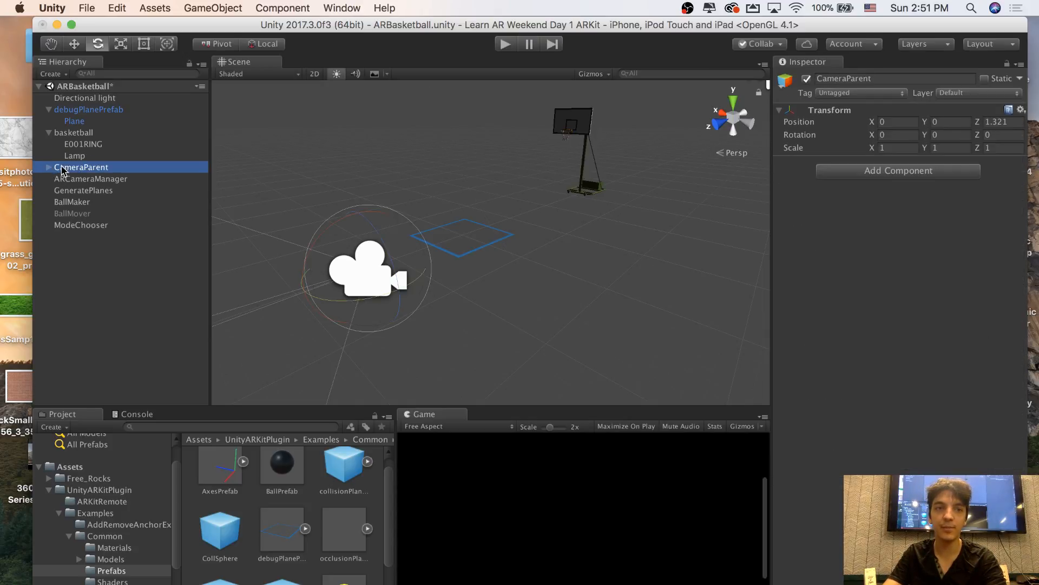
left_click(806, 78)
left_click(806, 78)
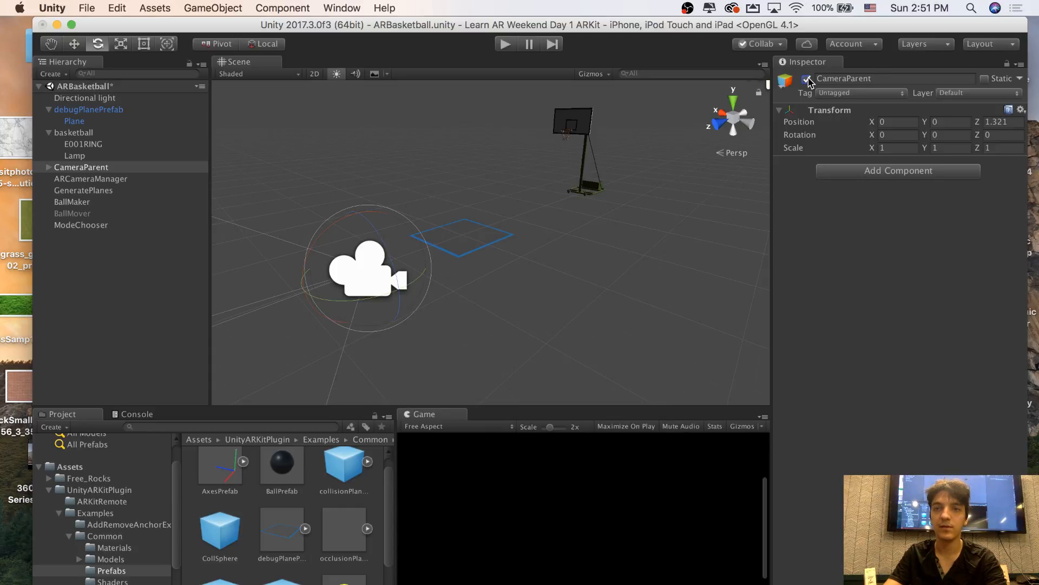
left_click(807, 78)
left_click(75, 156)
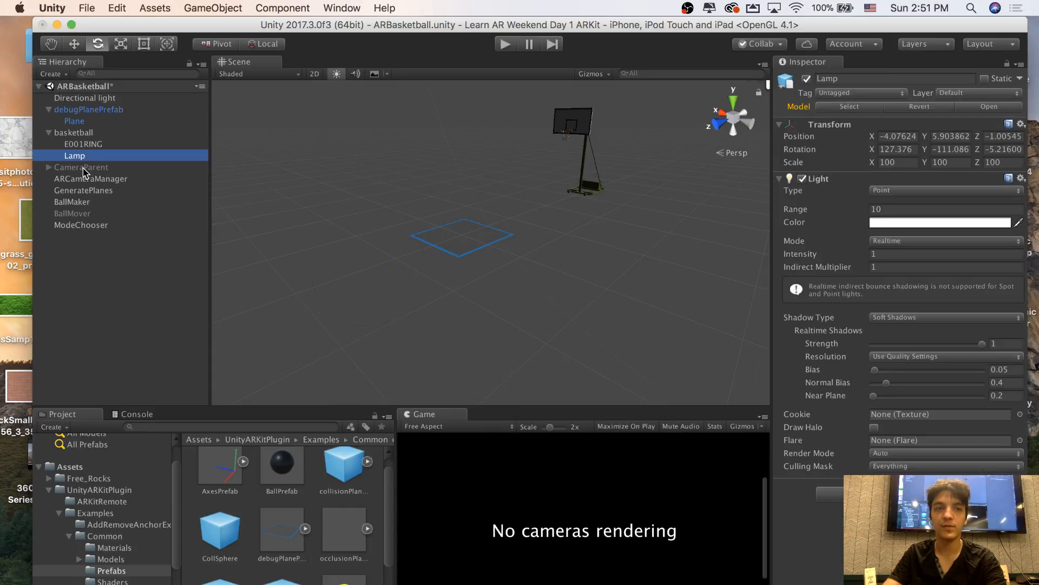
left_click(83, 171)
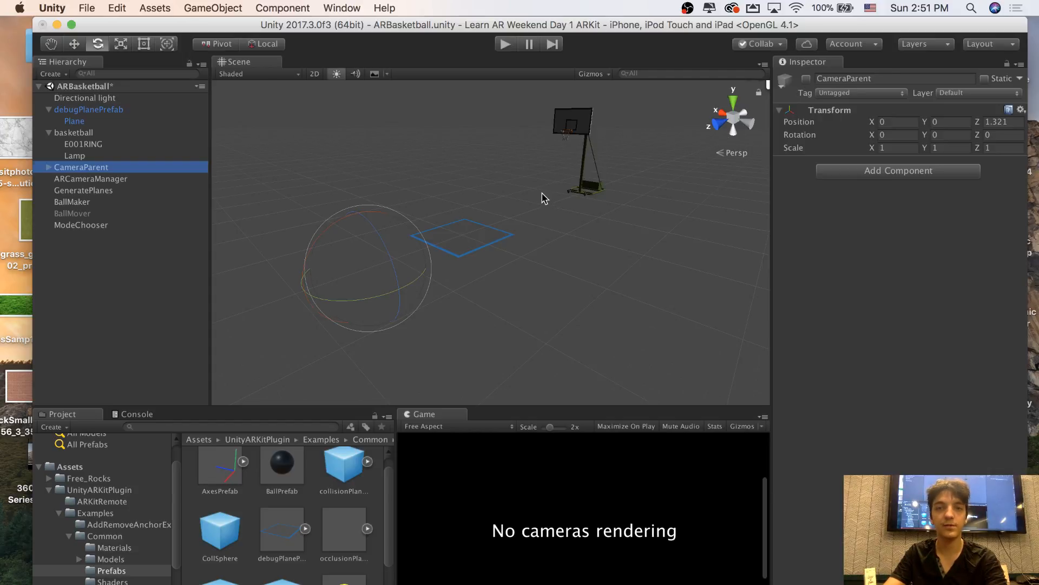
Add a new Camera object to the scene and select it for editing
left_click_drag(545, 199, 500, 189, "alt")
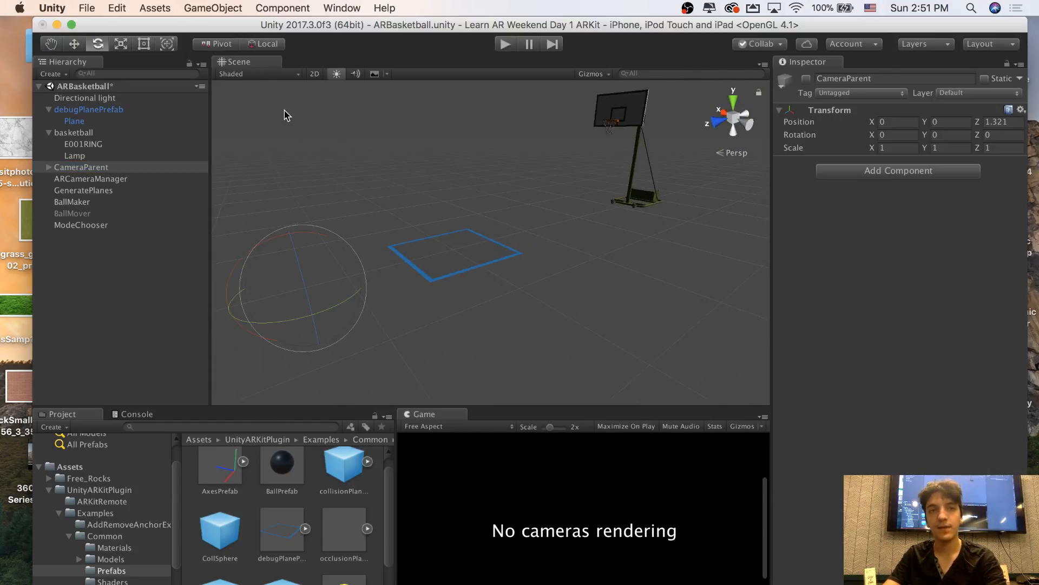
left_click(217, 7)
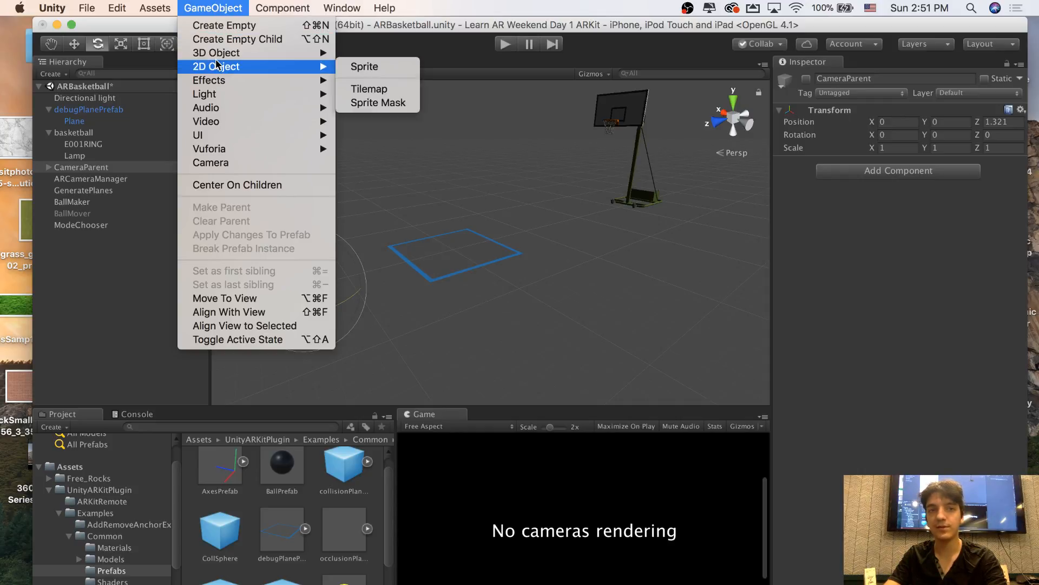
mouse_move(216, 57)
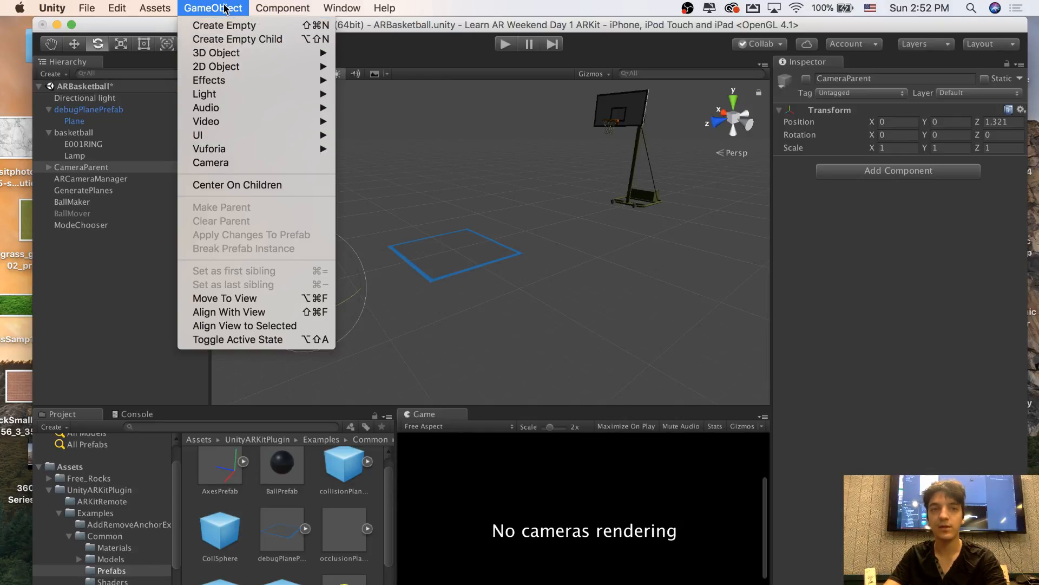
left_click(232, 163)
left_click_drag(232, 167, 378, 177, "alt")
left_click_drag(606, 200, 645, 188, "alt")
scroll(641, 189, "up", 3, "alt")
left_click(99, 229)
left_click(117, 238)
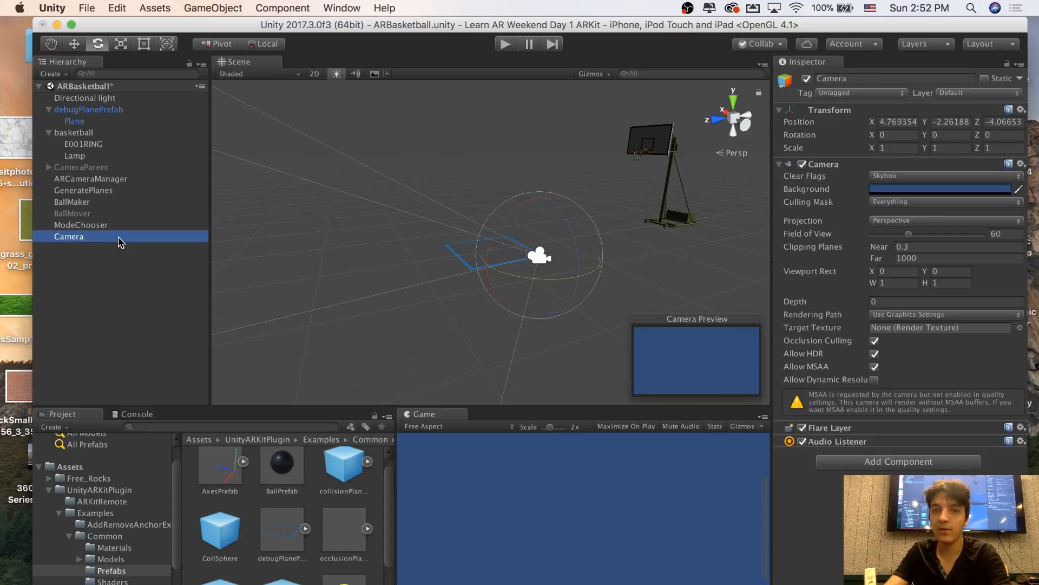
Set the new Camera's tag to MainCamera
left_click(851, 94)
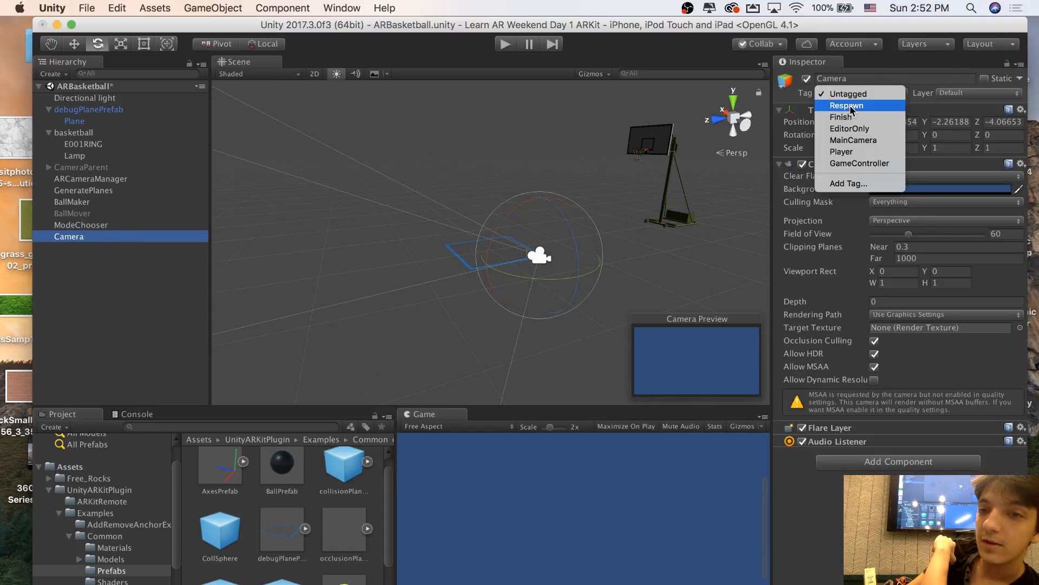
left_click(859, 140)
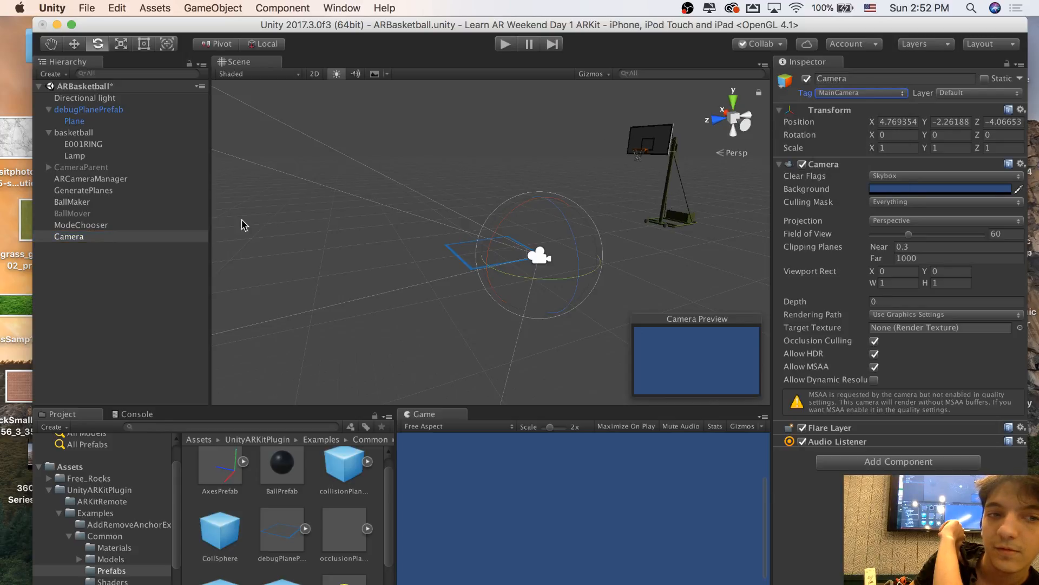
left_click(109, 226)
left_click(111, 238)
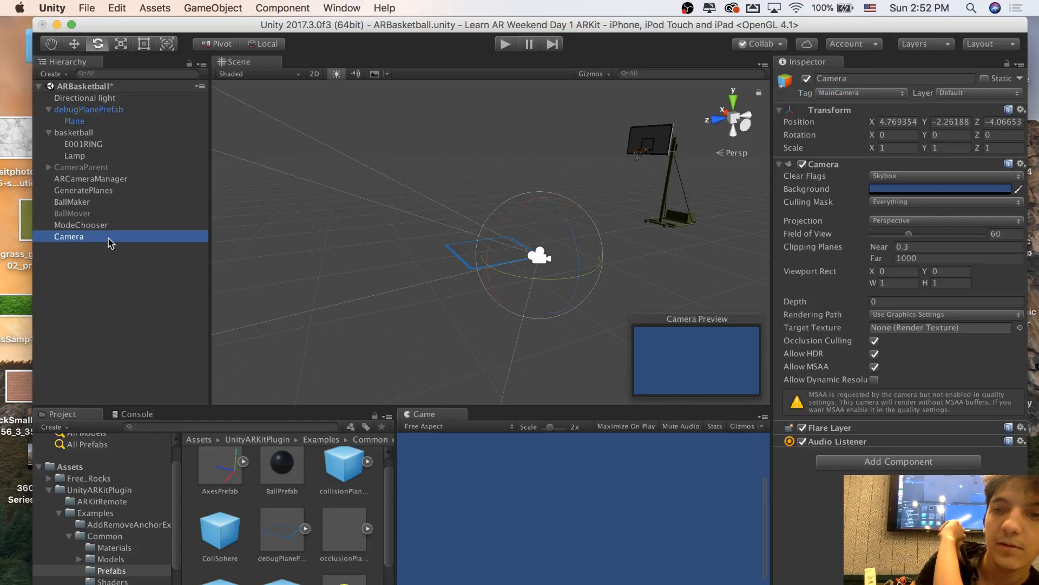
left_click(837, 102)
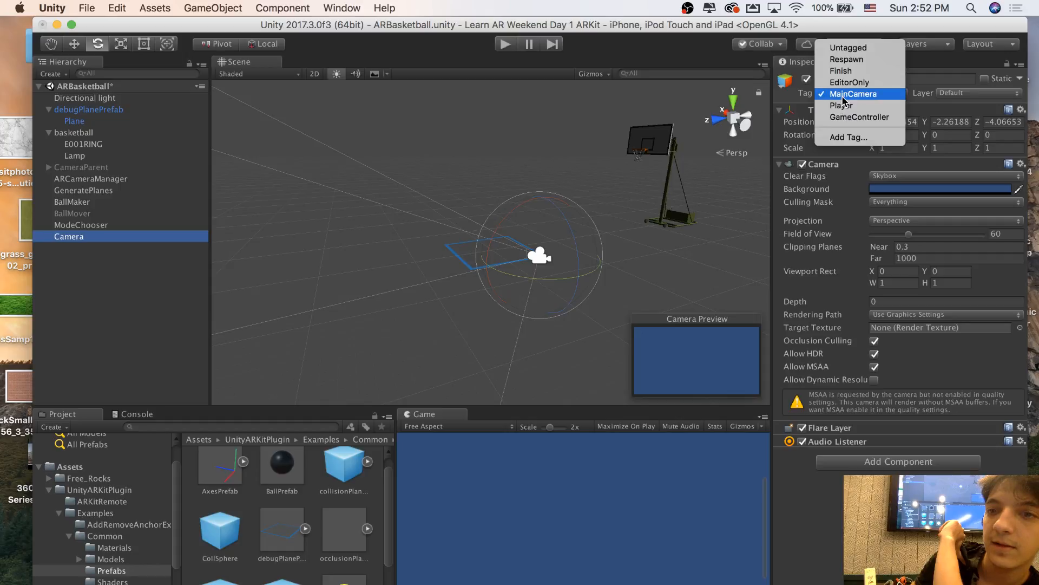
left_click(841, 99)
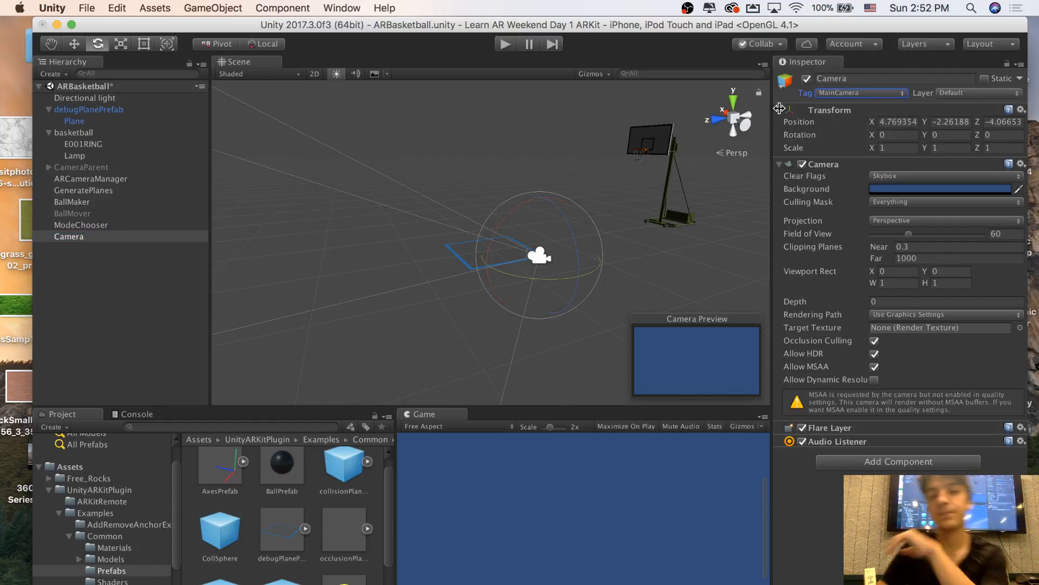
Move the Camera to about X 0.36, Y 0.76, Z -1.57 and rotate it to about 17.4 on Y
left_click_drag(587, 174, 524, 108, "alt")
key("w")
left_click_drag(501, 153, 543, 192)
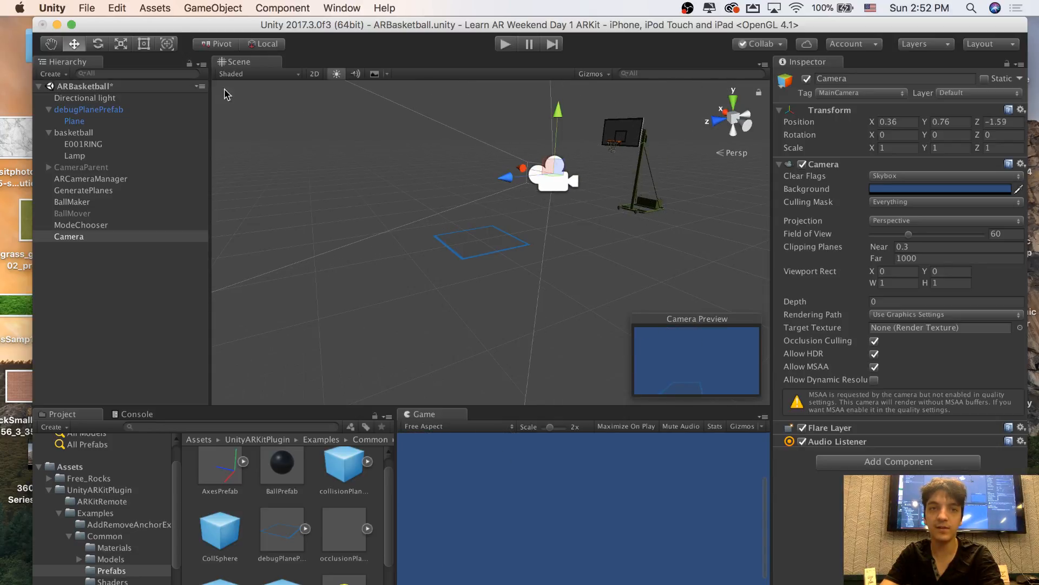
left_click(100, 45)
left_click_drag(434, 146, 332, 146, "alt")
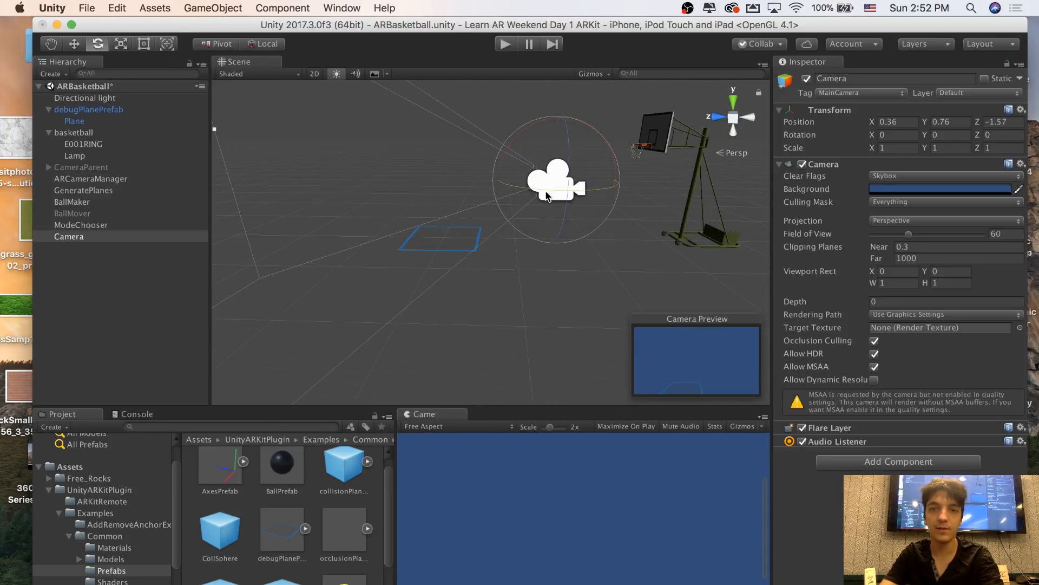
left_click_drag(581, 190, 558, 194)
left_click_drag(558, 193, 318, 250, "alt")
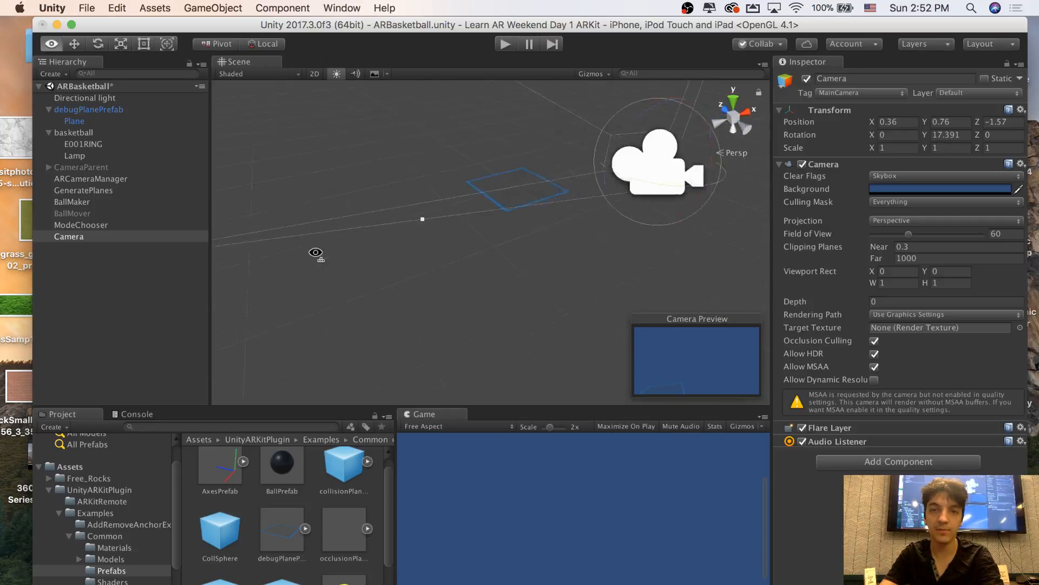
Reposition the Camera at about X -1.556, Z -0.97 and rotate it to about X 24.8, Y 55.6, facing the debug plane
key("f")
key("w")
left_click_drag(644, 217, 511, 225)
left_click_drag(608, 225, 657, 214, "alt")
left_click(98, 43)
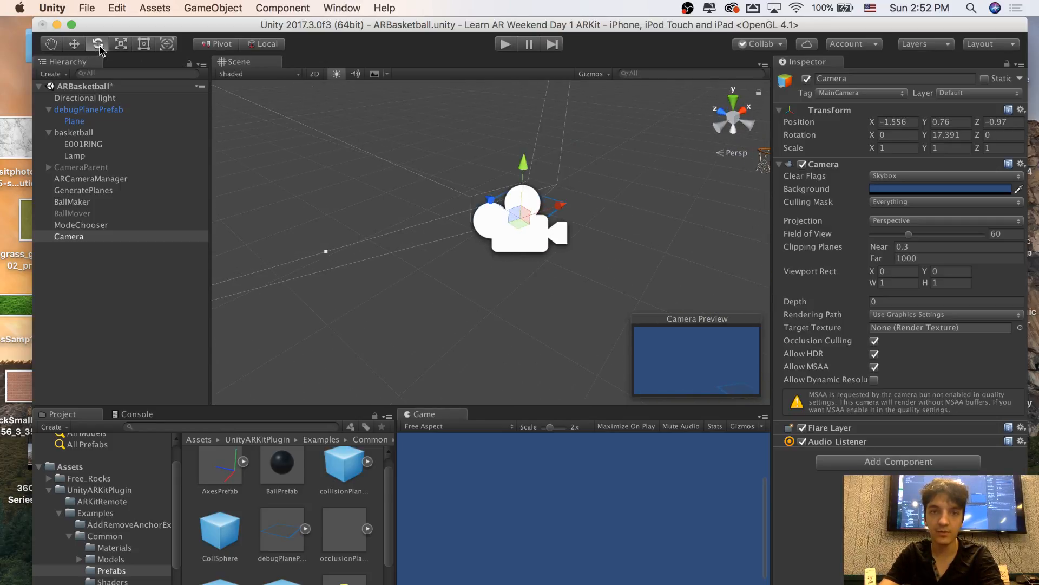
left_click_drag(513, 252, 539, 157)
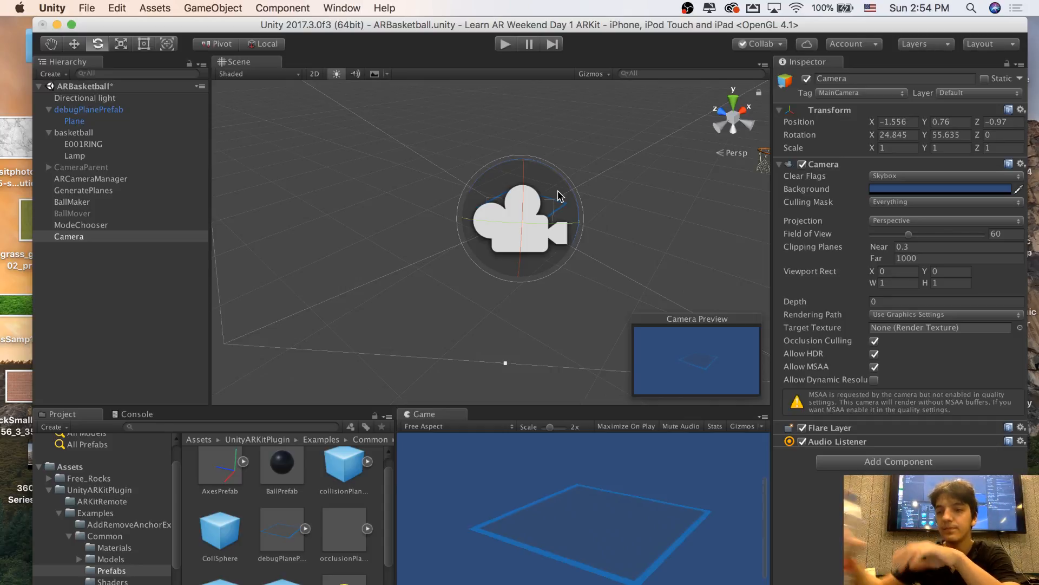
Examine the hoop's E001RING mesh and Lamp child objects, viewing the net and backboard up close and from a distance
left_click_drag(557, 196, 715, 117, "alt")
key("e")
left_click(525, 122)
left_click(531, 103)
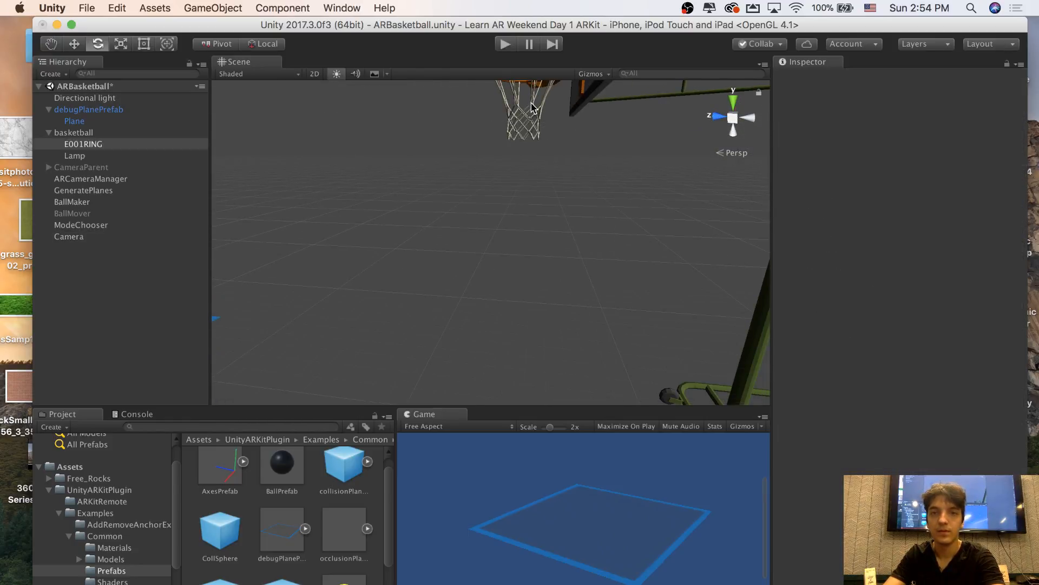
left_click(534, 103)
left_click_drag(534, 103, 546, 81, "alt")
scroll(541, 86, "down", 5)
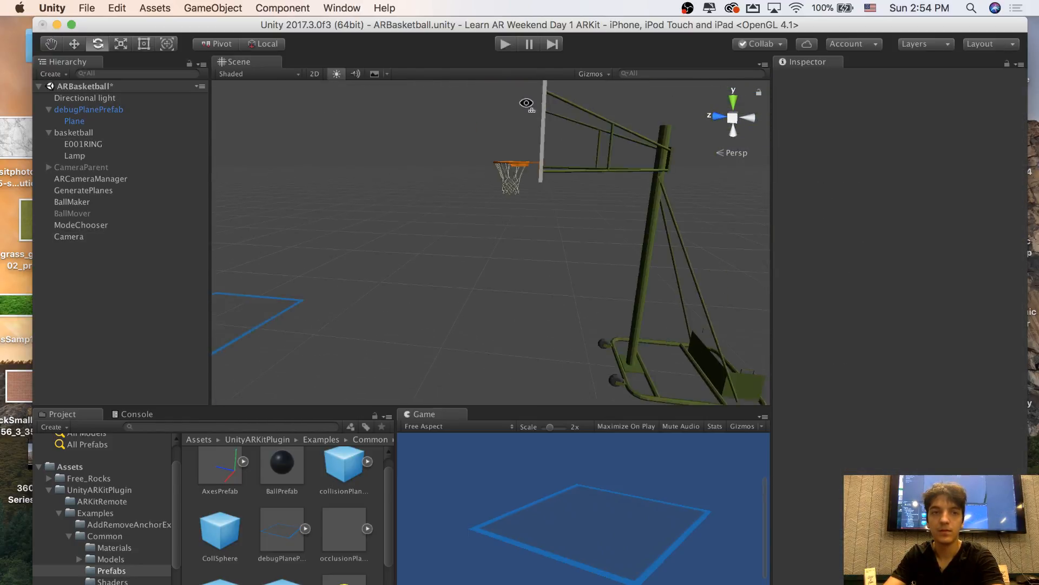
left_click(116, 145)
left_click(102, 157)
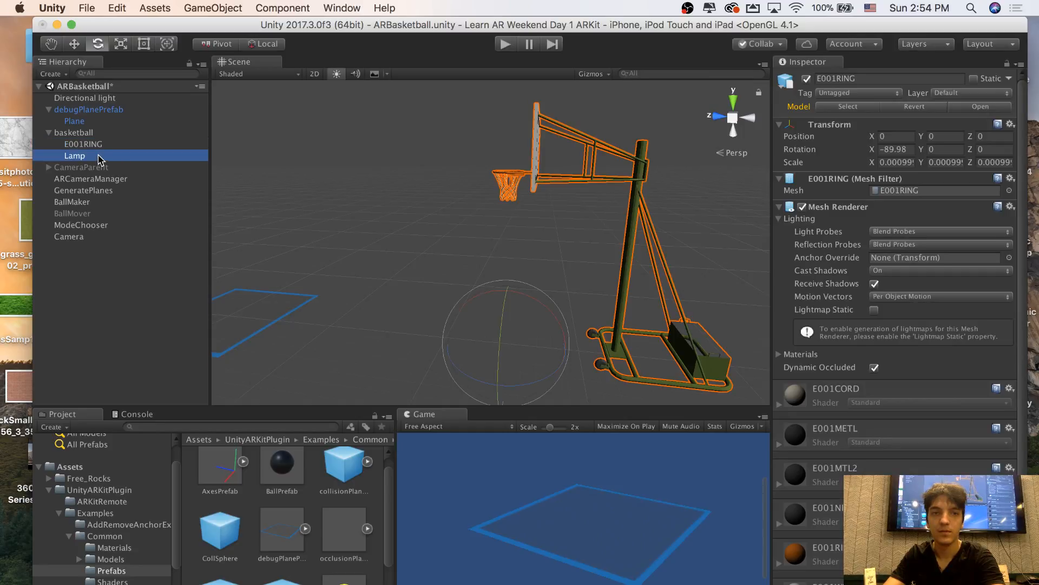
left_click(103, 144)
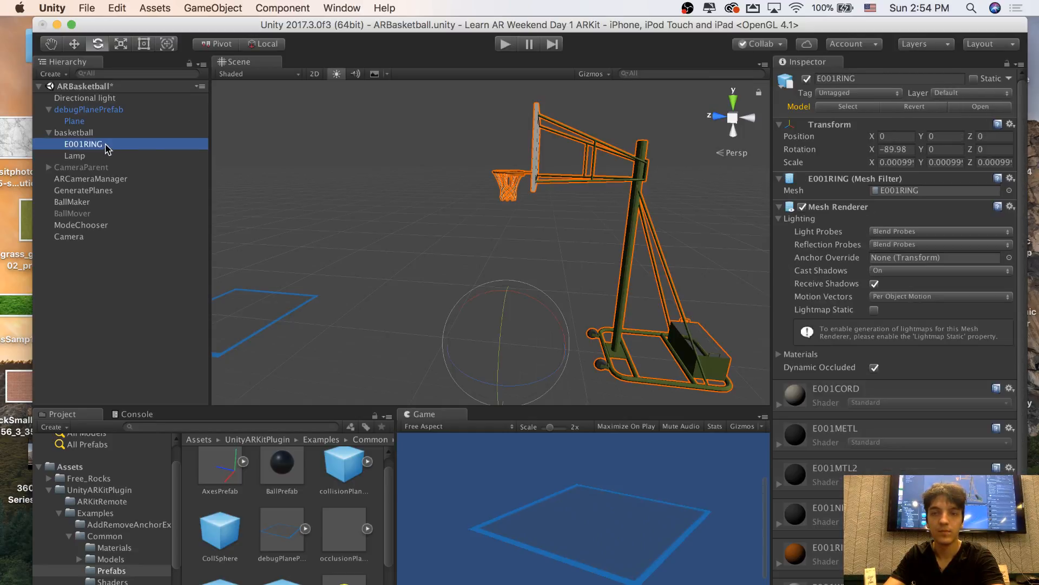
mouse_move(423, 204)
left_mouse_down("alt")
mouse_move(425, 219)
mouse_move(517, 198)
left_mouse_up("alt")
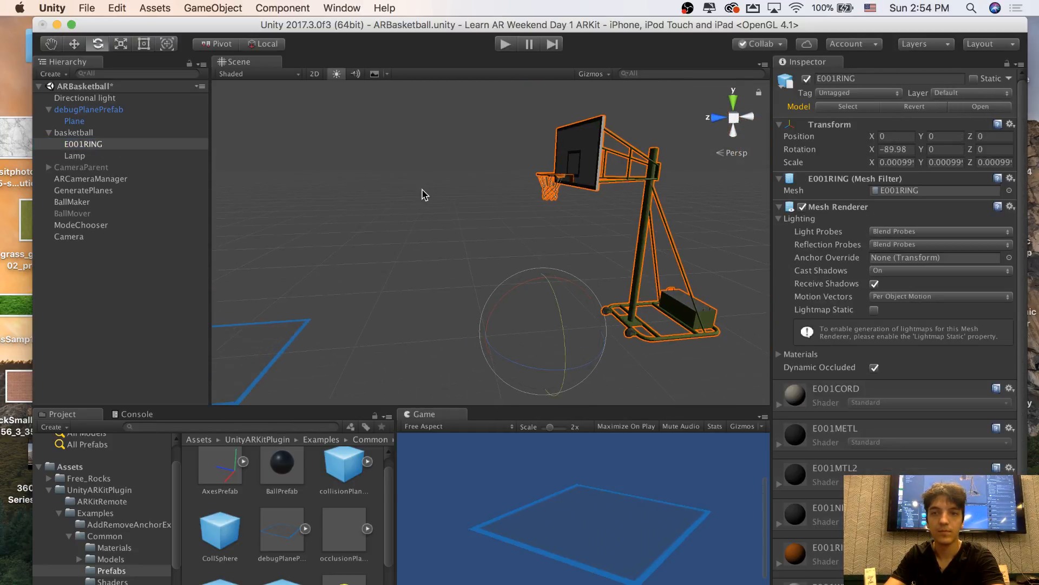
left_click(424, 195)
left_click_drag(276, 203, 521, 191, "alt")
key("w")
right_click_drag(521, 191, 457, 199)
key("w")
key("s")
key("w")
key("w")
key("s")
key("w")
key("s")
key("w")
key("s")
key("s")
key("w")
key("w")
key("s")
key("w")
key("s")
key("w")
key("s")
key("s")
key("w")
key("s")
key("w")
key("d")
key("s")
key("a")
key("s")
key("w")
key("s")
key("s")
mouse_move(457, 197)
left_mouse_down("alt")
mouse_move(360, 195)
mouse_move(308, 179)
mouse_move(189, 187)
mouse_move(482, 200)
mouse_move(413, 202)
mouse_move(438, 195)
left_mouse_up("alt")
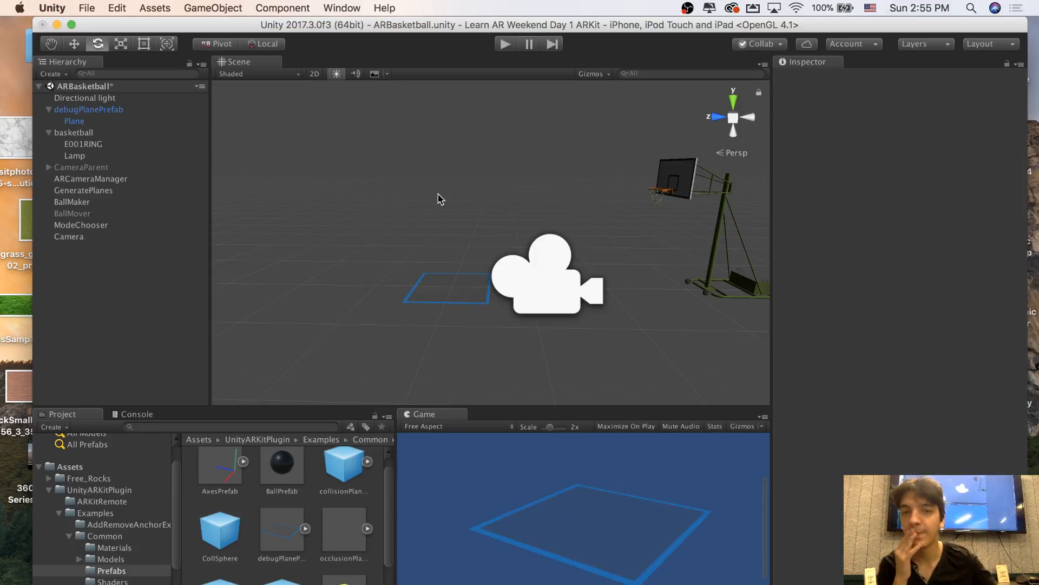
Collapse the UnityARKitPlugin folder and show the contents of the project's root Assets folder
right_click_drag(458, 187, 466, 238)
key("w")
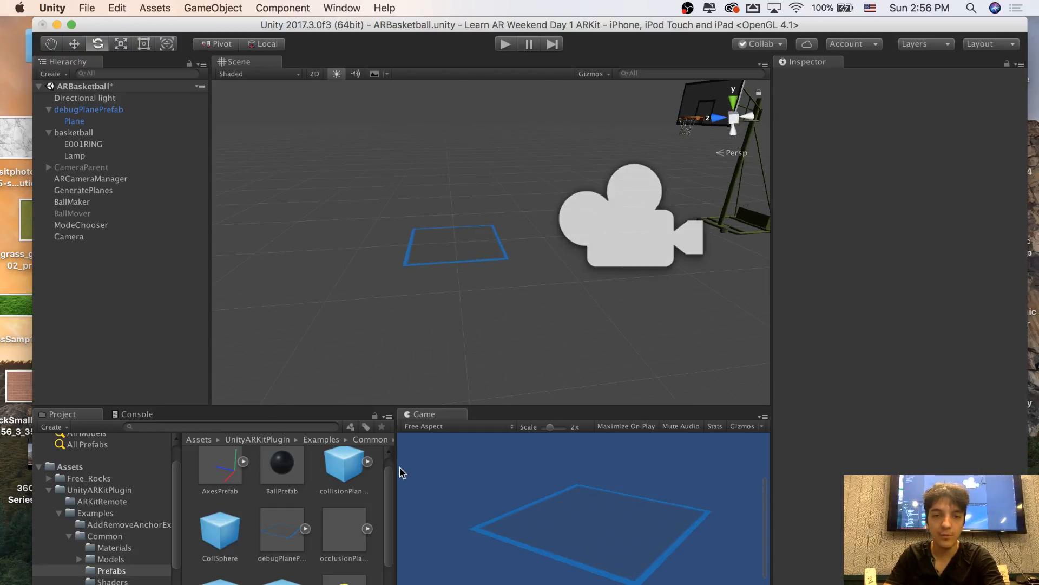
scroll(298, 514, "down", 3)
left_click(103, 478)
left_click(70, 466)
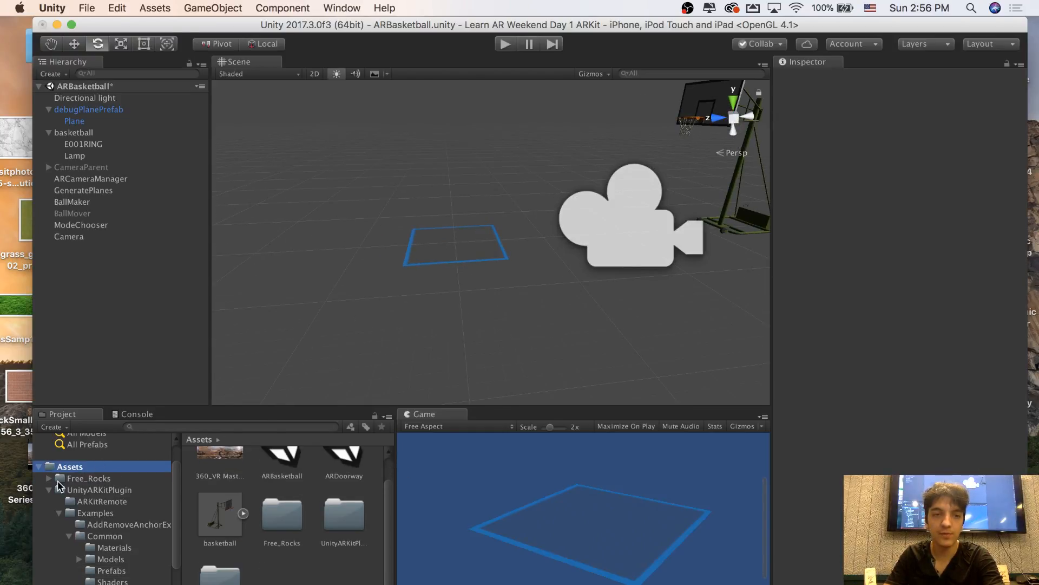
left_click(60, 490)
left_click(49, 490)
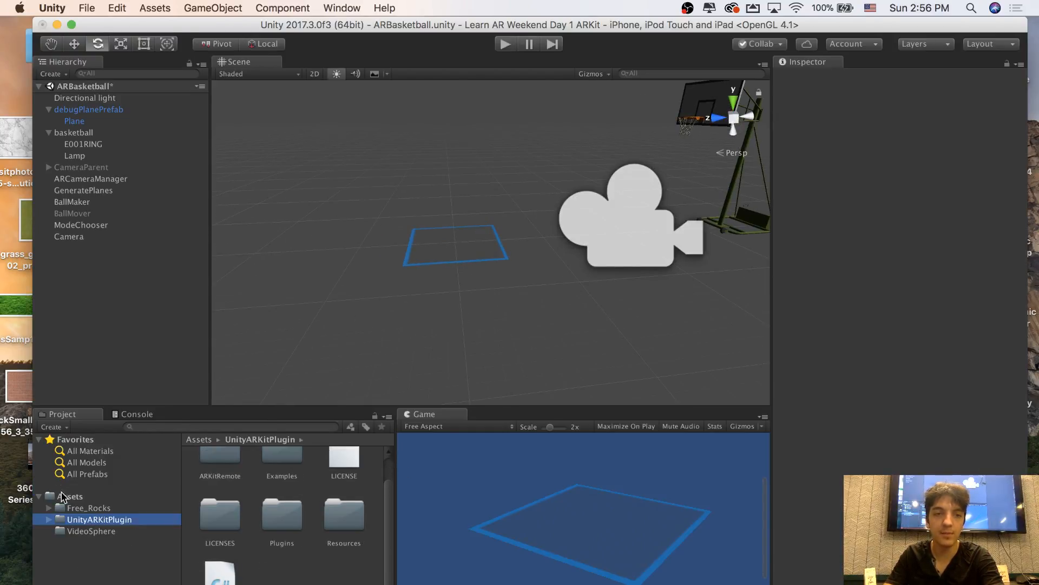
left_click(62, 497)
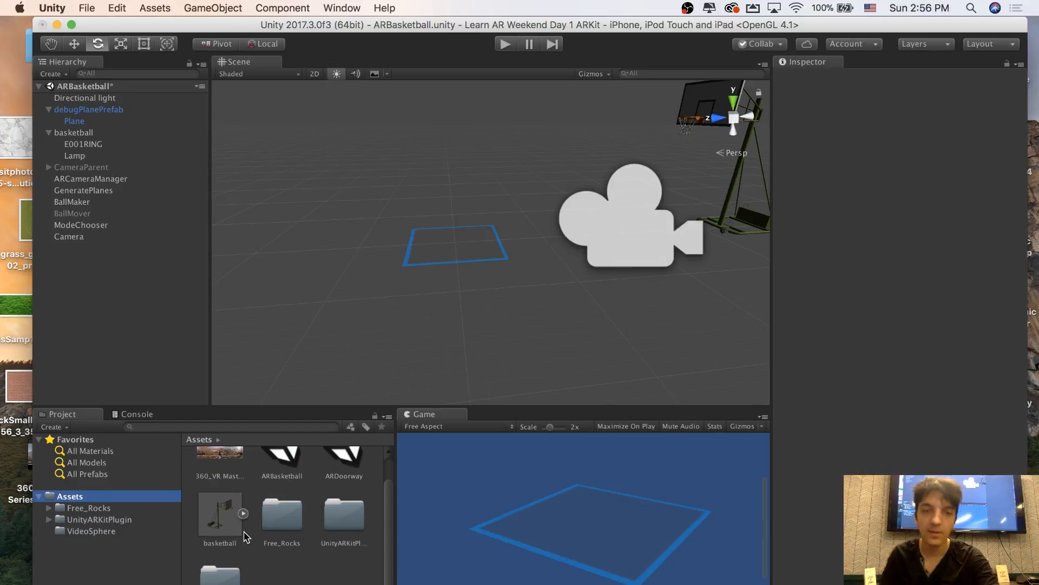
scroll(287, 557, "up", 1)
scroll(292, 560, "down", 1)
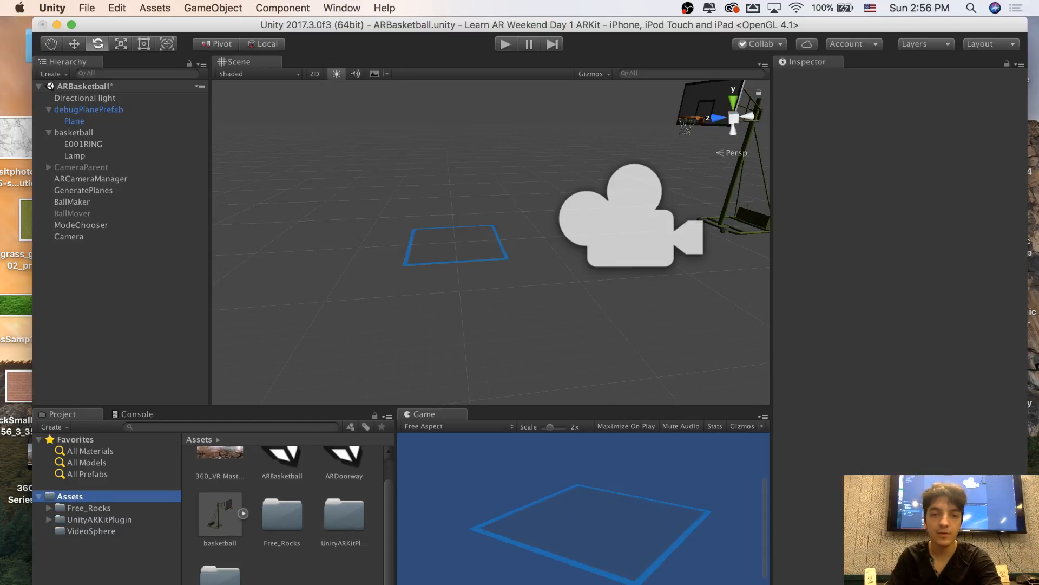
Create a C# script named CameraPlacement in the Assets folder and open it in MonoDevelop
right_click(296, 575)
mouse_move(352, 369)
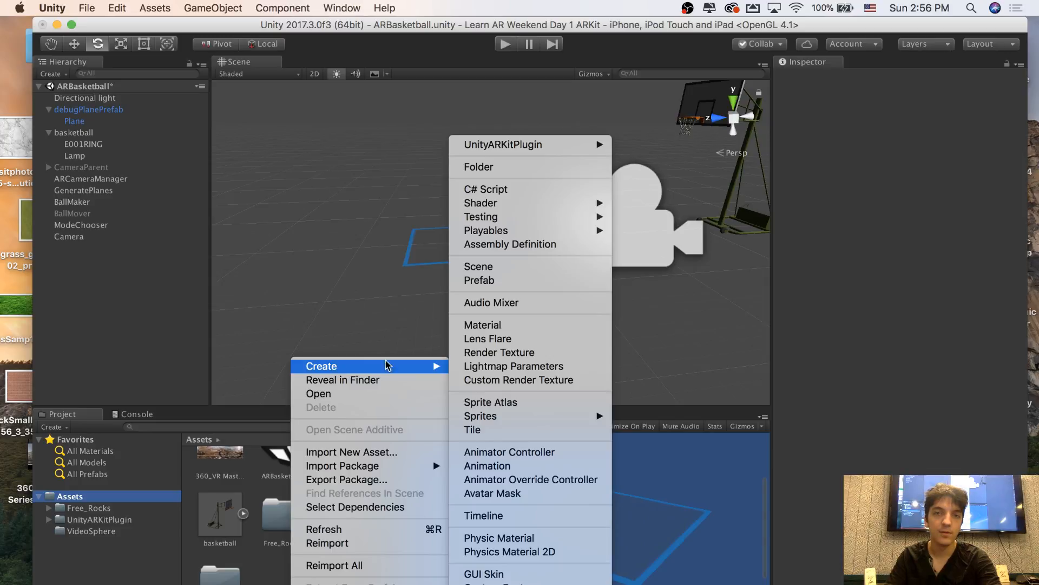
left_click(504, 190)
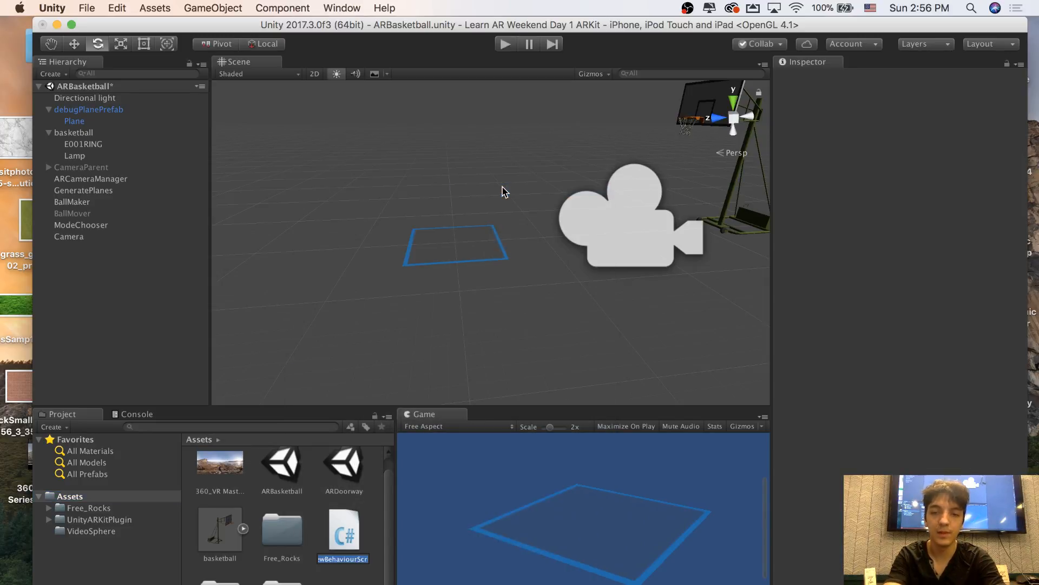
type("Place")
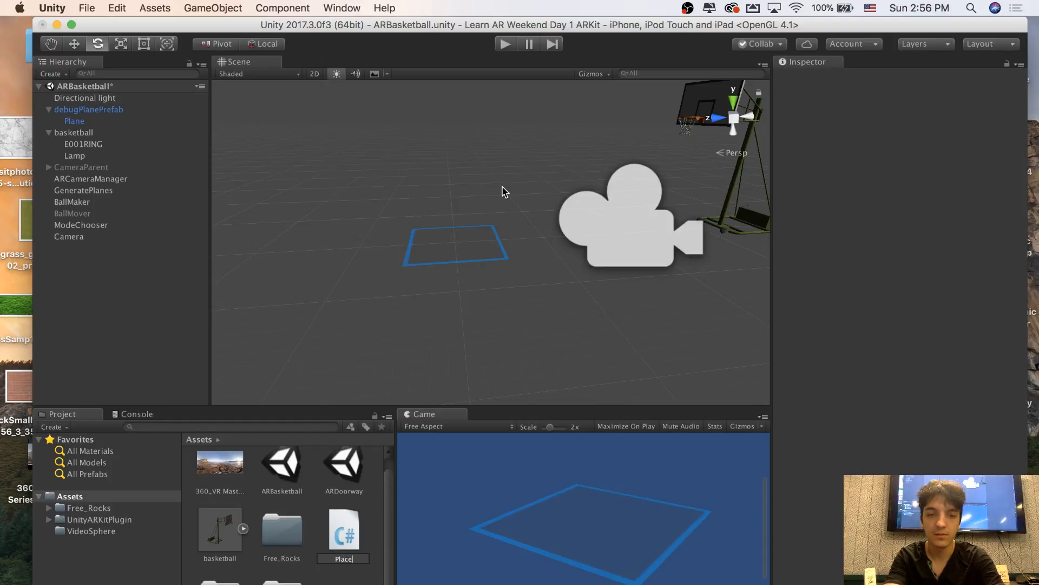
type("ment")
type("Camera")
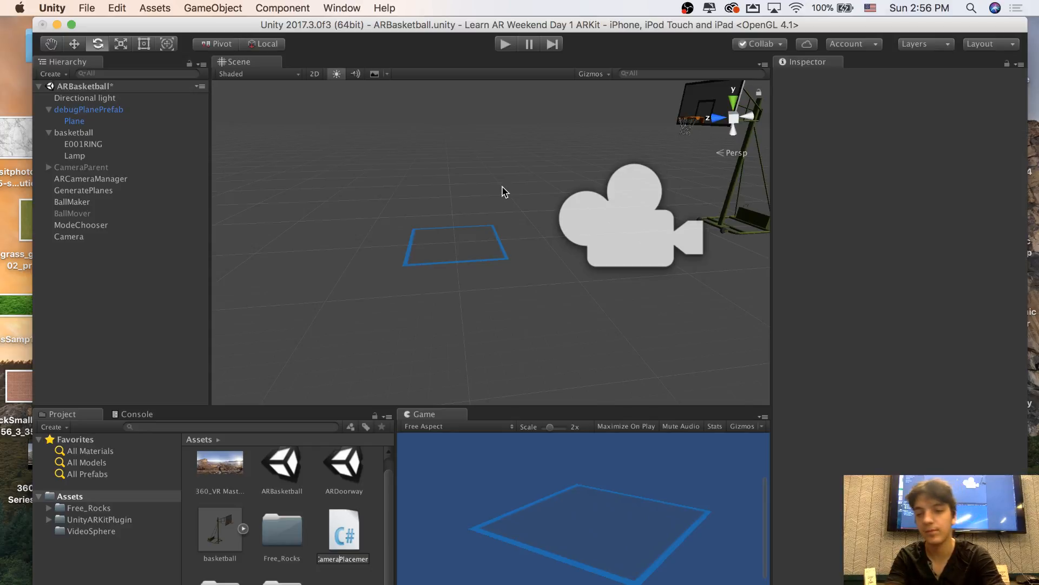
key("Return")
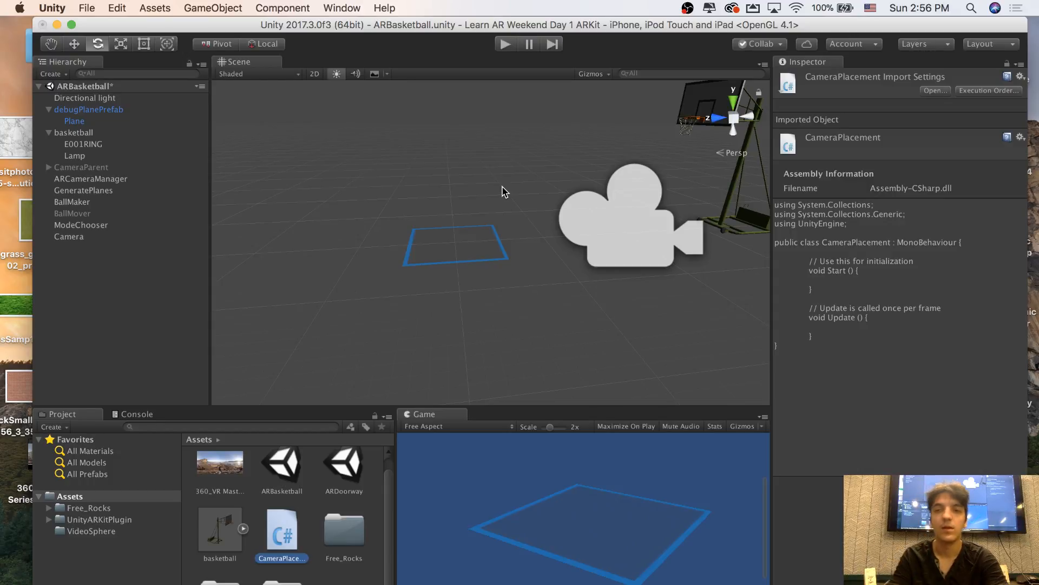
double_click(287, 535)
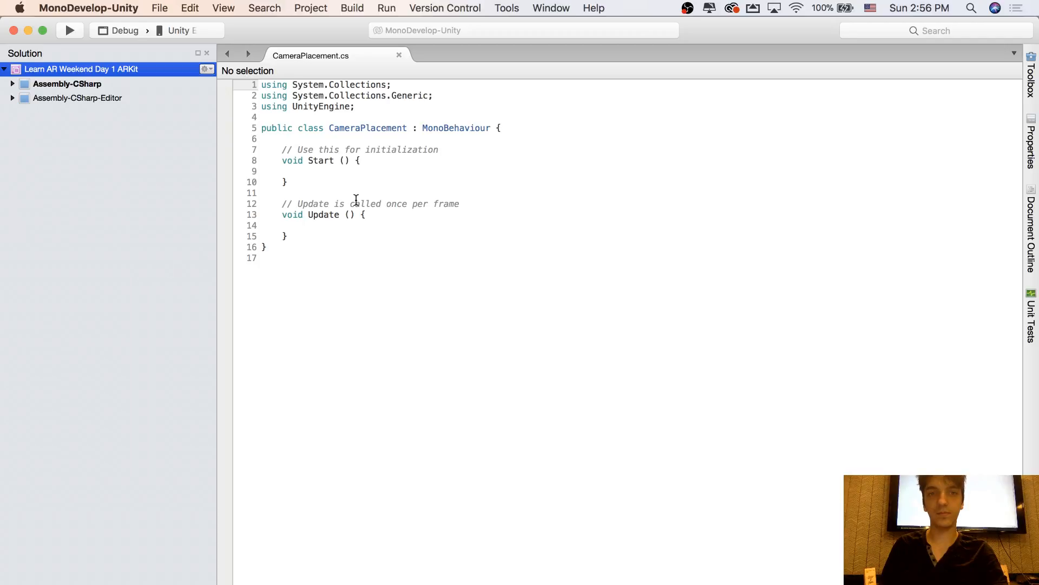
Declare a public Transform variable named objectToPlace above Start in the CameraPlacement class, and save the script
left_click(372, 161)
left_click(377, 140)
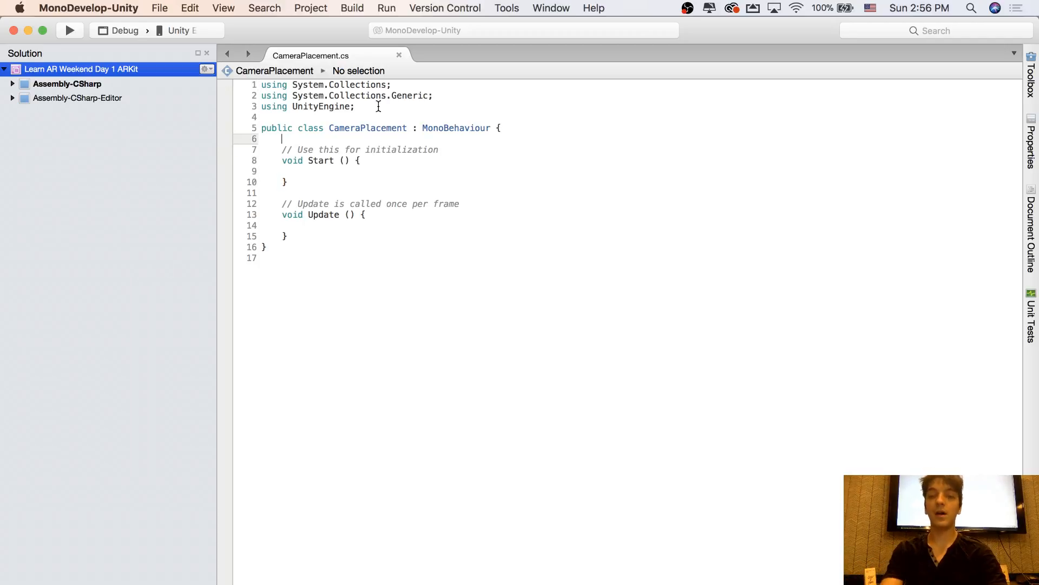
key("Return")
key("Return")
key("Return")
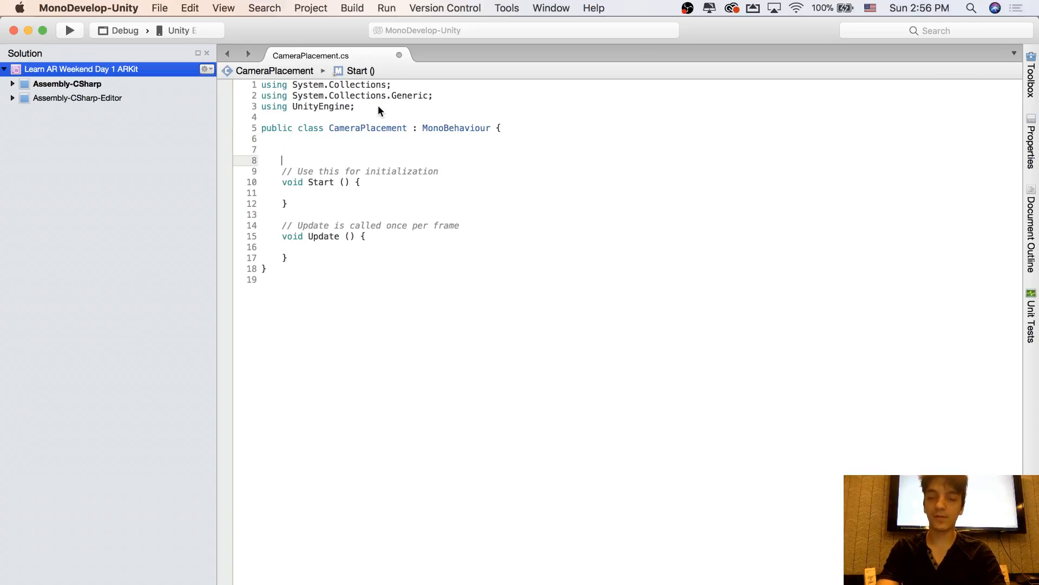
key("Up")
key("Up")
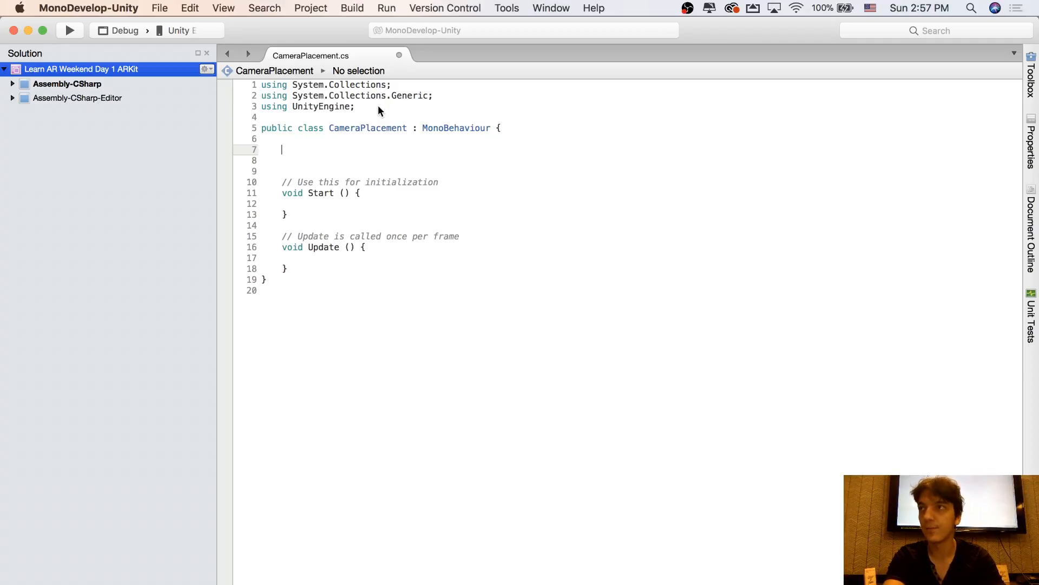
type("publ")
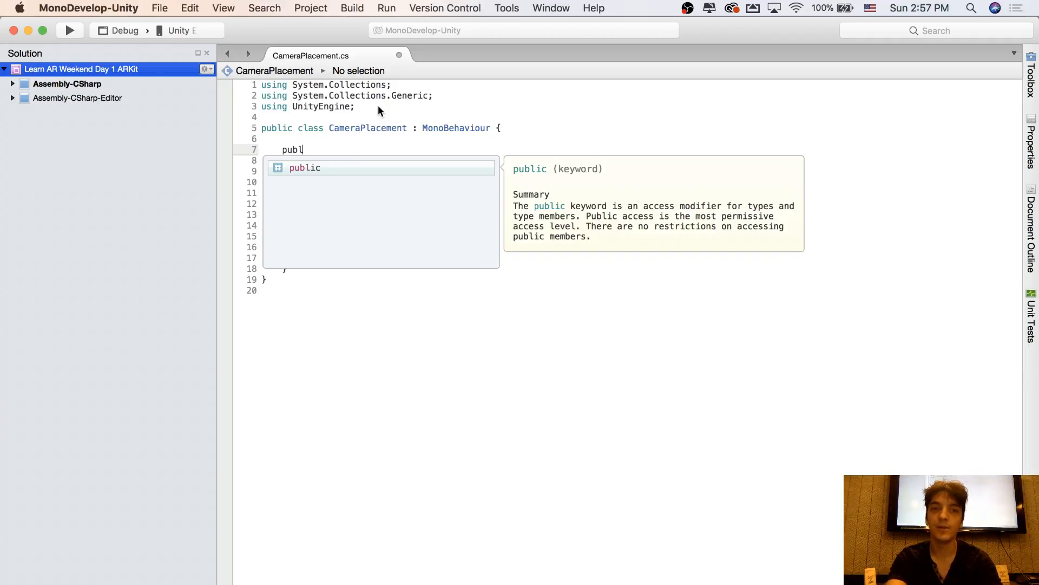
type("ic Transfor")
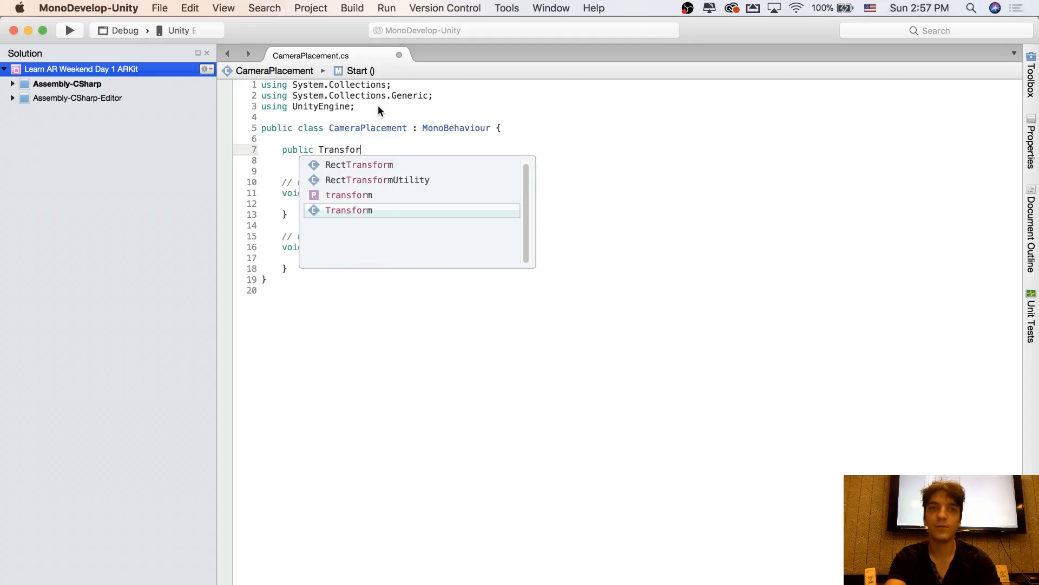
type("m objec")
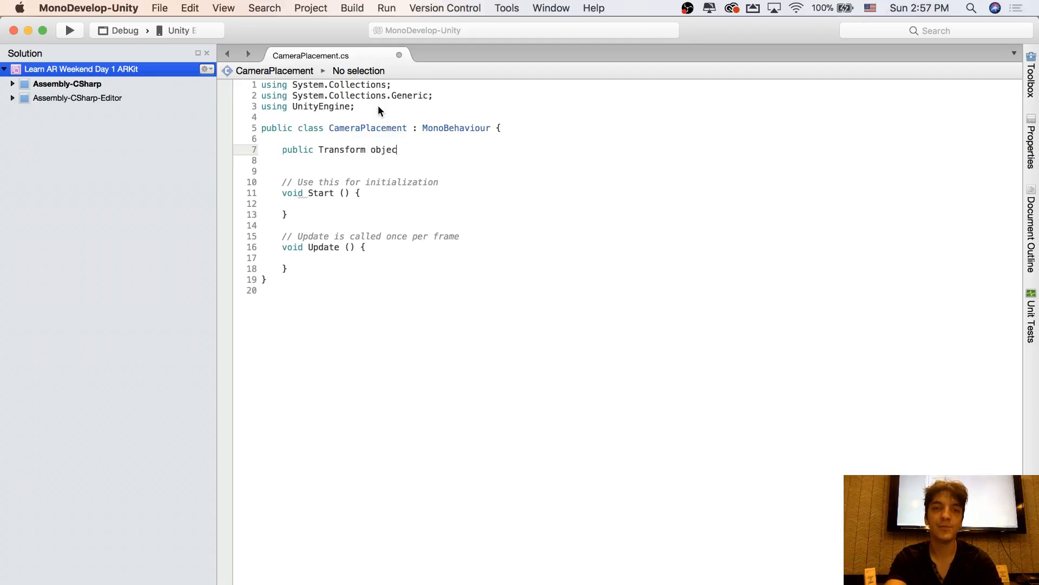
type("tToPlace;")
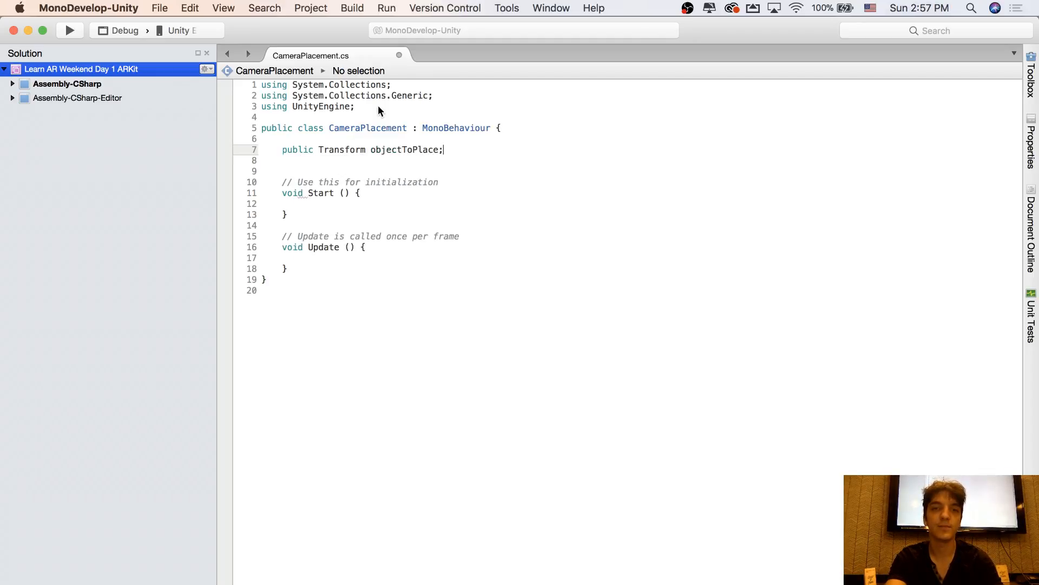
key("super+s")
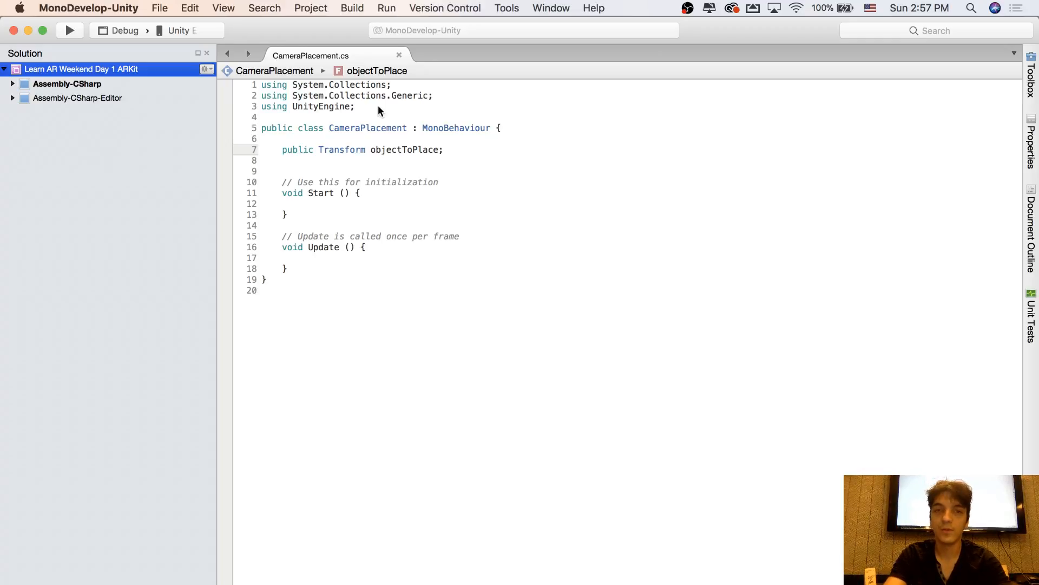
key("Down")
key("Down")
key("Down")
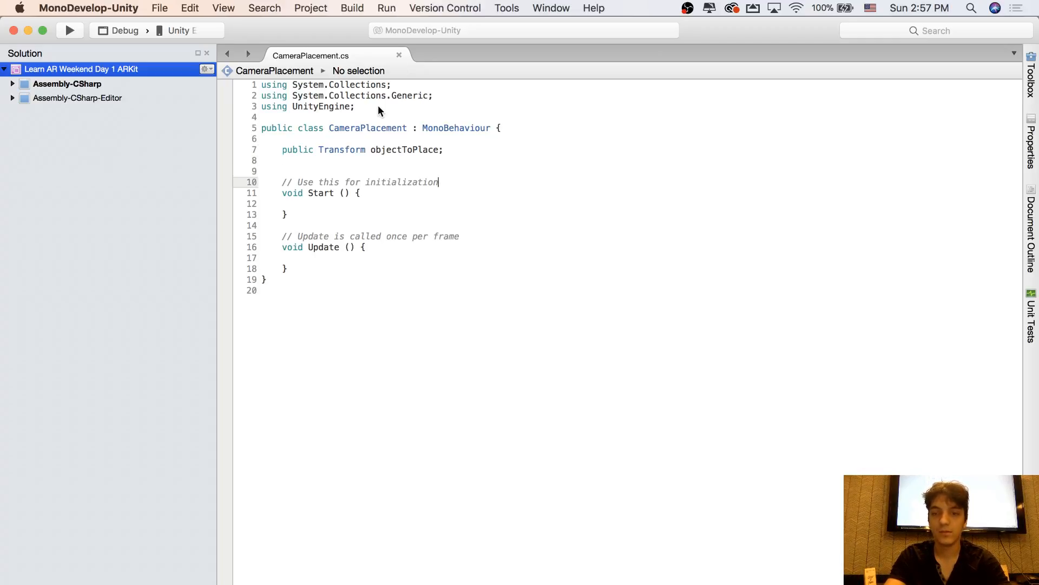
key("Up")
key("Up")
key("Down")
key("Down")
key("Down")
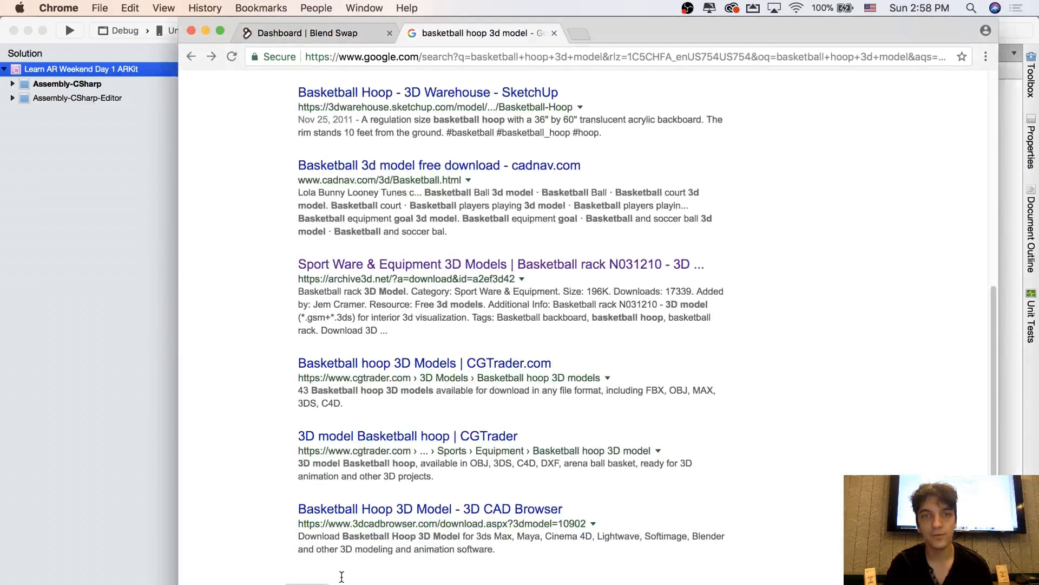
Switch to Chrome and search Google for "raycast hit"
scroll(342, 577, "up", 10)
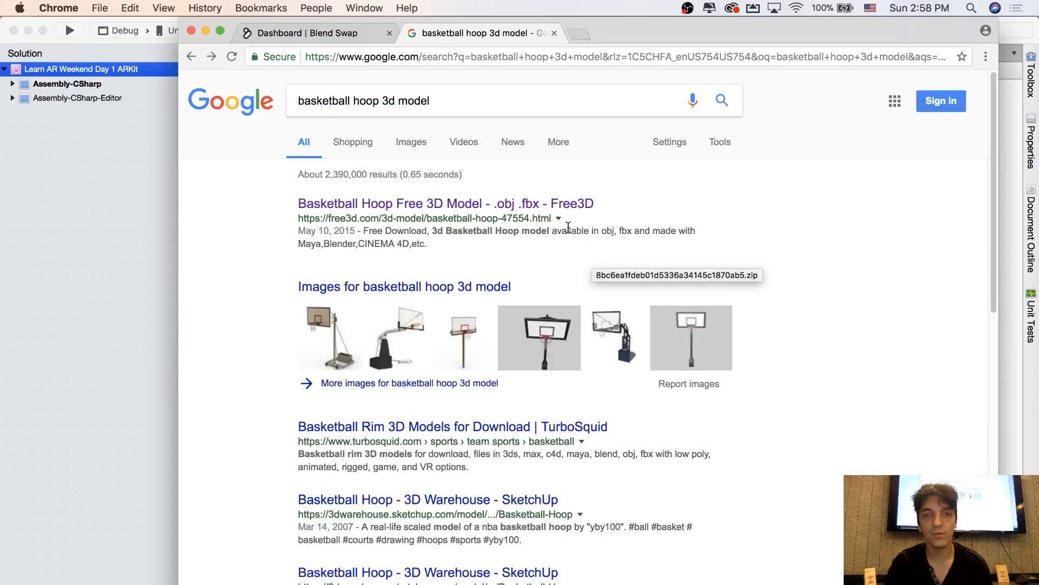
left_click_drag(494, 100, 261, 93)
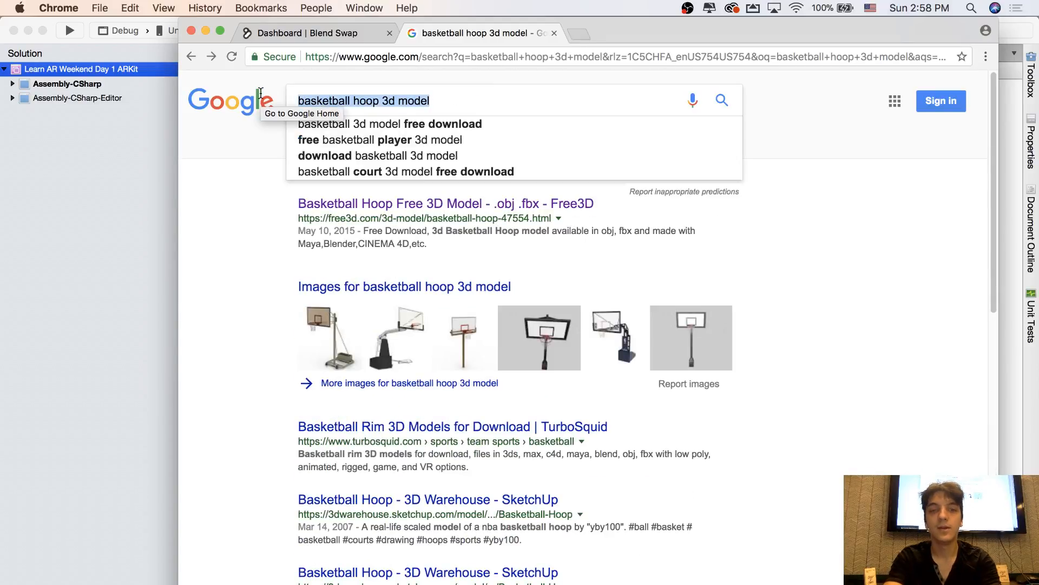
type("raycast")
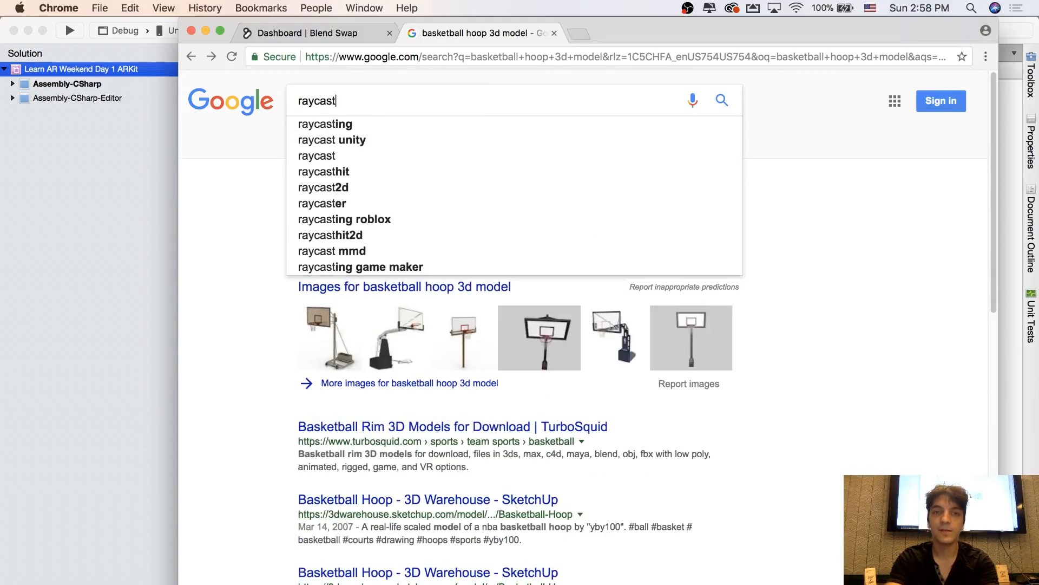
type(" hit")
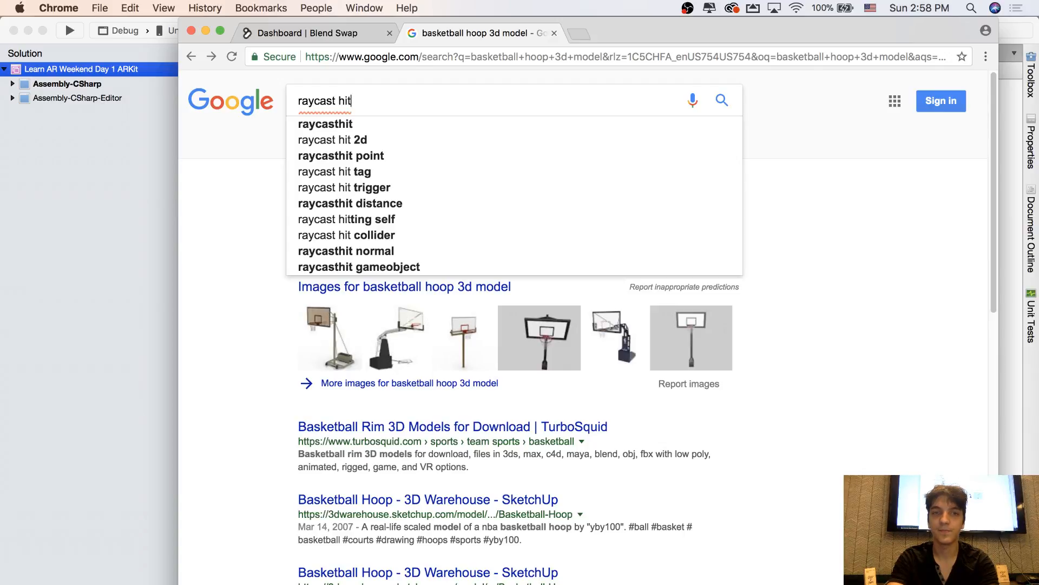
key("Return")
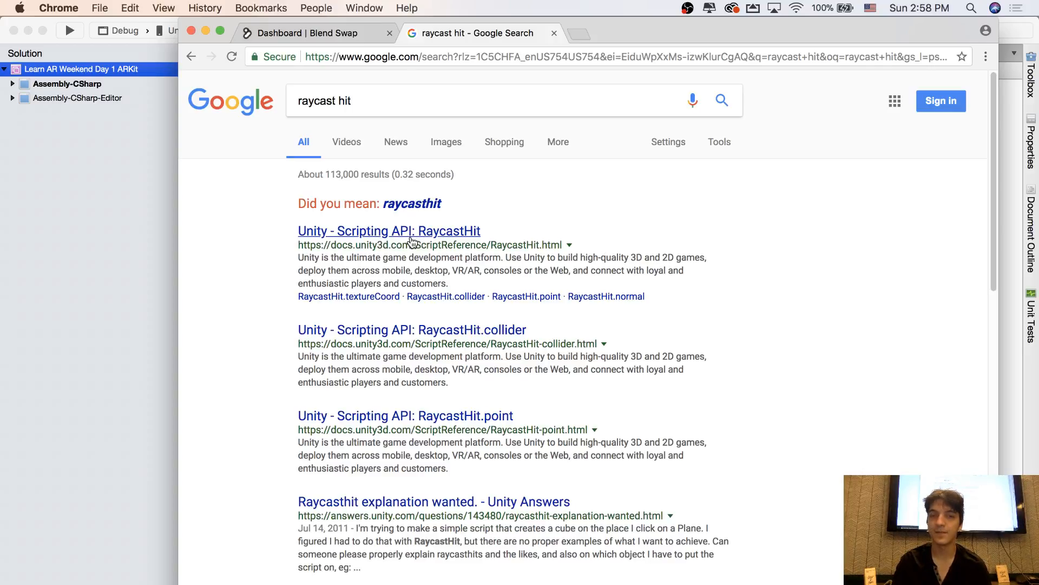
Open Unity's RaycastHit scripting reference and go to the page of its point property
left_click(412, 241)
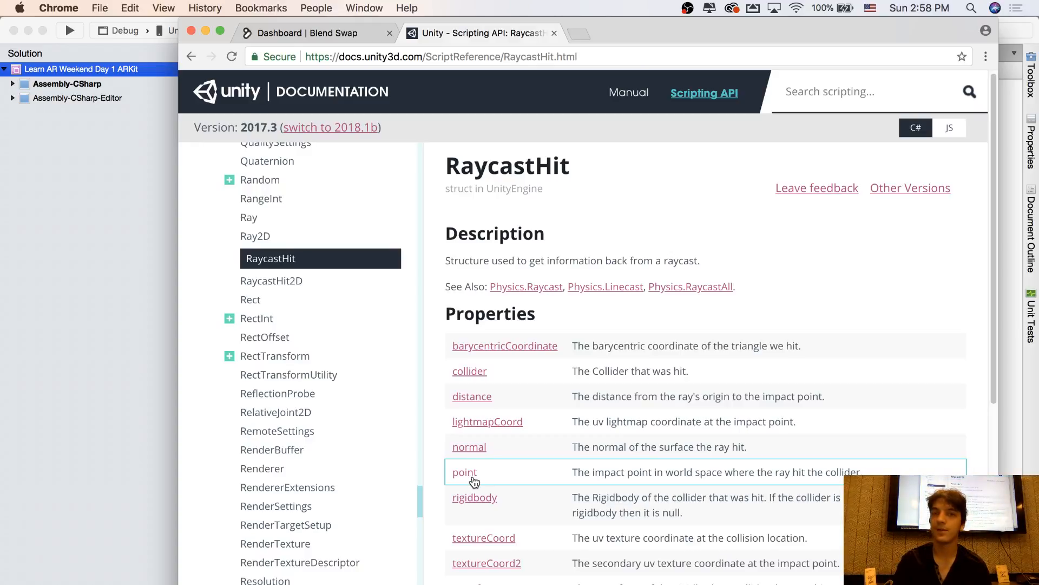
left_click(192, 59)
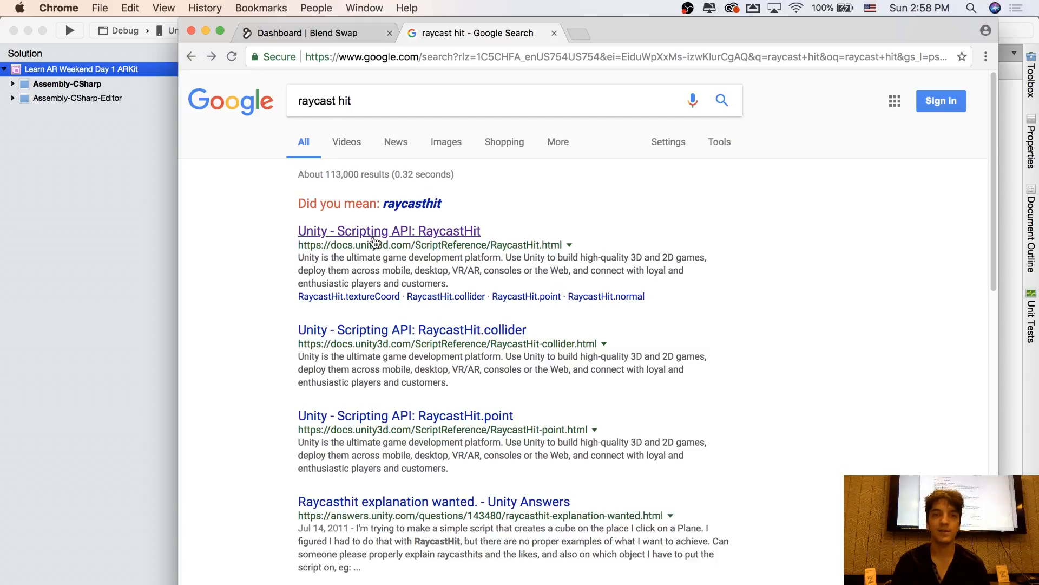
left_click(374, 242)
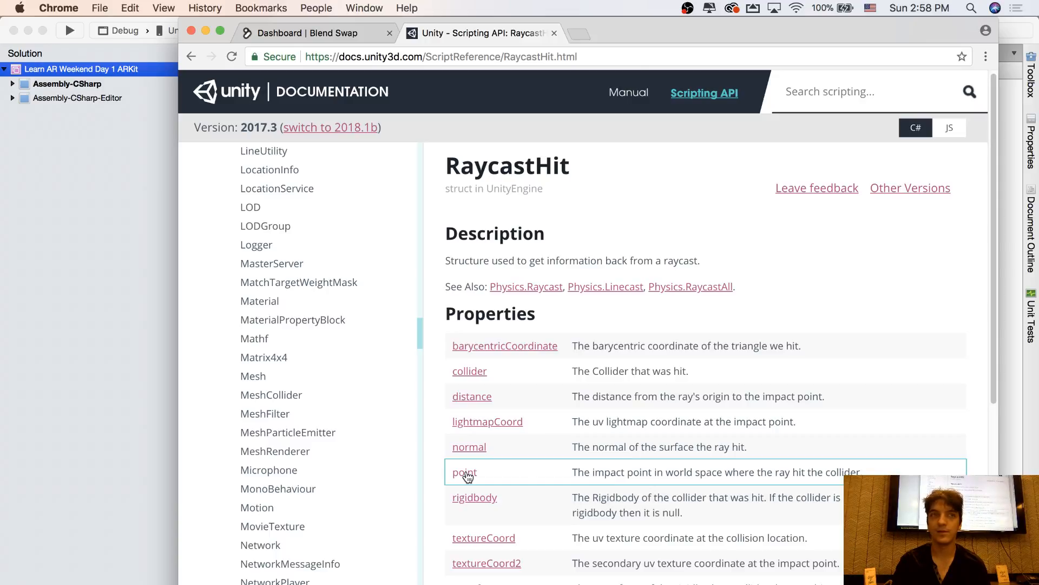
left_click(467, 474)
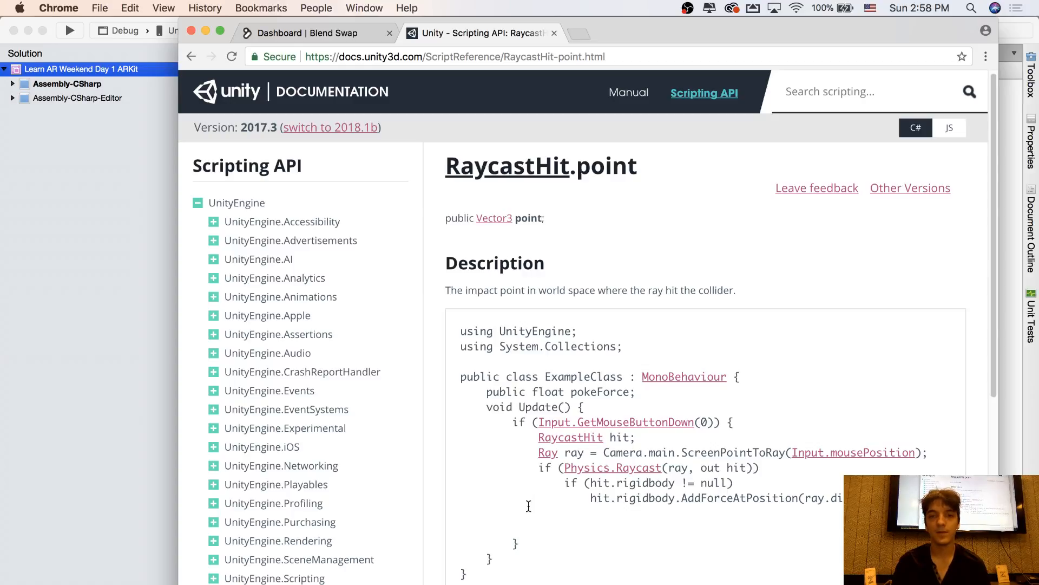
Copy the whole Input.GetMouseButtonDown(0) if block from the RaycastHit.point example's Update method and switch back to MonoDevelop
scroll(542, 487, "down", 1)
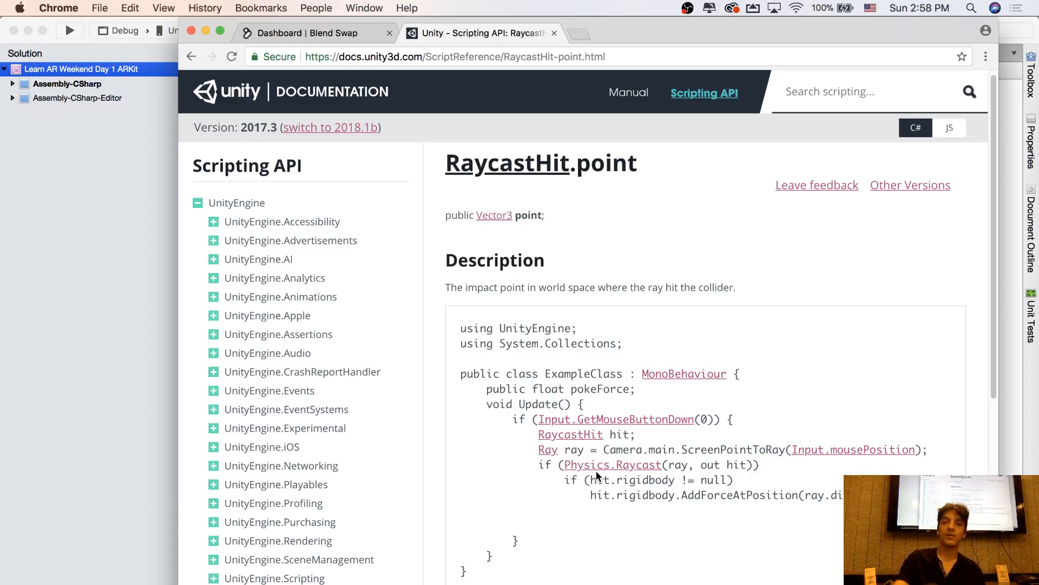
left_click_drag(584, 402, 569, 531)
left_click_drag(743, 411, 658, 534)
left_click(547, 537)
left_click_drag(547, 539, 427, 413)
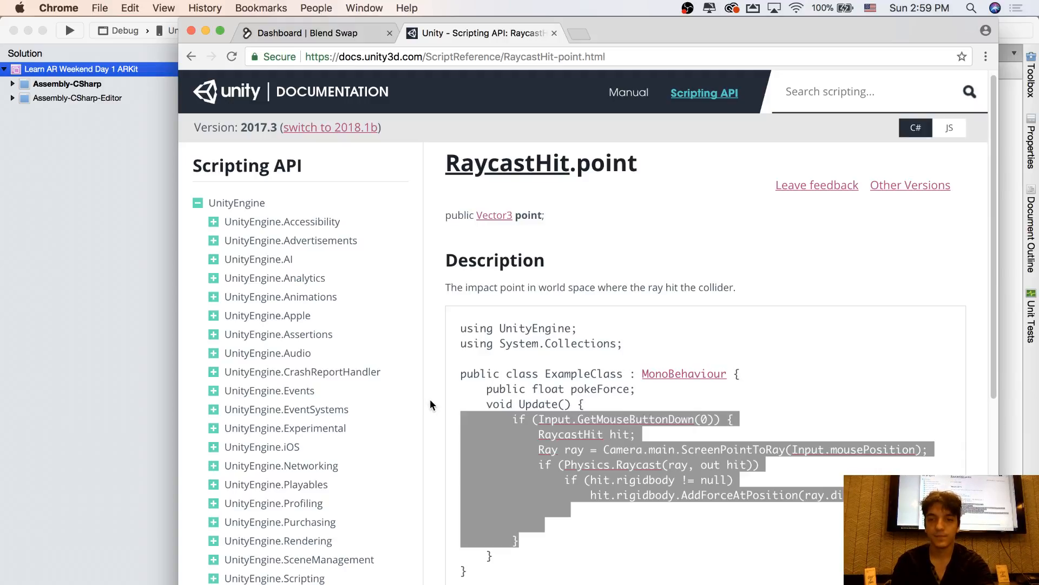
key("super+c")
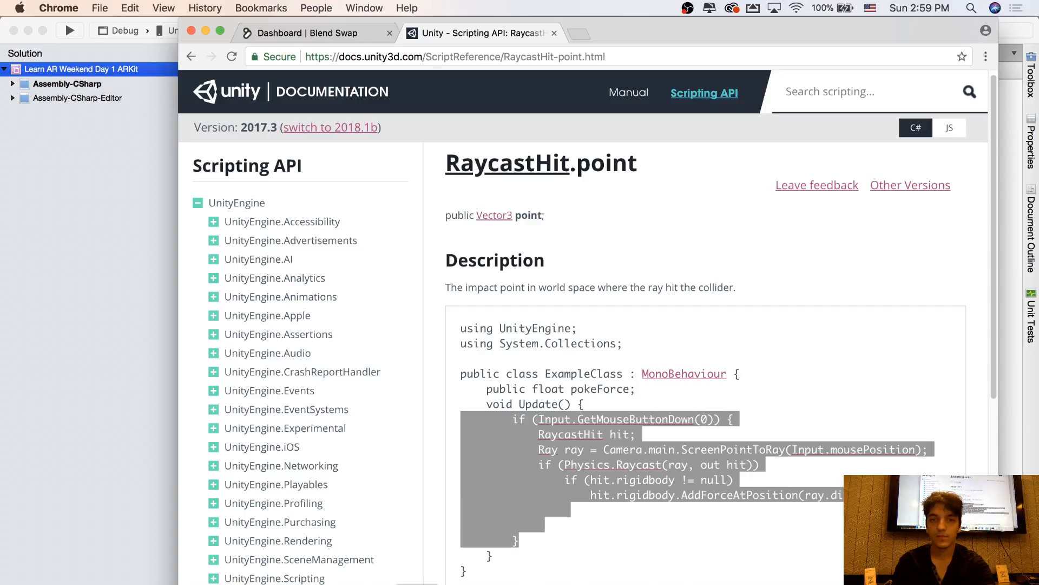
left_click_drag(524, 541, 440, 410)
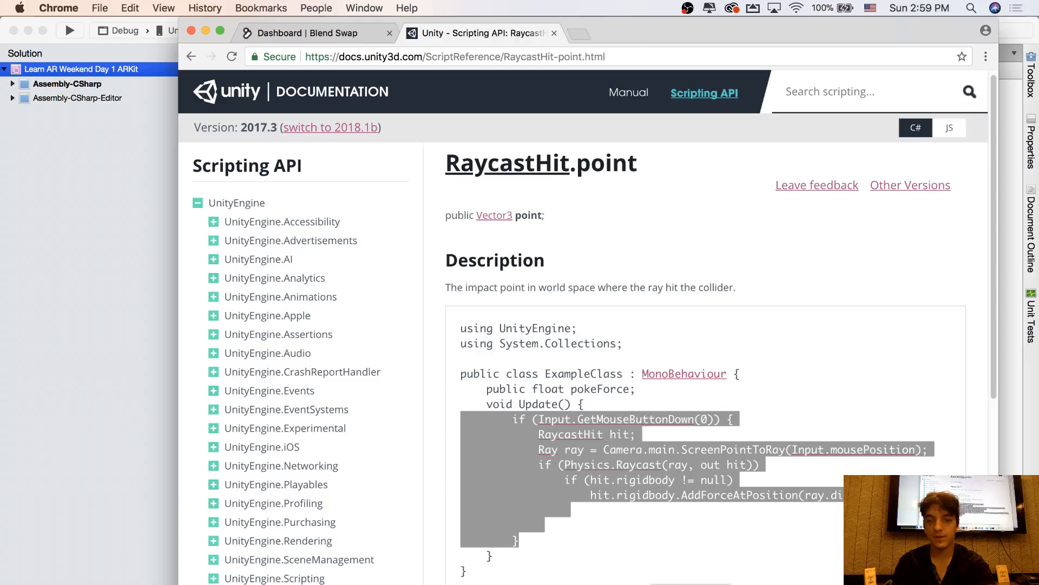
key("super+Tab")
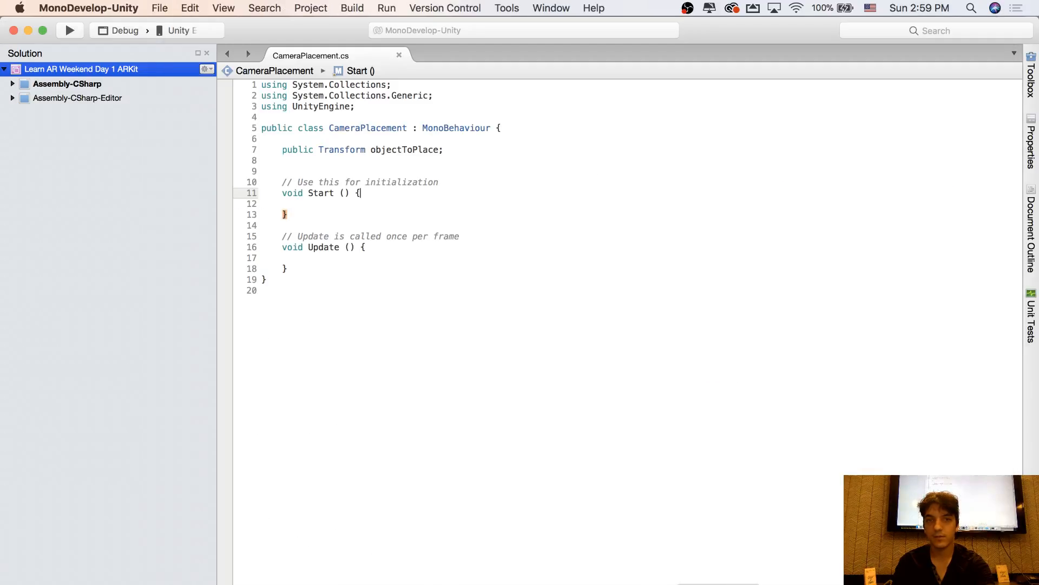
Paste the copied Input.GetMouseButtonDown(0) block into the empty body of the CameraPlacement script's Update method
left_click(357, 262)
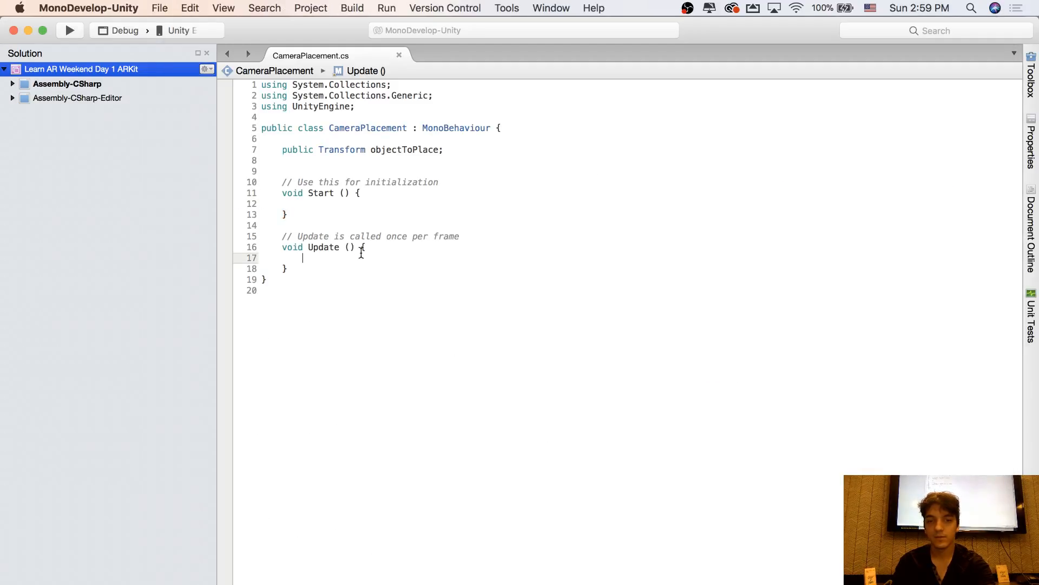
key("super+v")
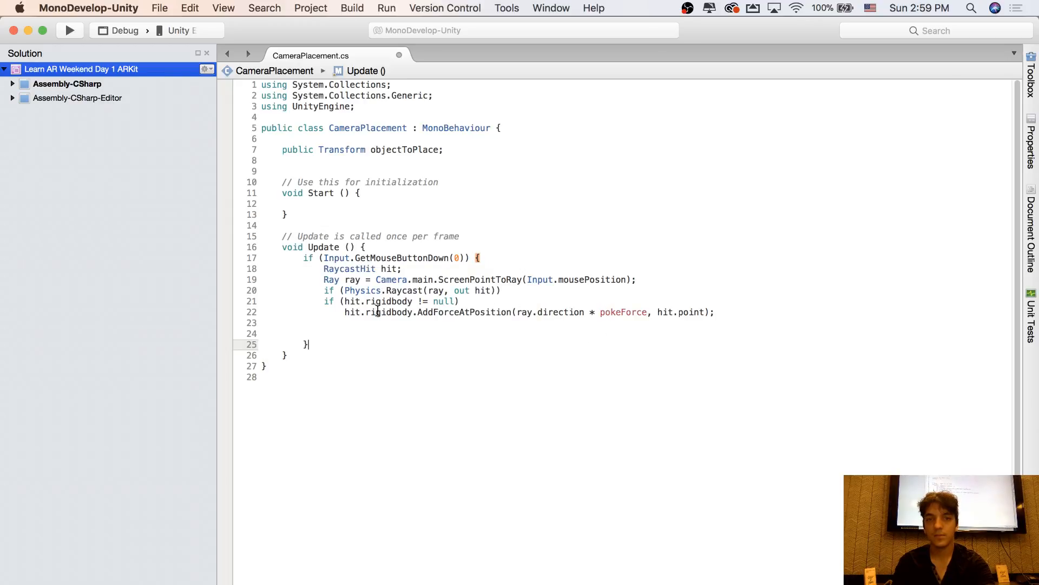
Examine the pasted block, including its RaycastHit declaration and the Camera.main.ScreenPointToRay line with its documentation hints
left_click(388, 312)
left_click(479, 259)
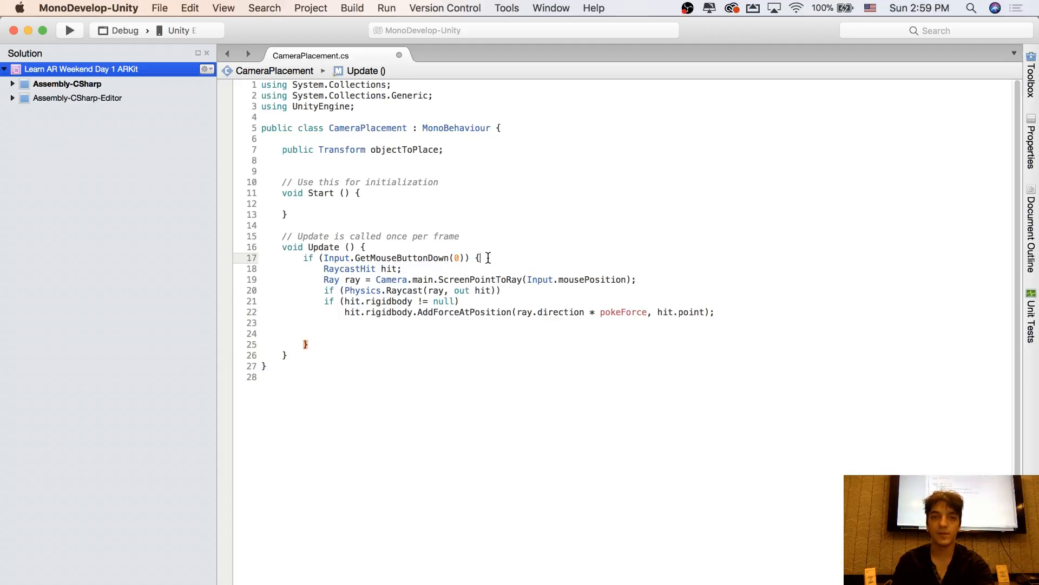
left_click(619, 313)
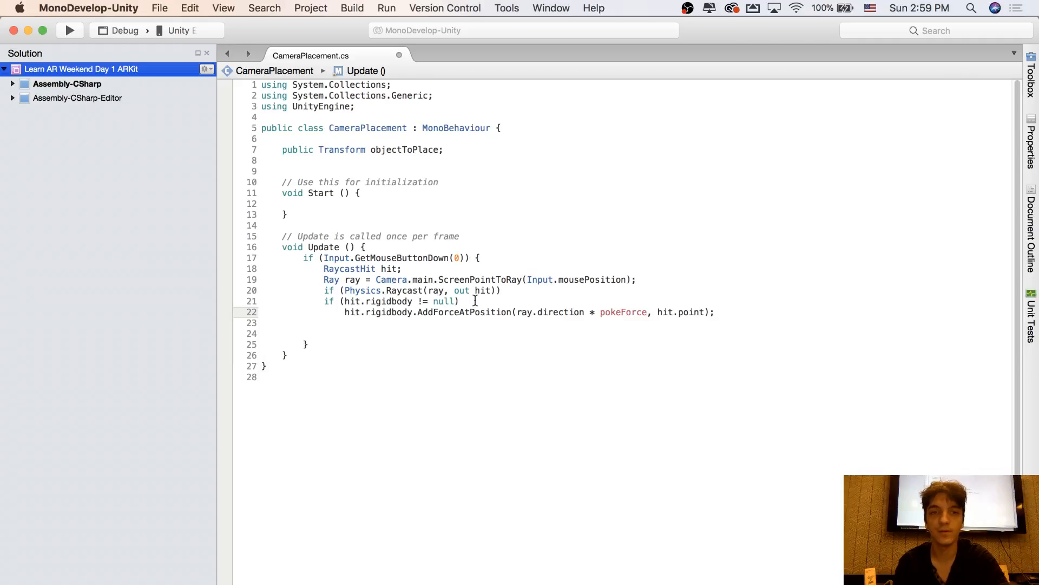
left_click(483, 260)
key("Up")
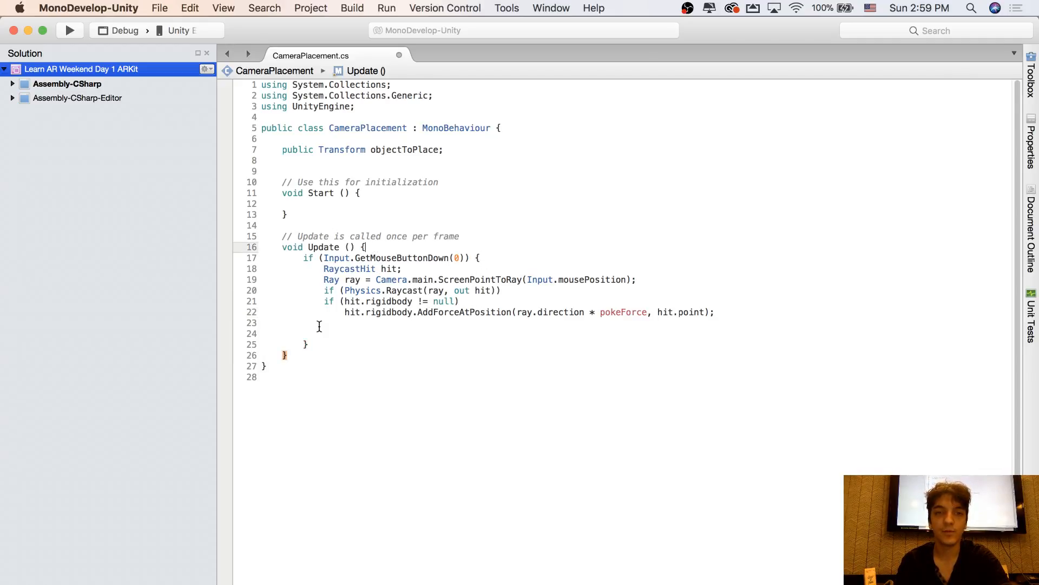
left_click(498, 258)
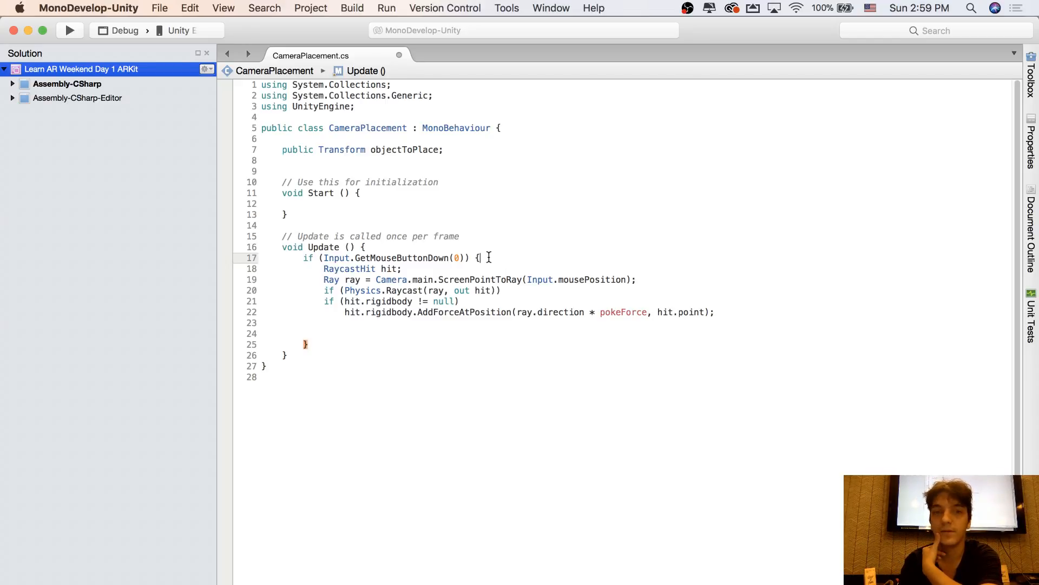
left_click_drag(437, 272, 413, 277)
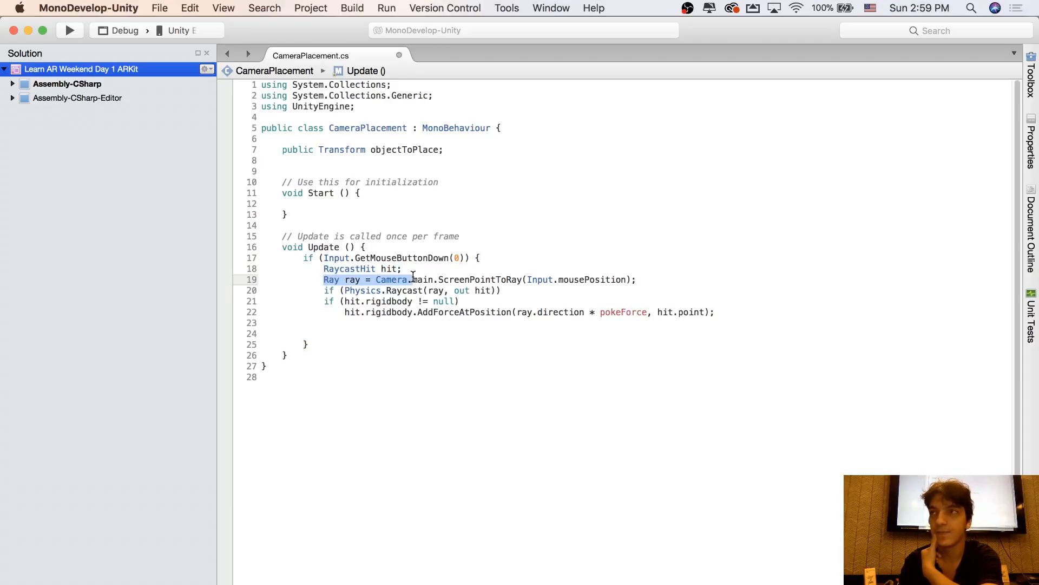
left_click(414, 277)
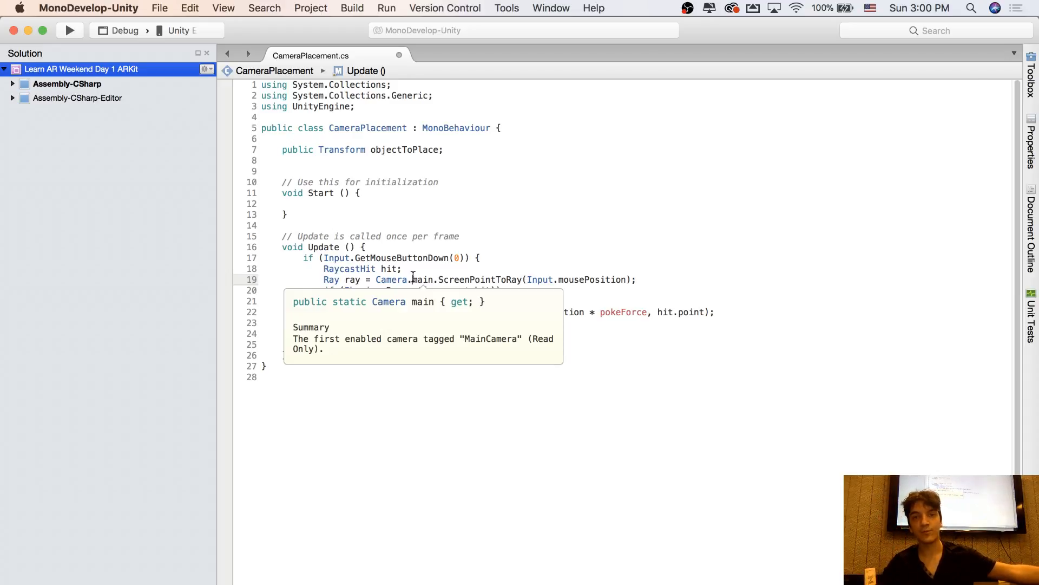
left_click(378, 270)
double_click(372, 270)
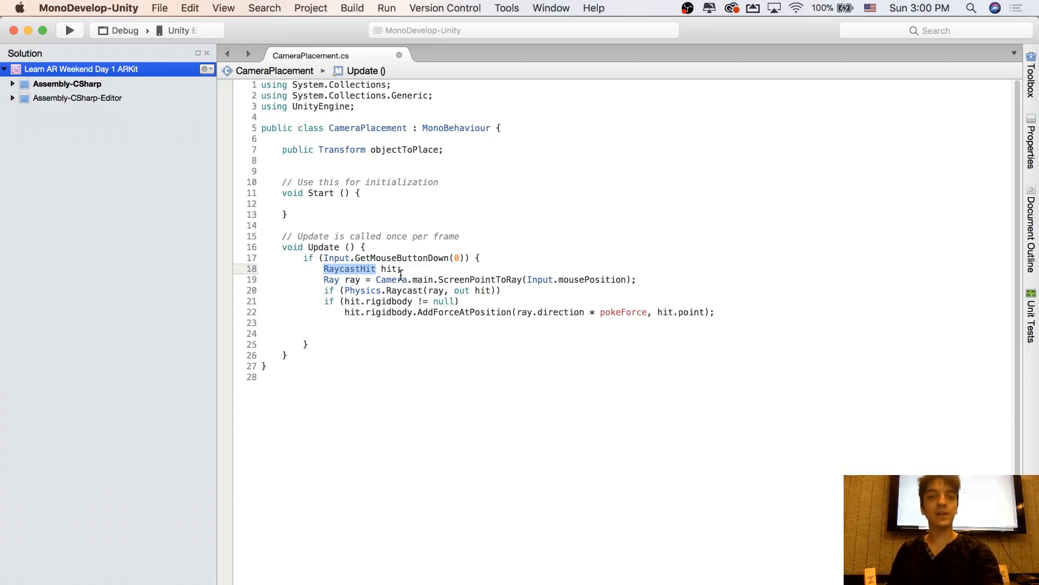
left_click(401, 269)
left_click_drag(418, 269, 538, 281)
left_click(479, 280)
left_click(538, 281)
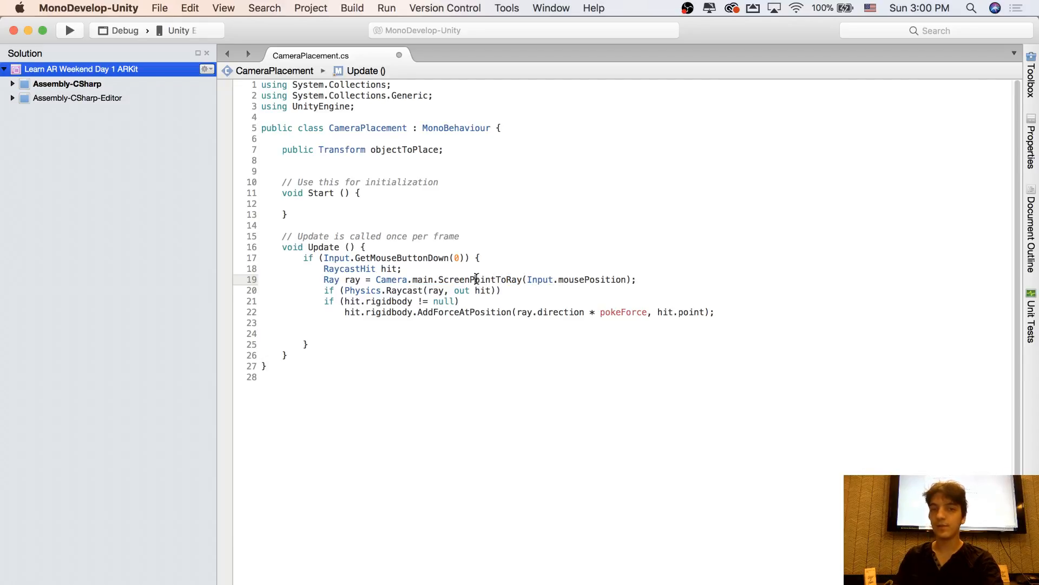
mouse_move(510, 276)
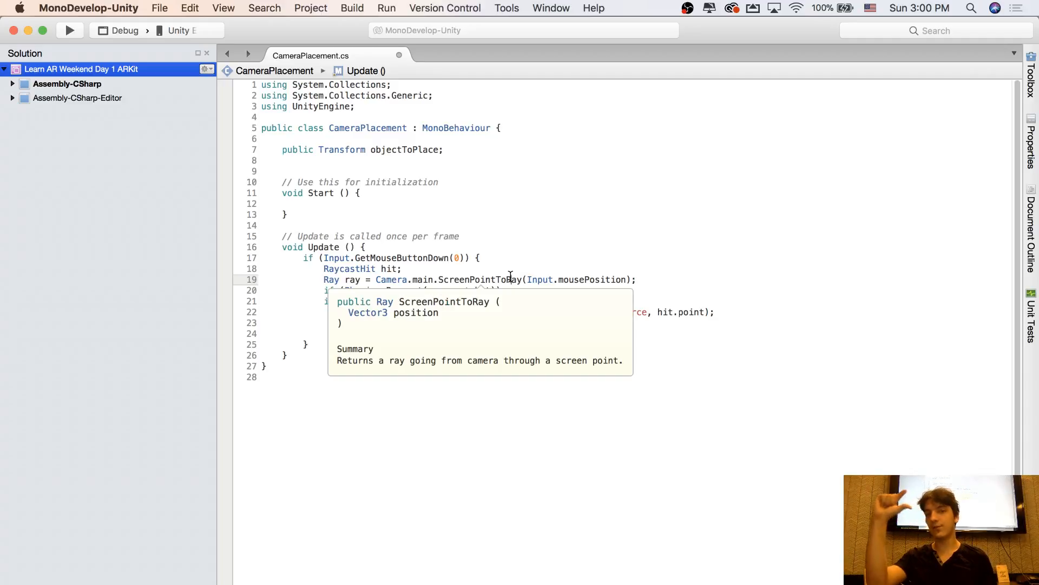
left_click(511, 280)
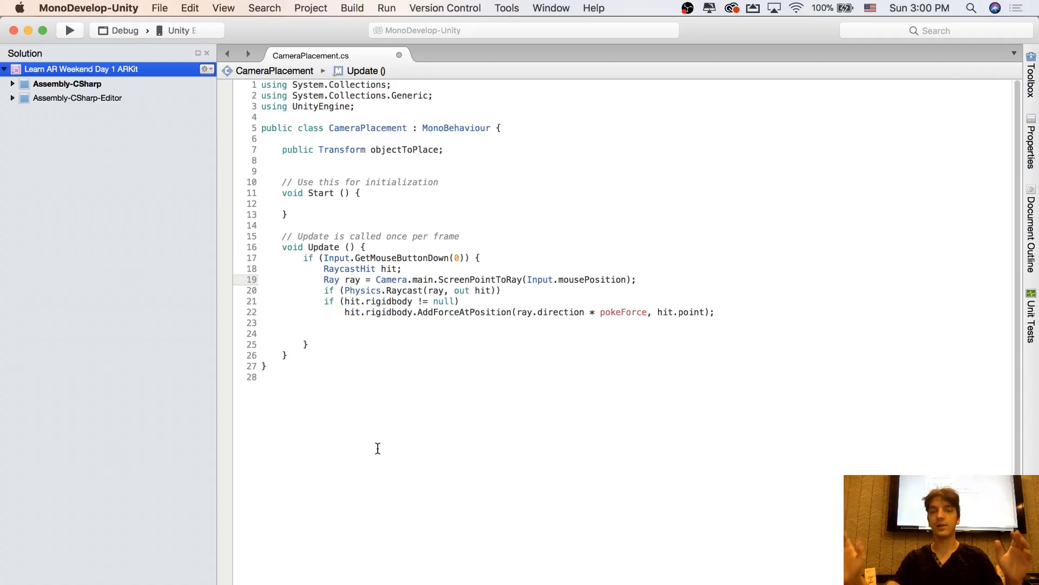
Put the script window away and switch to the Unity editor to view the ARBasketball scene
left_click(28, 31)
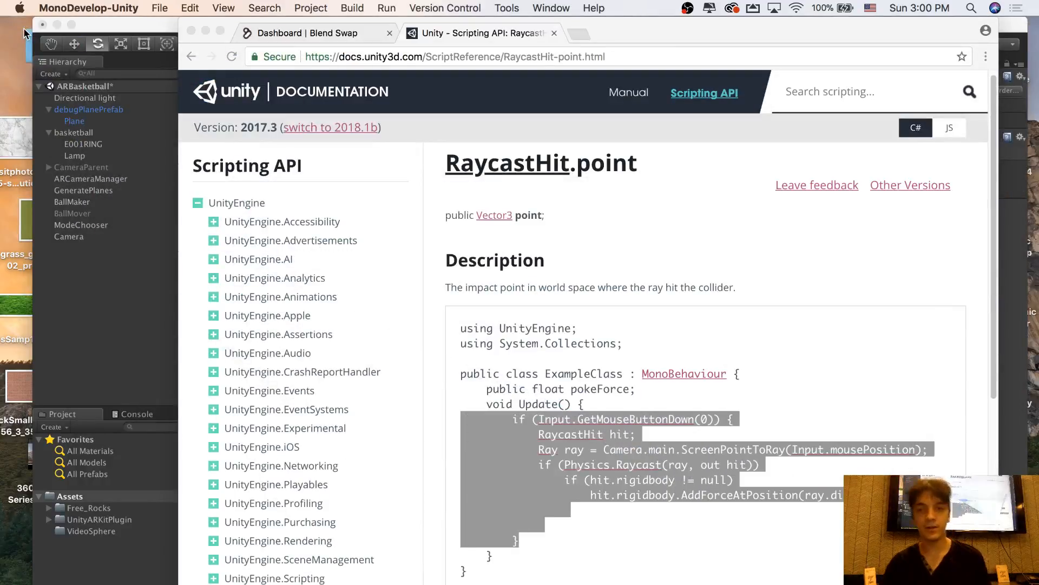
left_click(133, 282)
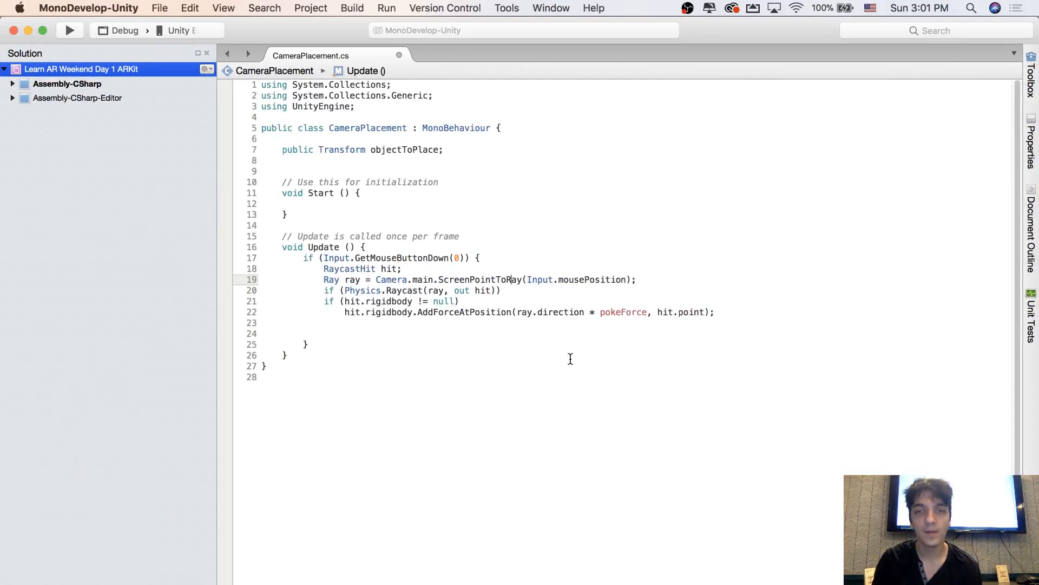
Delete the hit.rigidbody null check and its AddForceAtPosition line below the Physics.Raycast condition in the CameraPlacement script
left_click(545, 299)
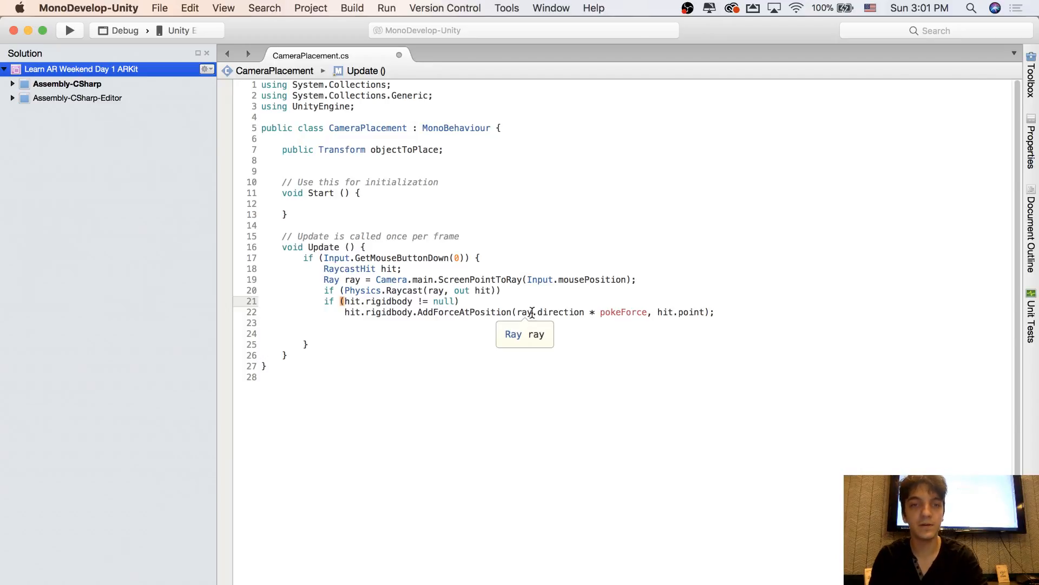
left_click(472, 290)
left_click(373, 289)
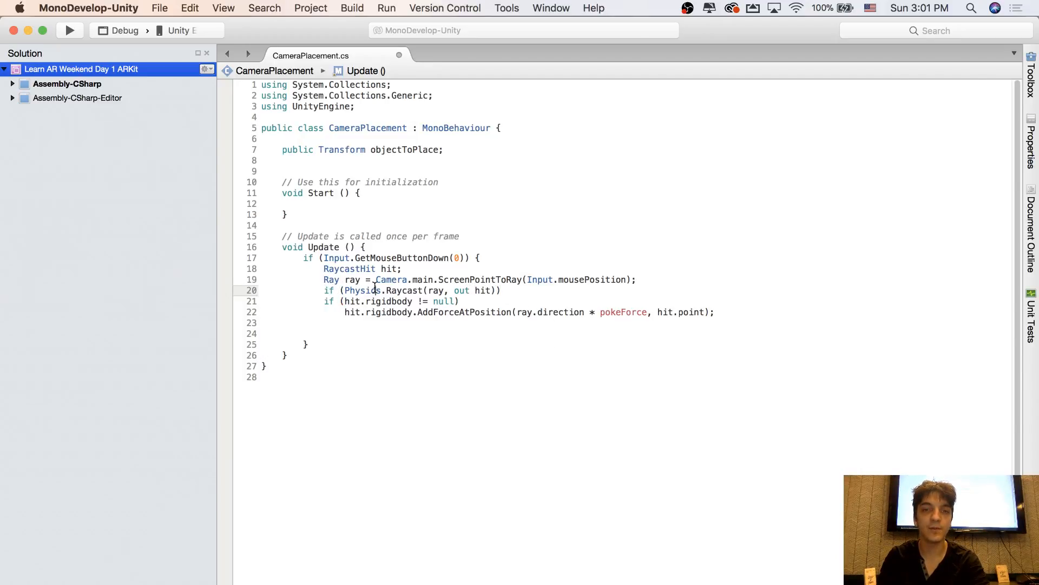
left_click(502, 290)
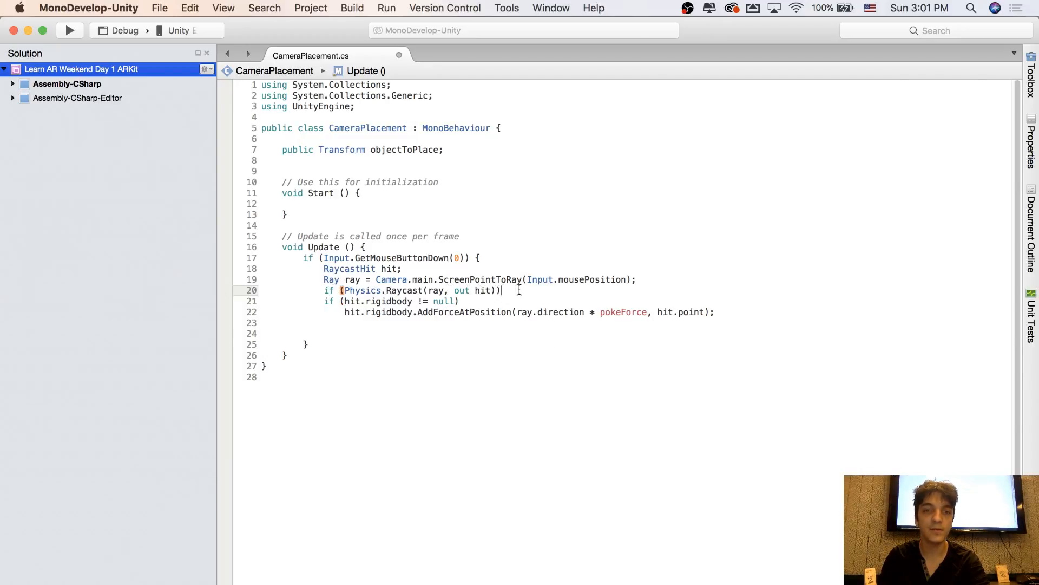
double_click(330, 301)
left_click_drag(339, 301, 728, 315)
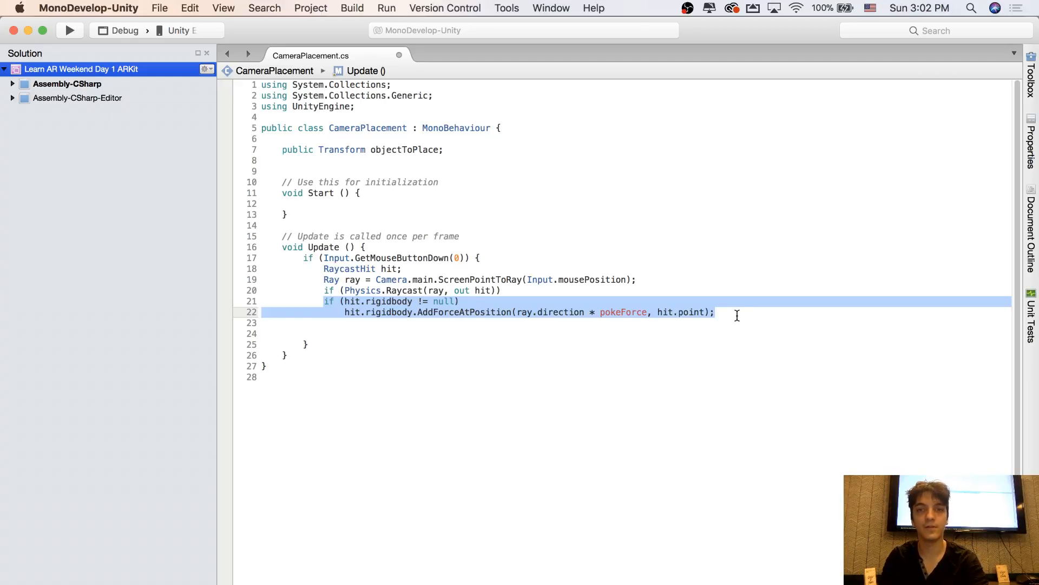
left_click(720, 315)
left_click_drag(721, 315, 318, 302)
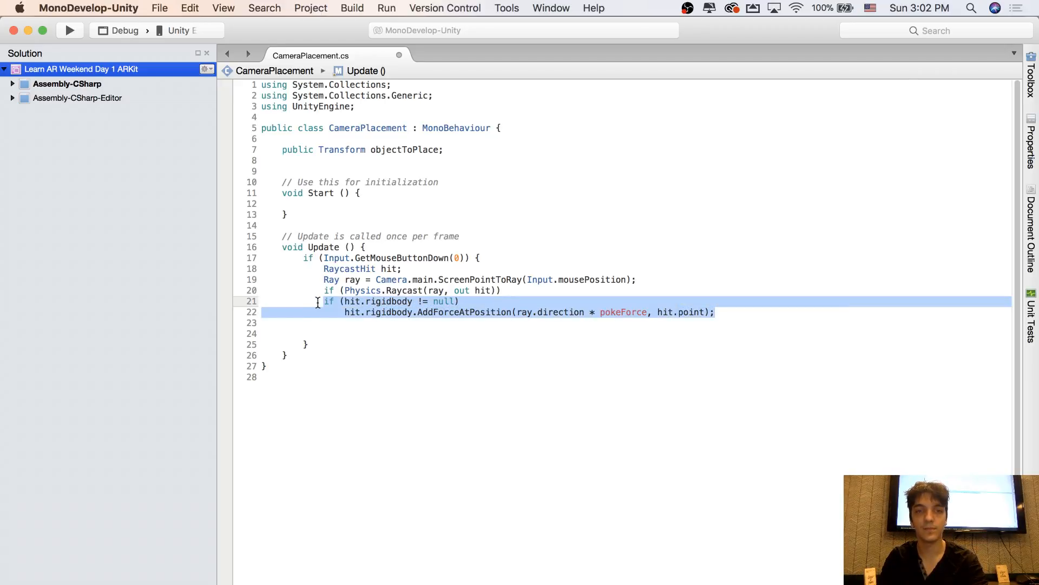
key("BackSpace")
Give the Physics.Raycast if statement an opening and a closing brace with blank lines between them
left_click(356, 291)
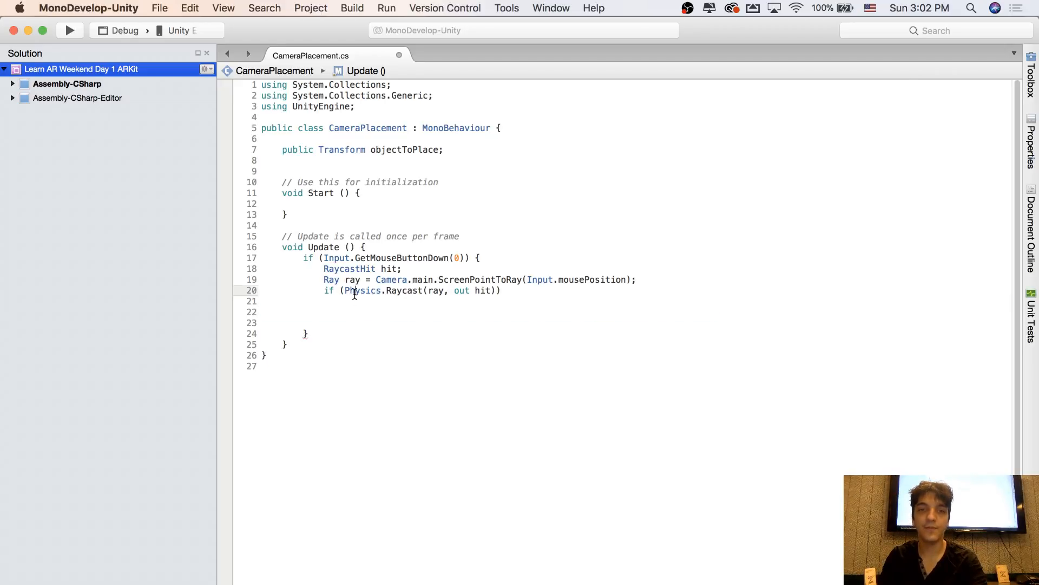
left_click(465, 291)
left_click(511, 291)
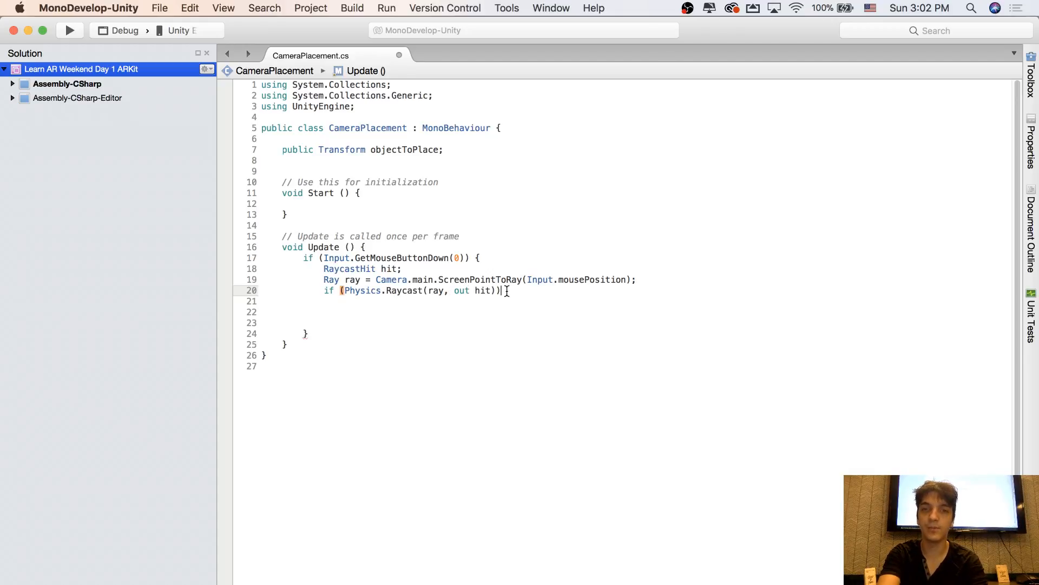
type("{")
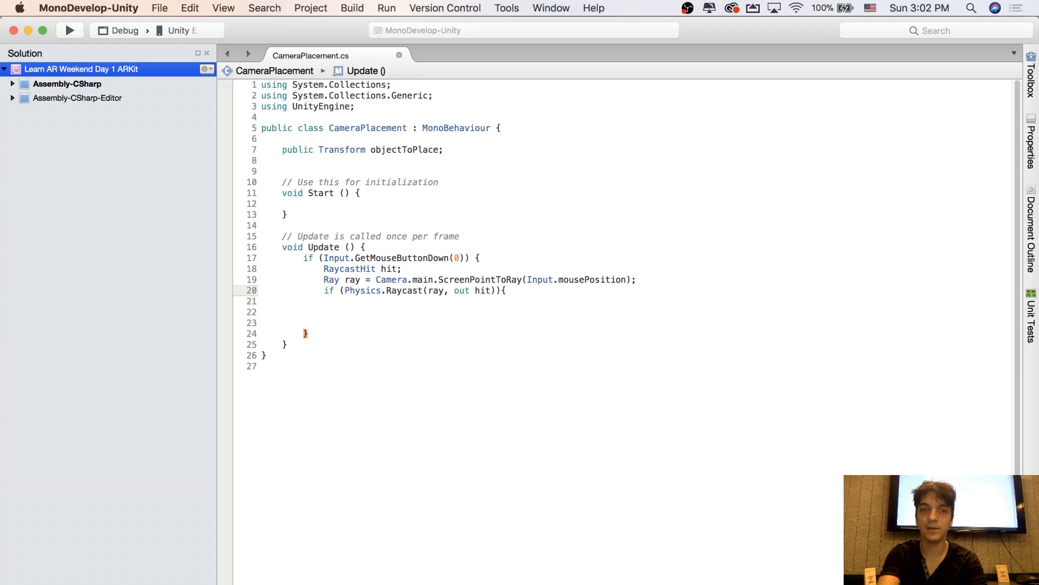
key("Return")
key("Return")
key("Return")
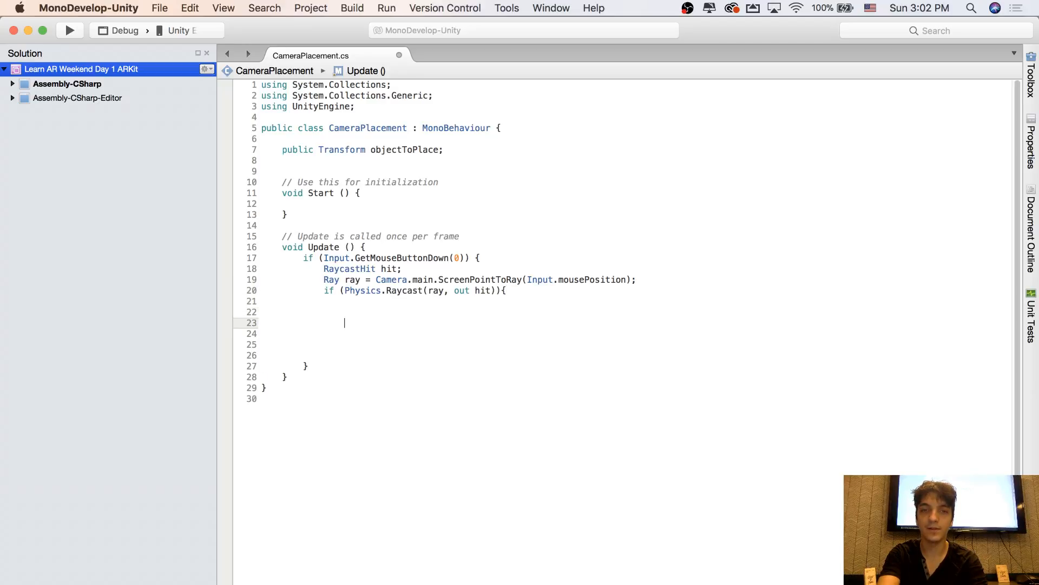
type("}")
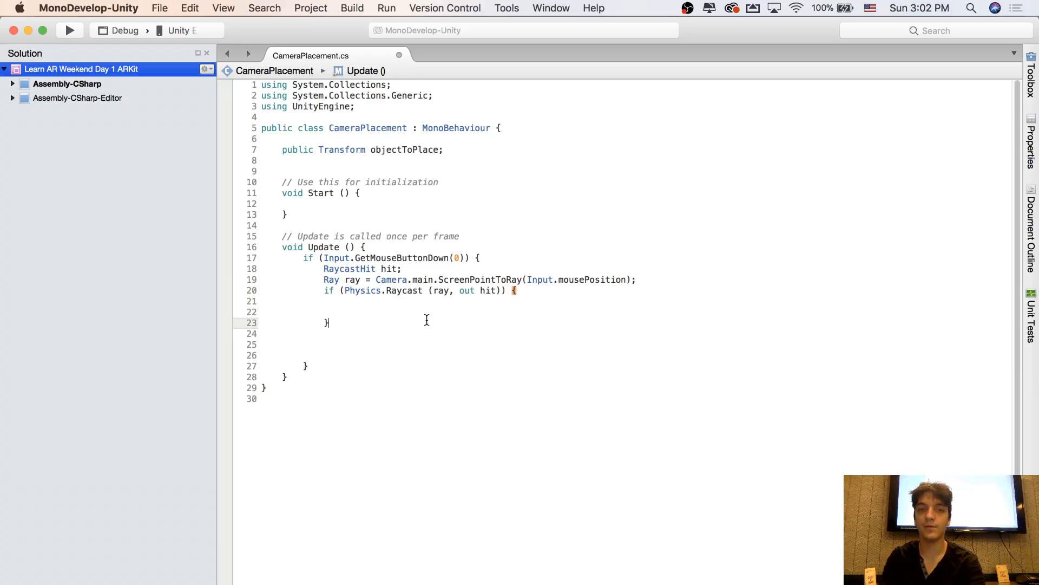
Review the Physics.Raycast if block, checking its condition, its braces and the empty body between them
left_click_drag(427, 320, 531, 324)
left_click(524, 297)
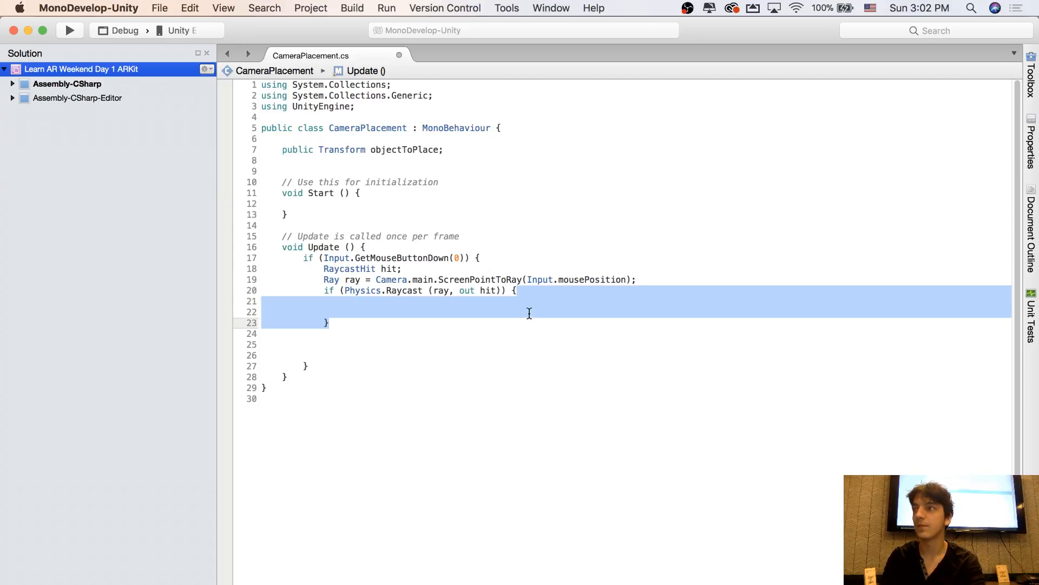
left_click(527, 309)
left_click(525, 295)
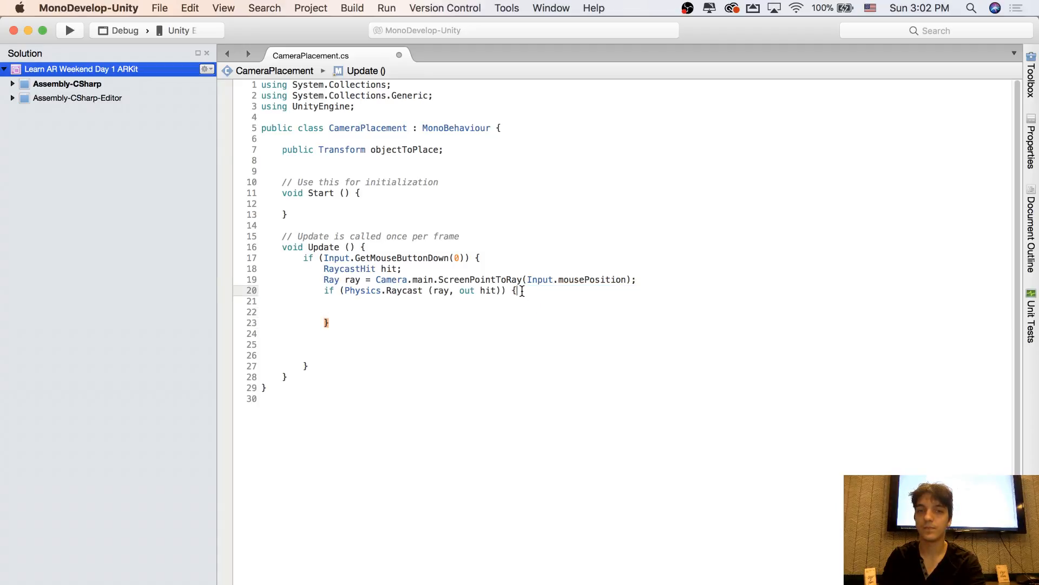
left_click_drag(323, 292, 506, 293)
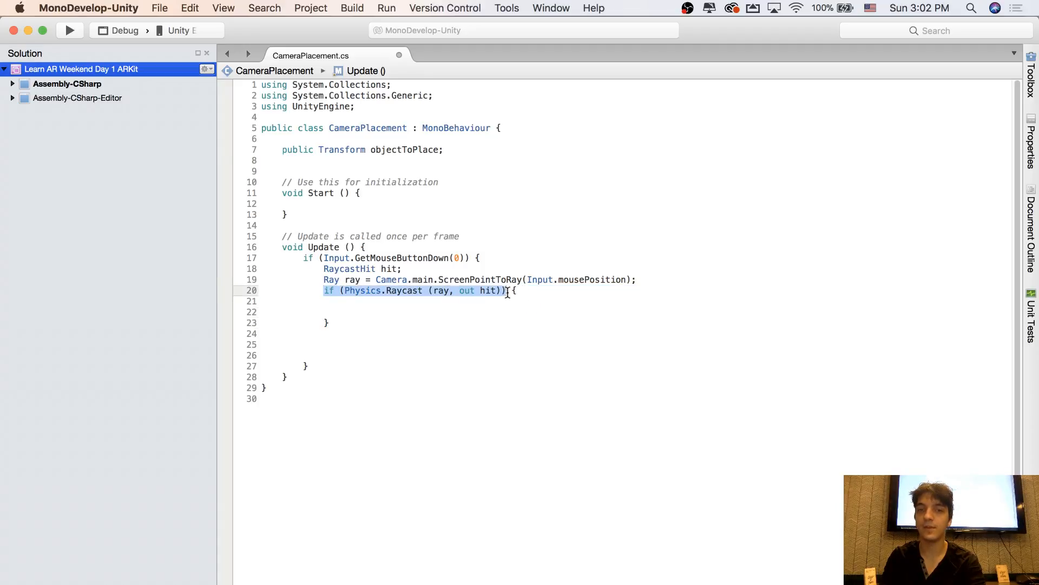
left_click(514, 292)
left_click(332, 319)
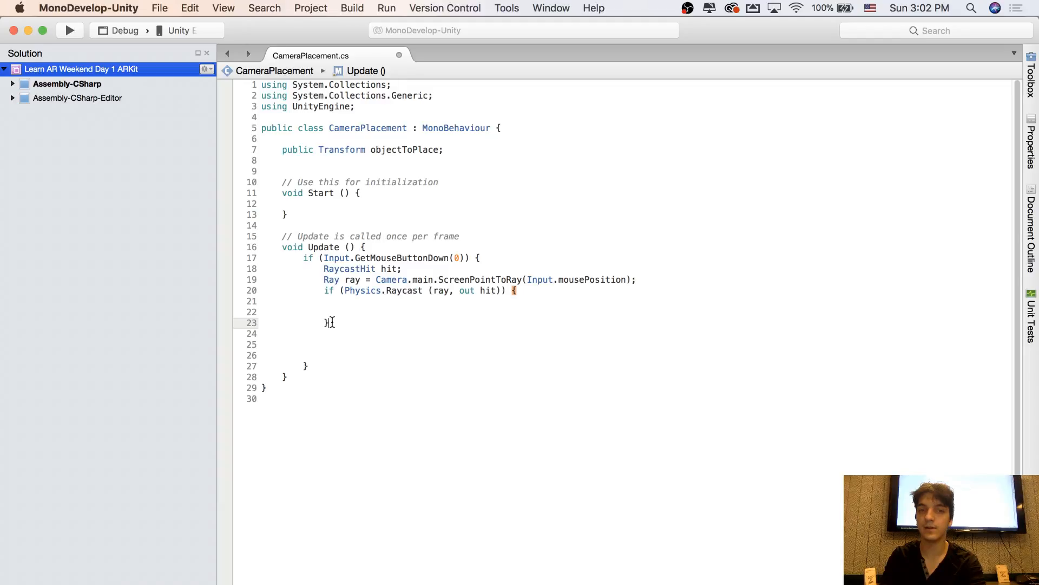
left_click(332, 309)
mouse_move(347, 313)
left_mouse_down()
mouse_move(344, 301)
mouse_move(395, 291)
left_mouse_up()
left_click(345, 301)
left_click(395, 291)
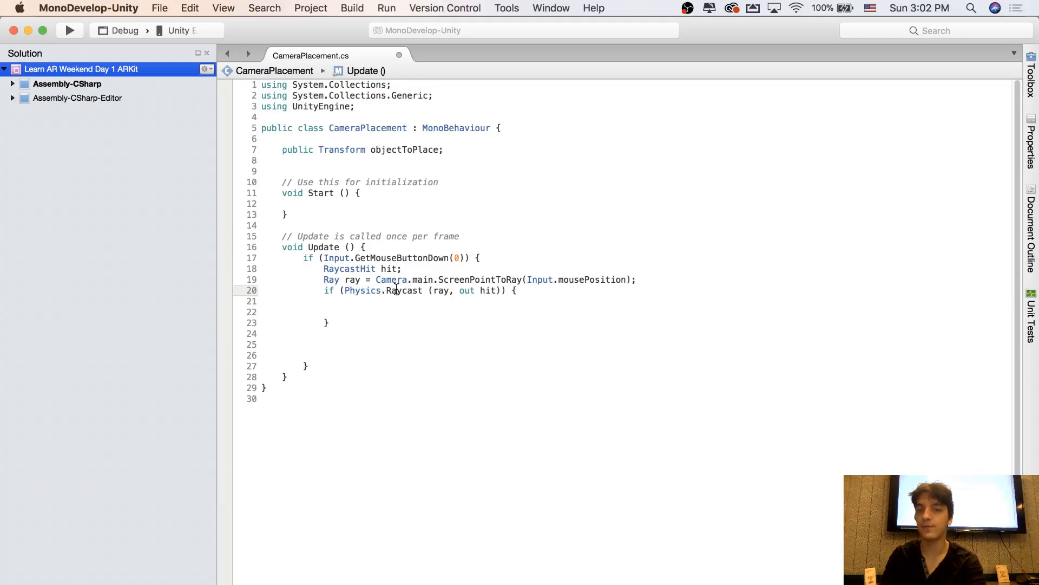
Write the statement objectToPlace.position = hit.point; inside the Physics.Raycast if block
left_click(386, 302)
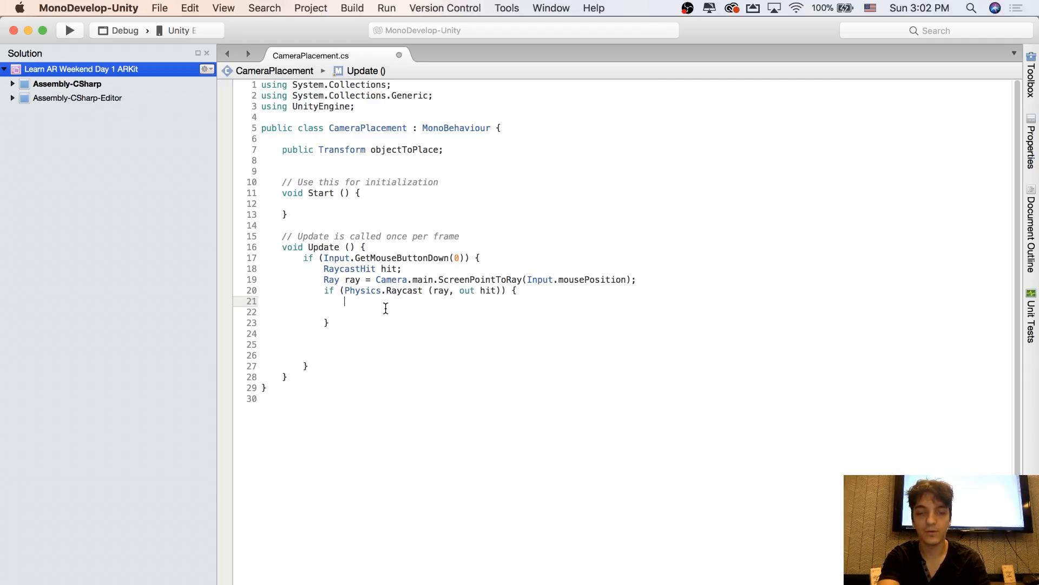
type("objectToP")
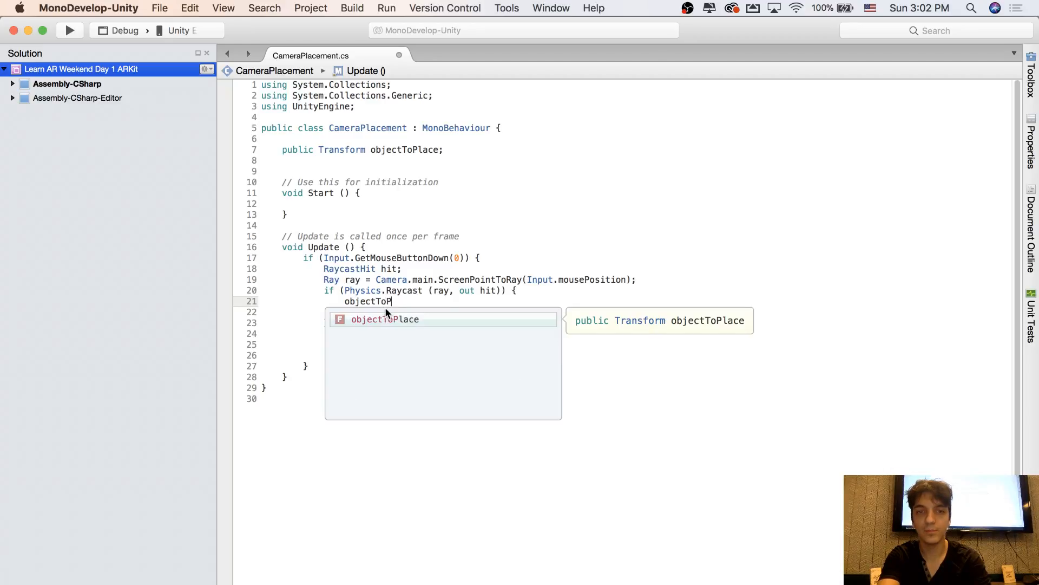
type("lace.position")
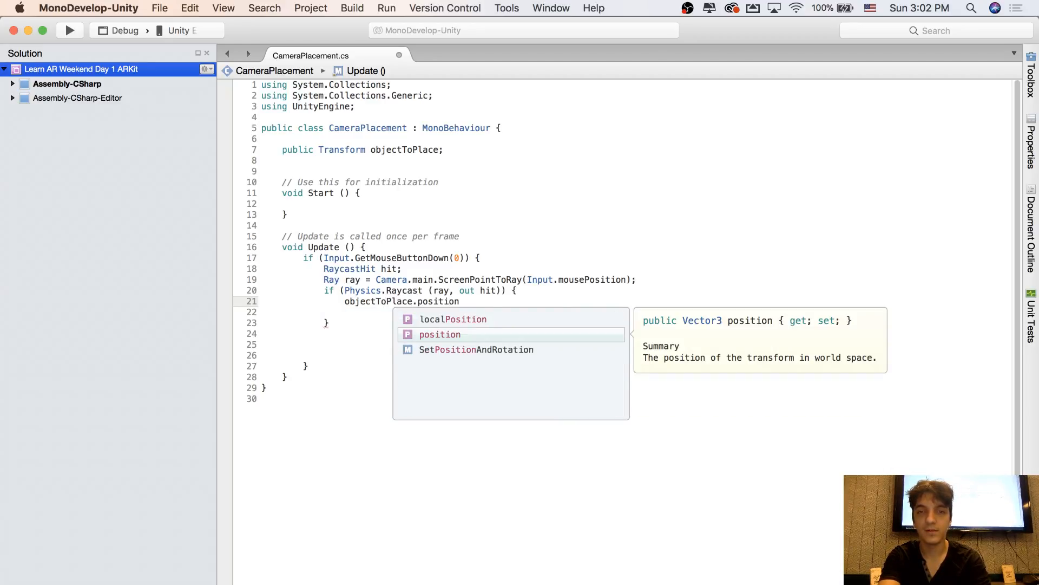
type(" = ")
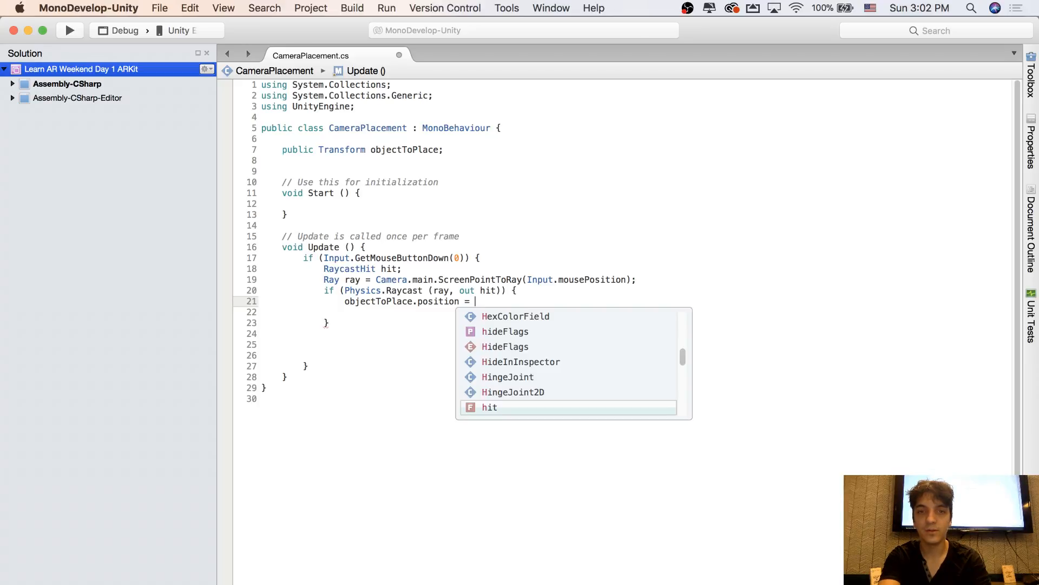
type("hit.p")
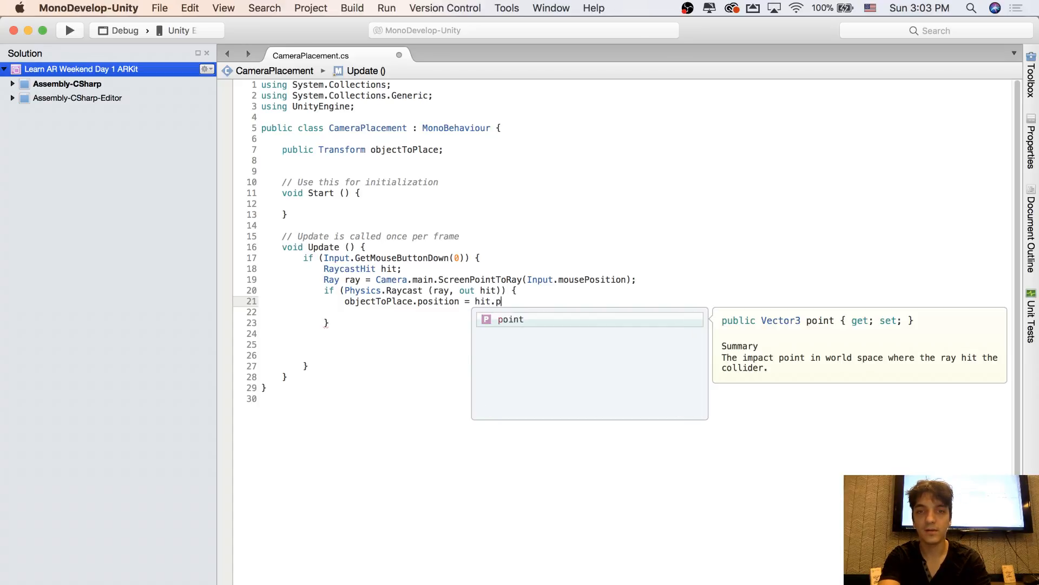
key("Return")
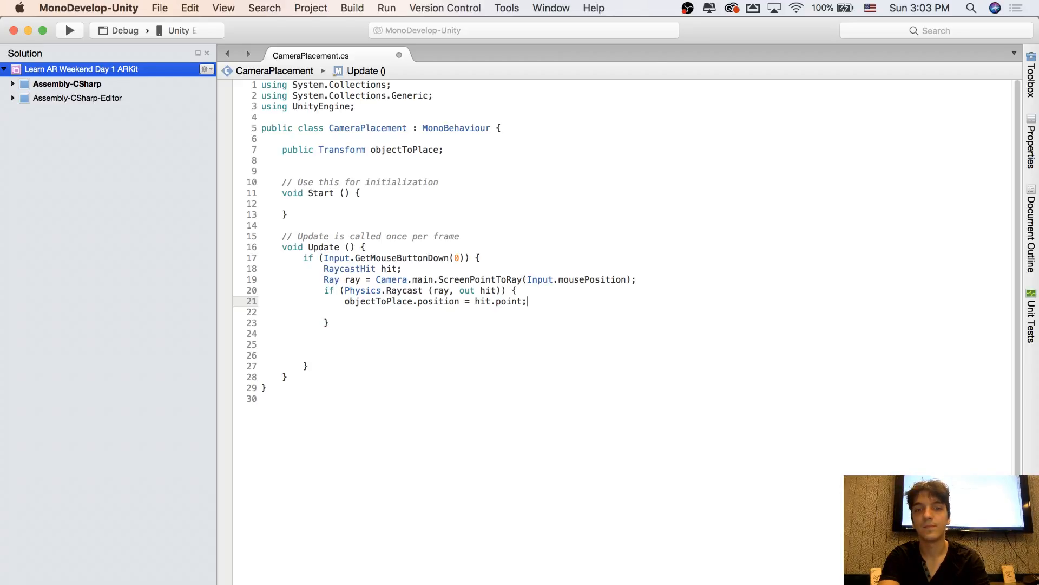
Save the CameraPlacement script, switch to Unity and attach the script to the Camera object in the ARBasketball scene
key("super+s")
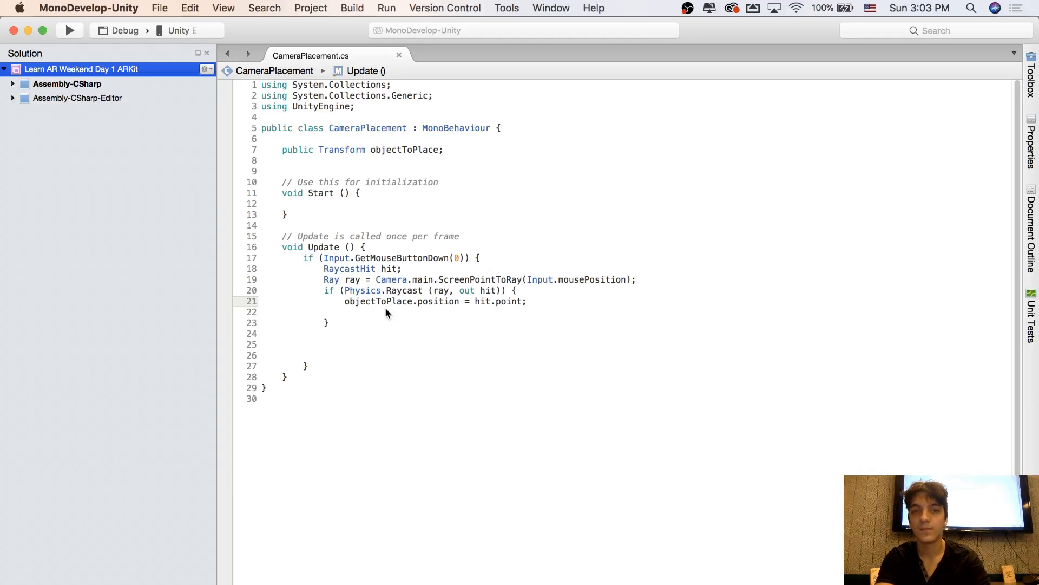
left_click(421, 291)
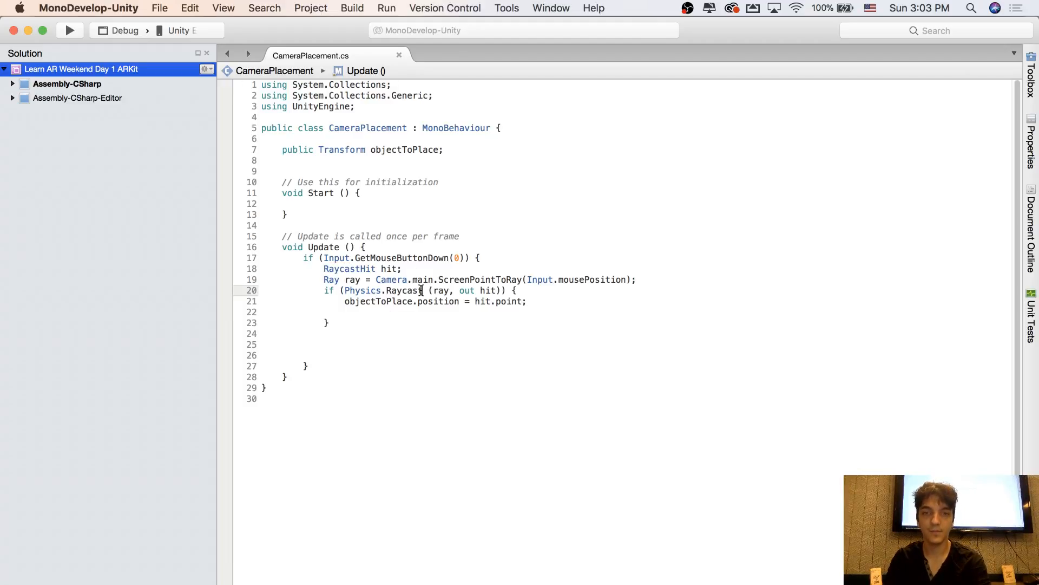
key("super+Tab")
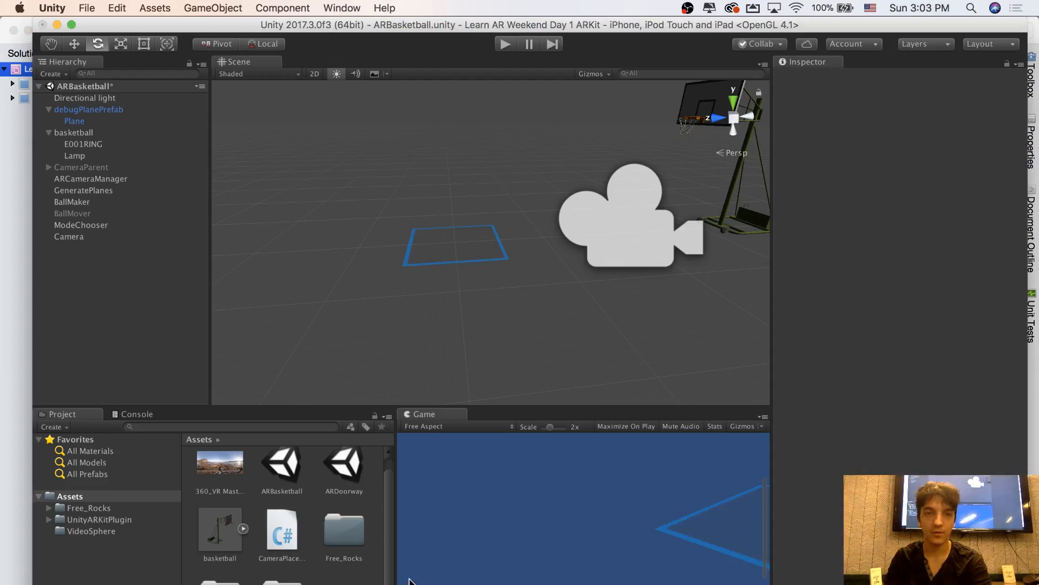
left_click(69, 237)
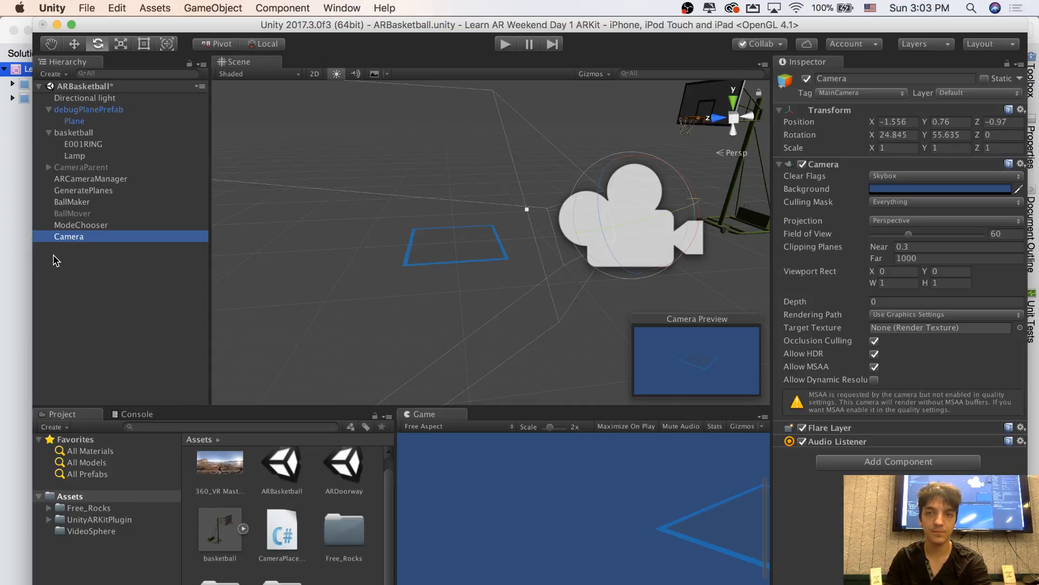
left_click_drag(281, 533, 70, 238)
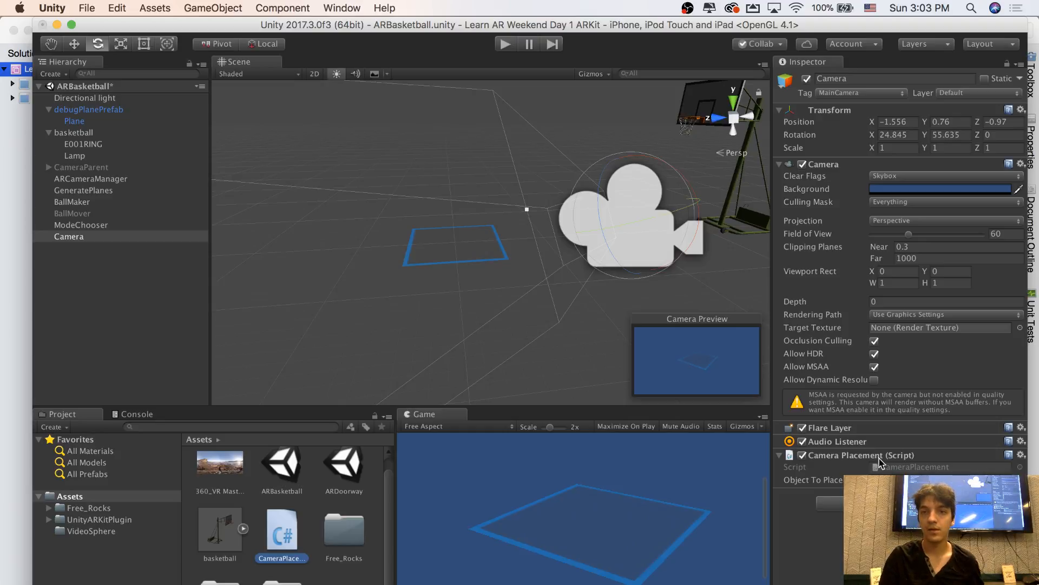
Assign the basketball object as Object To Place in the Camera's Camera Placement component
key("alt")
right_click_drag(380, 249, 487, 246)
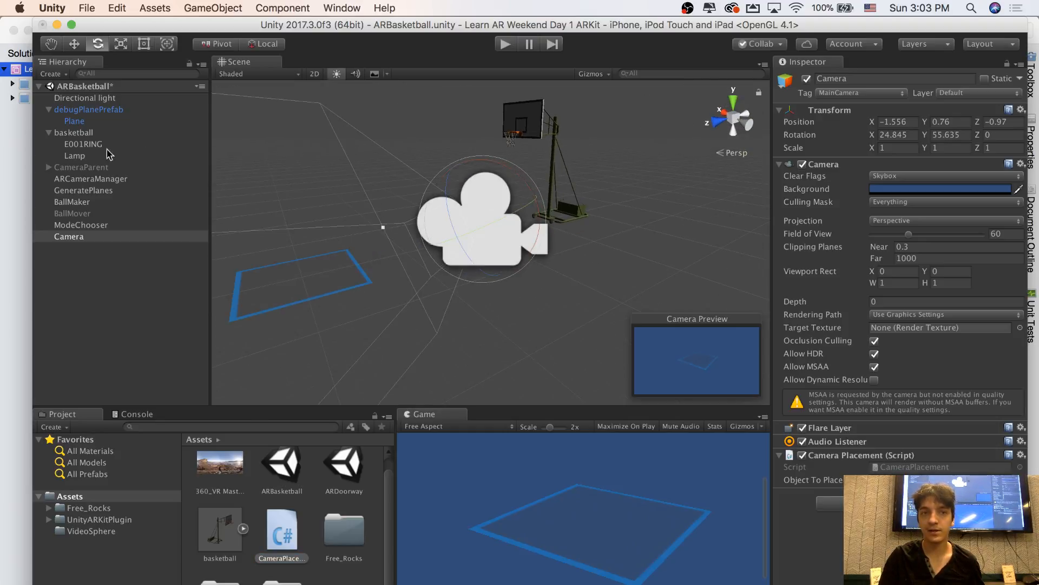
left_click(74, 133)
left_click(69, 237)
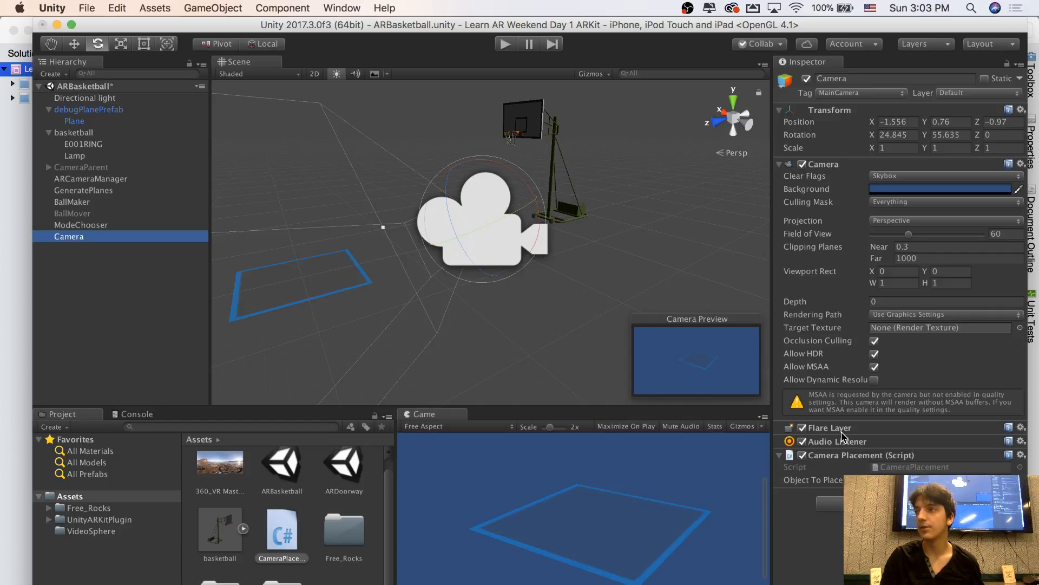
Play-test the scene by placing the basketball hoop at many different points across the debug plane in the Game view, and end play mode
left_click(506, 45)
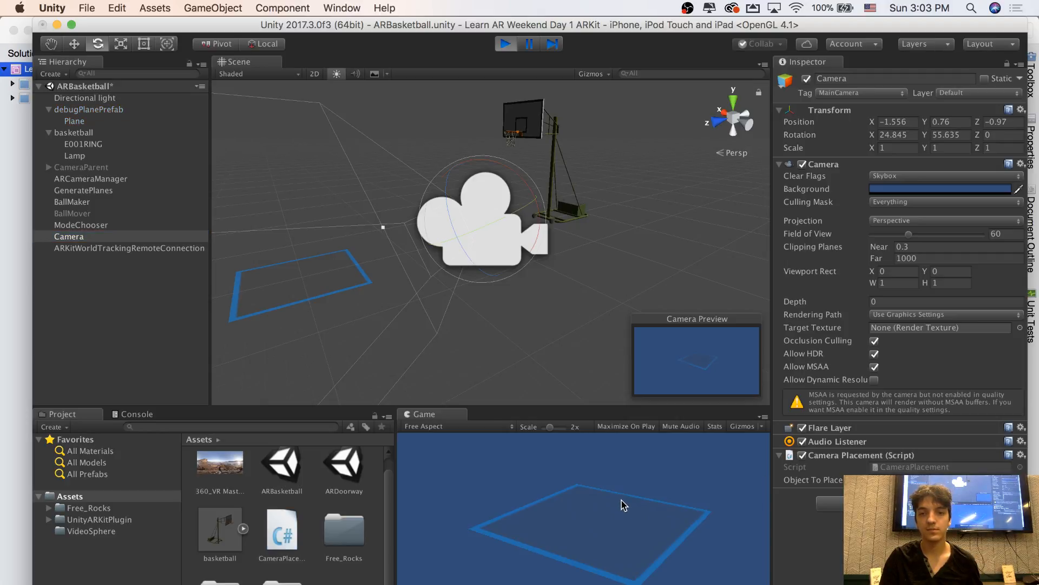
left_click(658, 510)
left_click(597, 500)
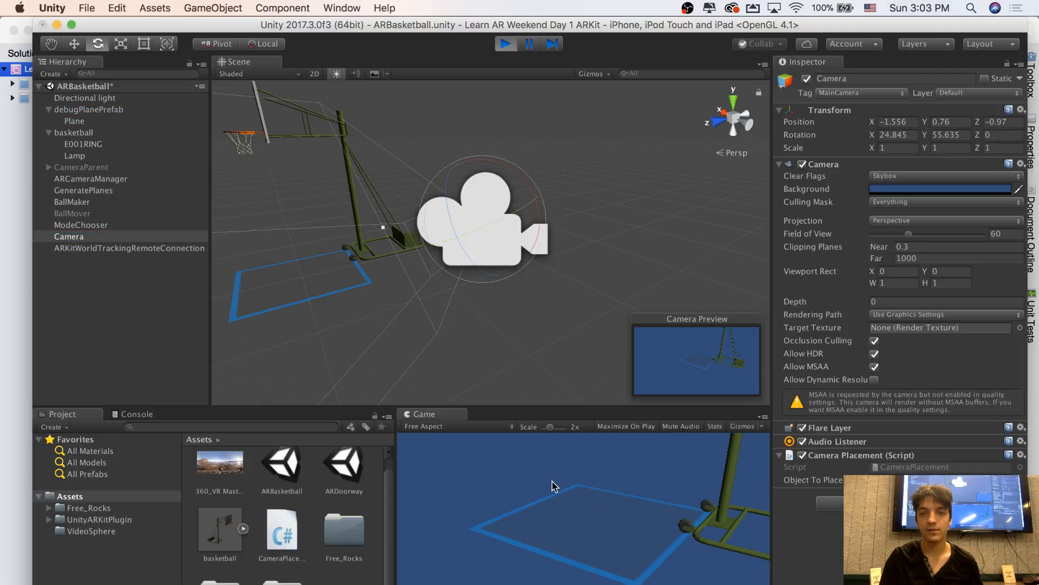
left_click(564, 494)
left_click(568, 525)
left_click(643, 519)
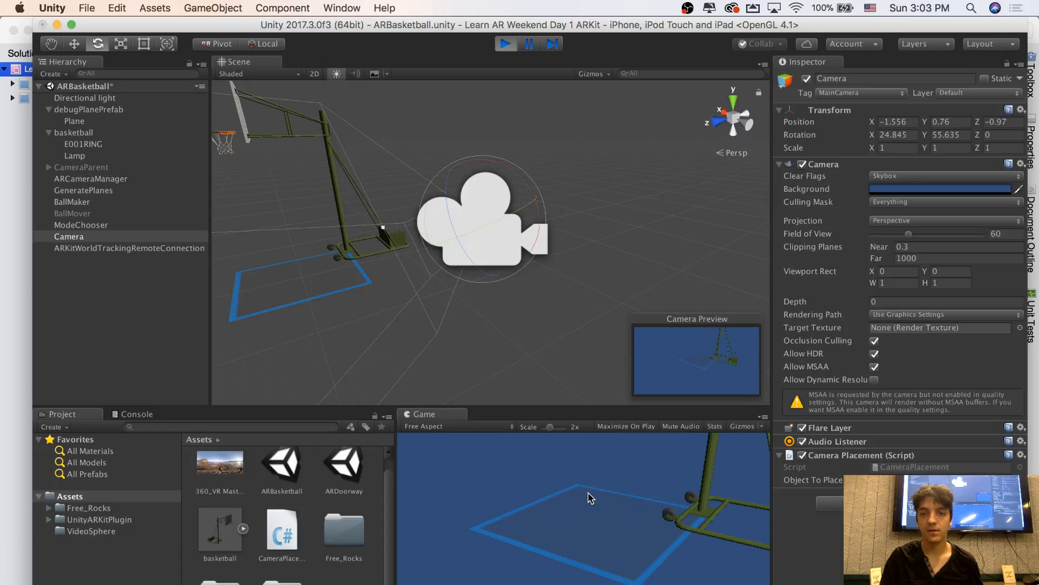
left_click(557, 502)
left_click(550, 527)
left_click(566, 487)
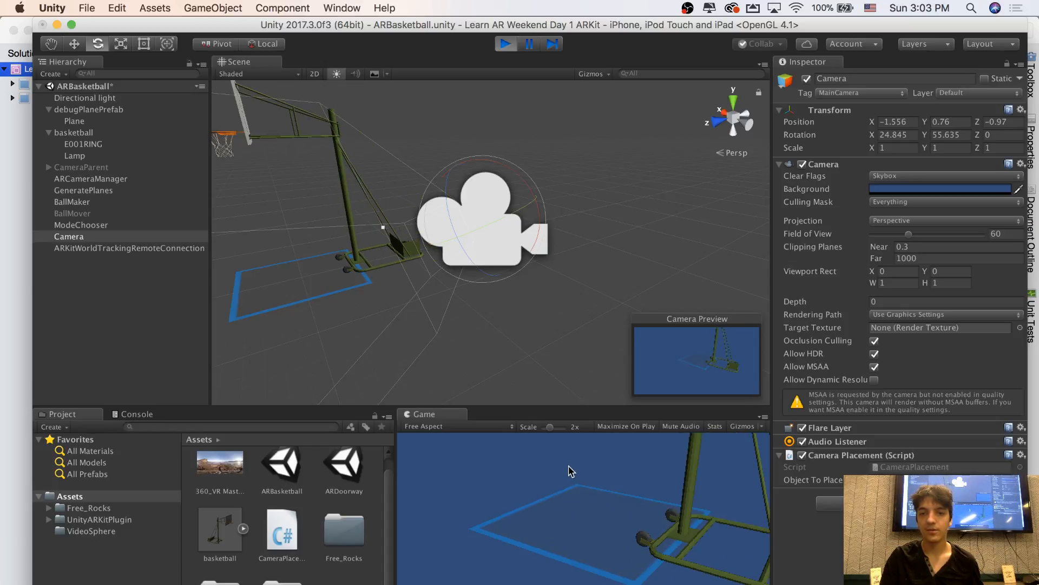
left_click(579, 494)
left_click(608, 534)
left_click(645, 524)
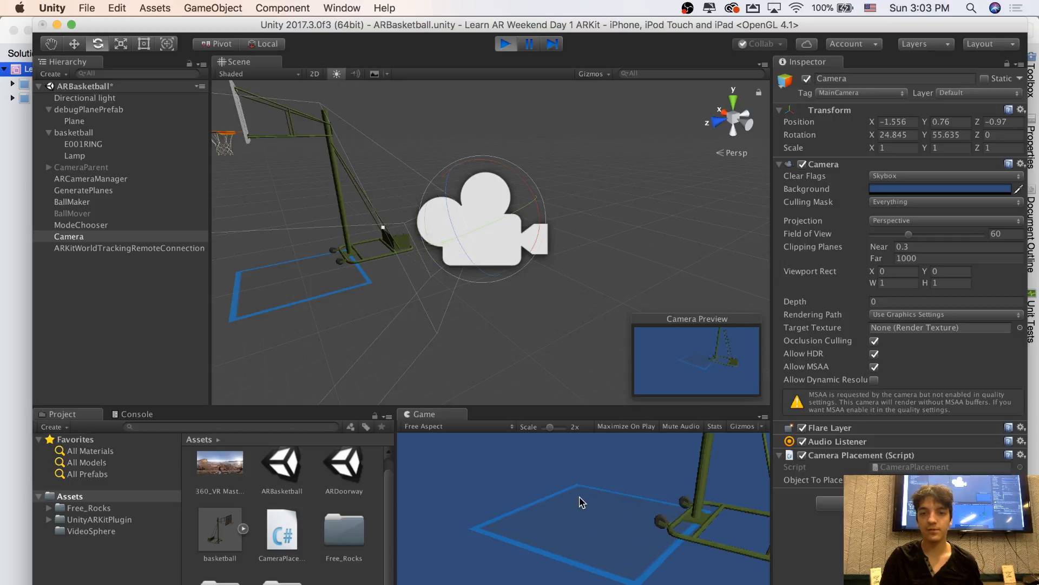
left_click(550, 505)
left_click(523, 528)
left_click(557, 535)
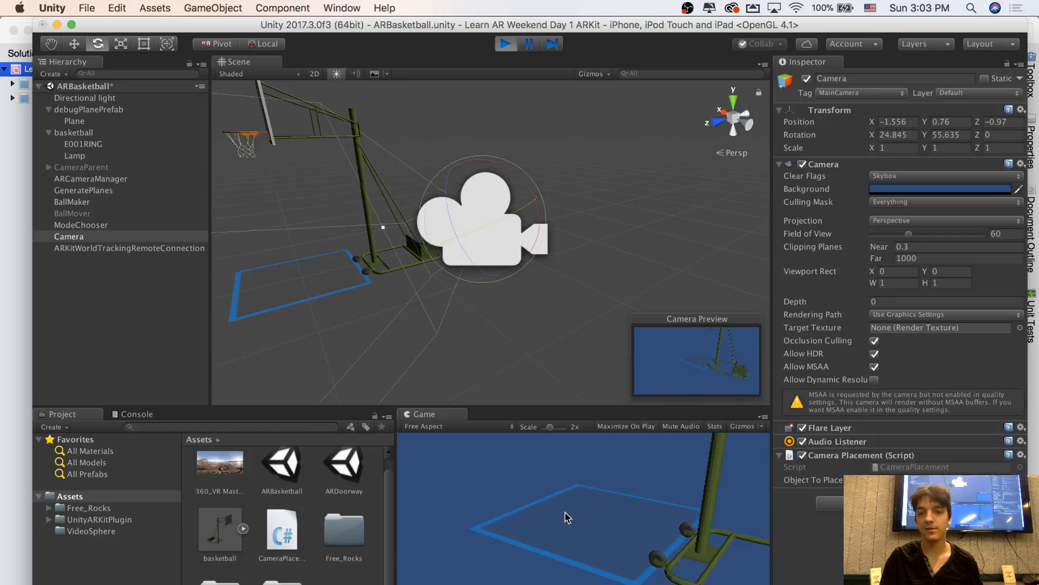
left_click(573, 498)
left_click(567, 523)
left_click(582, 544)
left_click(580, 497)
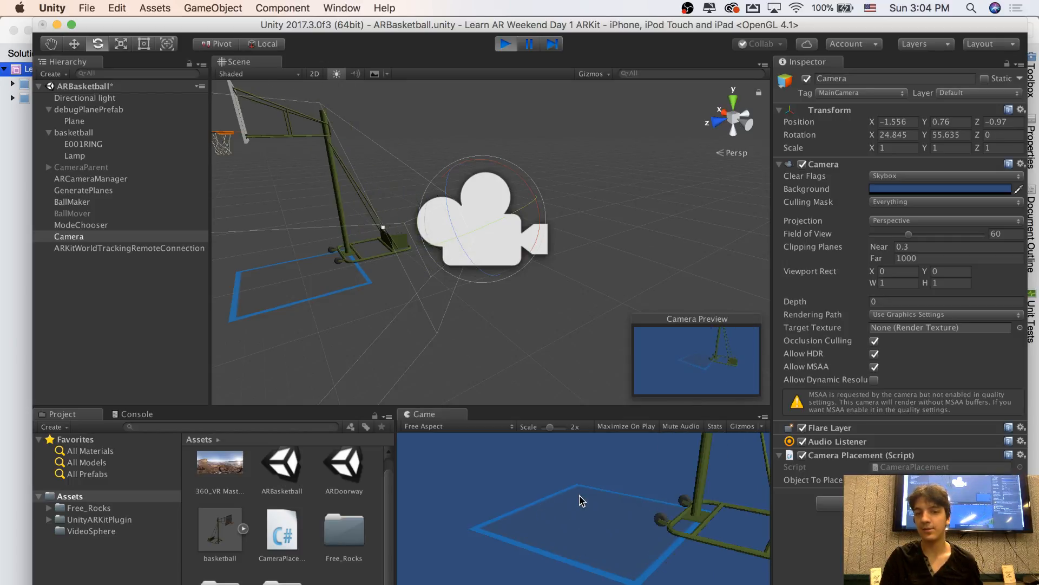
left_click(563, 518)
left_click(559, 517)
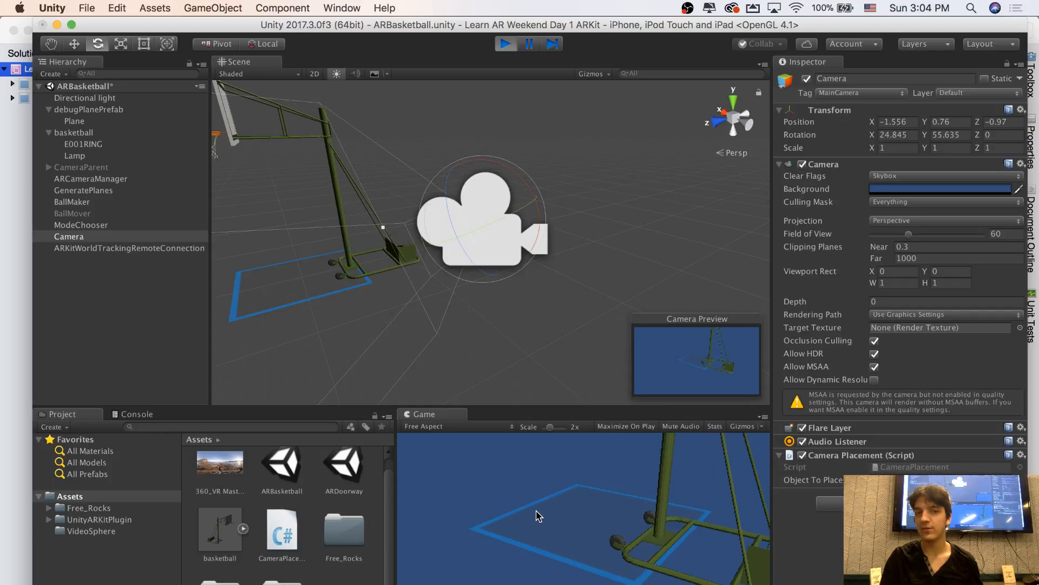
left_click(565, 512)
left_click(578, 506)
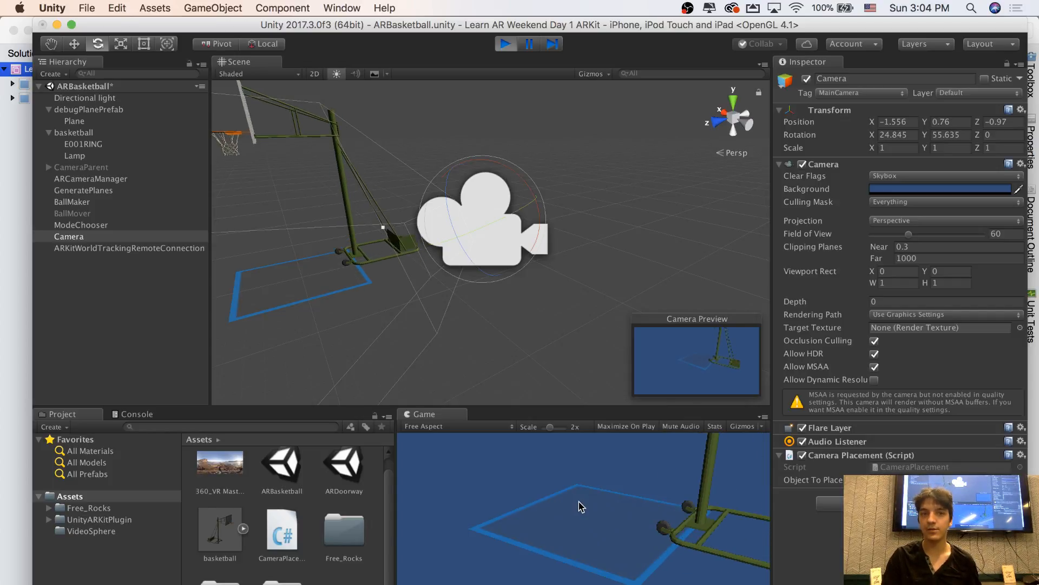
left_click(594, 512)
left_click(582, 531)
left_click(578, 497)
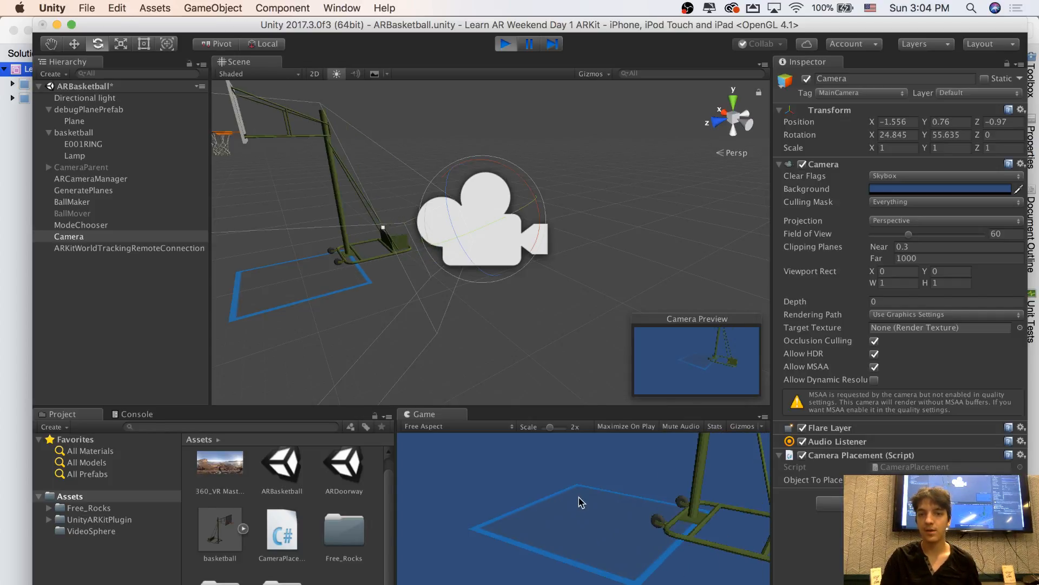
left_click(615, 505)
left_click(637, 526)
left_click(654, 540)
left_click(634, 553)
left_click(592, 536)
left_click(514, 520)
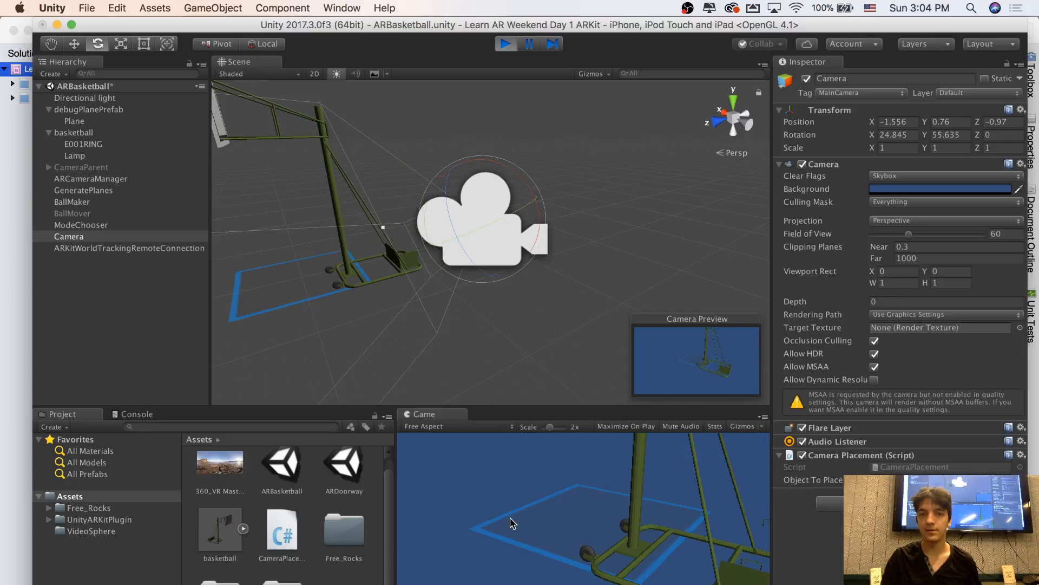
left_click(568, 507)
left_click(600, 508)
left_click(641, 511)
left_click(626, 553)
left_click(534, 515)
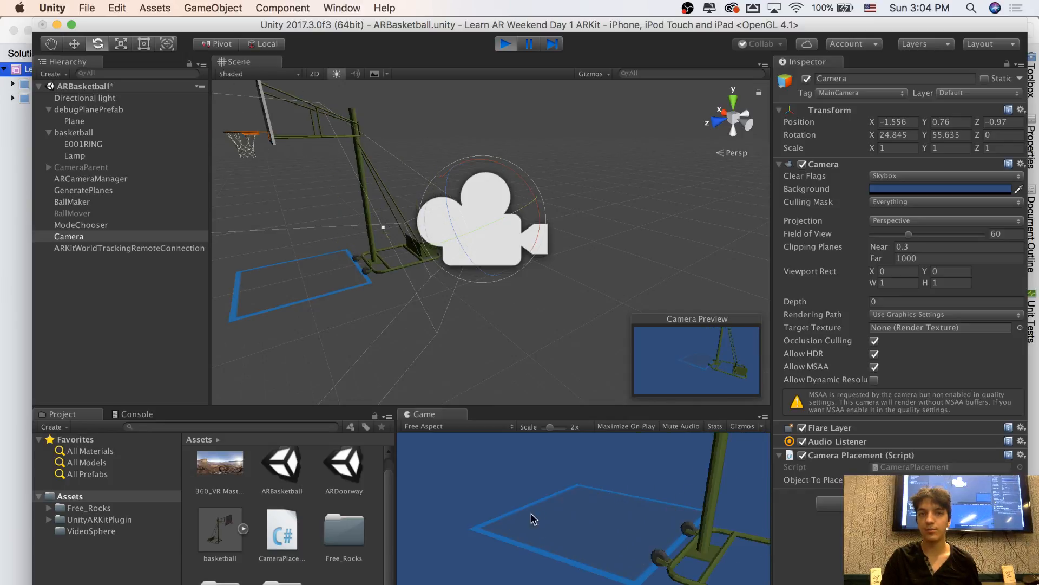
left_click(583, 490)
left_click(648, 522)
left_click(629, 540)
left_click(607, 506)
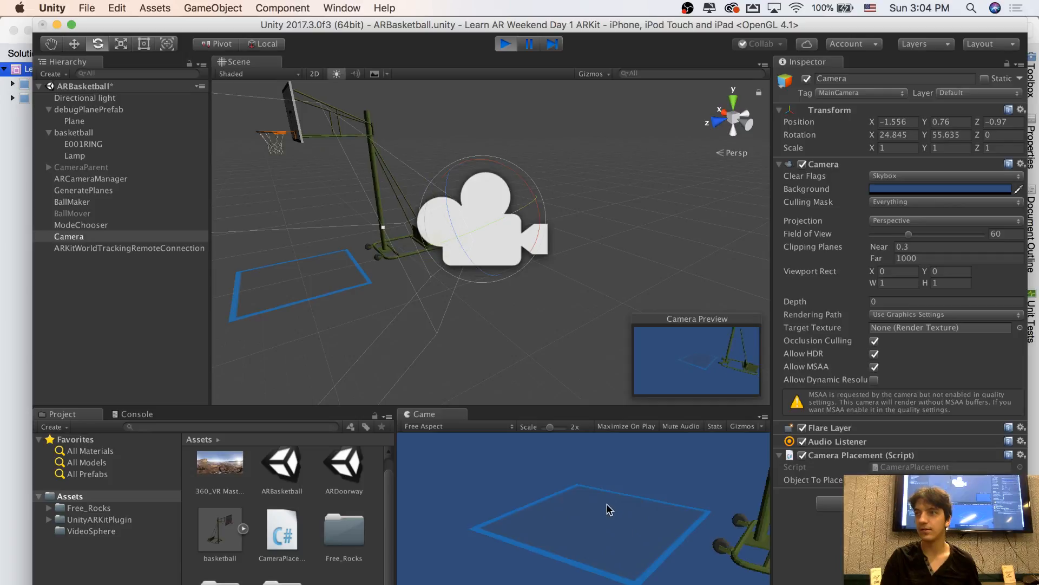
left_click(579, 502)
left_click(580, 503)
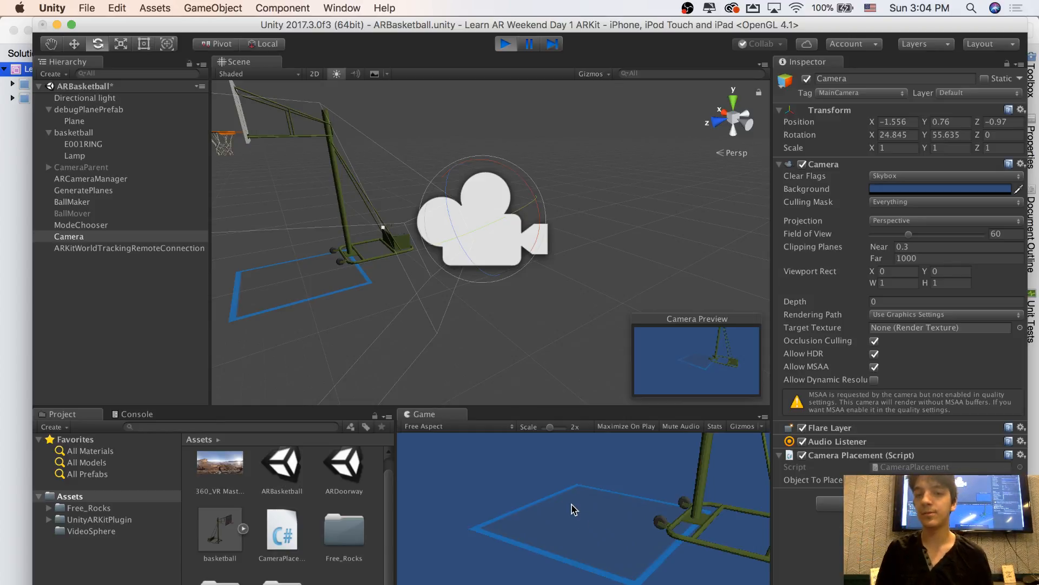
left_click(574, 508)
left_click(506, 43)
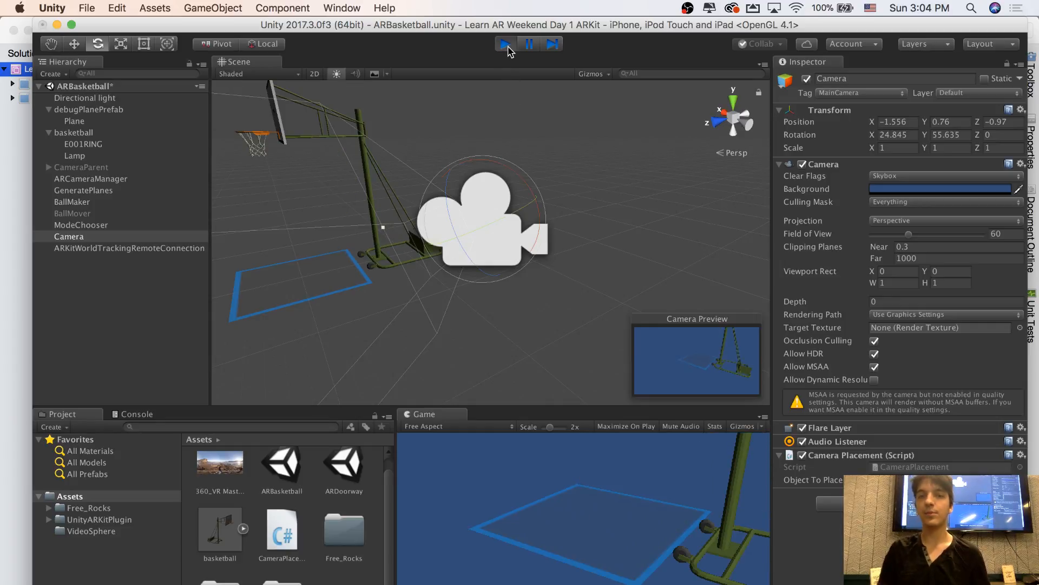
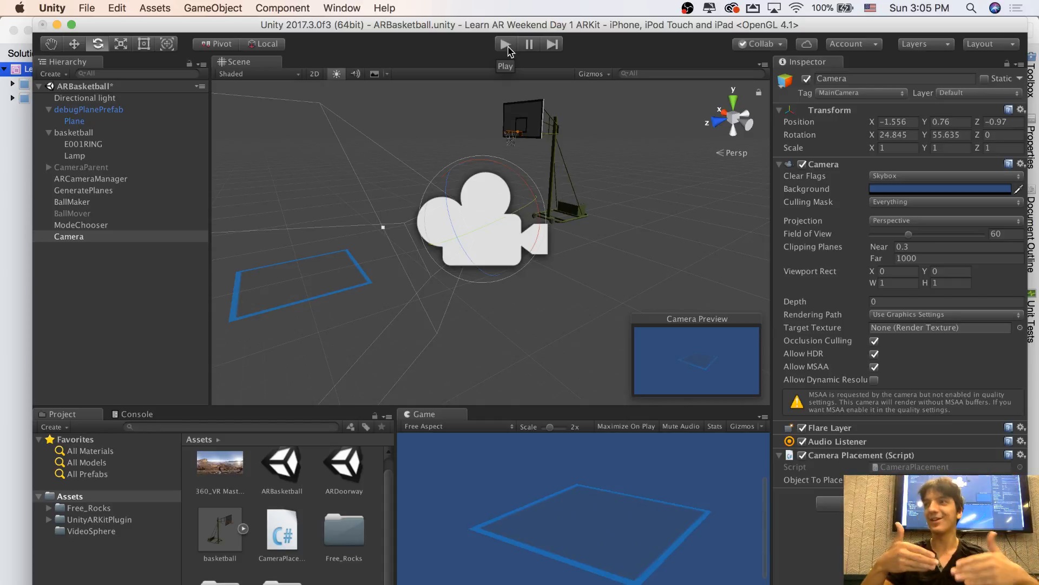
Play-test the scene by placing the hoop at several points on the debug plane in the Game view, and end play mode
left_click(506, 44)
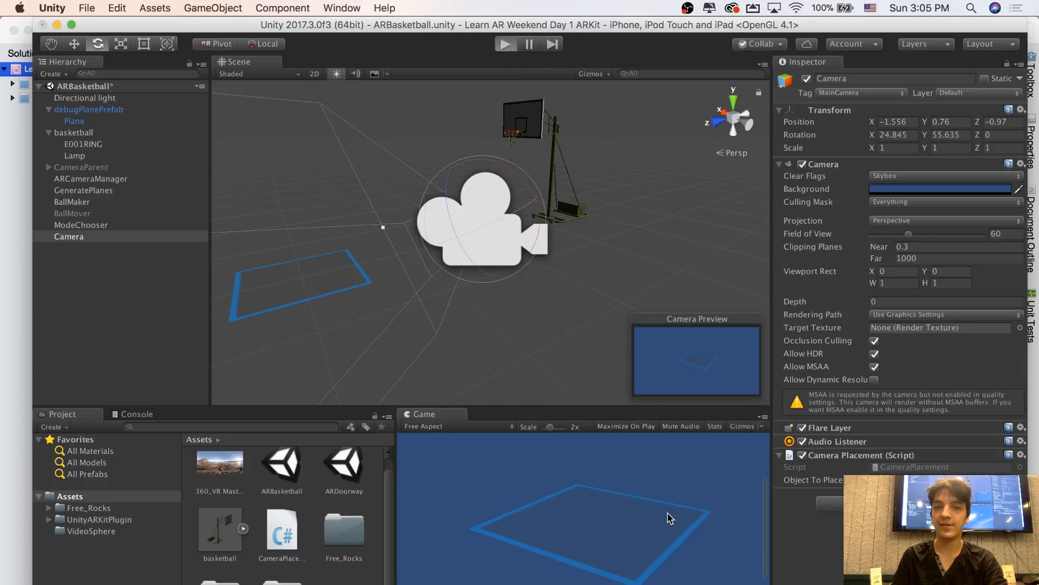
left_click(591, 507)
left_click(545, 521)
left_click(561, 503)
left_click(589, 493)
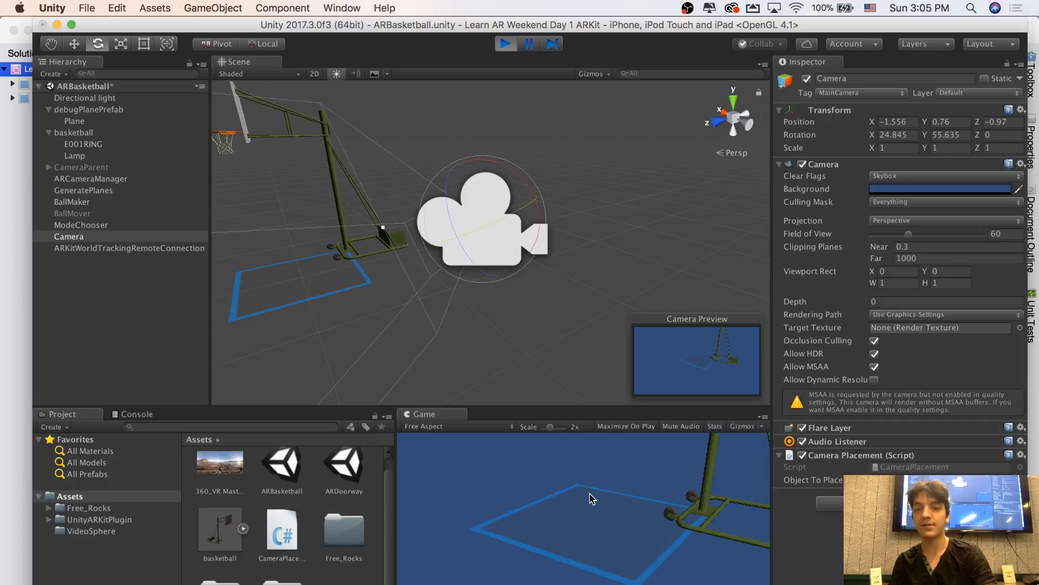
left_click(595, 524)
left_click(605, 533)
left_click(563, 494)
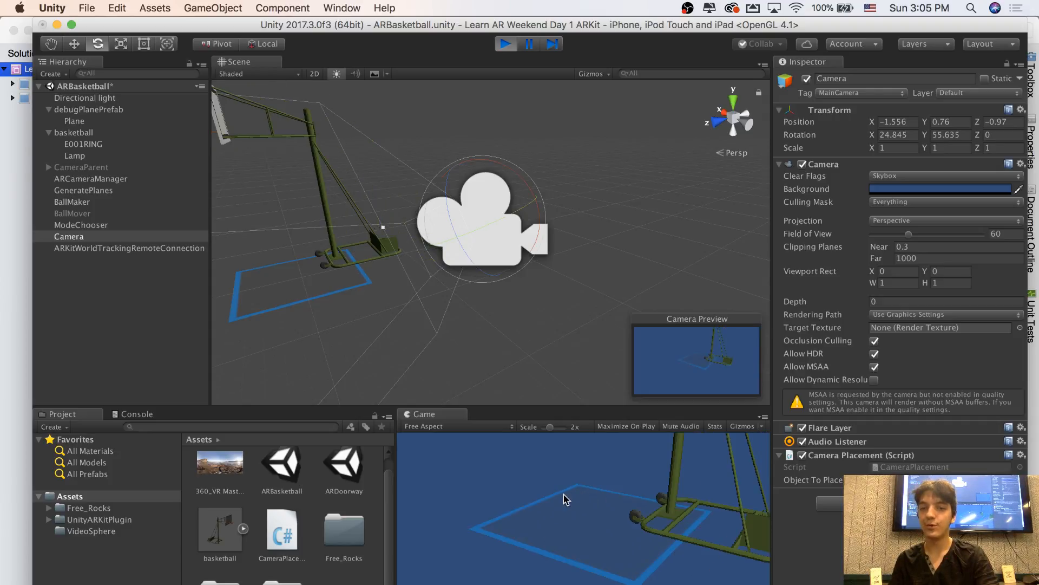
left_click(574, 517)
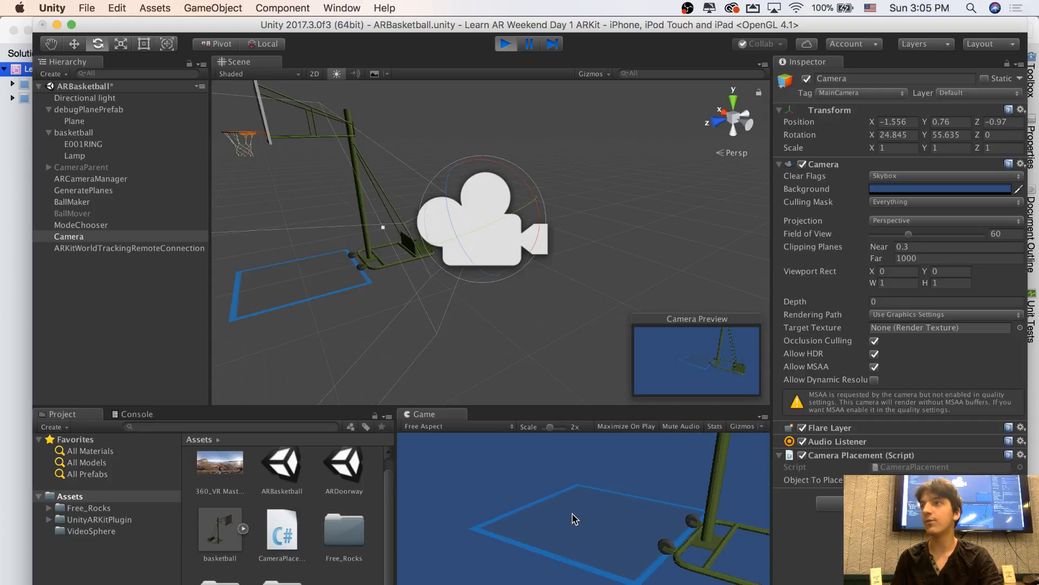
left_click(506, 45)
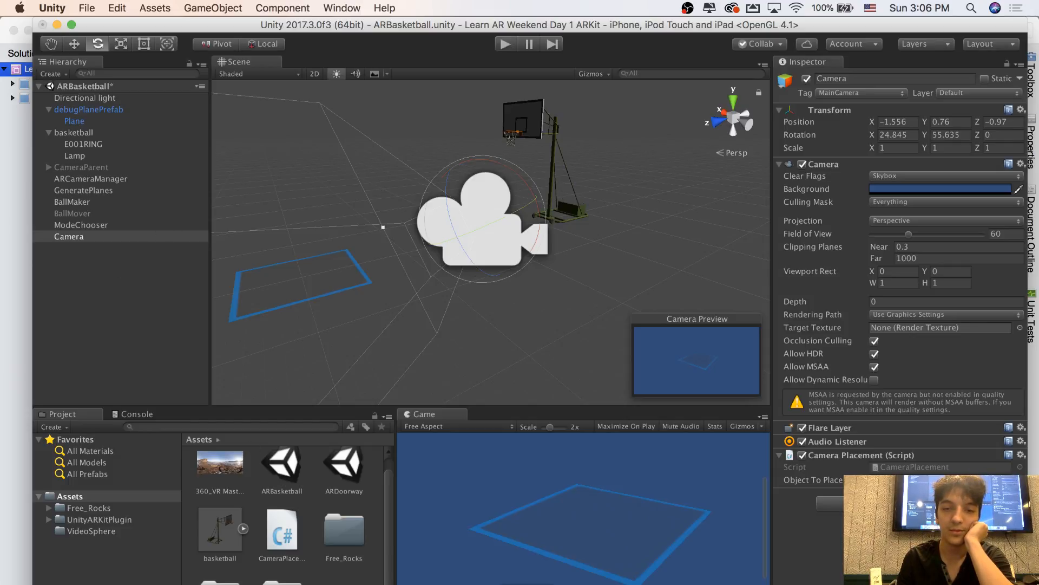
Switch to MonoDevelop and begin an objectToPlace.LookAt ( call on a new line below the position assignment
key("super+Tab")
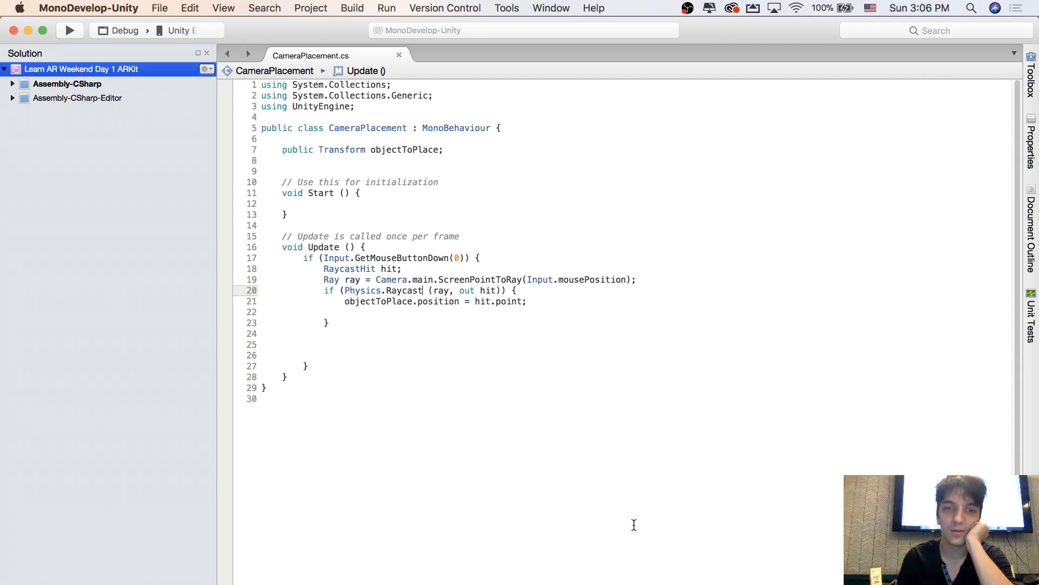
left_click(455, 313)
left_click(459, 301)
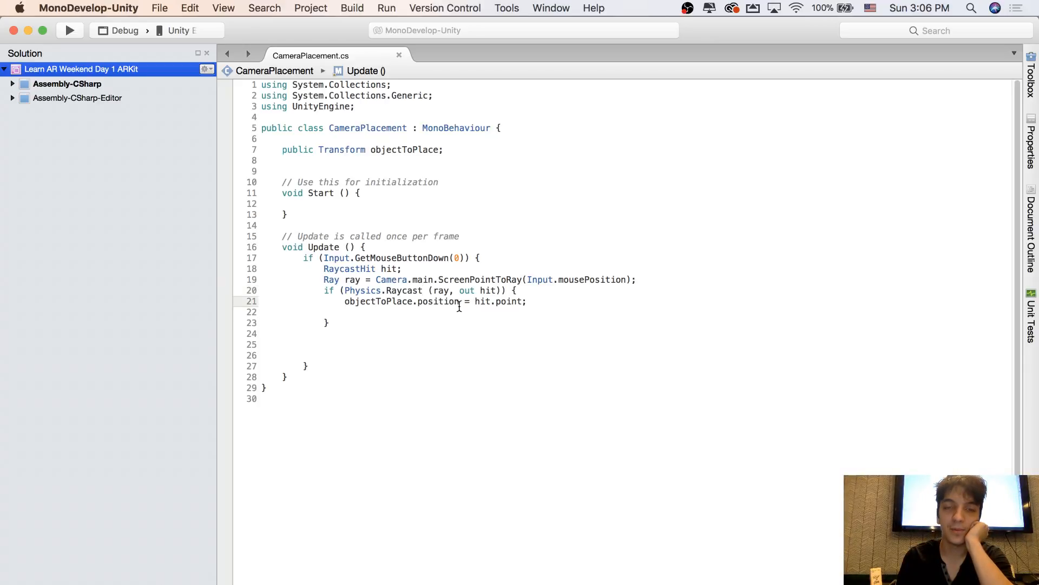
left_click(539, 302)
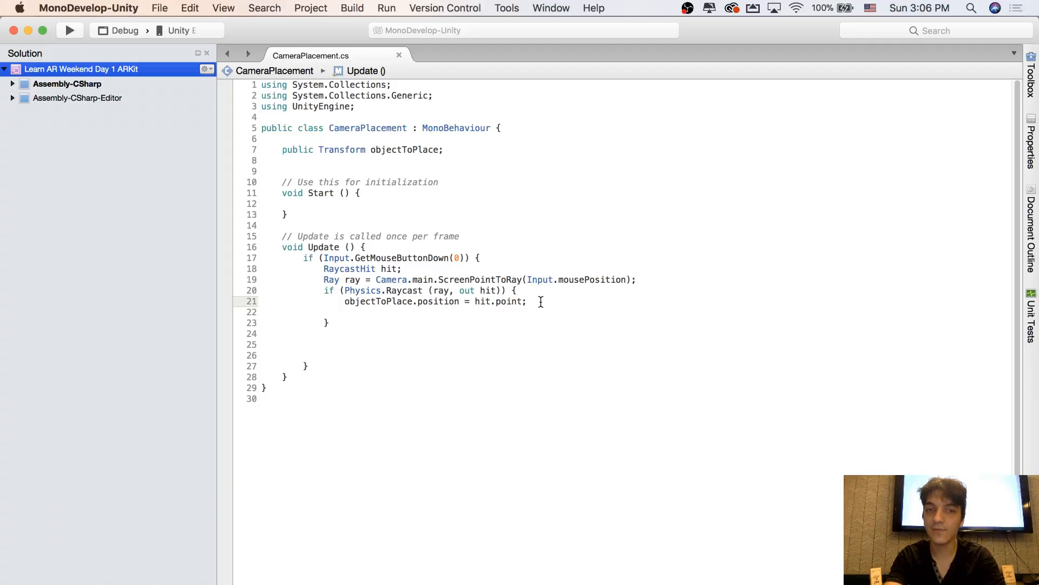
key("Return")
type("obje")
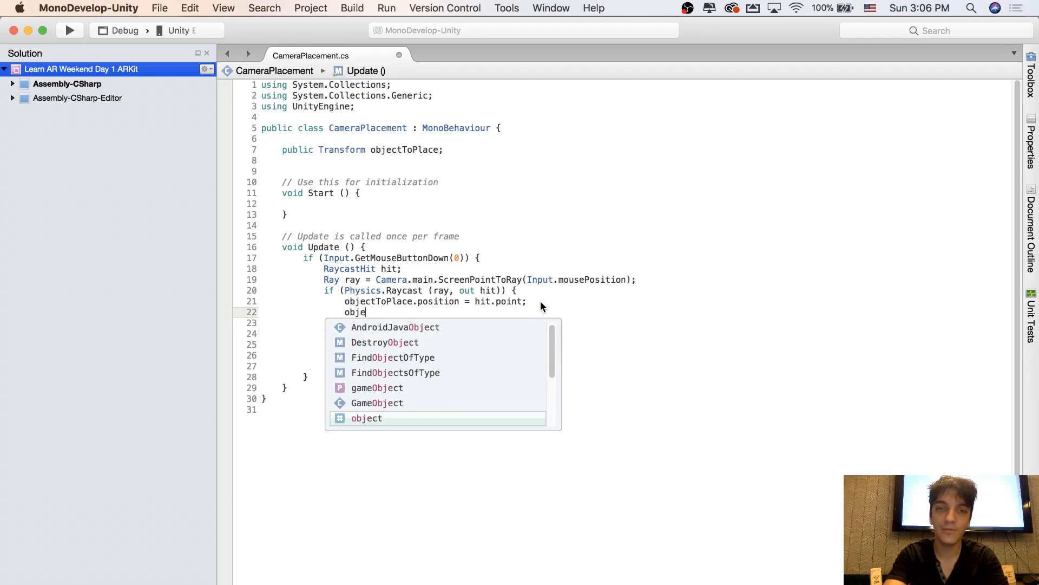
type("ctTo")
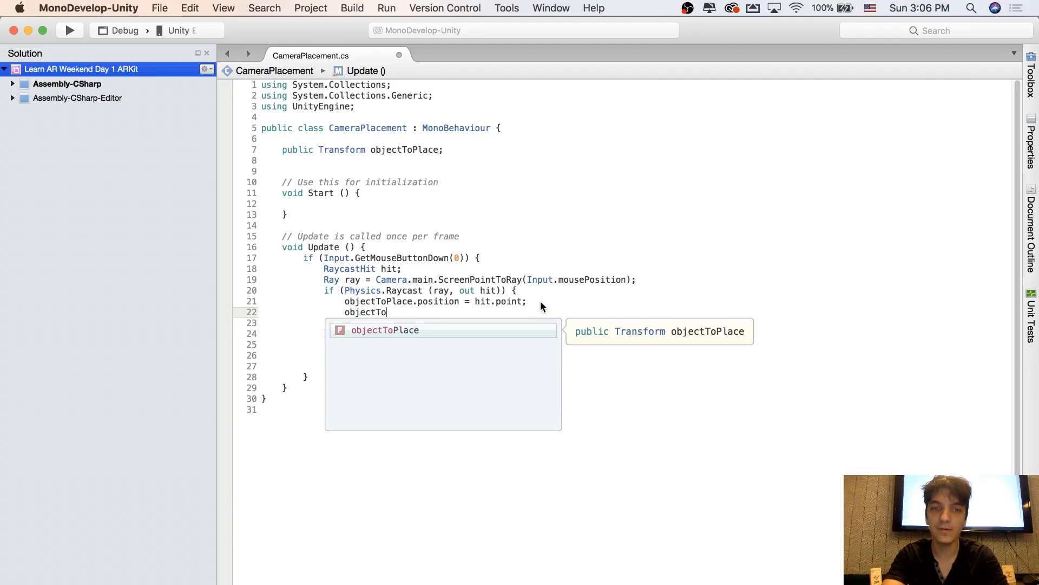
type("Place.Loo")
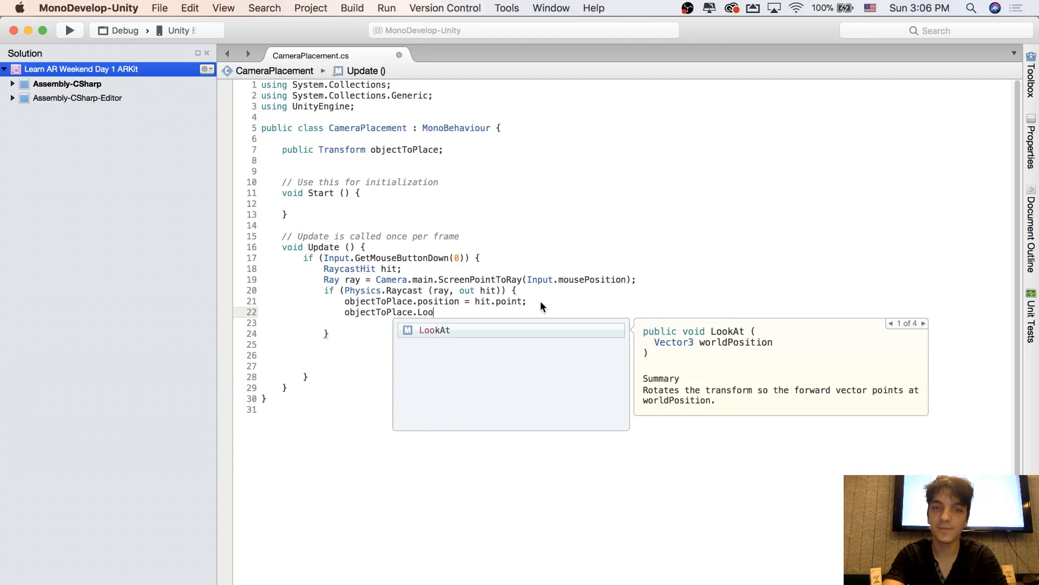
type("kAt ")
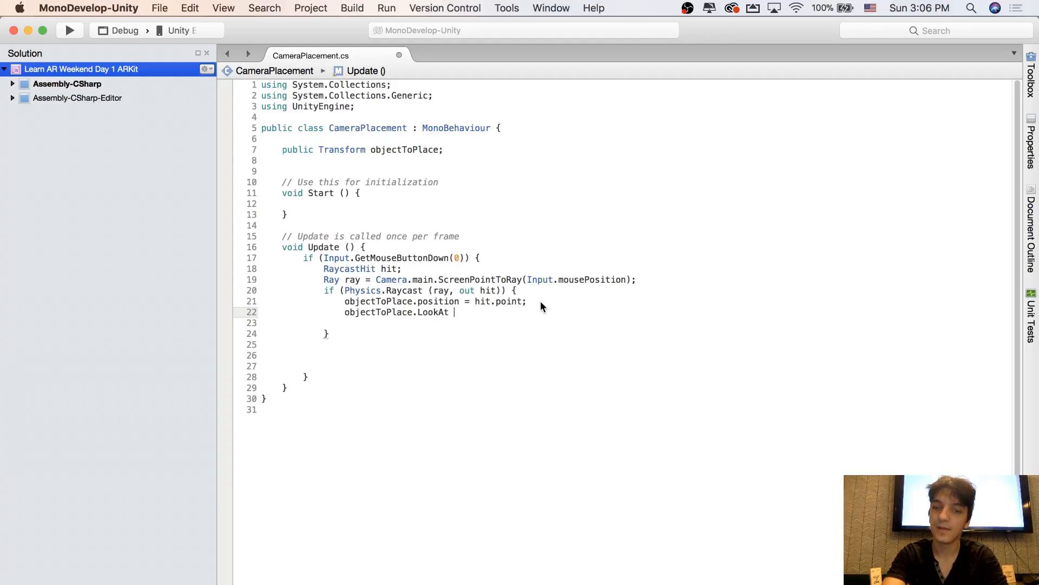
type("(")
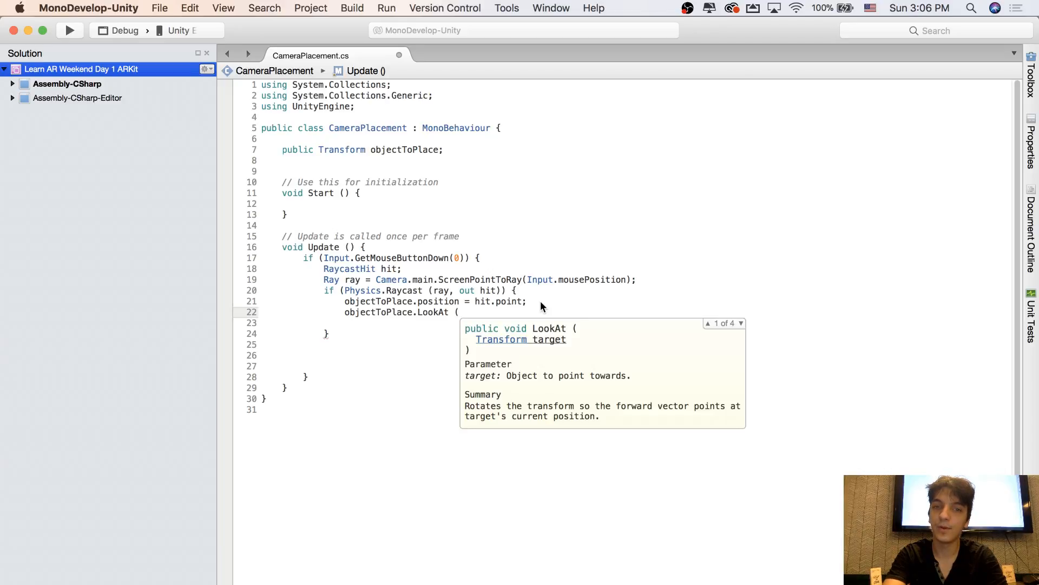
type("Camera")
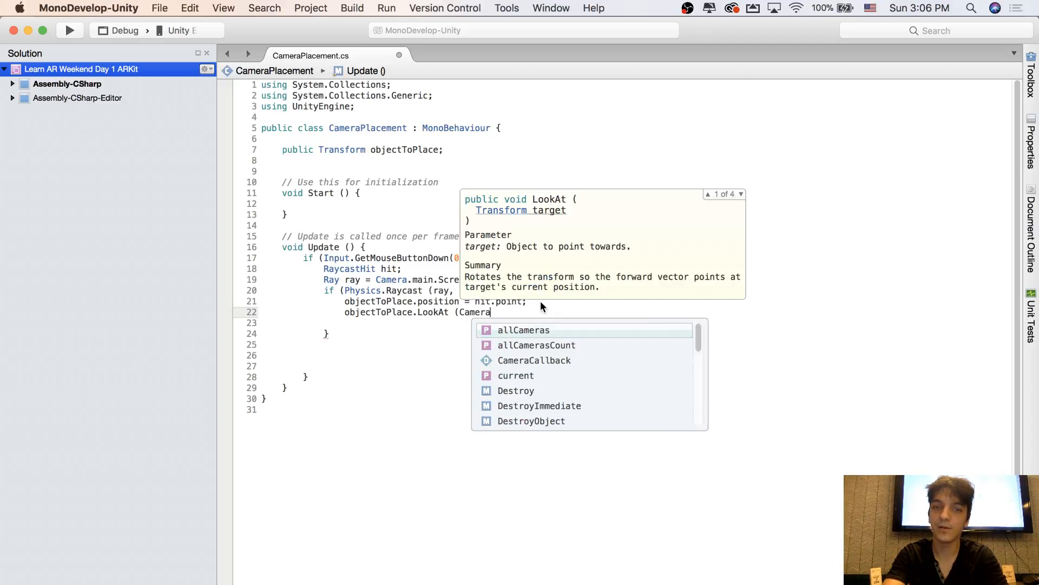
type(".main.t")
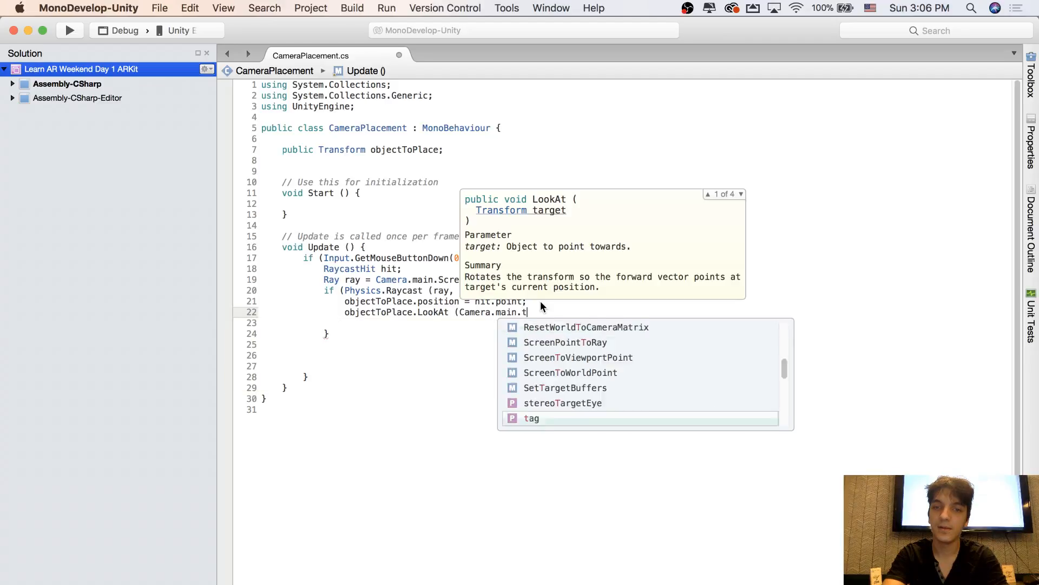
type("ra")
Complete the LookAt call with Camera.main.transform.position as its argument, ending in a semicolon, and save the CameraPlacement script
key("Return")
type(".pos")
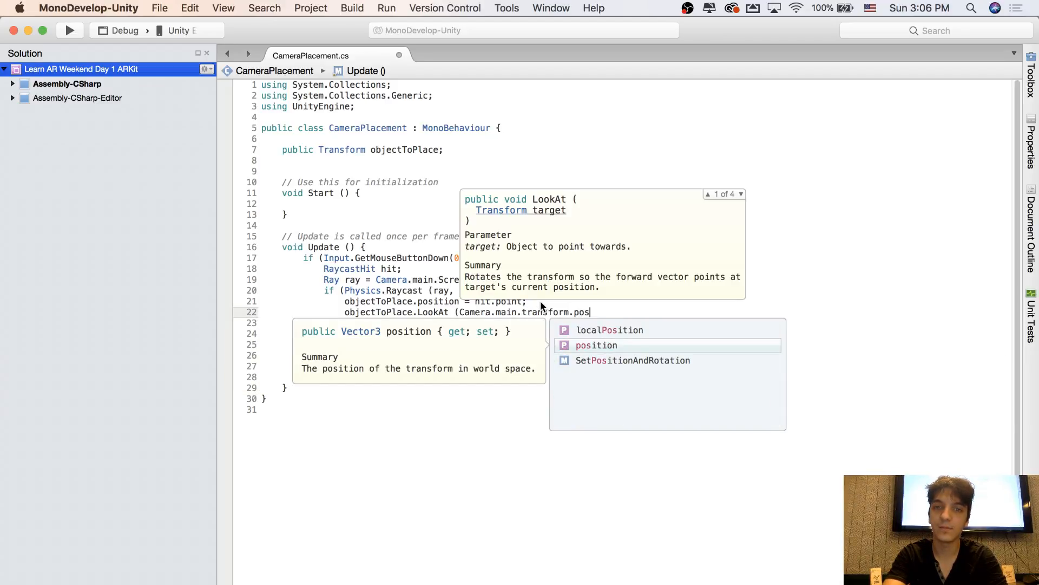
key("Return")
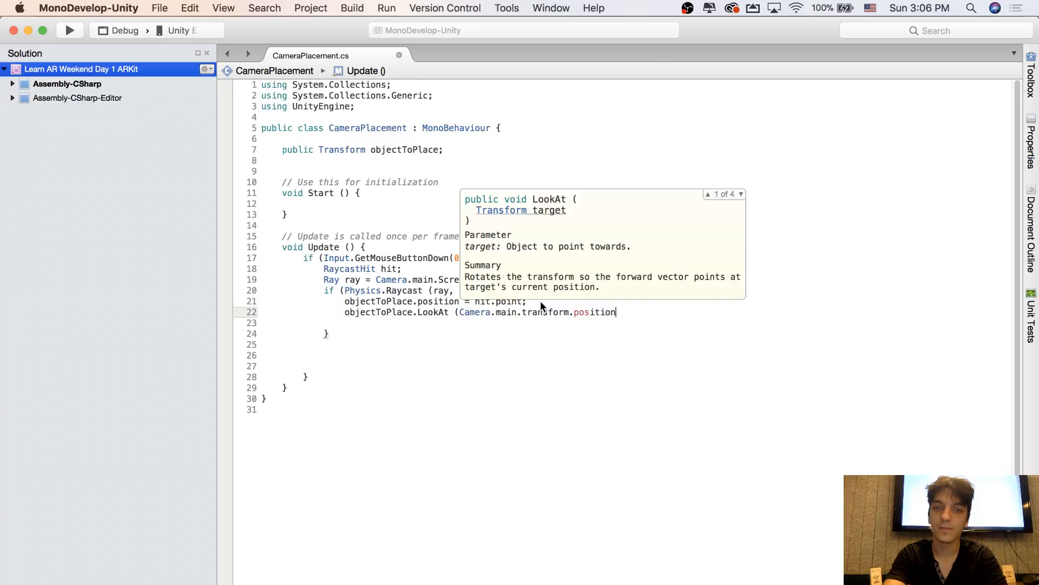
type(")")
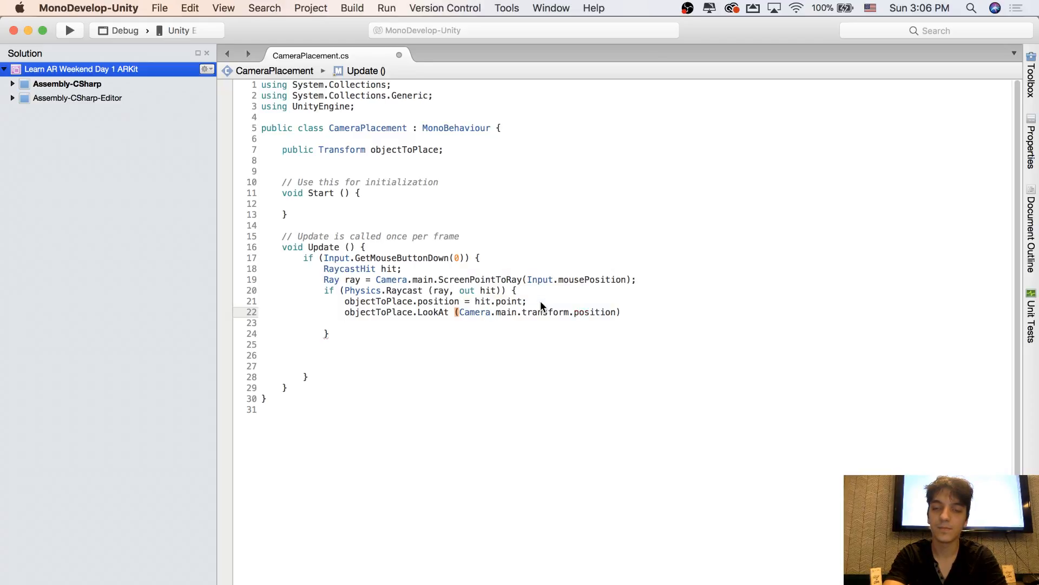
type(";")
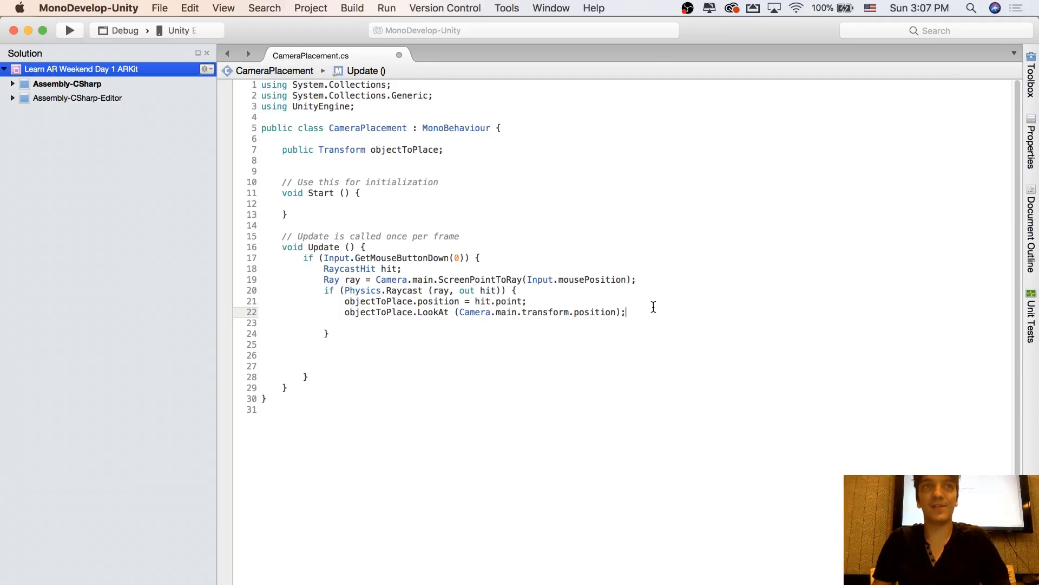
left_click(609, 332)
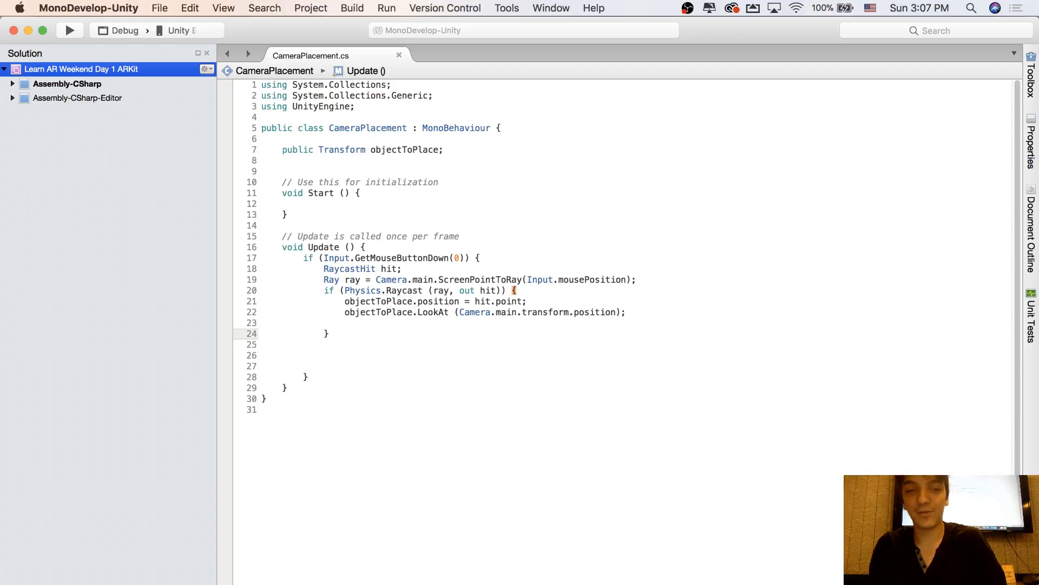
Switch to Unity, start play mode and place the hoop at many points on the debug plane to test its orientation toward the camera
key("super+Tab")
left_click(506, 44)
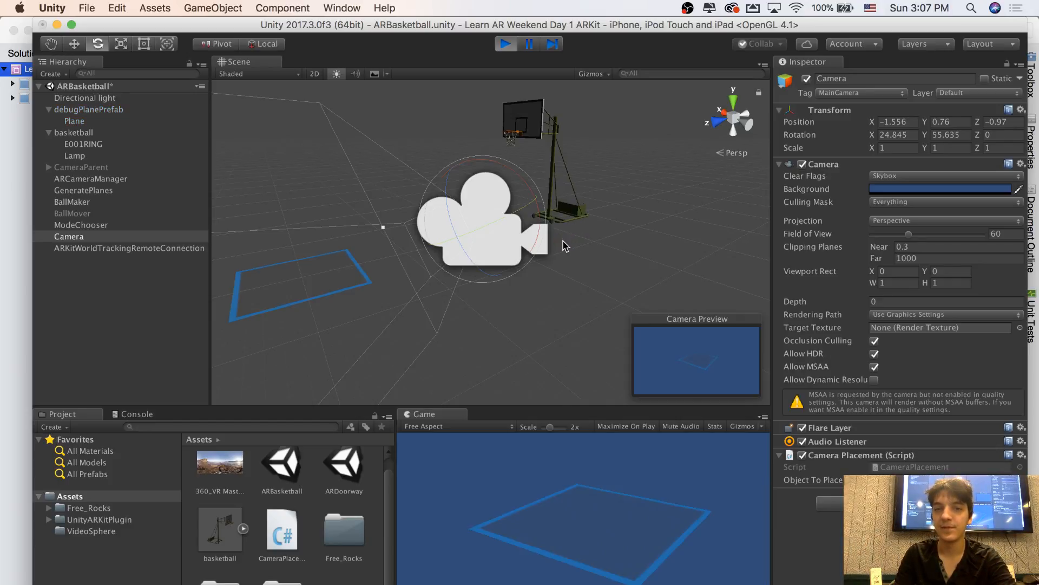
left_click(594, 529)
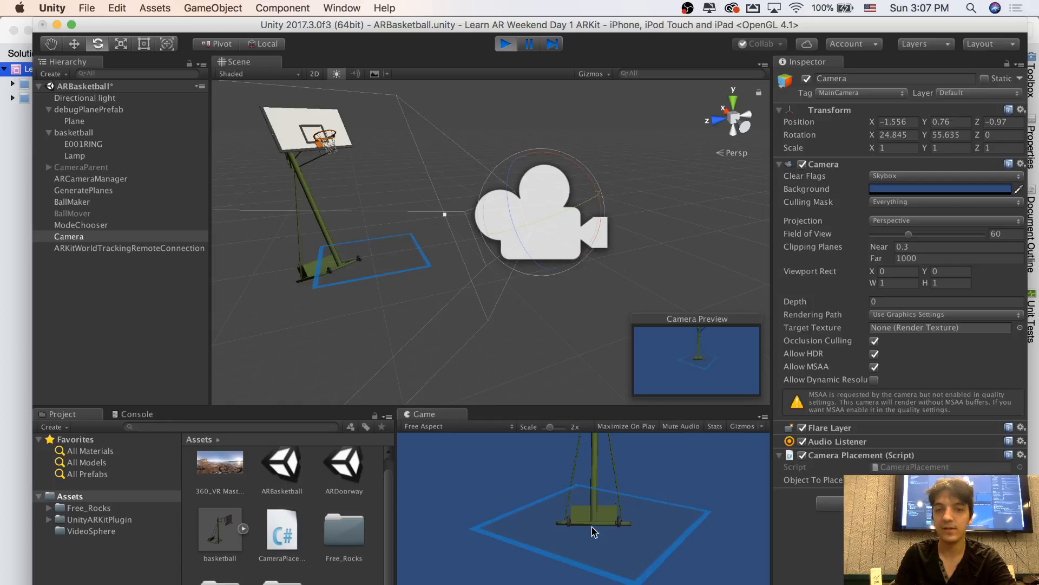
left_click_drag(573, 320, 657, 212, "alt")
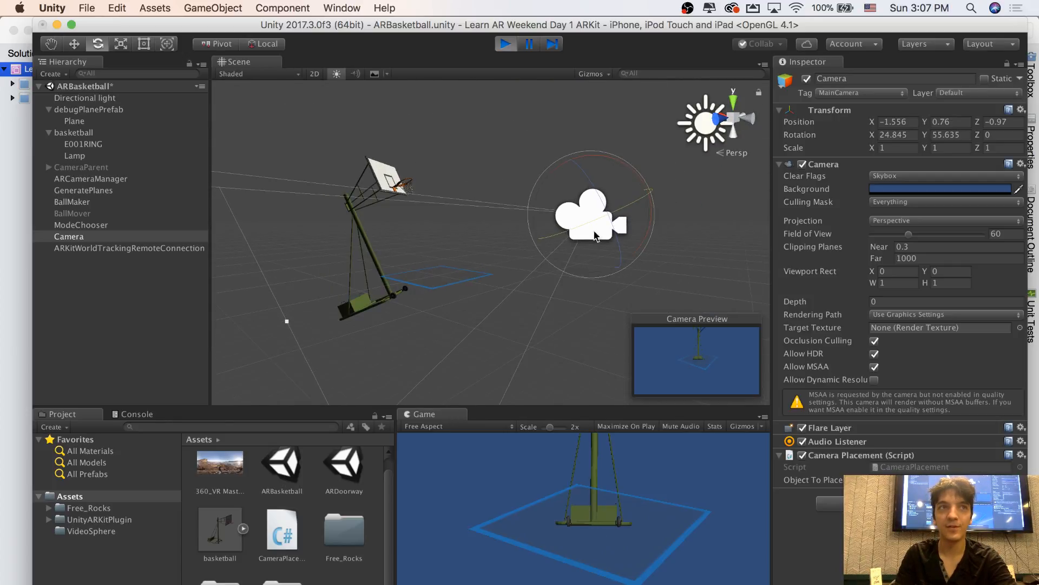
left_click(663, 527)
left_click(545, 521)
left_click(493, 518)
left_click(576, 543)
left_click(613, 554)
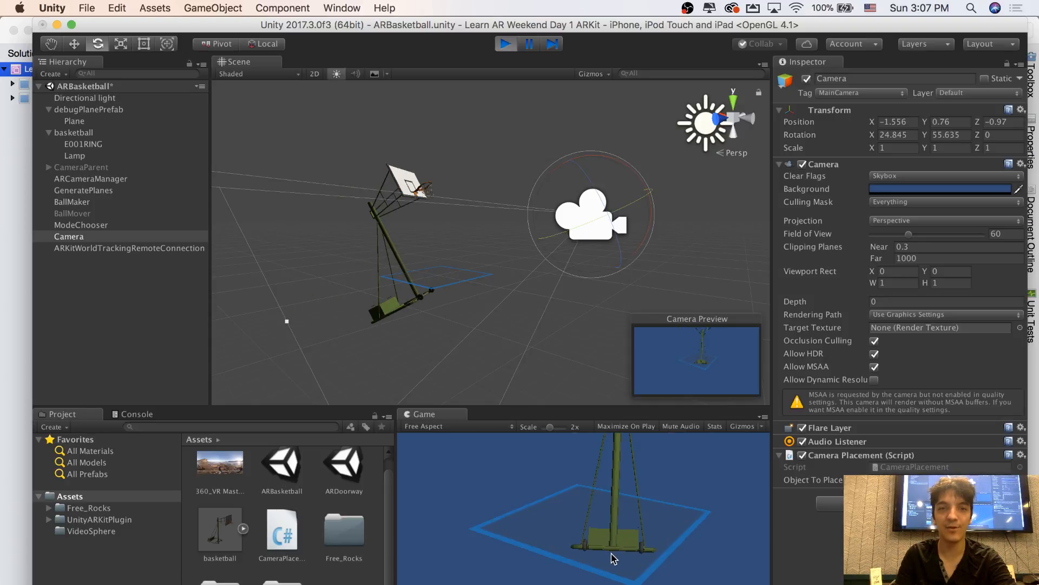
left_click(605, 536)
left_click(565, 513)
left_click(551, 503)
left_click(604, 505)
left_click(608, 521)
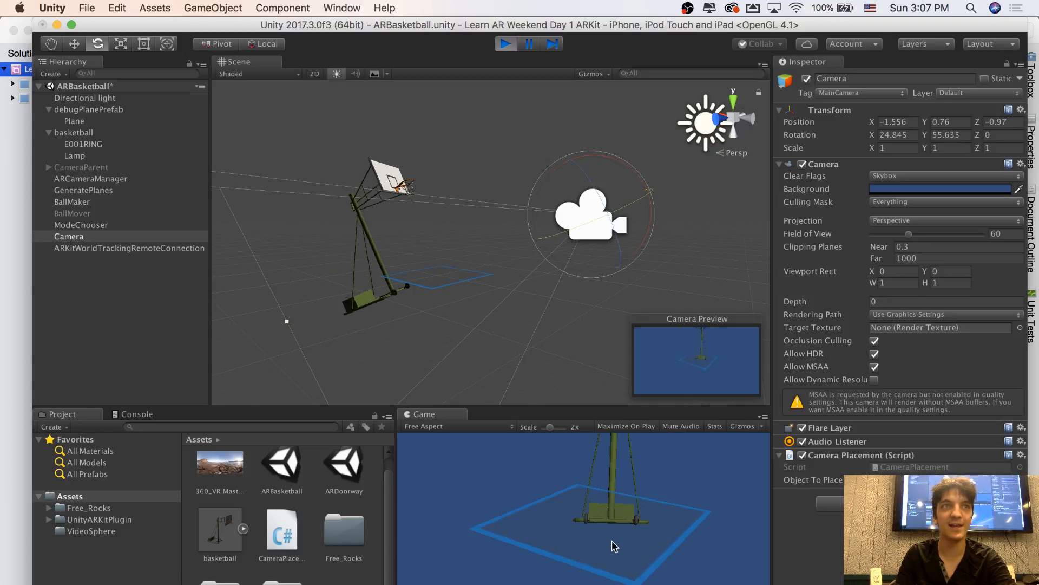
left_click(610, 544)
left_click(612, 545)
Select the basketball object, try an X rotation of 0 while inspecting the hoop in the Scene view, and undo the change
scroll(476, 287, "up", 5)
mouse_move(476, 287)
left_mouse_down("alt")
mouse_move(502, 303)
mouse_move(471, 286)
left_mouse_up("alt")
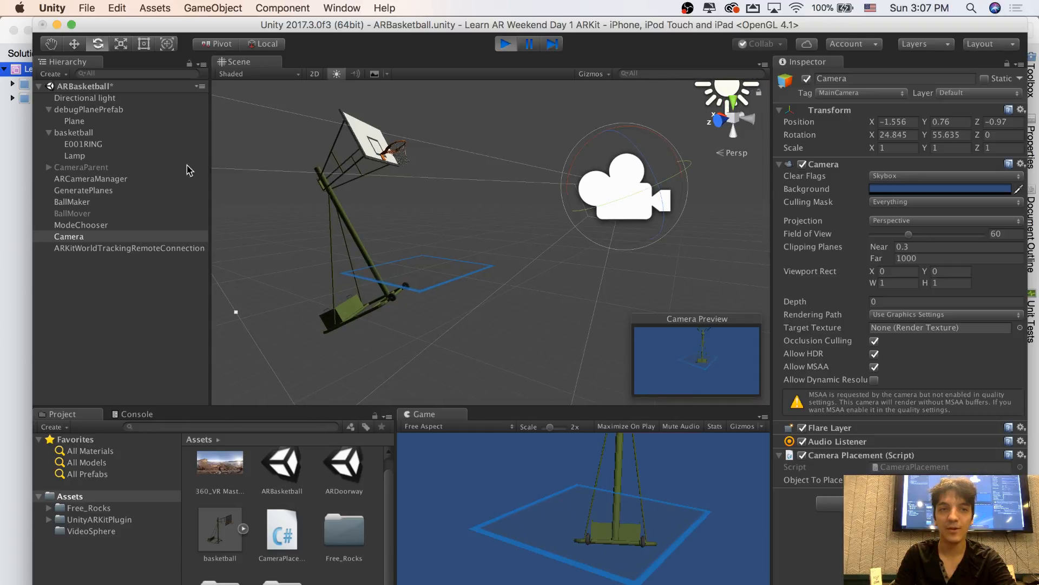
left_click(99, 134)
key("w")
right_click_drag(416, 227, 346, 193)
key("a")
key("s")
key("w")
left_click(898, 150)
type("0dws")
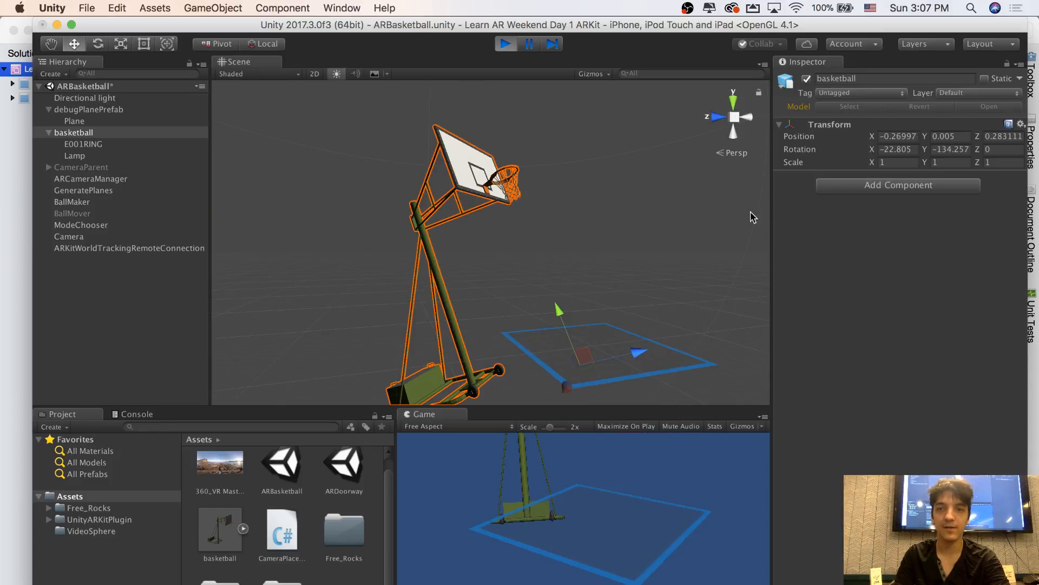
left_click(895, 150)
type("0")
right_click_drag(654, 230, 658, 226)
key("s")
key("d")
key("super+z")
Set the basketball's X rotation to 0 in play mode, examine the hoop in the Scene view, and end play mode
left_click(903, 150)
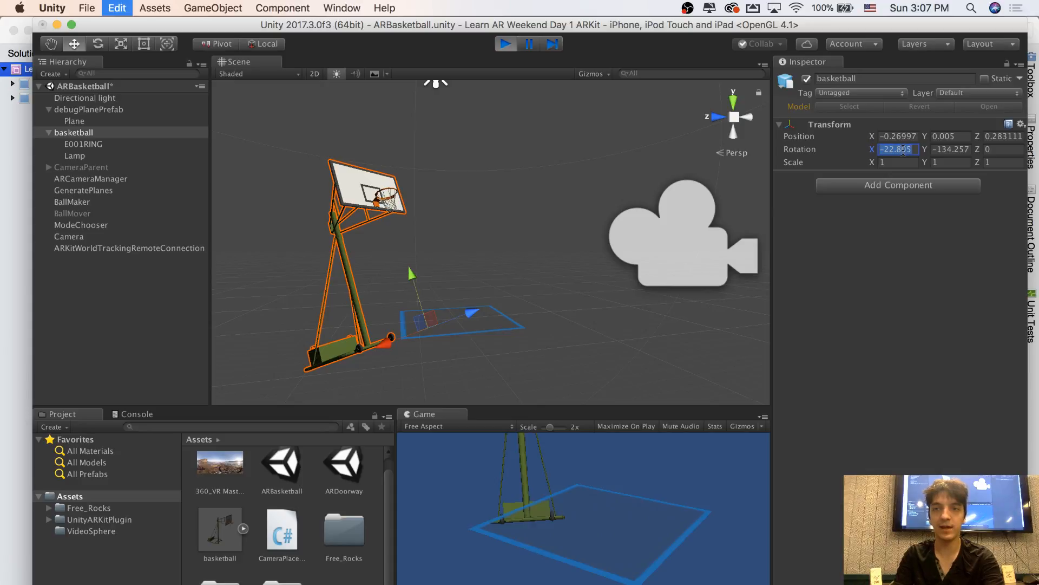
key("super+a")
type("0")
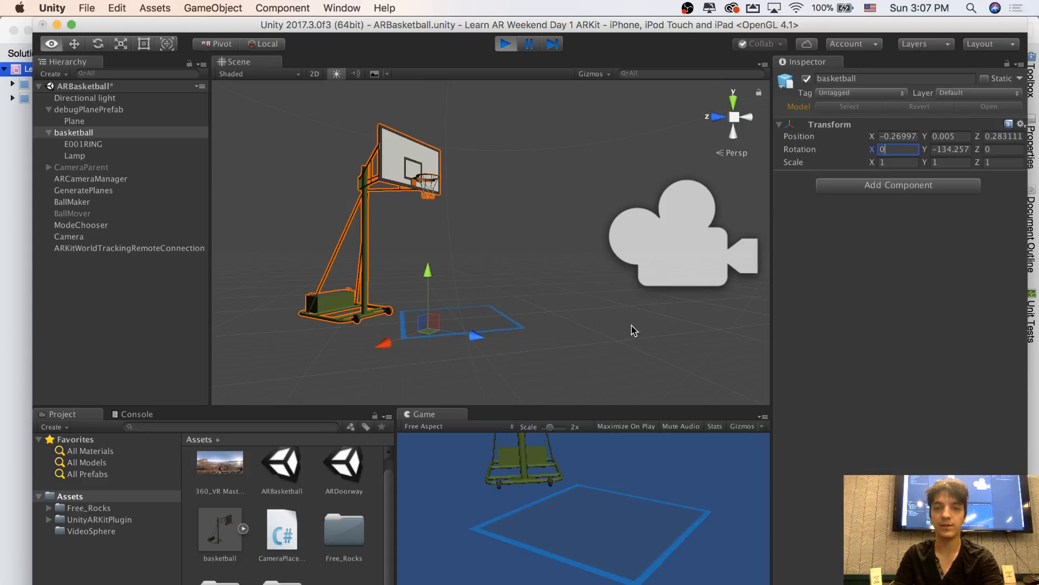
left_click_drag(632, 329, 560, 295, "alt")
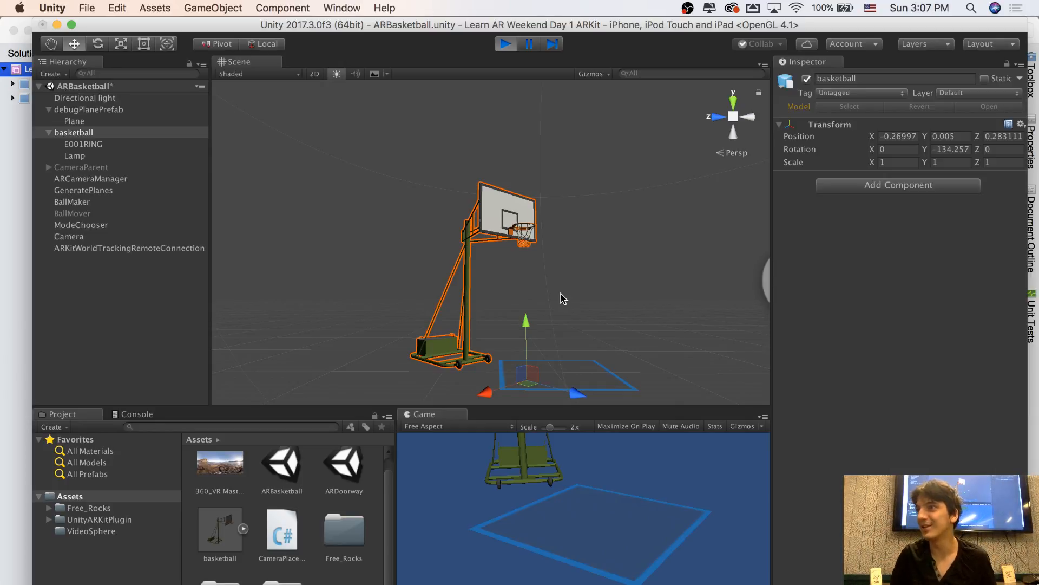
left_click_drag(562, 298, 534, 355, "alt")
left_click_drag(705, 132, 478, 130, "alt")
left_click(505, 44)
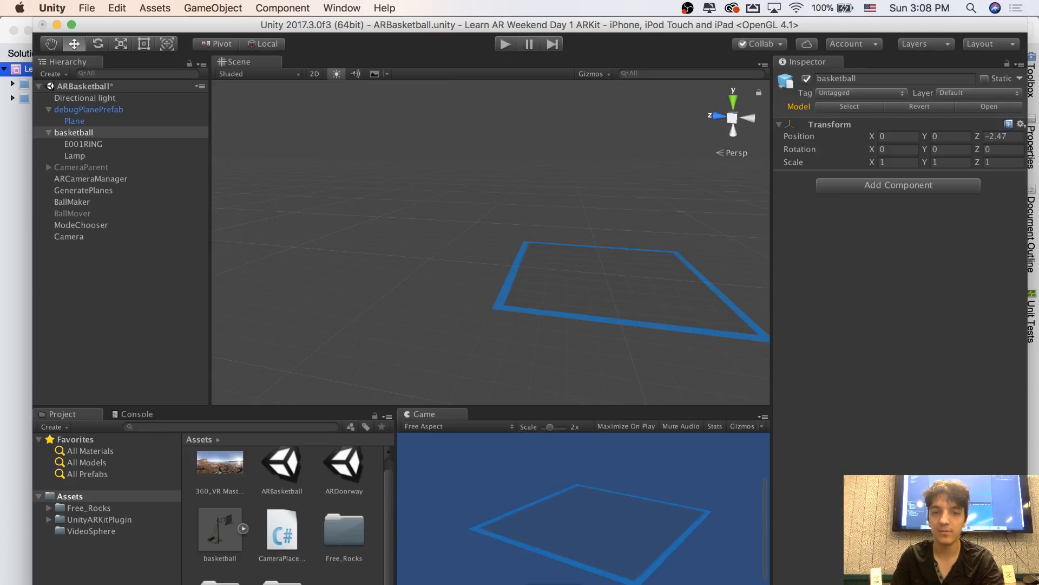
Switch to MonoDevelop and begin a new statement on objectToPlace directly below the LookAt call in CameraPlacement.cs
key("super+Tab")
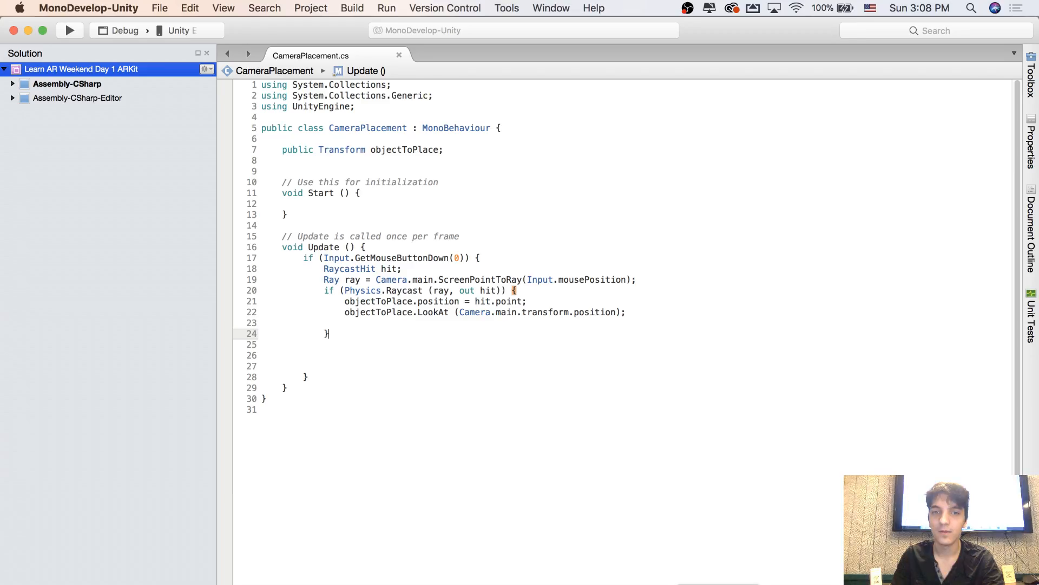
left_click(485, 310)
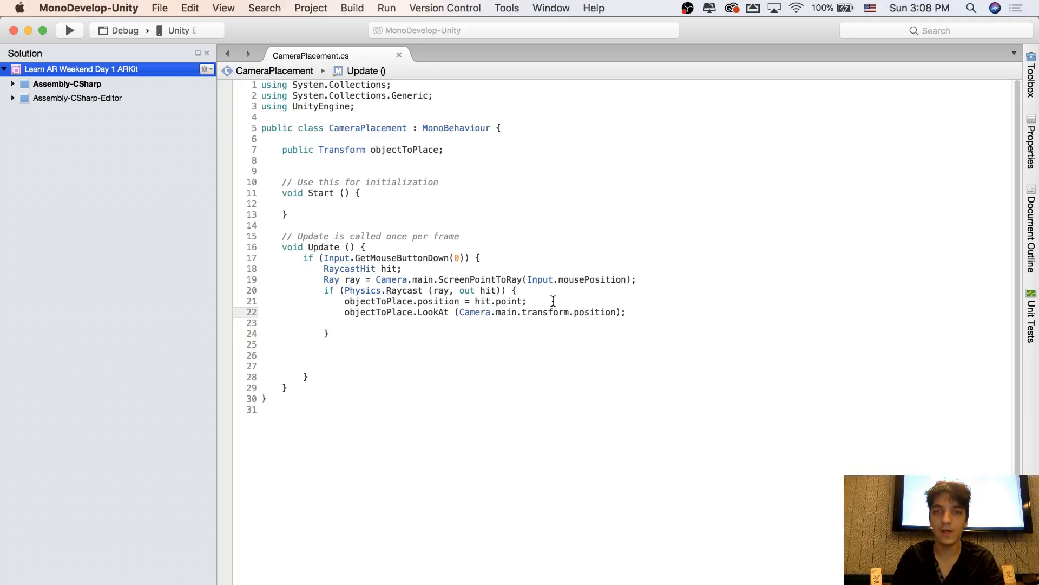
left_click(642, 312)
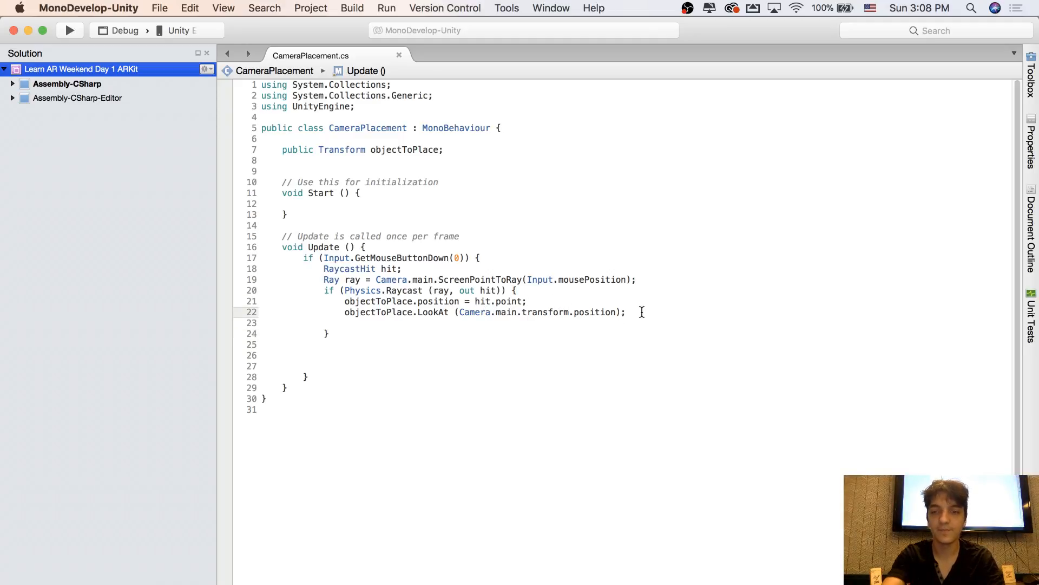
key("Return")
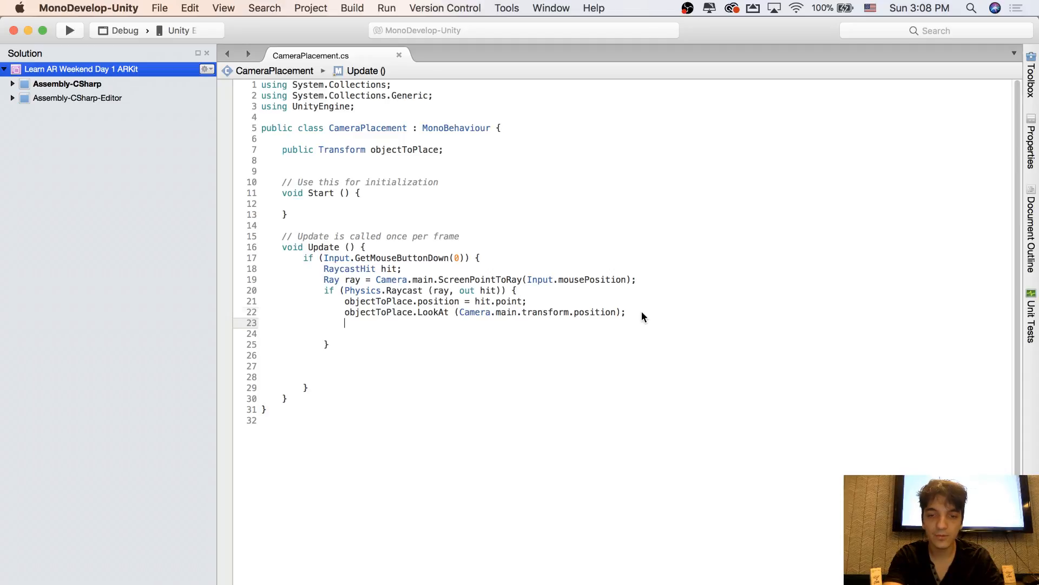
type("ob")
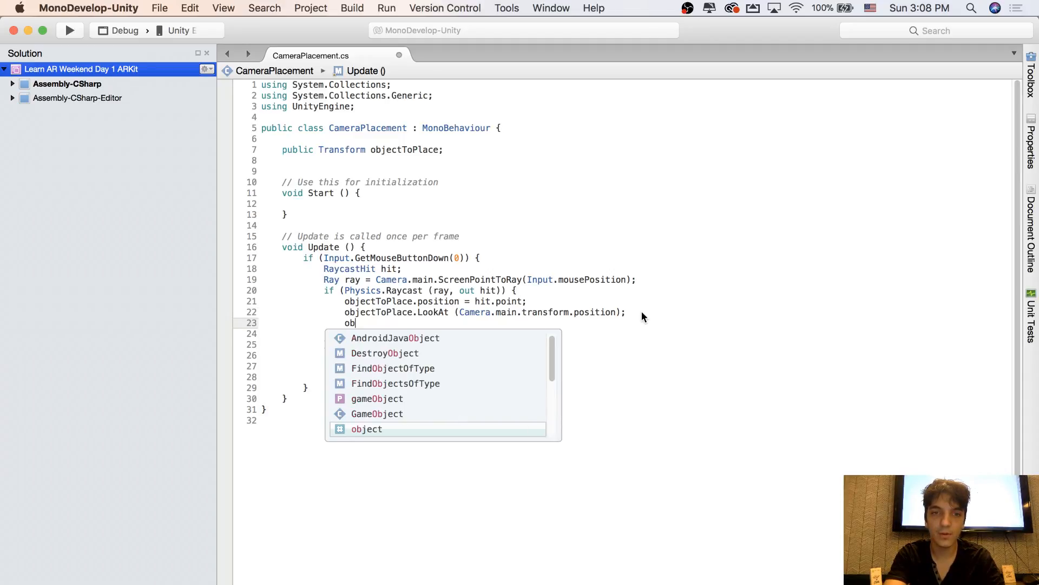
type("jectToP")
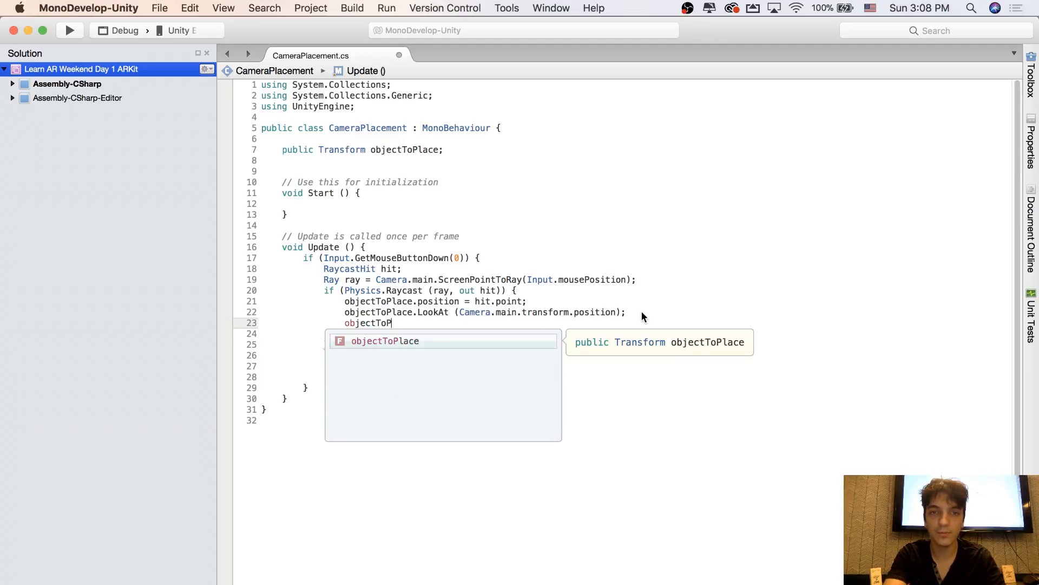
type("lace.")
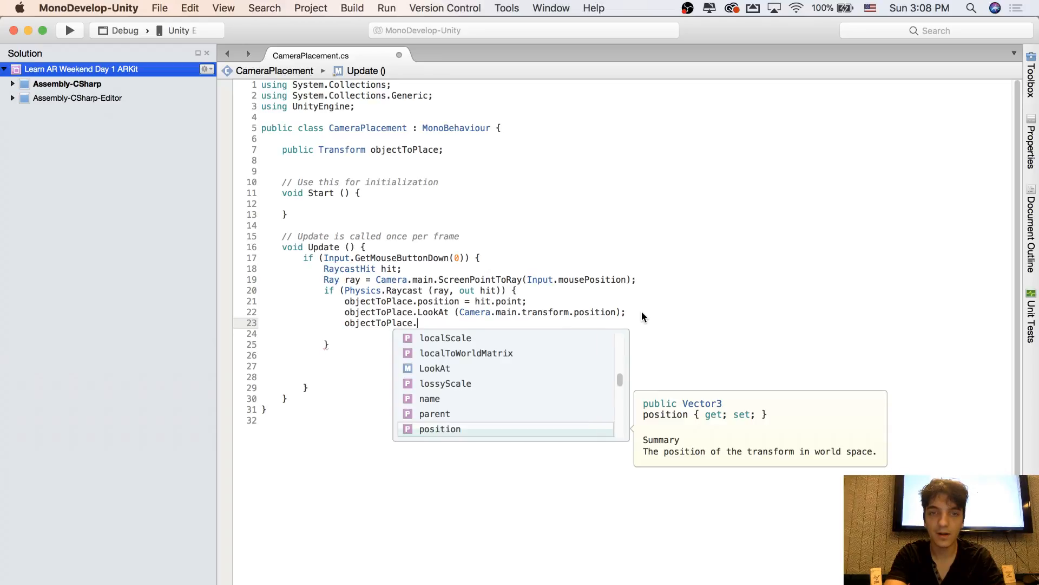
type("set")
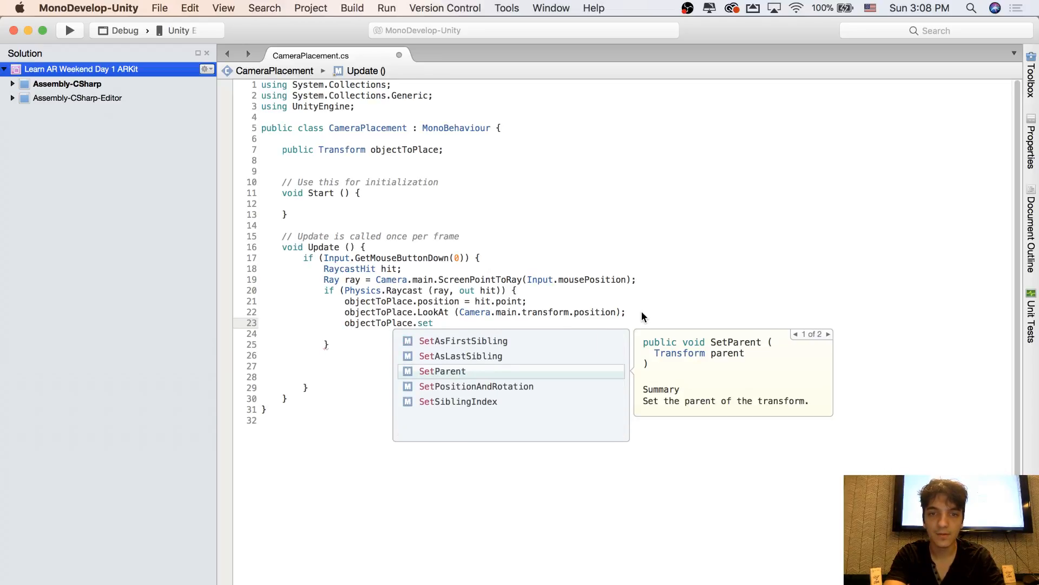
key("BackSpace")
key("BackSpace")
key("BackSpace")
type("rot")
key("BackSpace")
key("BackSpace")
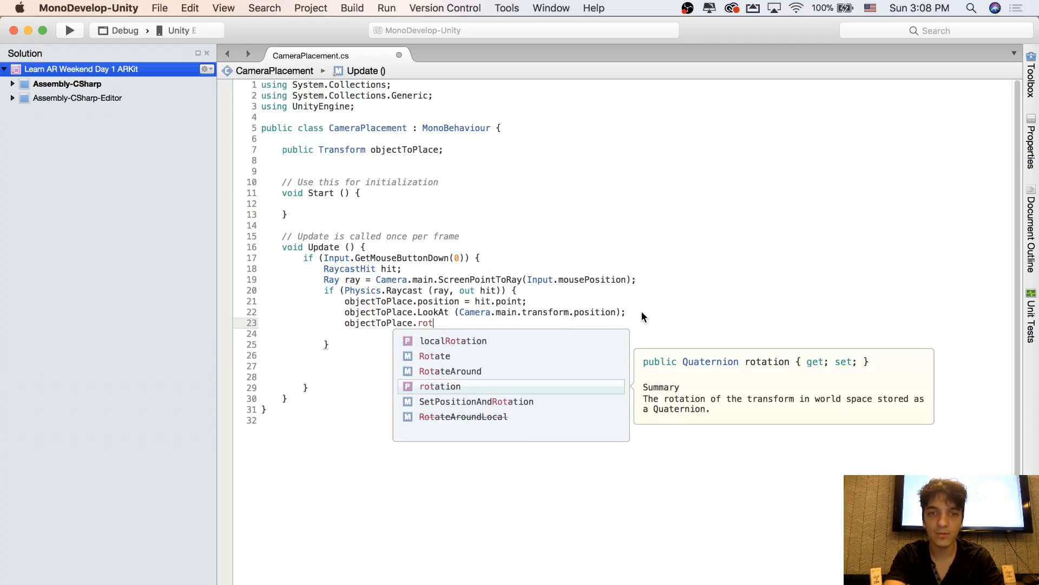
key("BackSpace")
type("localr")
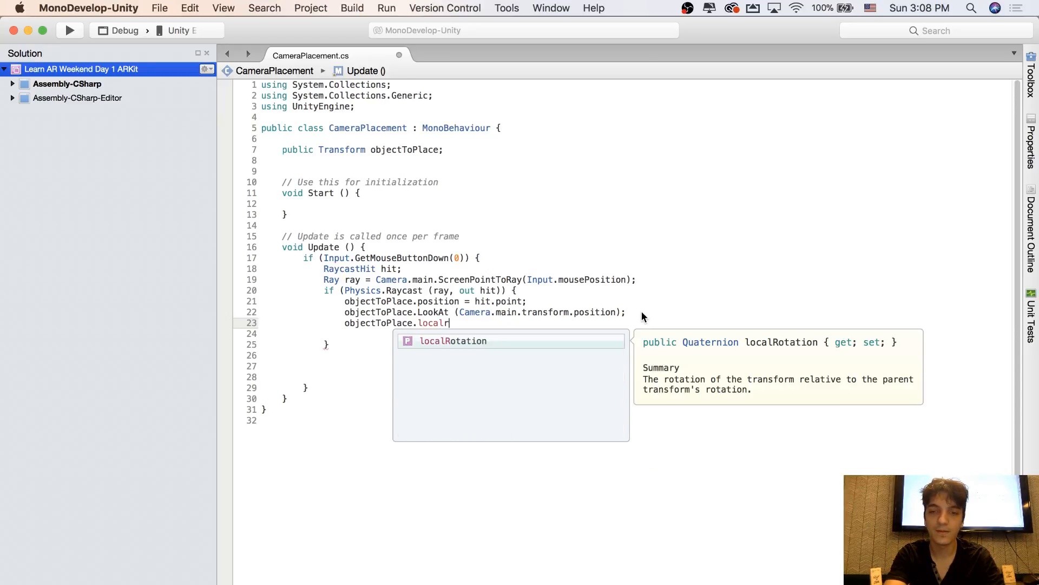
key("Return")
type(".")
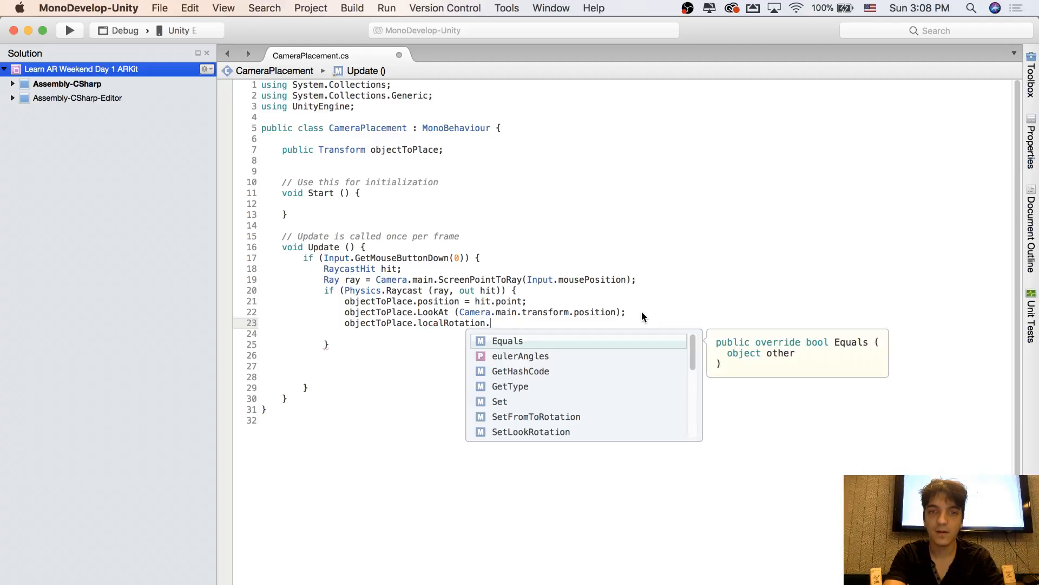
type("se")
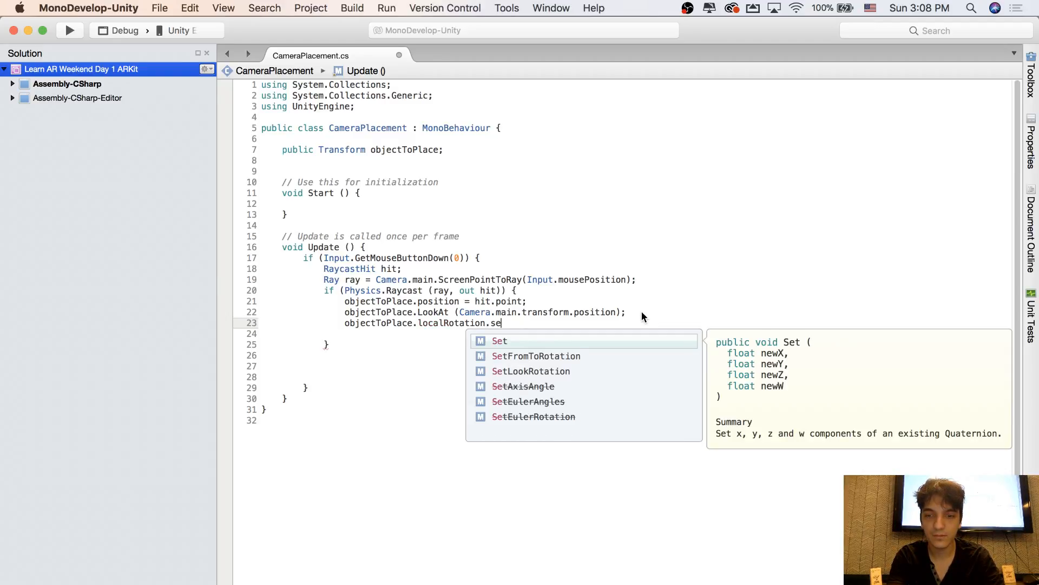
key("Down")
key("Down")
key("Down")
key("Down")
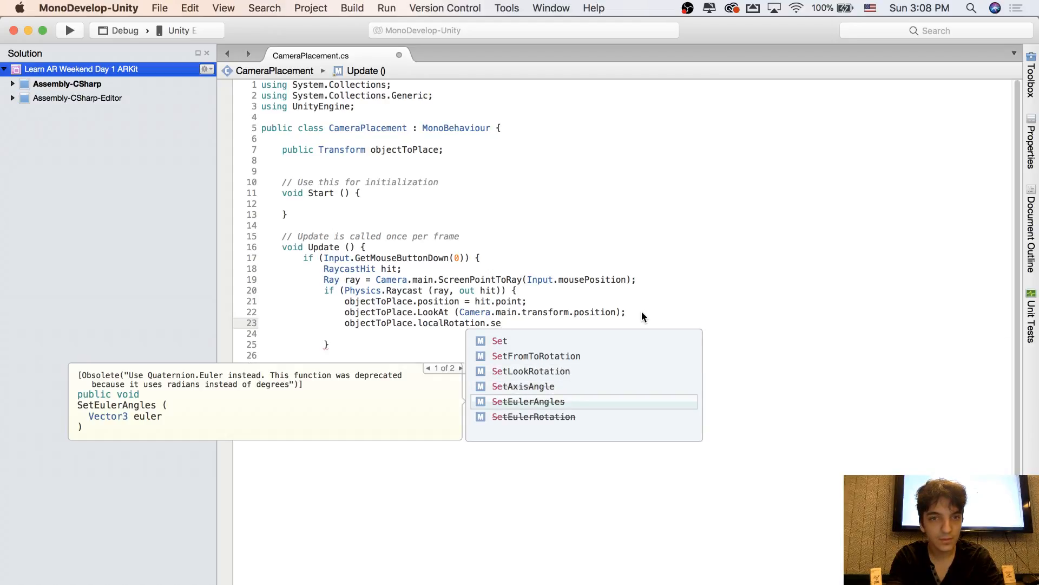
key("BackSpace")
key("BackSpace")
type("E")
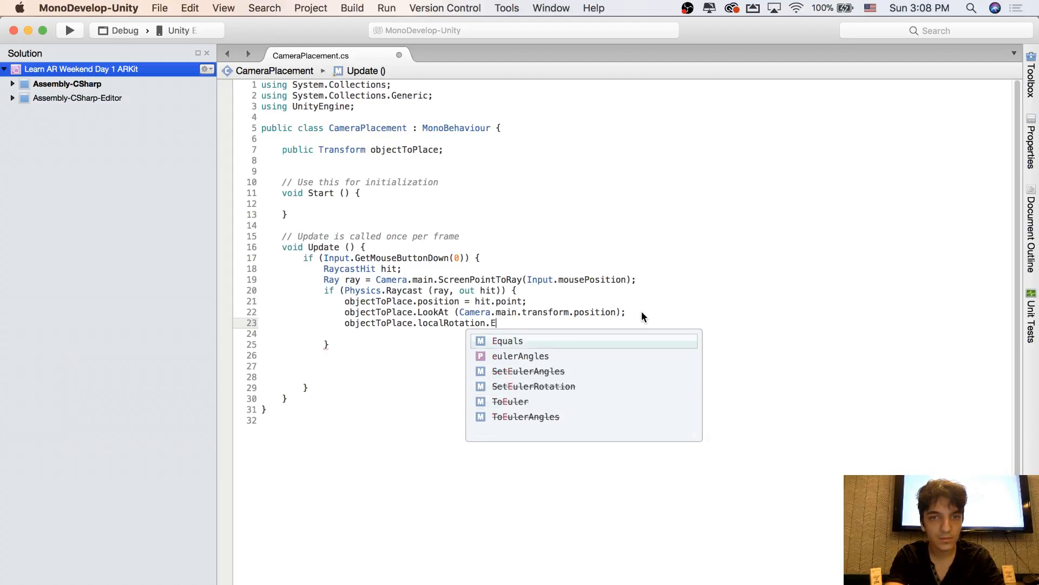
key("BackSpace")
key("BackSpace")
key("BackSpace")
key("BackSpace")
key("BackSpace")
key("BackSpace")
key("BackSpace")
key("BackSpace")
key("BackSpace")
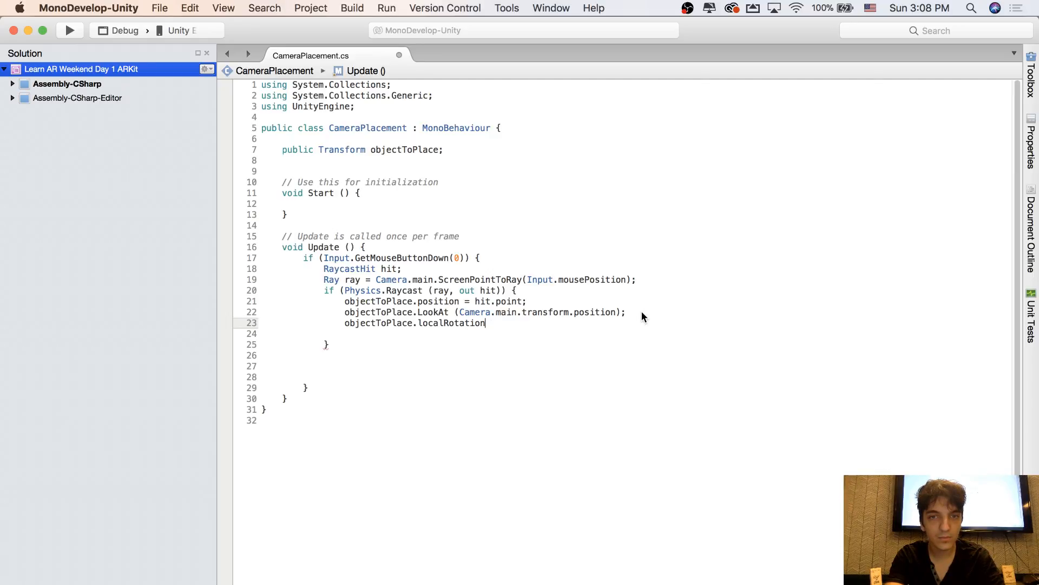
key("BackSpace")
key("BackSpace")
key("BackSpace")
key("BackSpace")
key("BackSpace")
key("BackSpace")
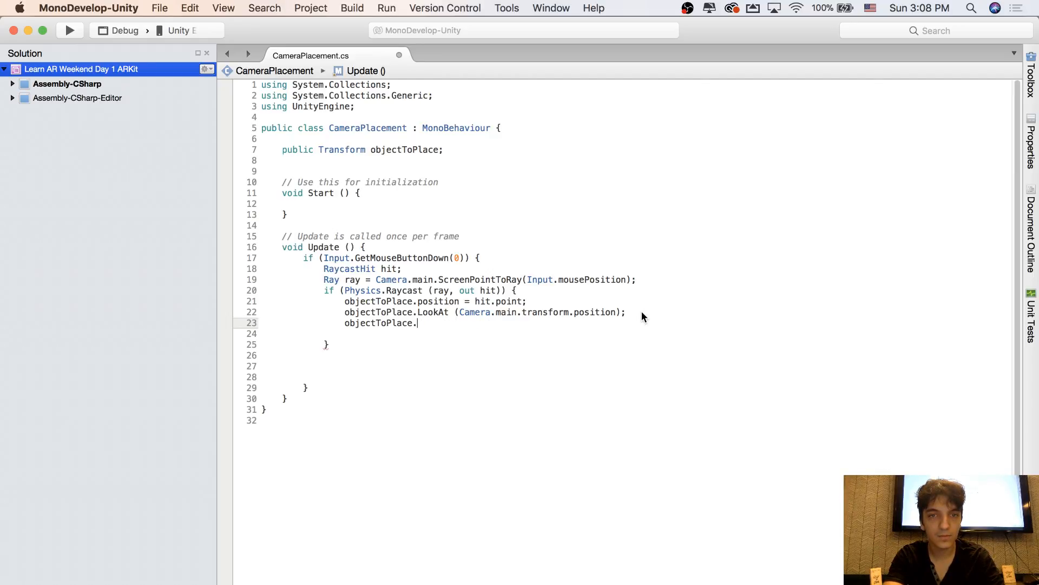
type("rotation/se")
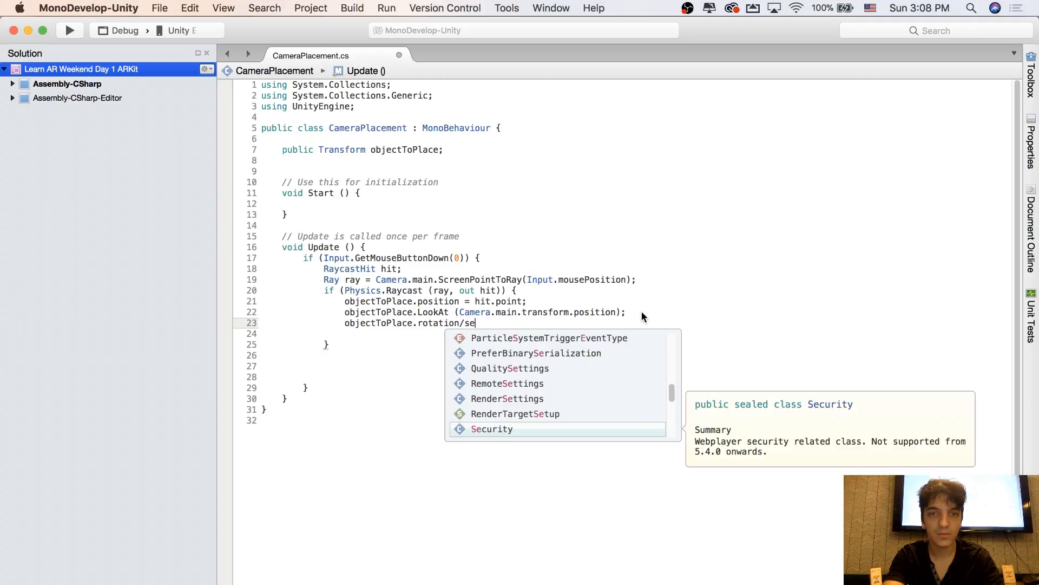
key("BackSpace")
type(".se")
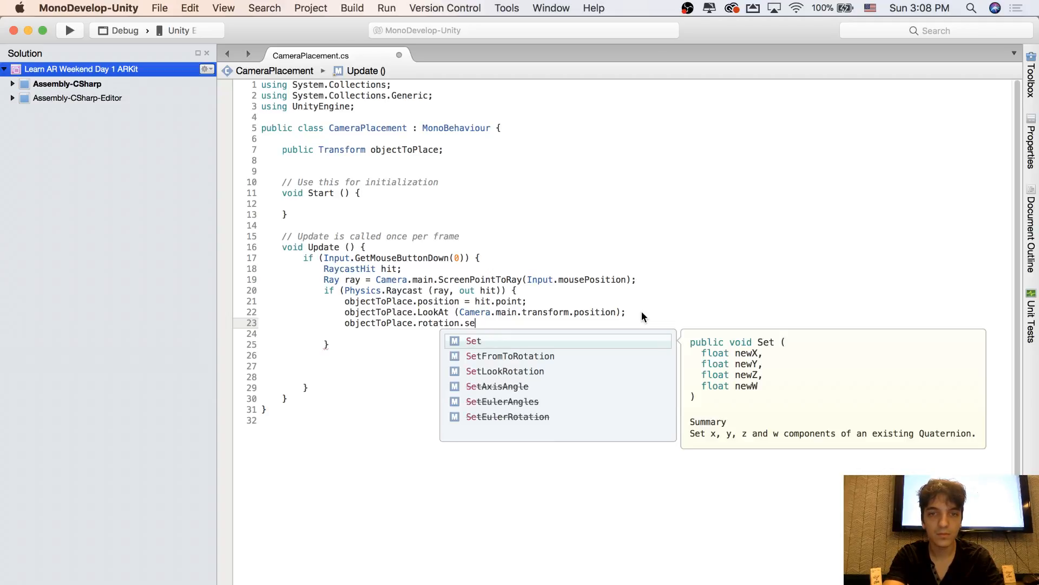
key("BackSpace")
key("BackSpace")
key("BackSpace")
key("BackSpace")
key("BackSpace")
key("BackSpace")
key("BackSpace")
key("BackSpace")
key("BackSpace")
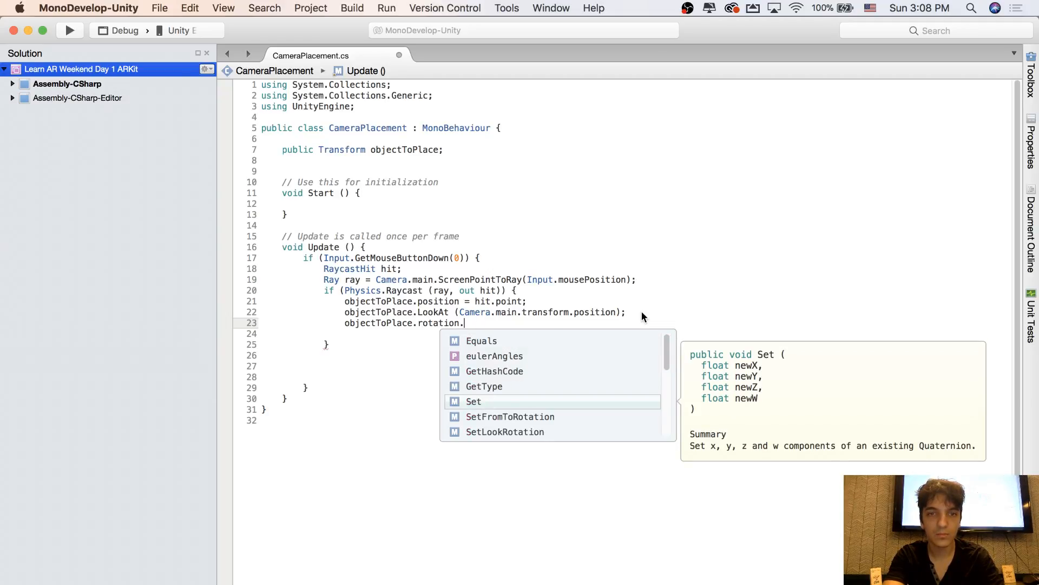
key("BackSpace")
key("BackSpace")
key("BackSpace")
Extend the new objectToPlace statement below the LookAt call with localRotation.eulerAngles
type(".rotat")
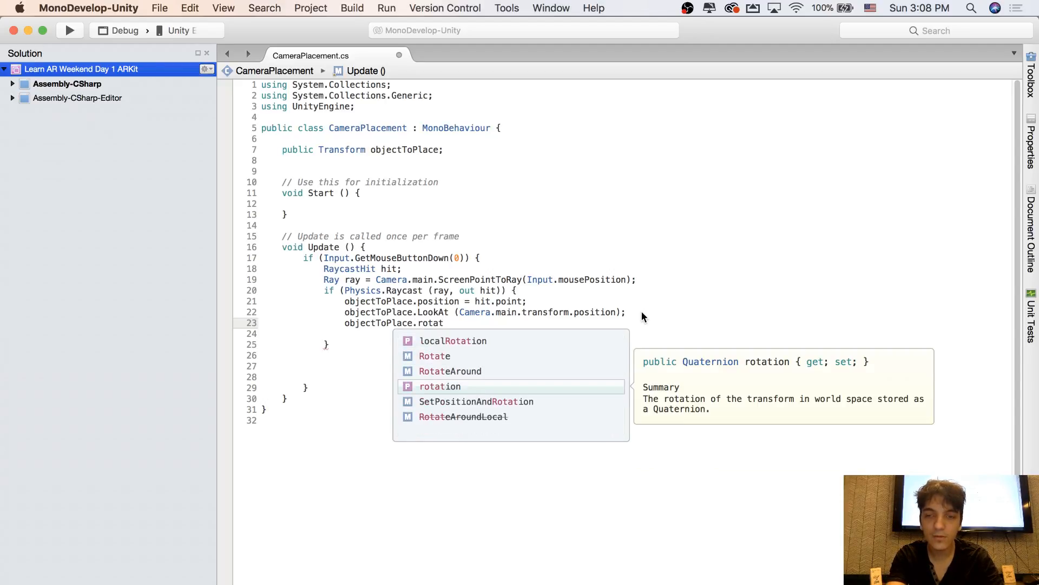
key("Up")
key("Up")
key("Up")
key("Return")
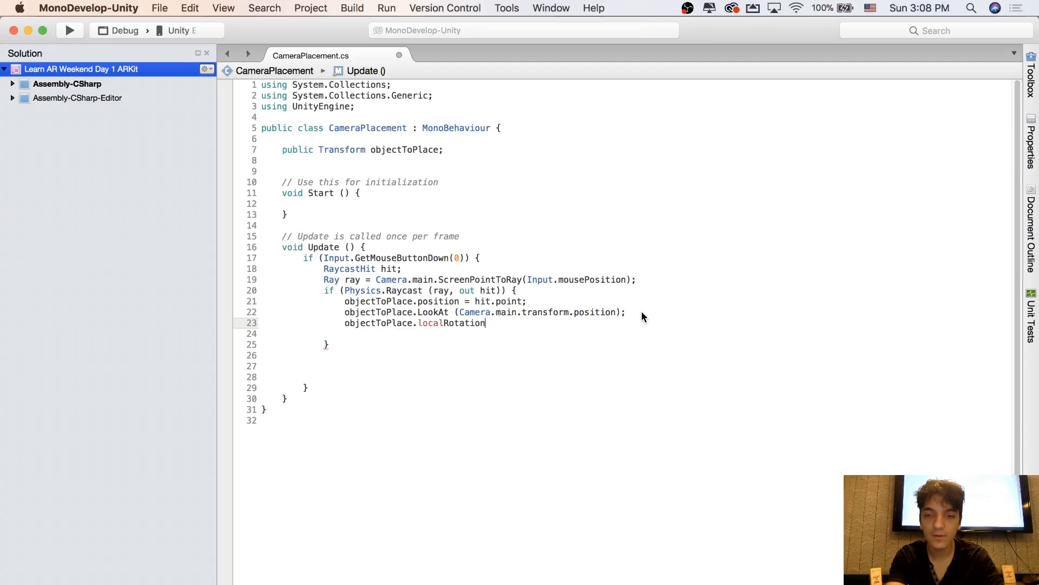
type(".e")
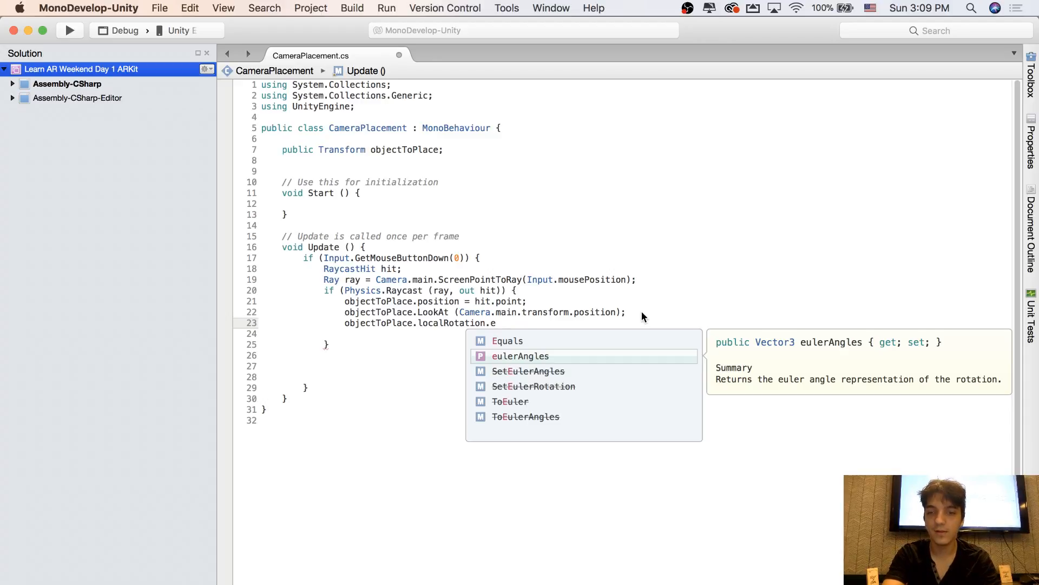
key("Return")
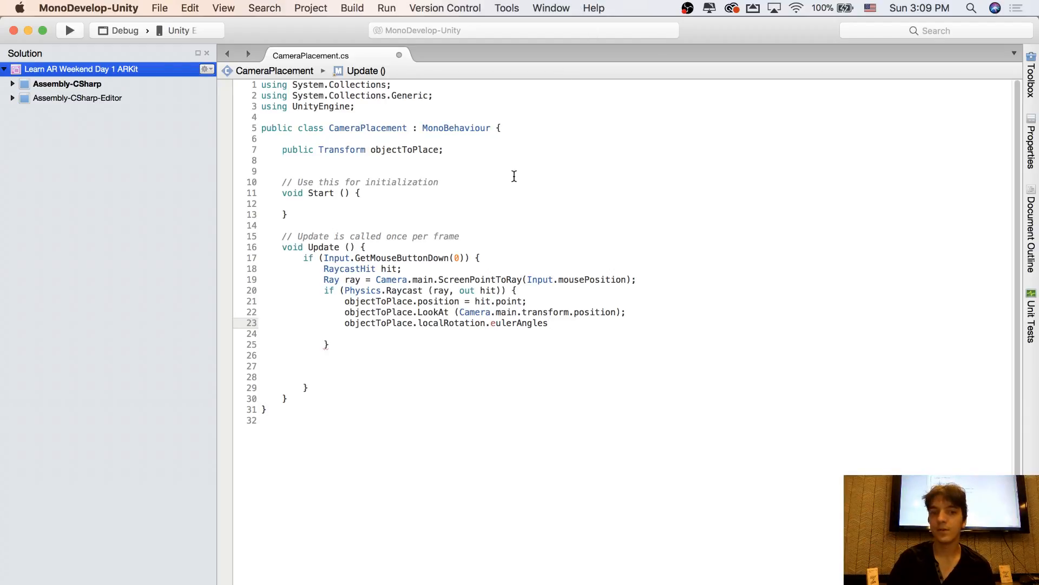
Assign a new Vector3 to objectToPlace.localRotation.eulerAngles, with 0 as its first argument followed by a comma
left_click(439, 323)
mouse_move(449, 323)
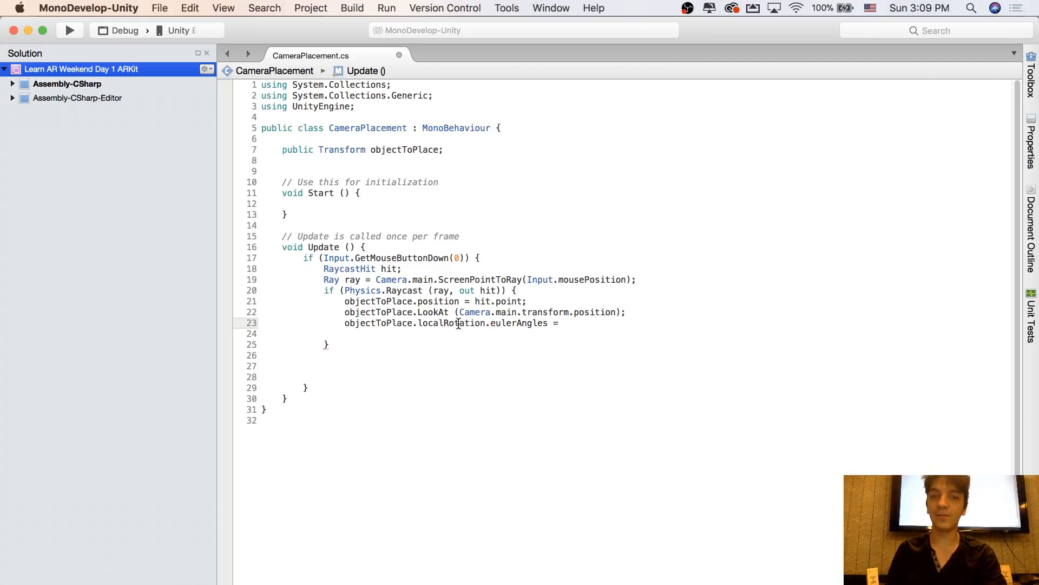
left_click_drag(344, 323, 527, 322)
left_click(570, 323)
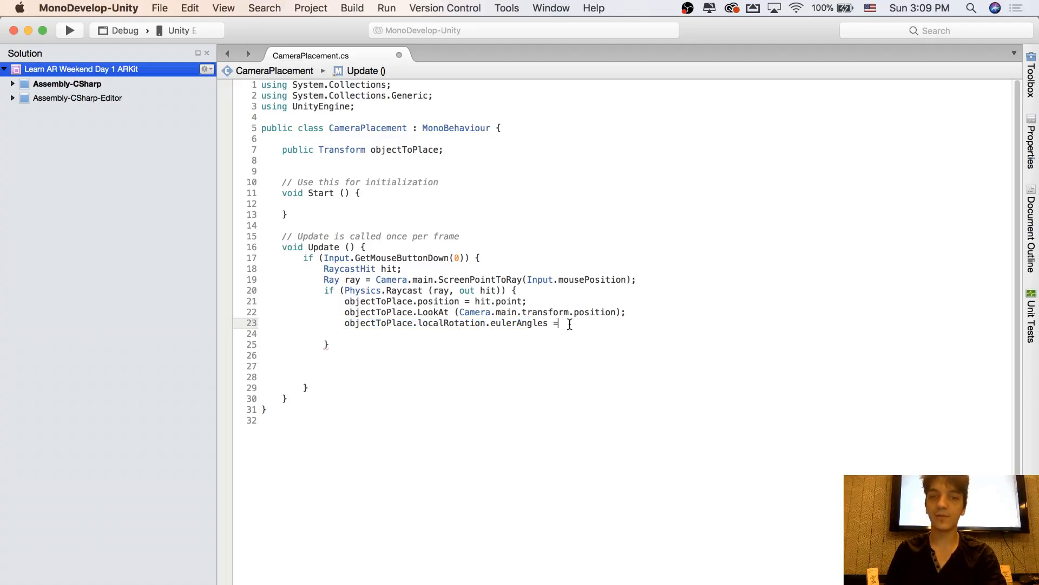
type("new Ve")
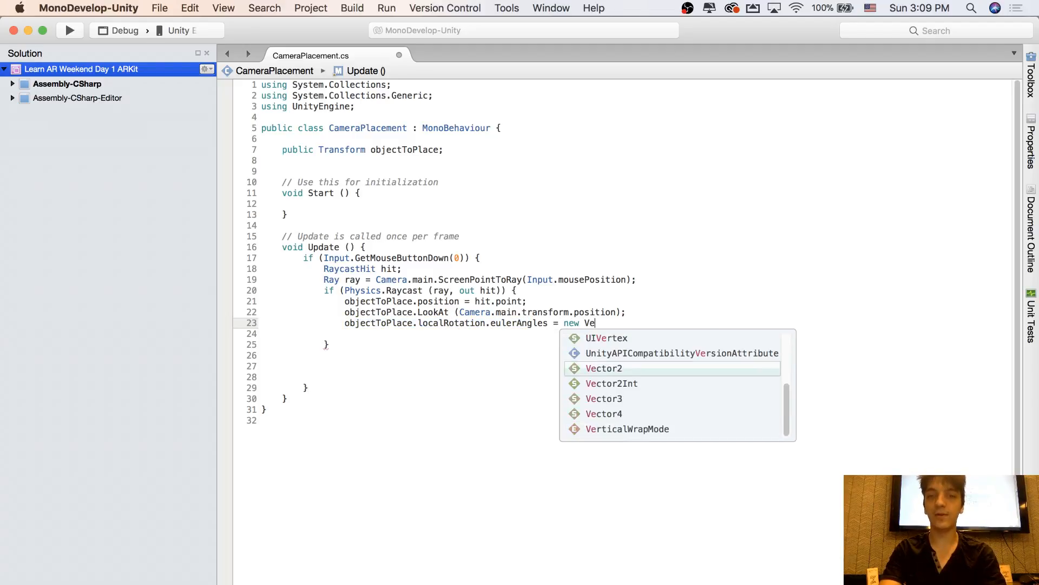
type("ctor3(")
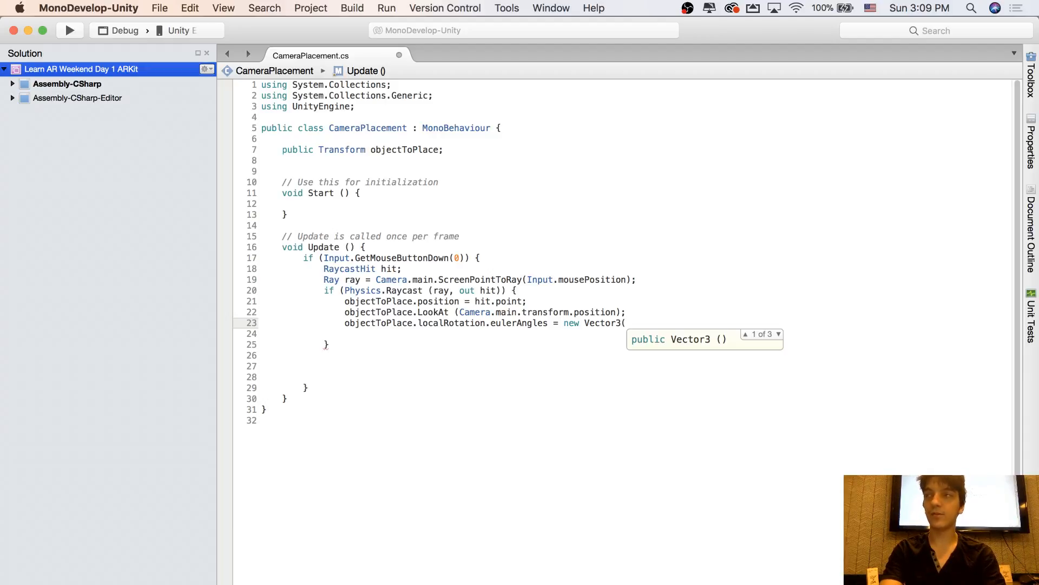
type("0")
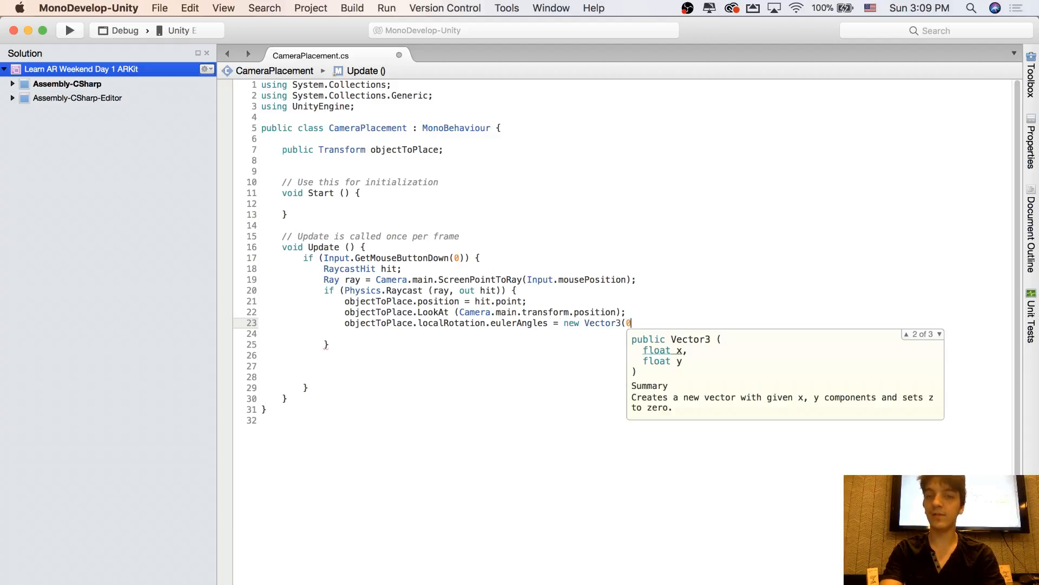
type(",")
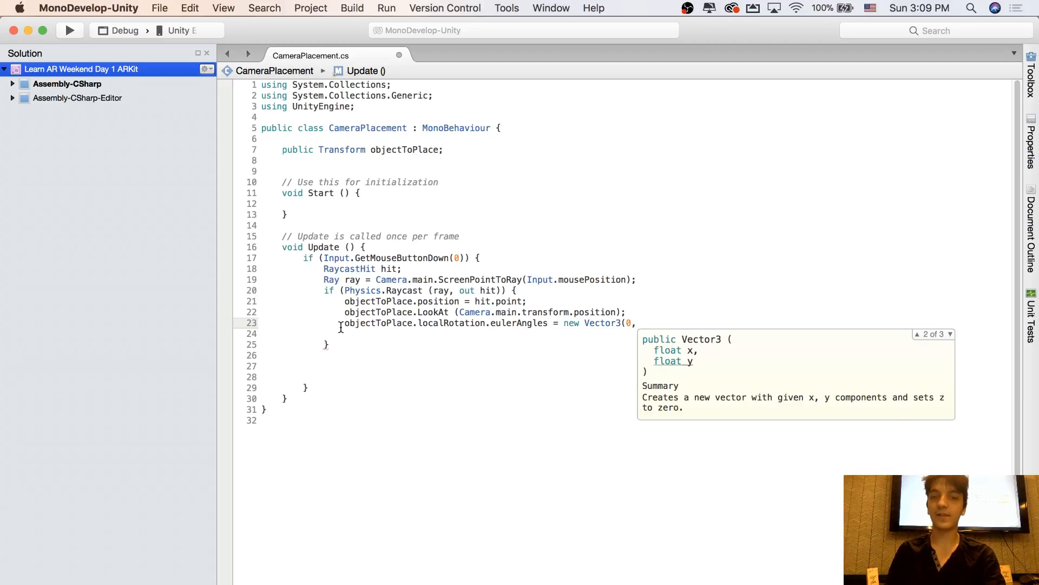
Copy the objectToPlace.localRotation.eulerAngles expression into the Vector3 as its second argument, adding .y and a comma
left_click_drag(345, 323, 547, 320)
key("super+c")
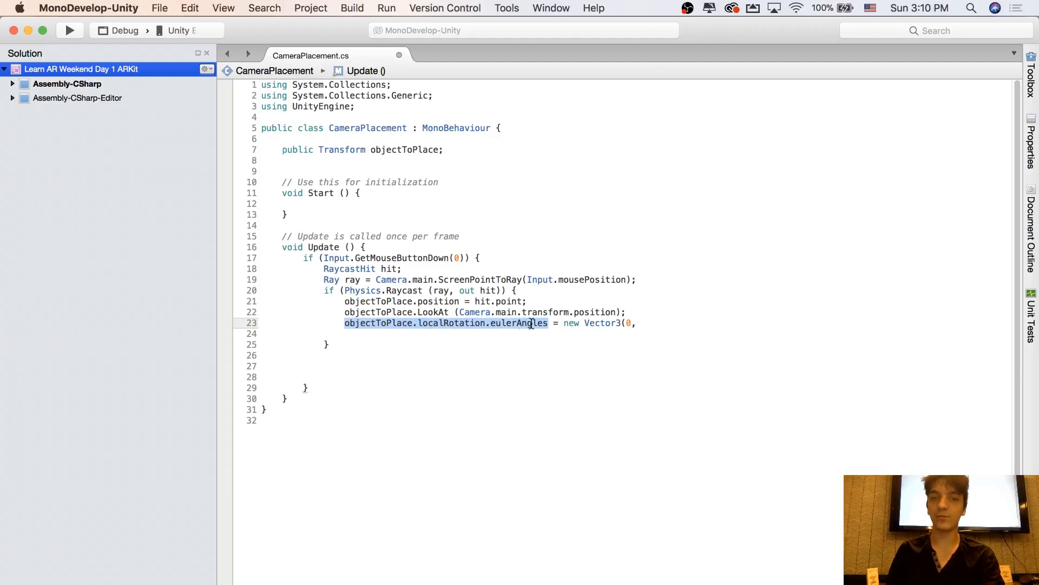
left_click(647, 324)
key("super+v")
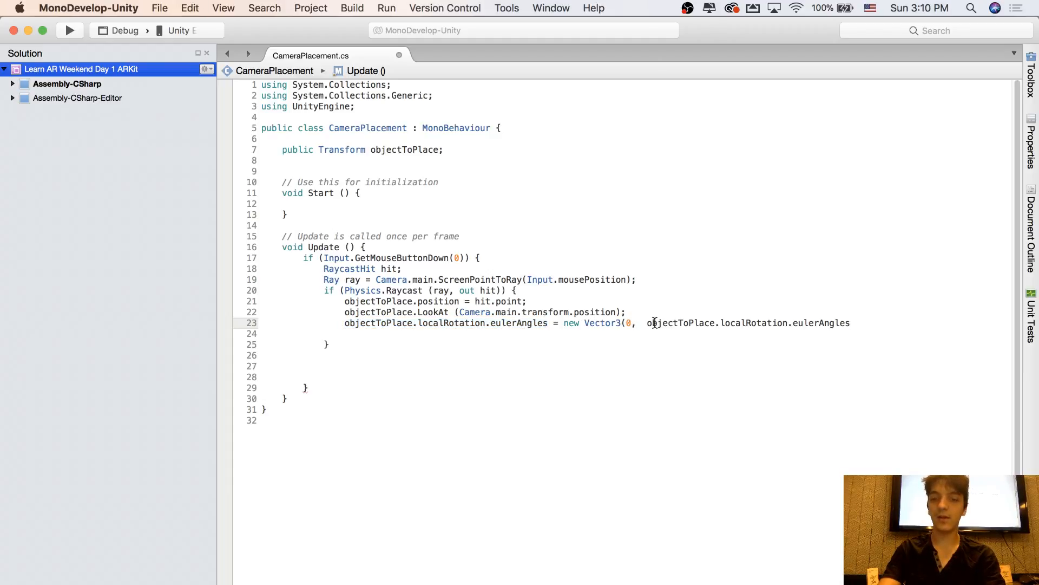
type(".y,")
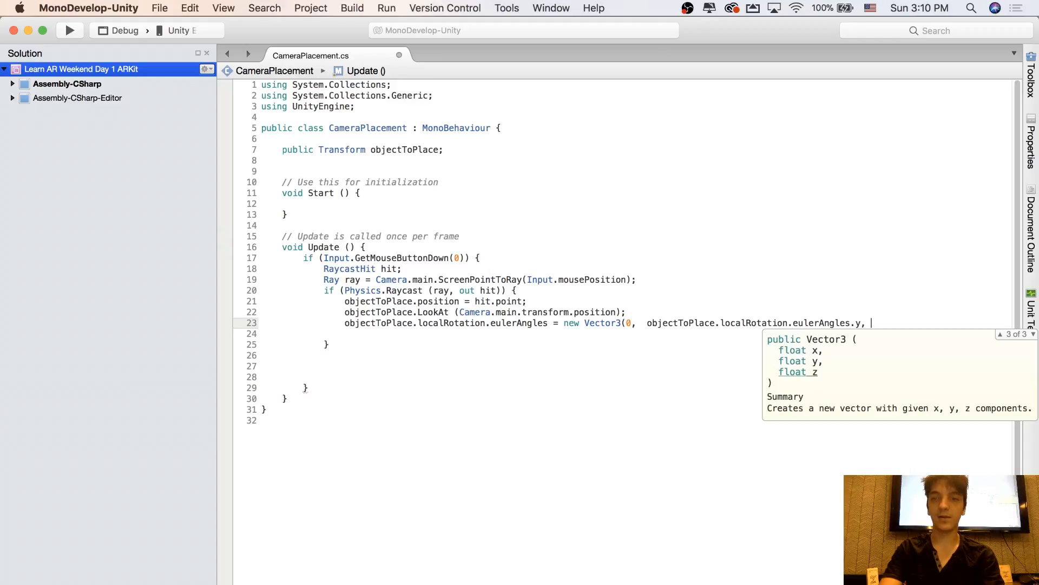
Build the unfinished script, undo the last stray edit and remove the trailing comma after eulerAngles.y
key("super+b")
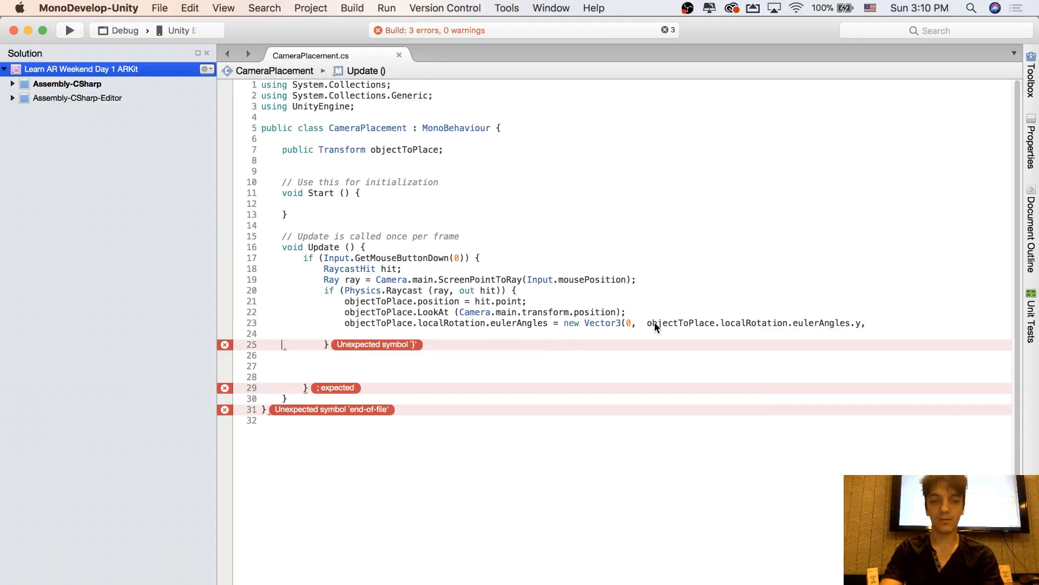
key("super+z")
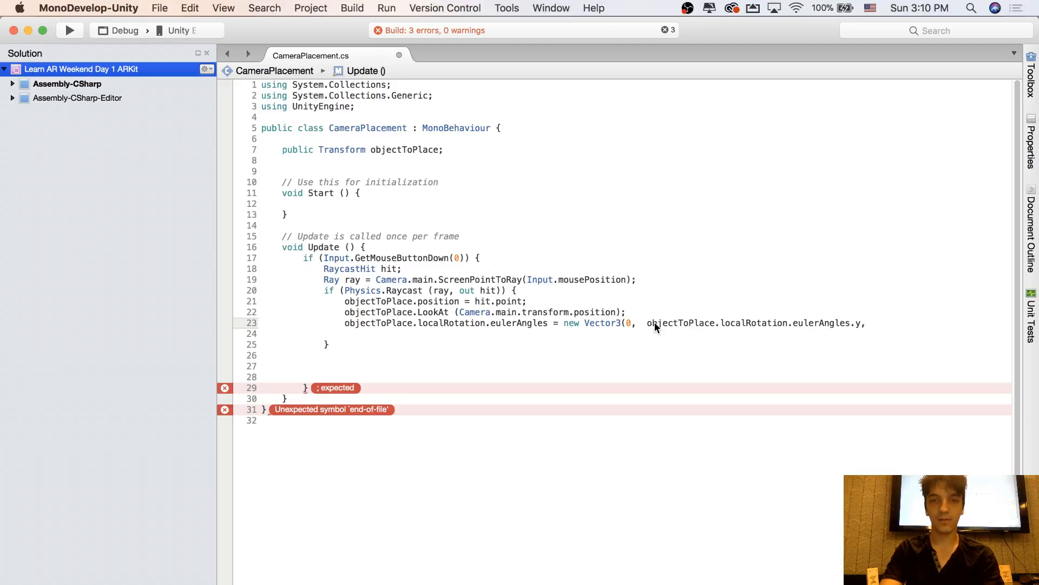
key("BackSpace")
left_click(469, 312)
left_click(351, 366)
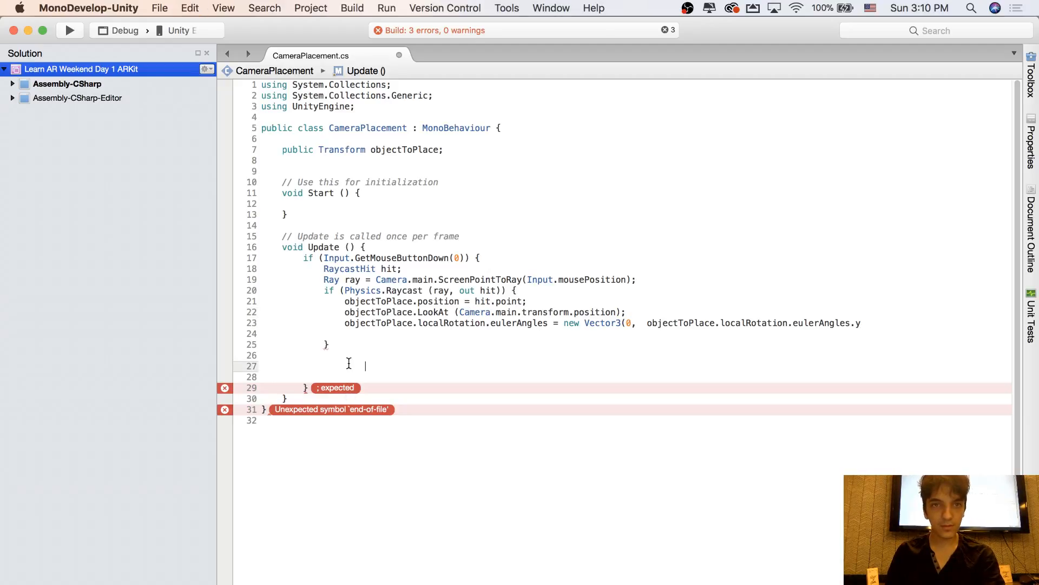
Complete the Vector3 on the eulerAngles assignment with objectToPlace.localRotation.eulerAngles.z as its third argument and close the statement
left_click(869, 324)
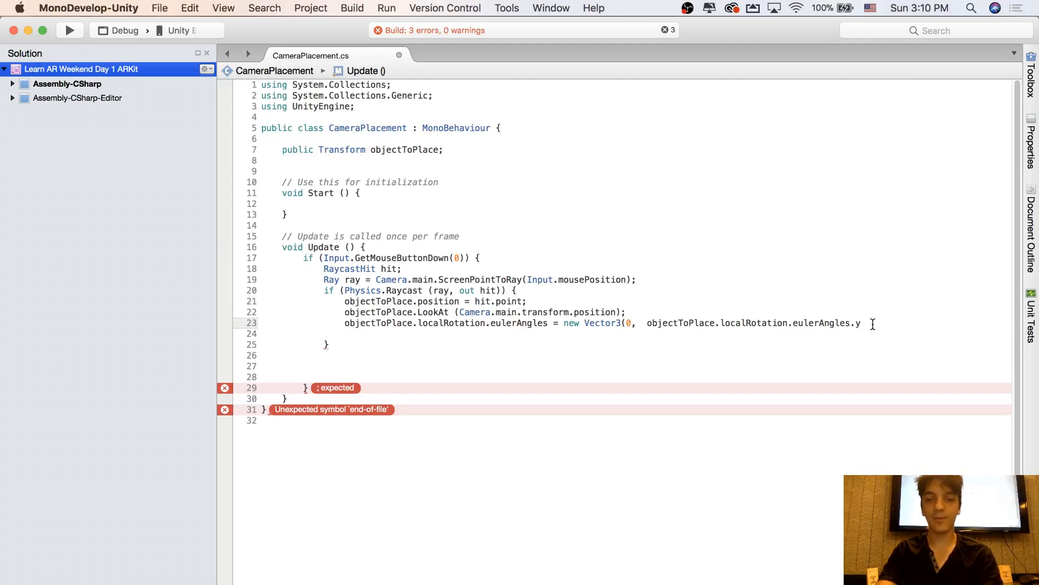
type(", ")
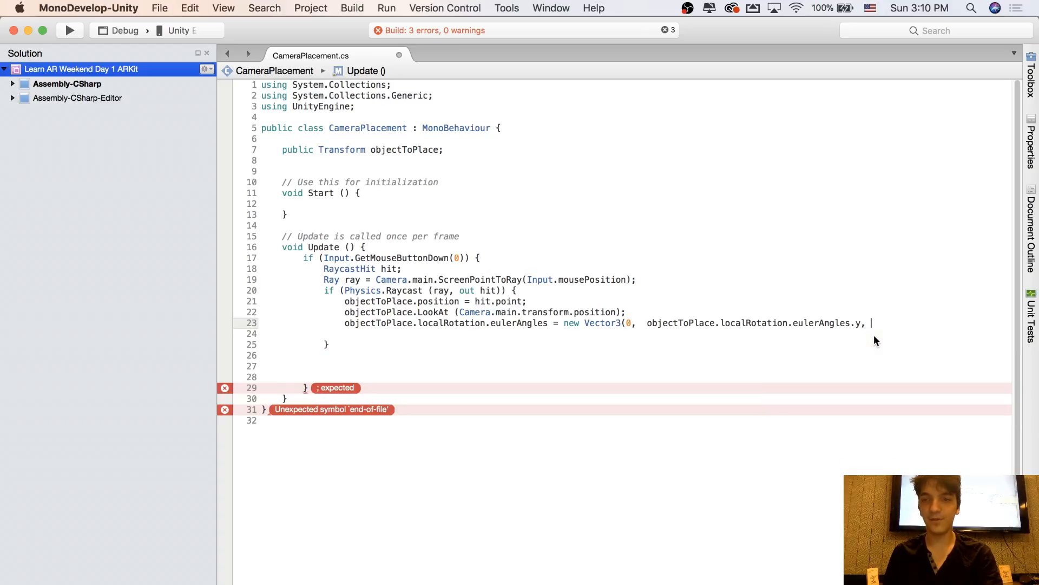
type("objectToPlace.localRotation.eulerAngles")
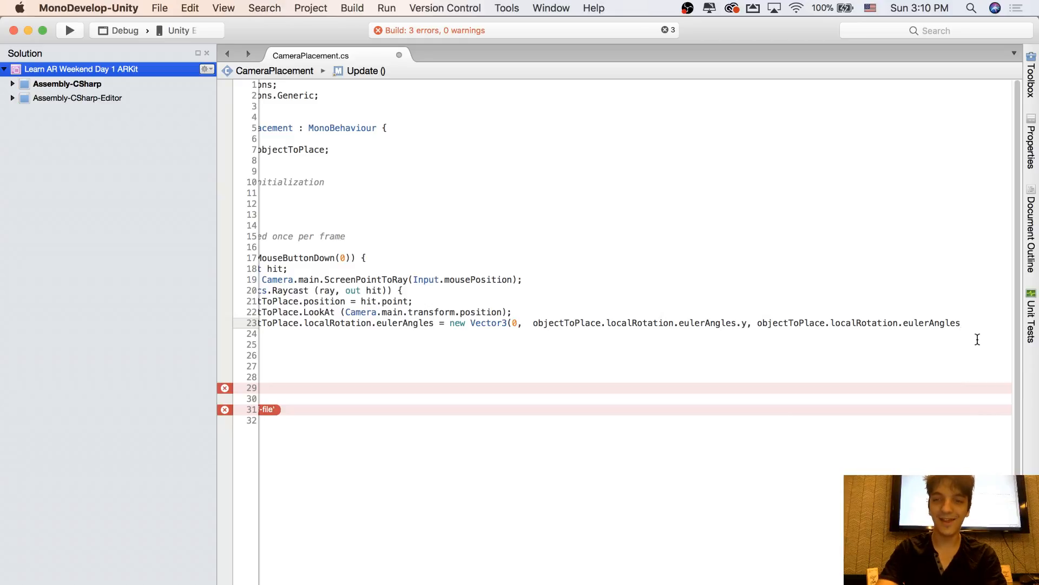
type(".z);")
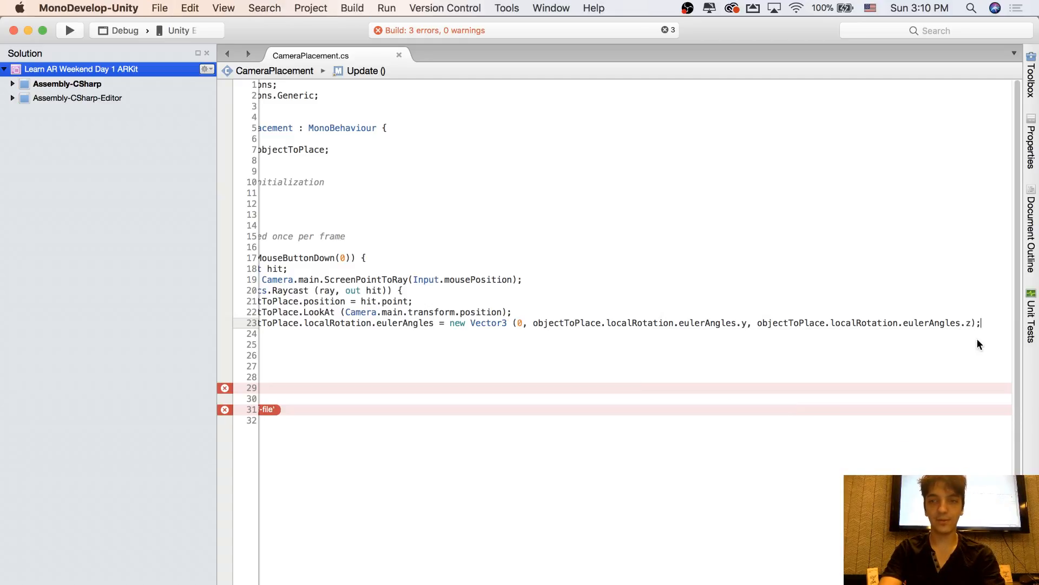
Build the script and read the full error message on the eulerAngles assignment
key("super+b")
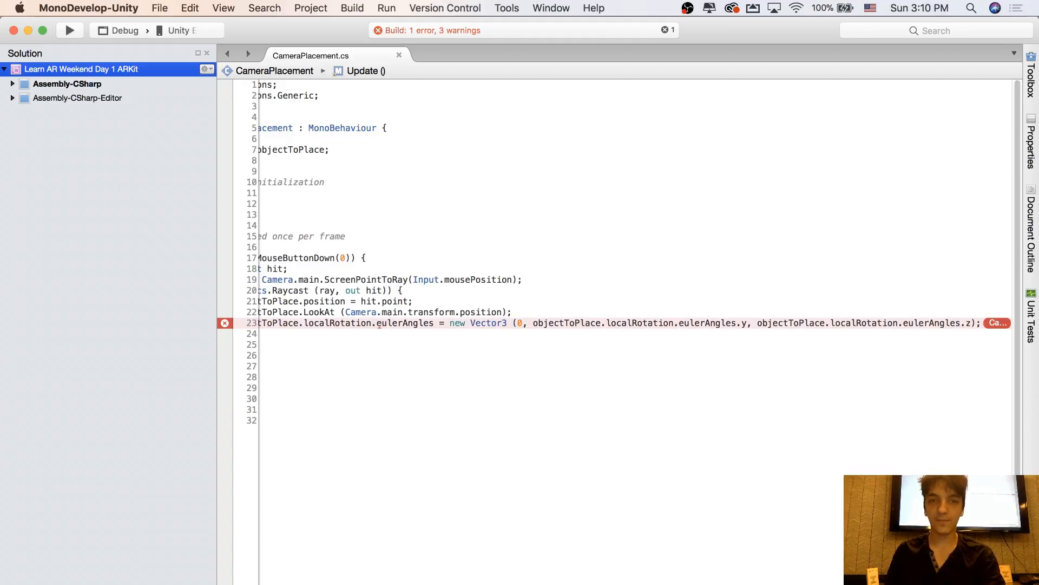
scroll(628, 323, "left", 4)
scroll(628, 323, "right", 3)
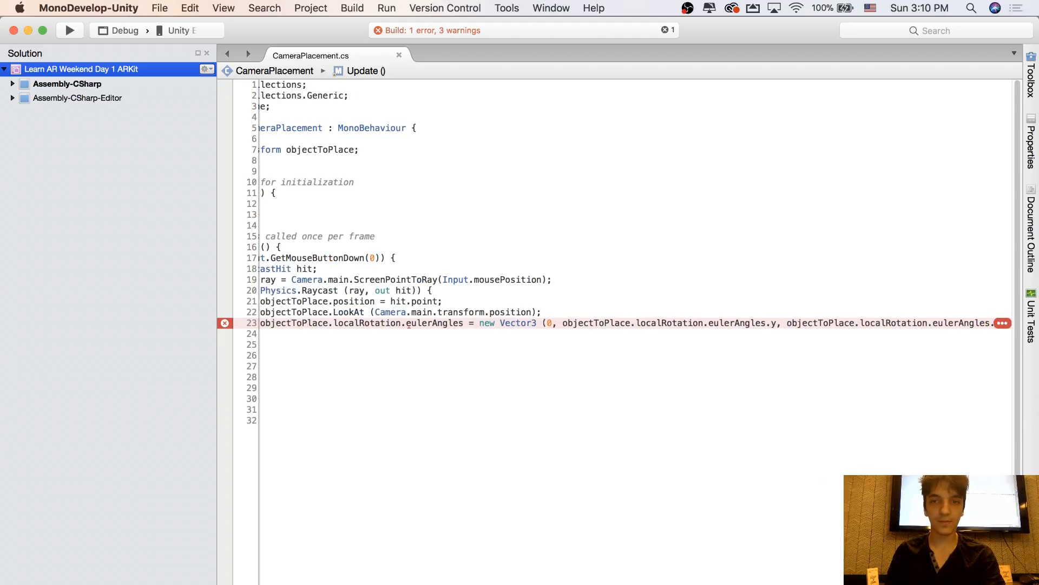
scroll(628, 323, "right", 3)
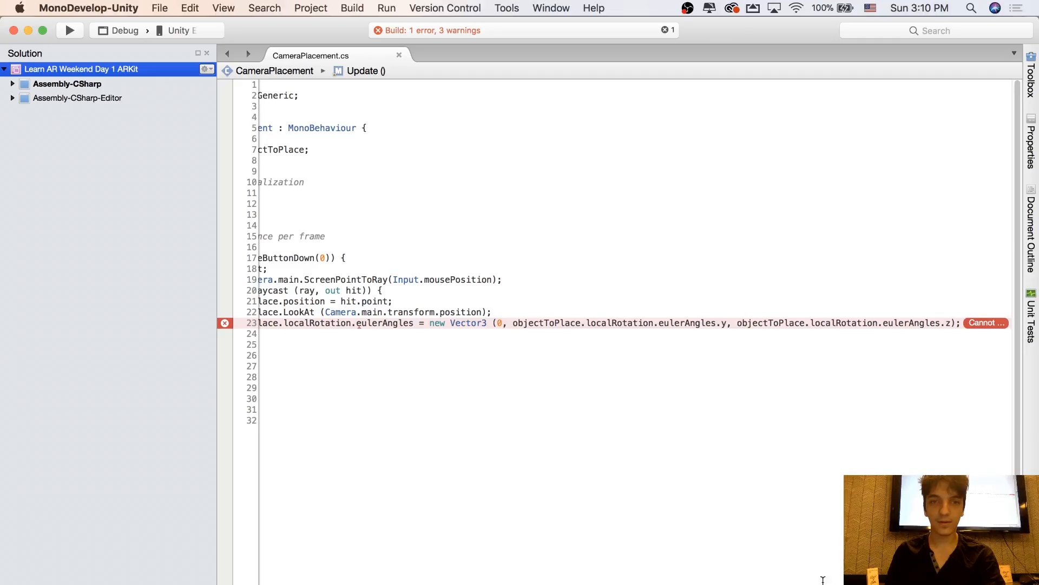
mouse_move(978, 324)
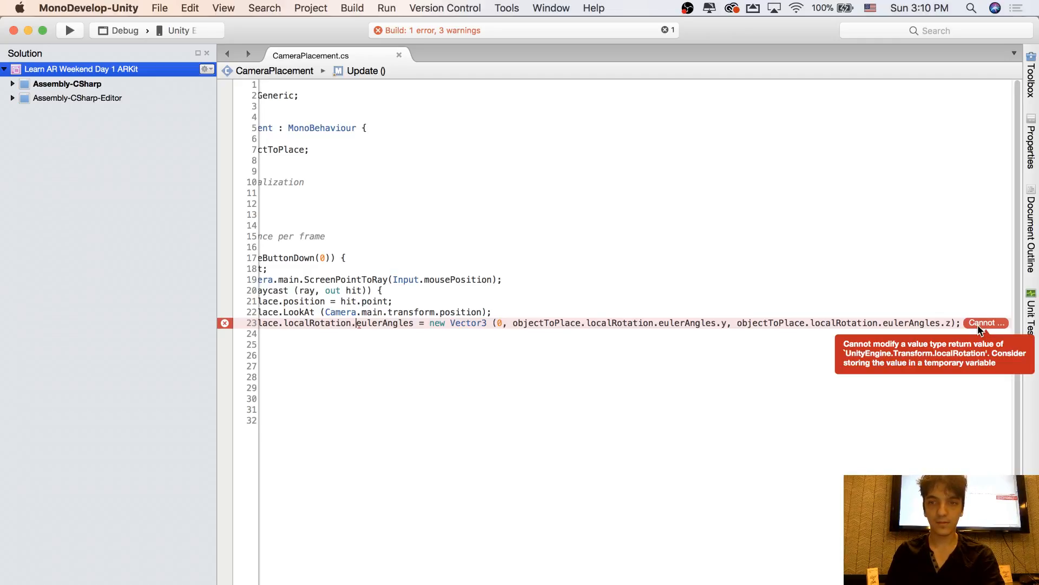
scroll(610, 355, "left", 4)
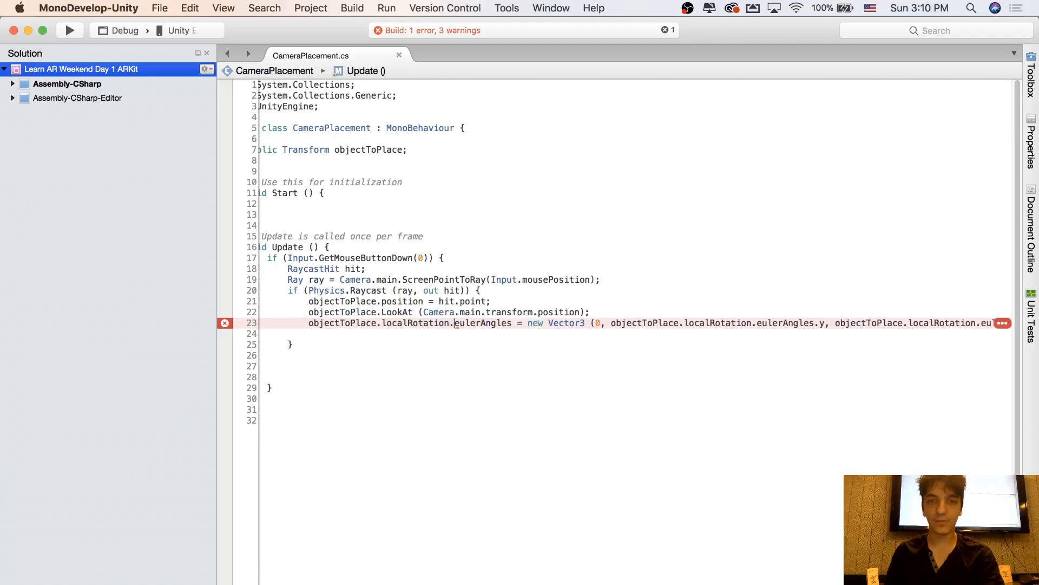
Insert three blank lines between the LookAt call and the eulerAngles assignment
left_click(610, 355)
left_click(564, 313)
left_click_drag(564, 324, 744, 326)
left_click(743, 324)
left_click(642, 312)
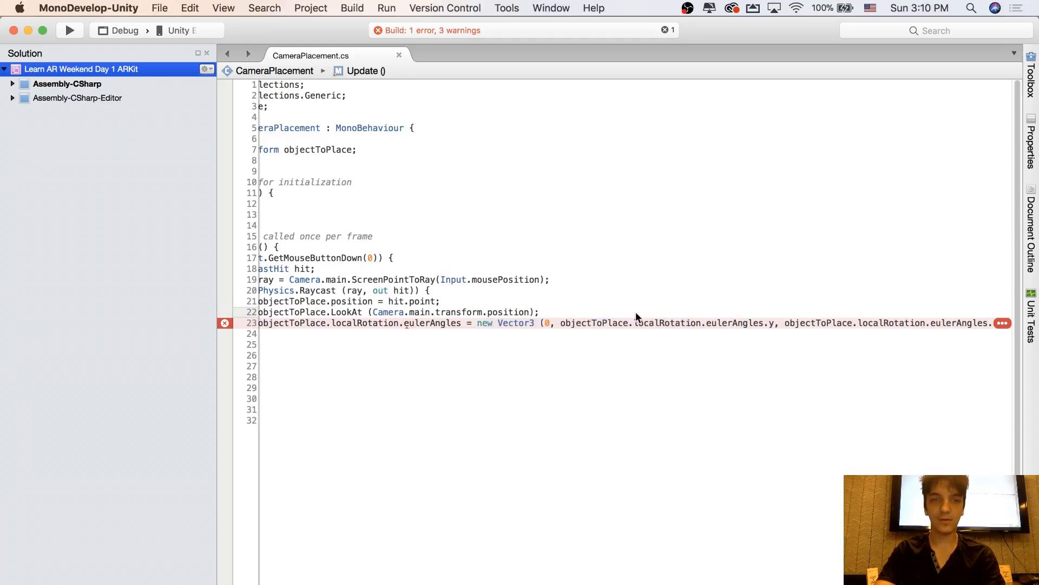
key("Return")
key("Return")
key("Return")
key("Up")
type("ob")
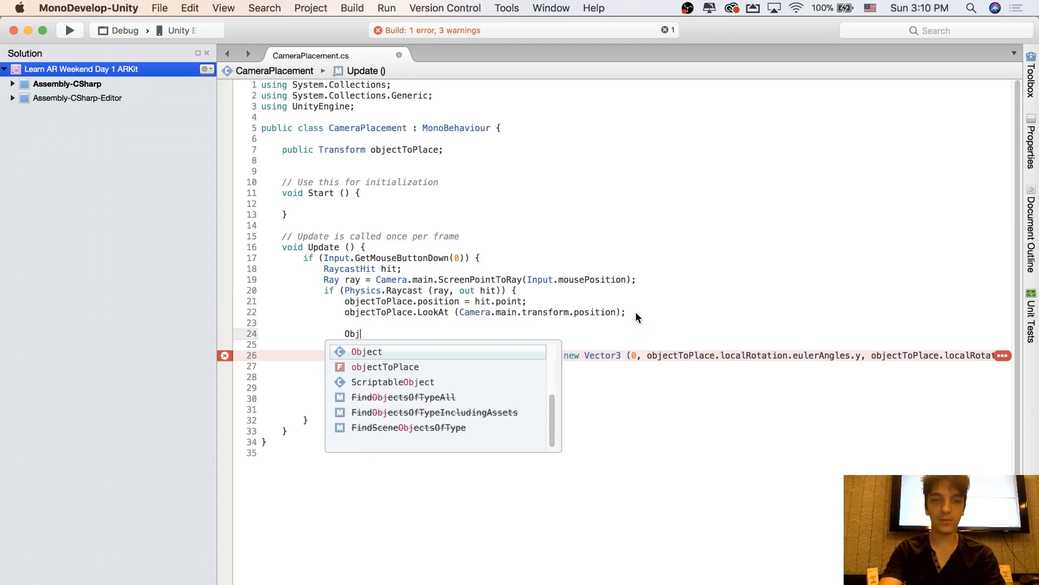
type("jectsOf")
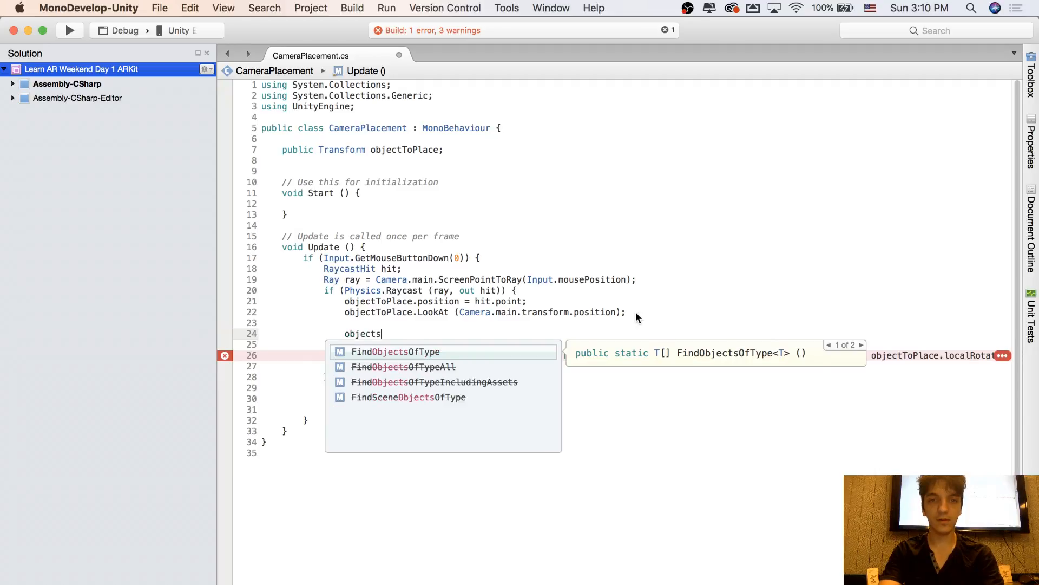
key("Return")
key("BackSpace")
key("BackSpace")
key("BackSpace")
key("BackSpace")
key("BackSpace")
key("BackSpace")
key("BackSpace")
key("BackSpace")
key("BackSpace")
key("BackSpace")
key("BackSpace")
key("BackSpace")
key("BackSpace")
key("BackSpace")
key("BackSpace")
key("BackSpace")
key("BackSpace")
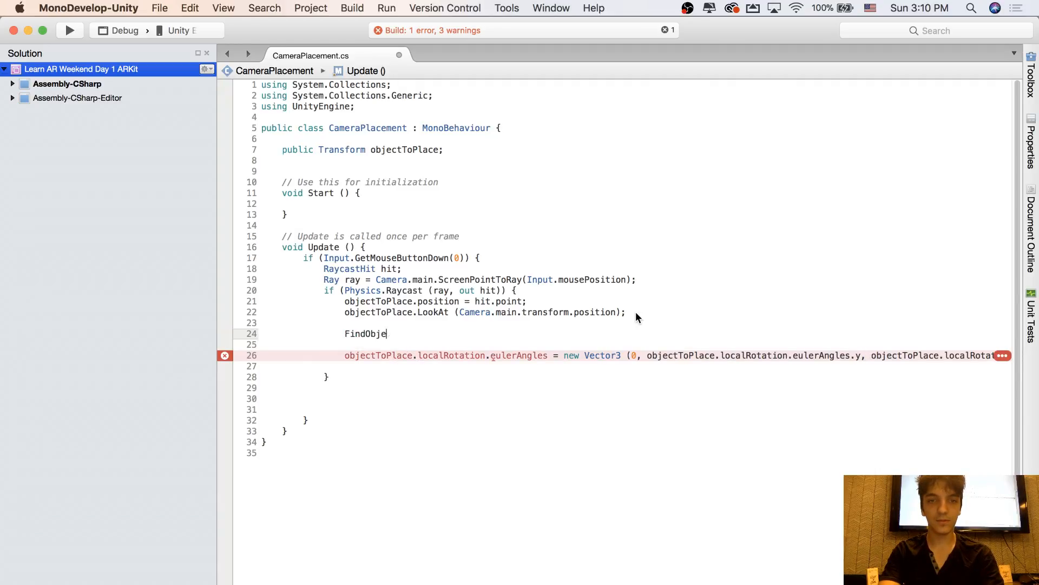
Begin a trial statement on the blank line below the LookAt call with objectToPlace.local
type("objectToPlace")
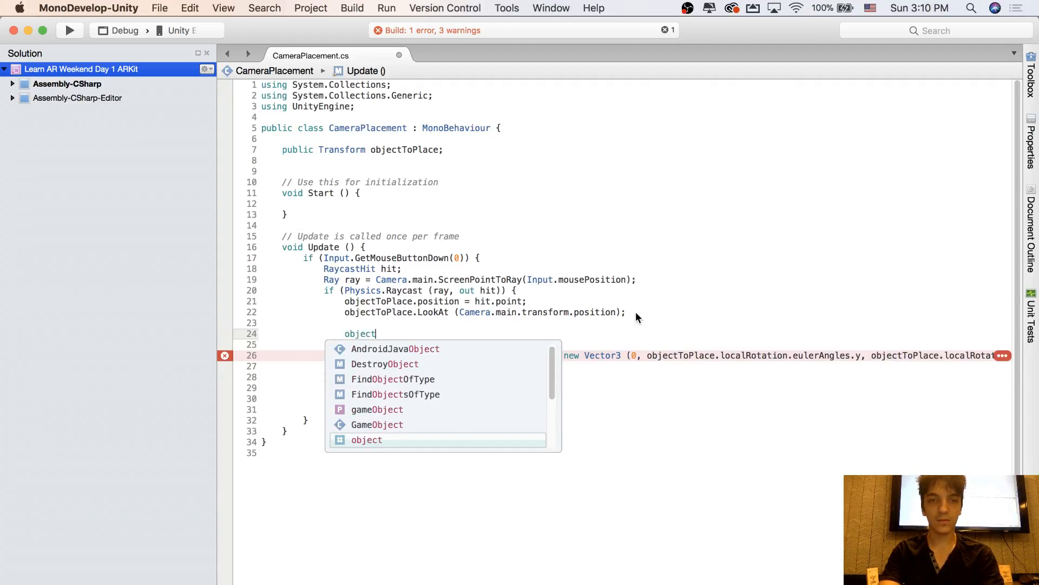
key("Return")
type(".localScale")
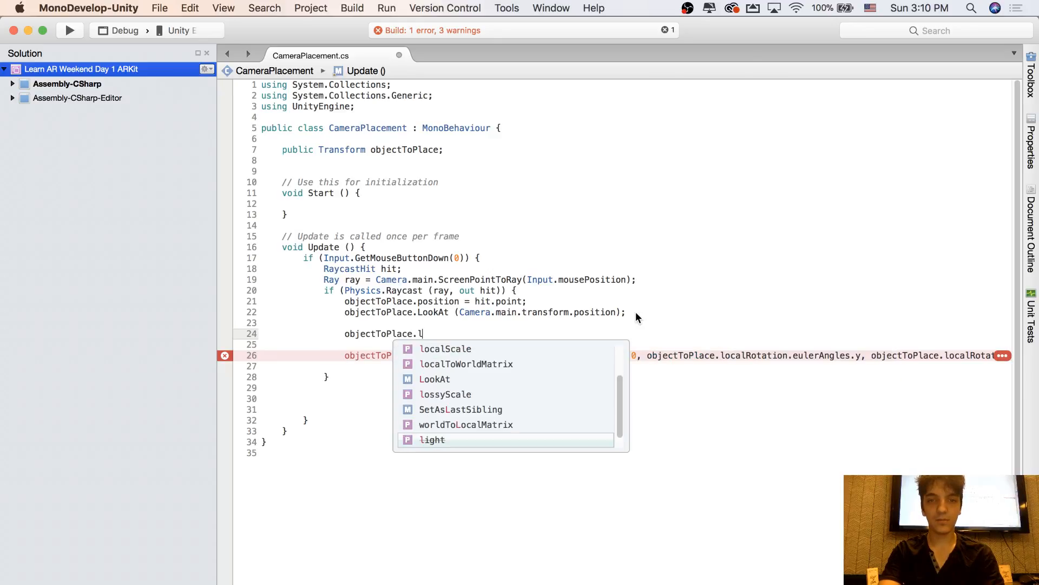
key("Return")
key("BackSpace")
key("BackSpace")
key("BackSpace")
key("BackSpace")
key("BackSpace")
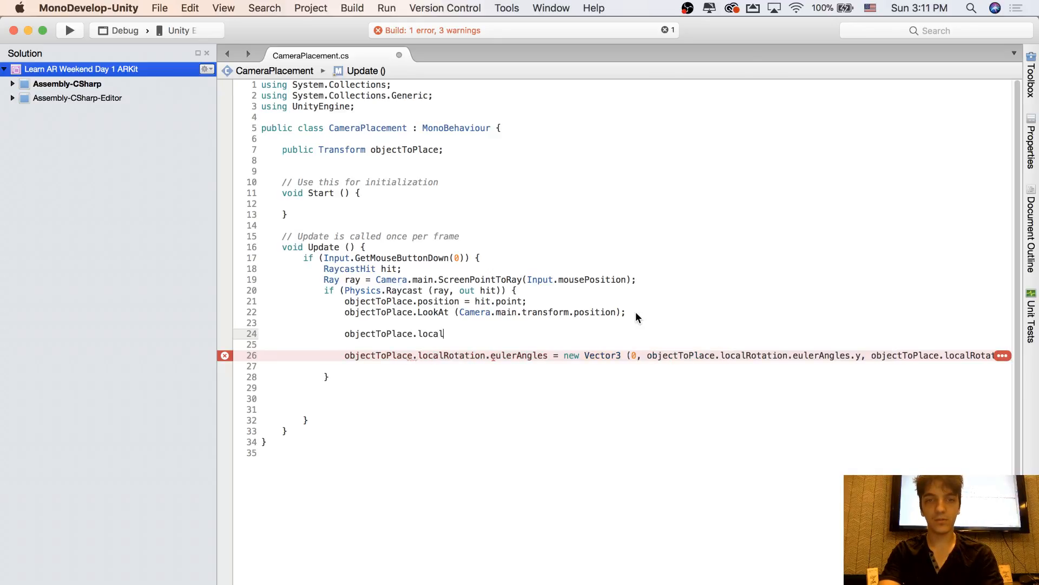
Try extending the trial statement with localRotation.eulerAngles.Se and delete that statement
type("Rotation.se")
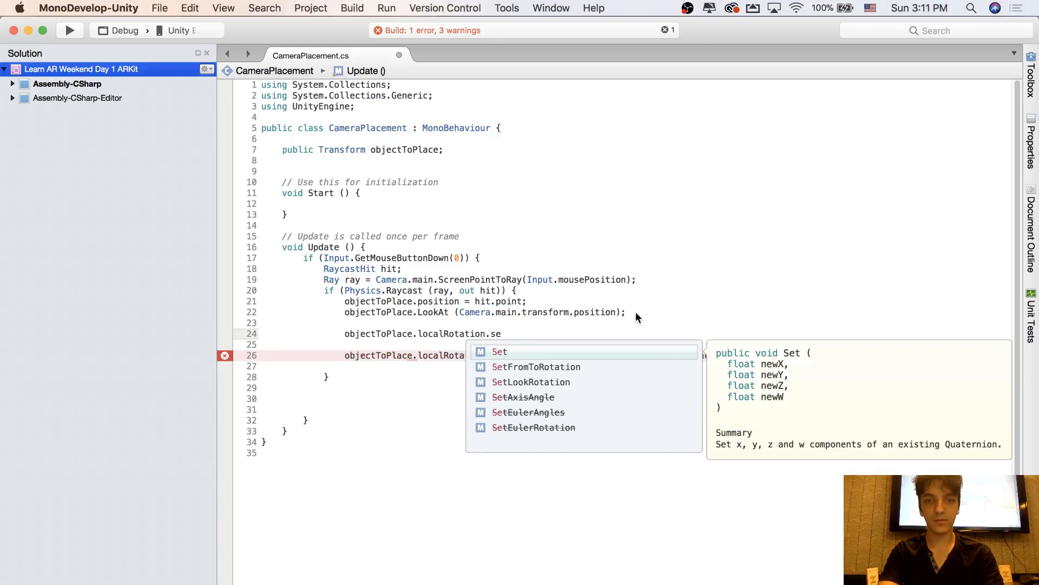
key("BackSpace")
key("BackSpace")
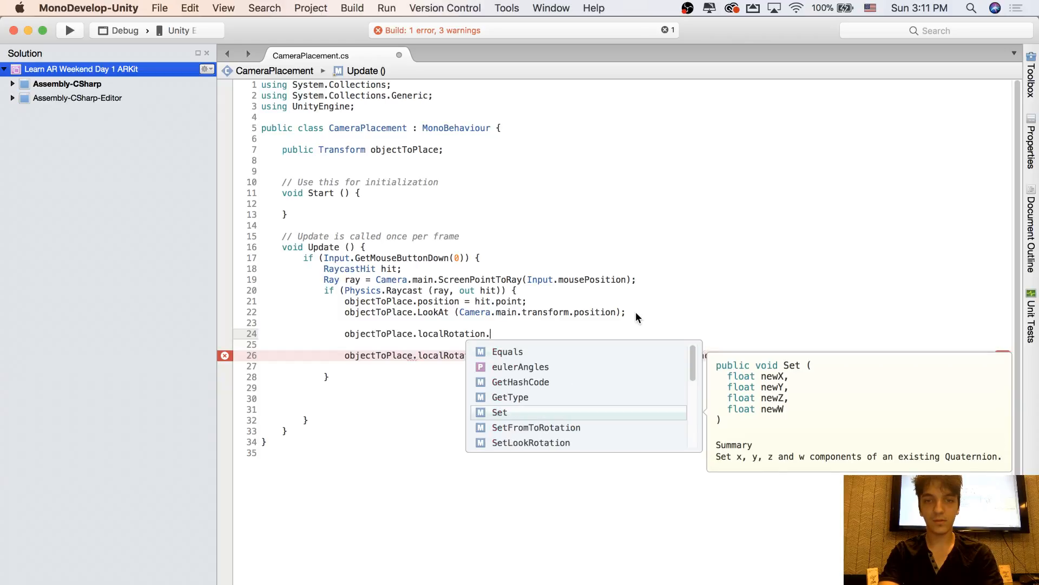
type("eulerAngles")
key("Return")
type(".Se")
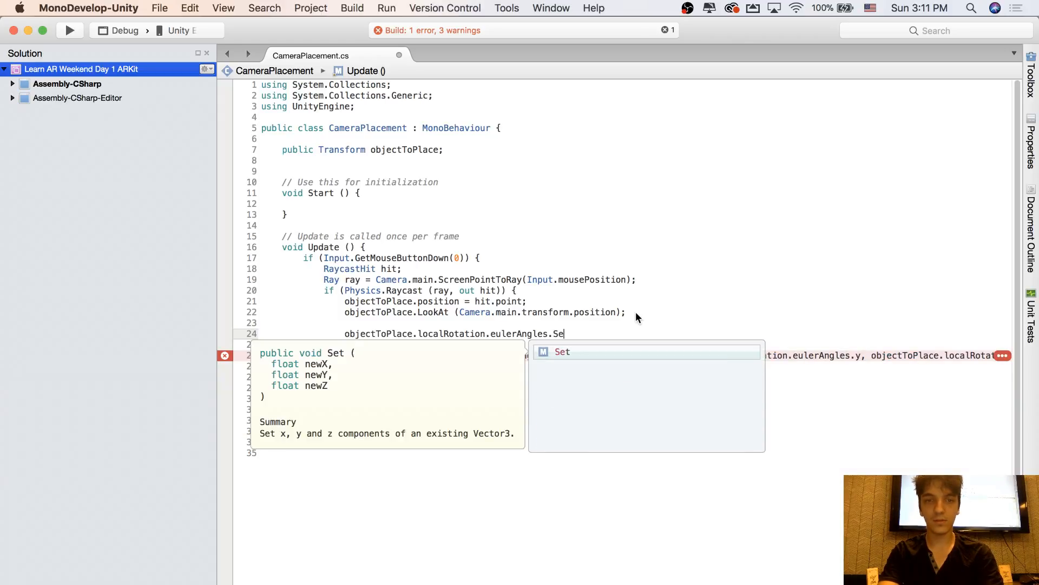
key("Escape")
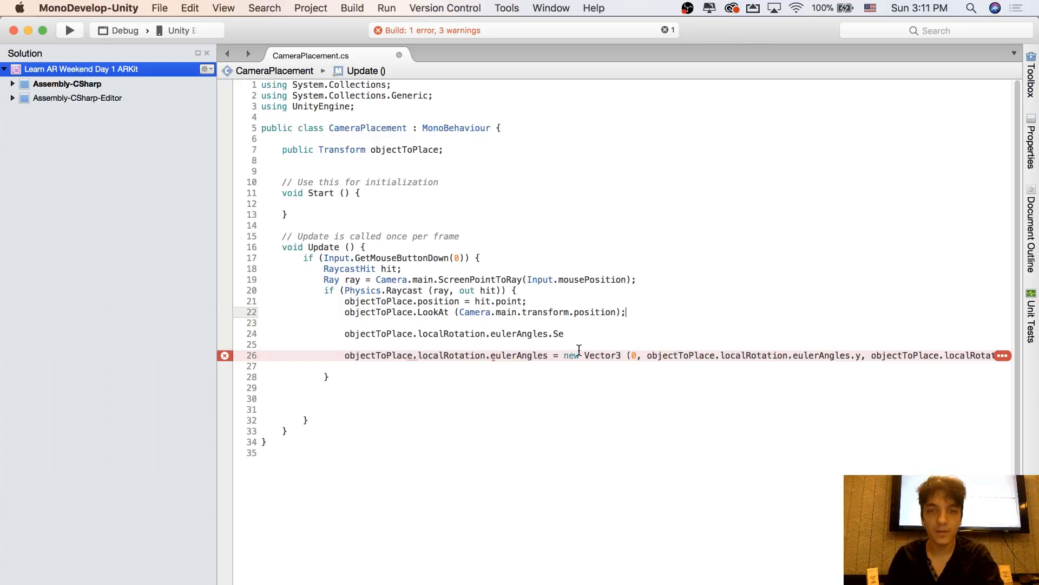
left_click_drag(565, 333, 341, 335)
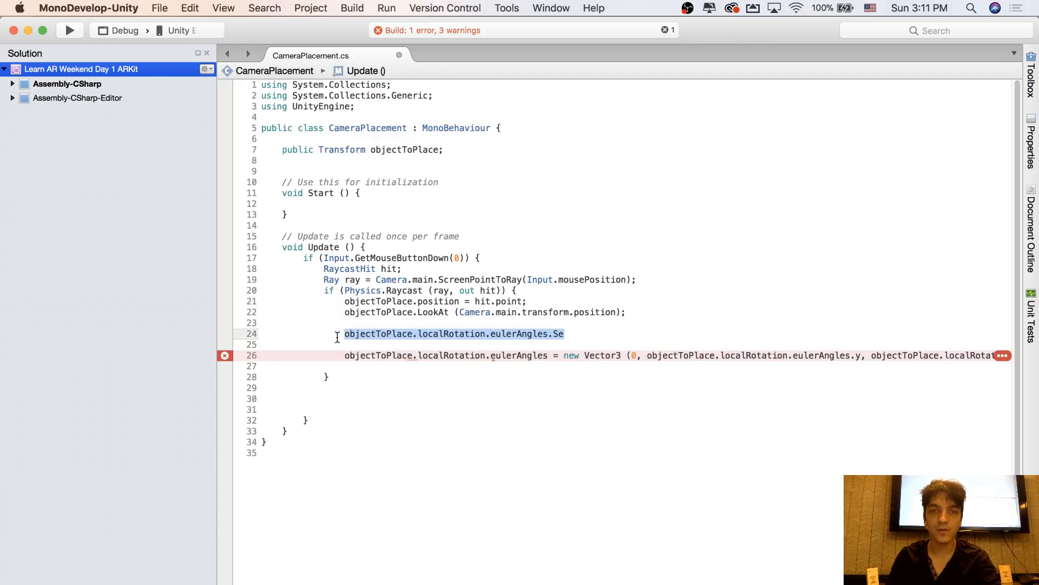
key("BackSpace")
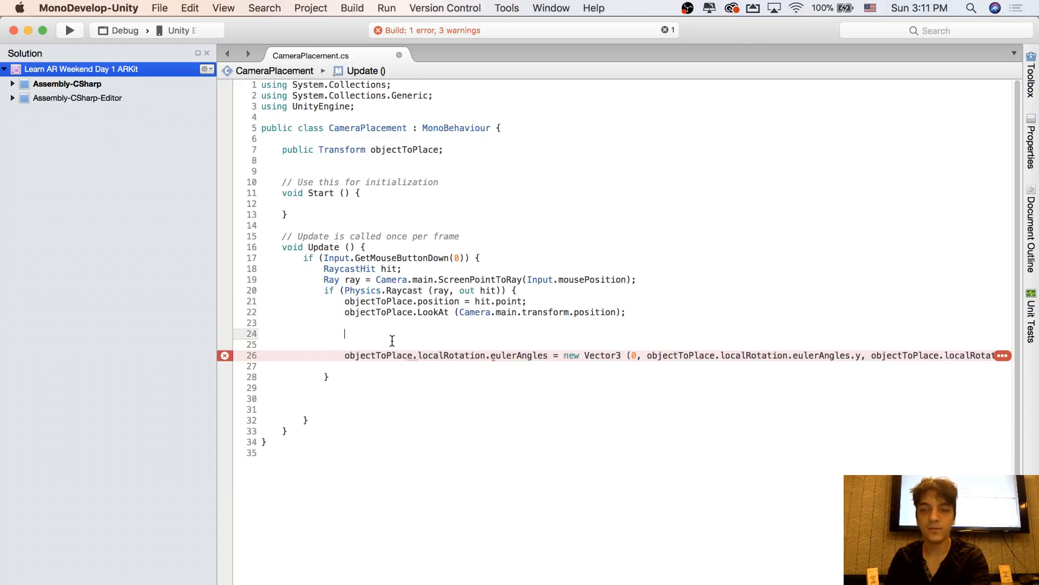
Replace "= new Vector3" in the eulerAngles assignment with a .Set call that keeps the same three arguments
left_click(570, 357)
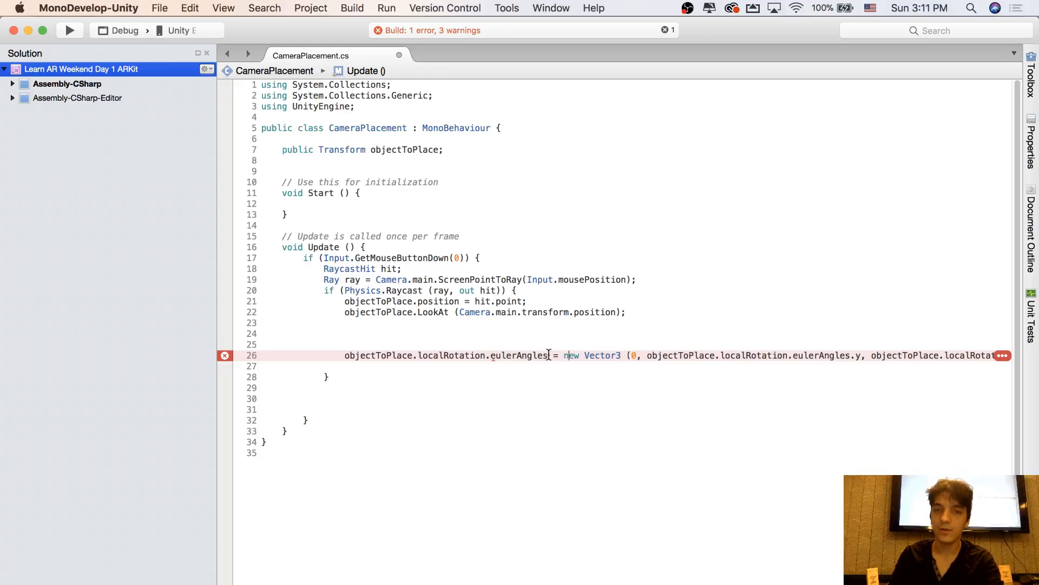
left_click_drag(548, 356, 628, 355)
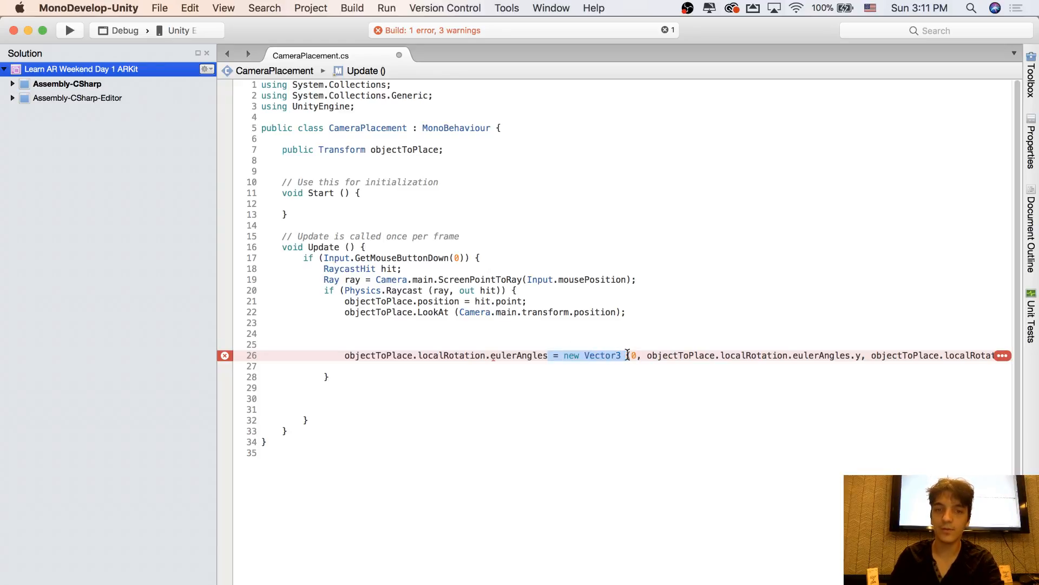
type(".Se")
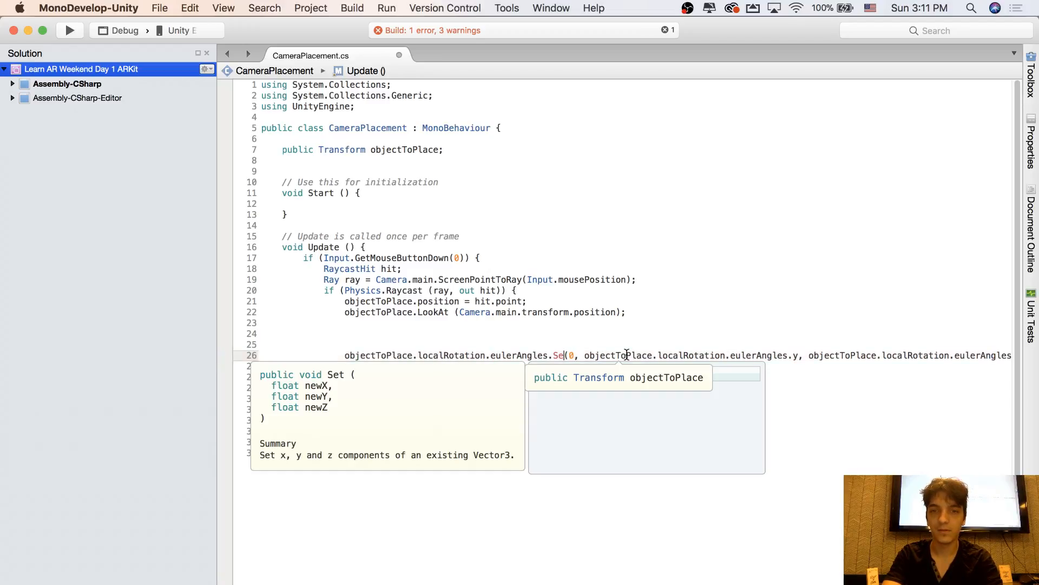
type("t")
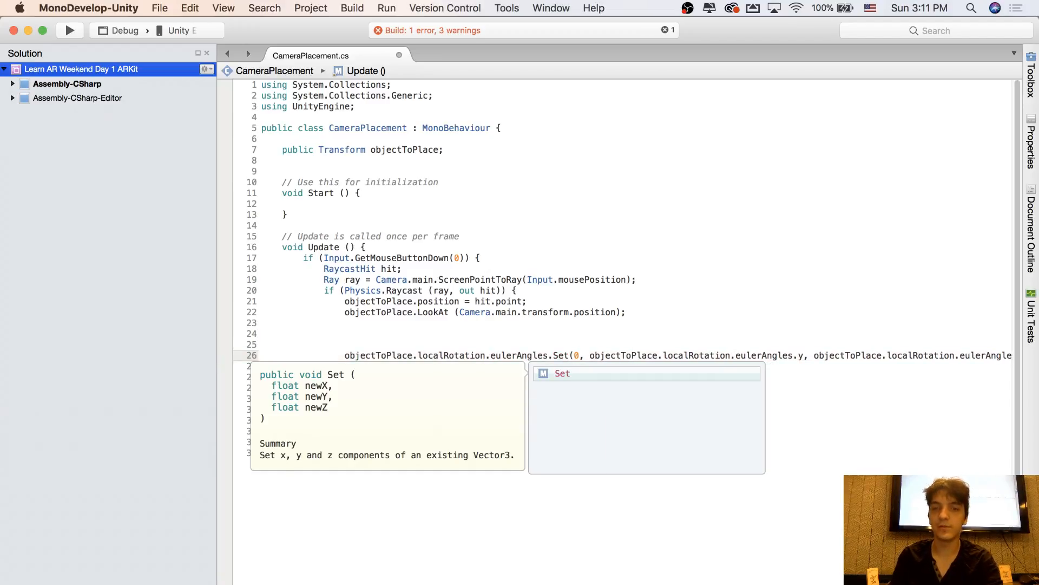
left_click(627, 332)
left_click(575, 354)
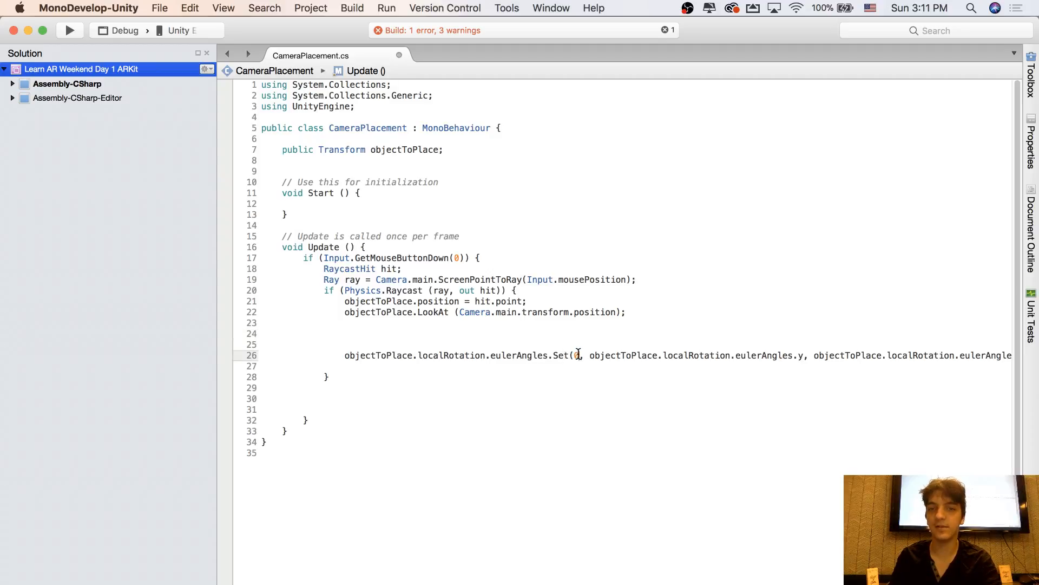
Check the three arguments of the eulerAngles.Set call and save the CameraPlacement script
scroll(623, 271, "right", 3)
scroll(622, 271, "left", 1)
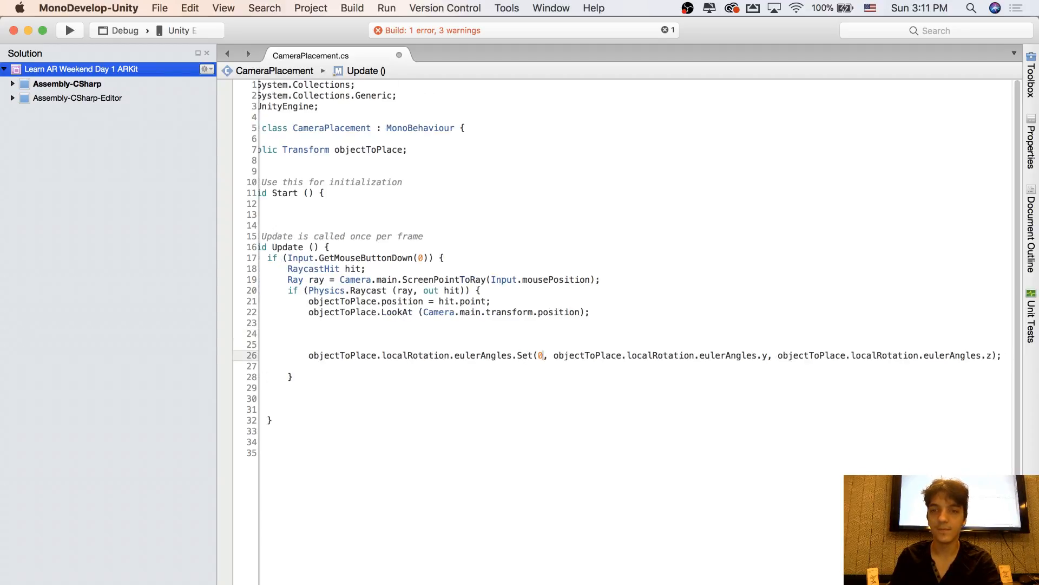
scroll(661, 513, "left", 2)
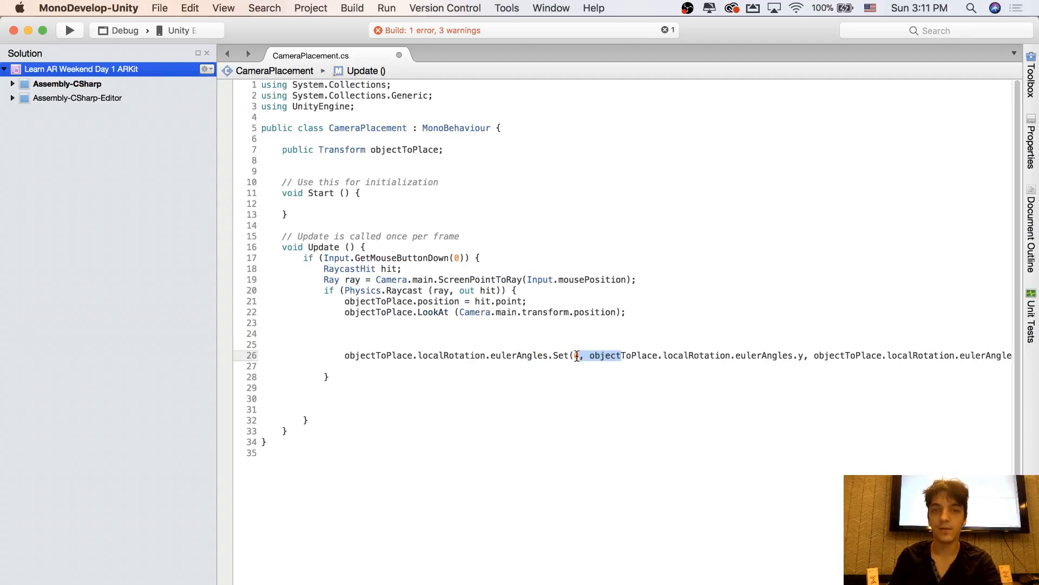
left_click(421, 355)
scroll(529, 382, "right", 1)
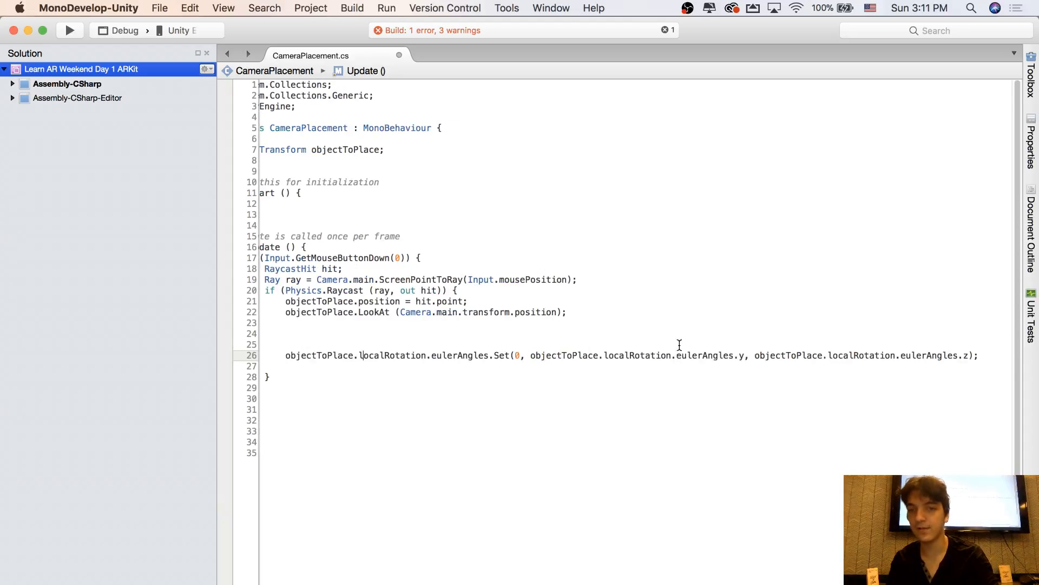
mouse_move(730, 357)
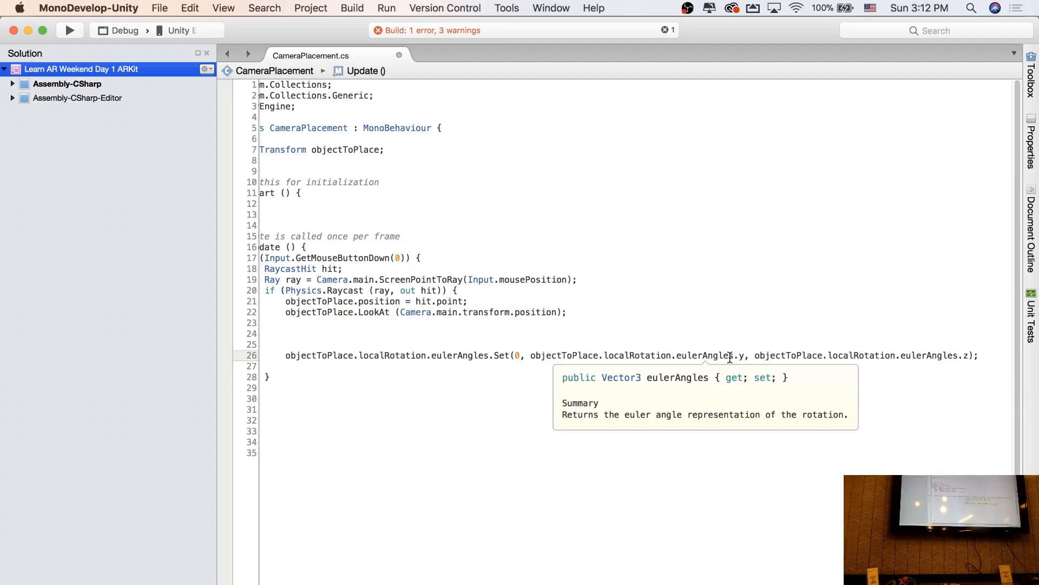
key("super+s")
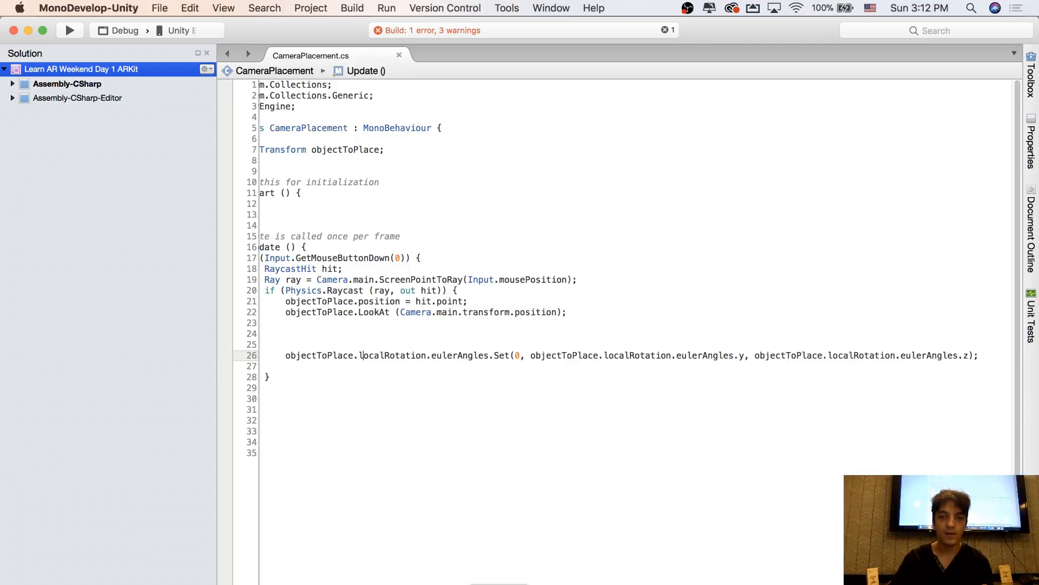
Switch to Unity, play the ARBasketball scene and place the hoop on the plane in the Game view
key("super+Tab")
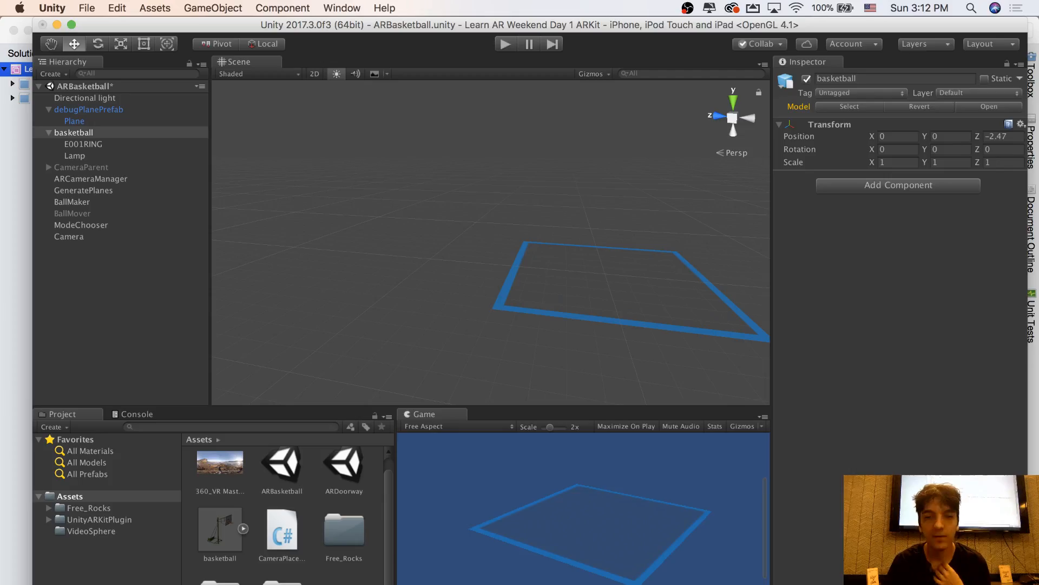
left_click(504, 46)
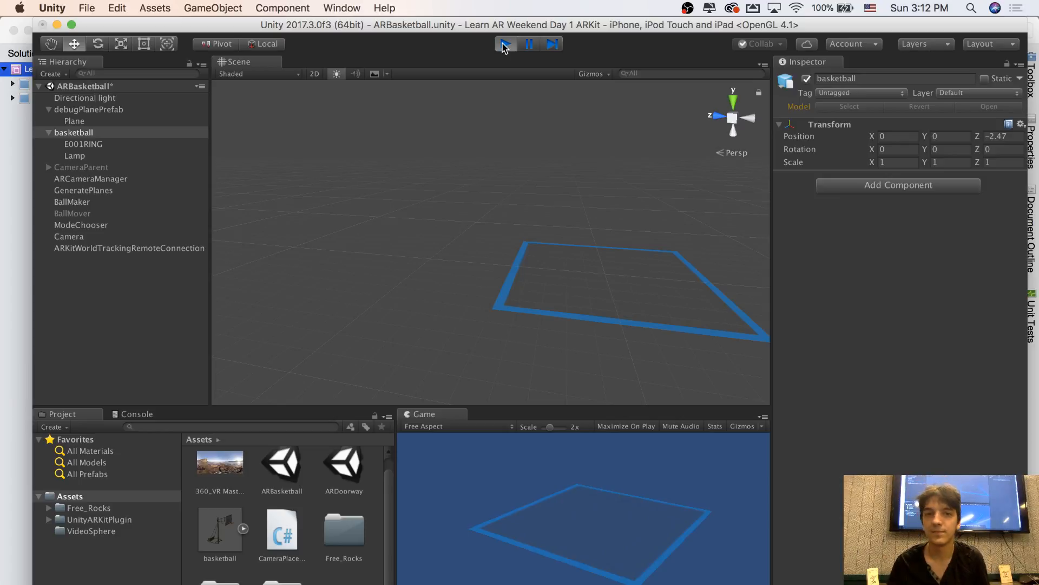
left_click(579, 509)
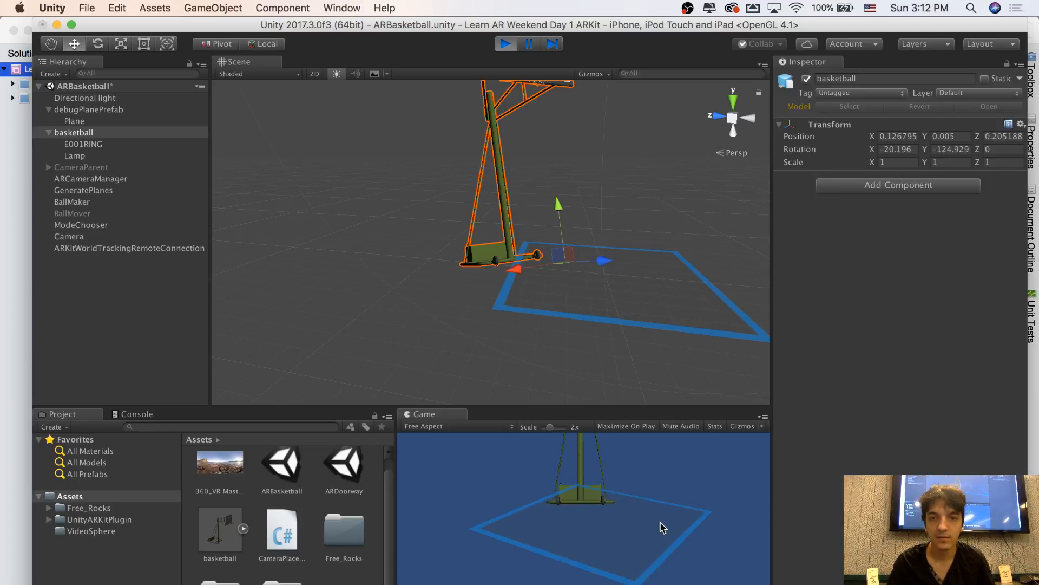
Place the hoop at several more points on the plane in the Game view and stop play mode
left_click(661, 523)
left_click(617, 533)
left_click(587, 501)
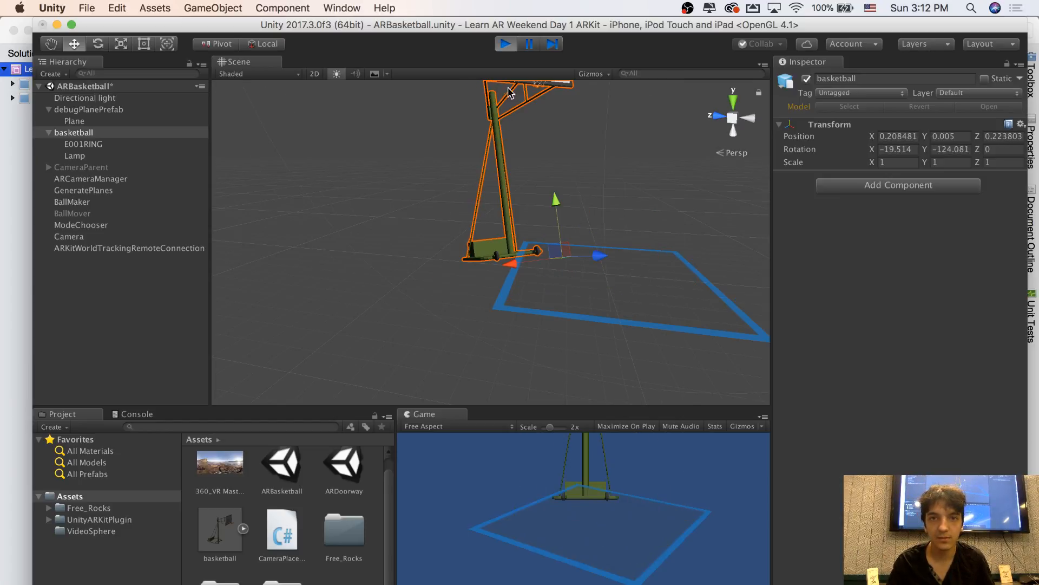
left_click(505, 44)
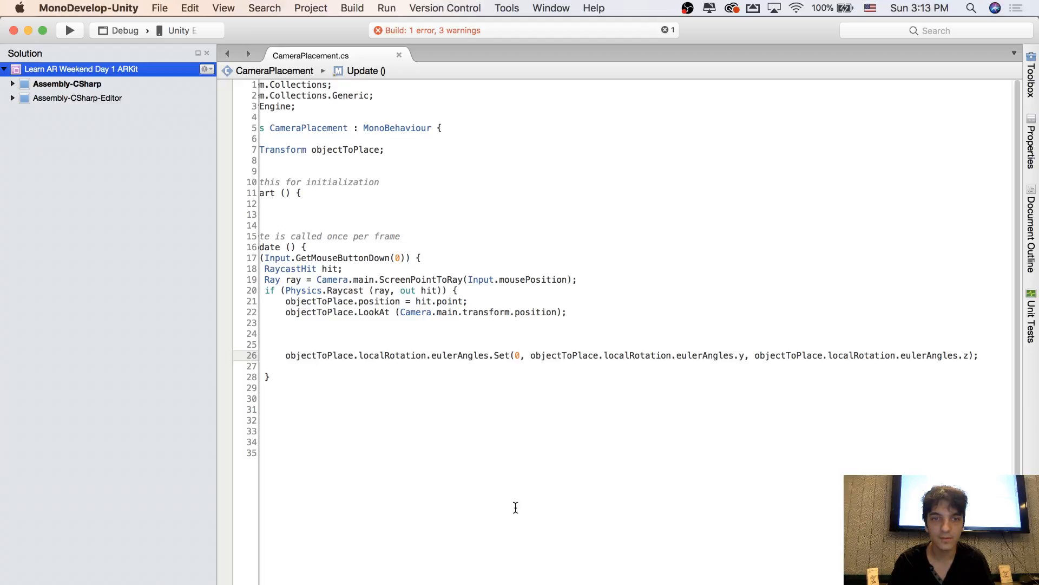
Read through the full eulerAngles.Set statement and its arguments in the CameraPlacement script
scroll(514, 514, "left", 2)
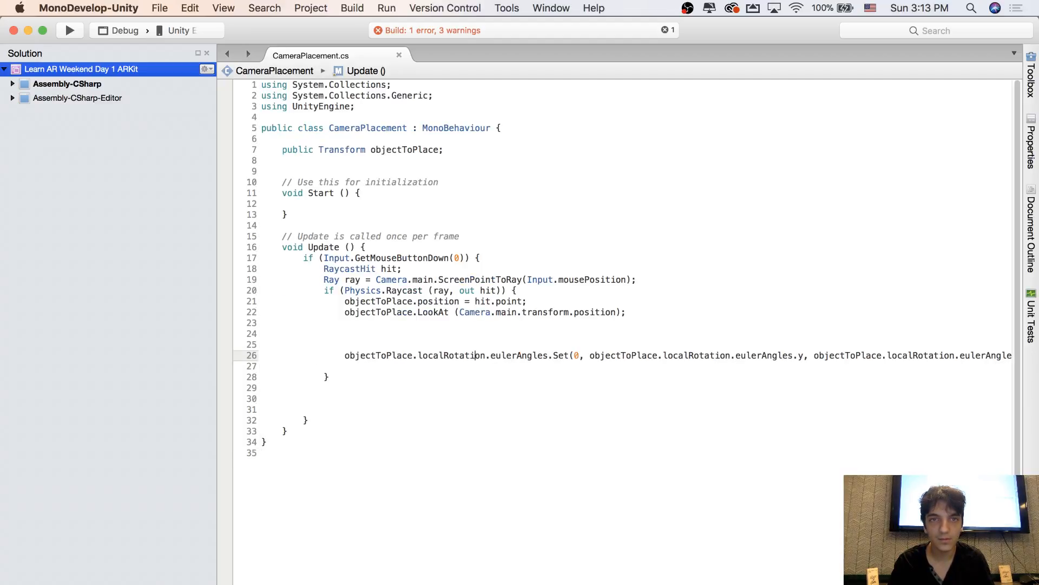
scroll(633, 330, "right", 3)
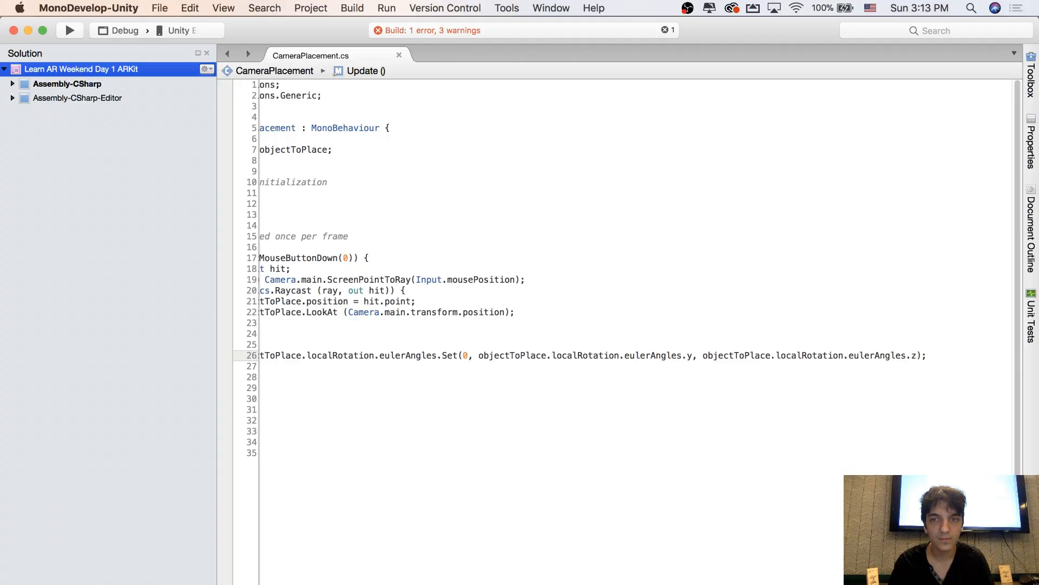
scroll(478, 358, "left", 1)
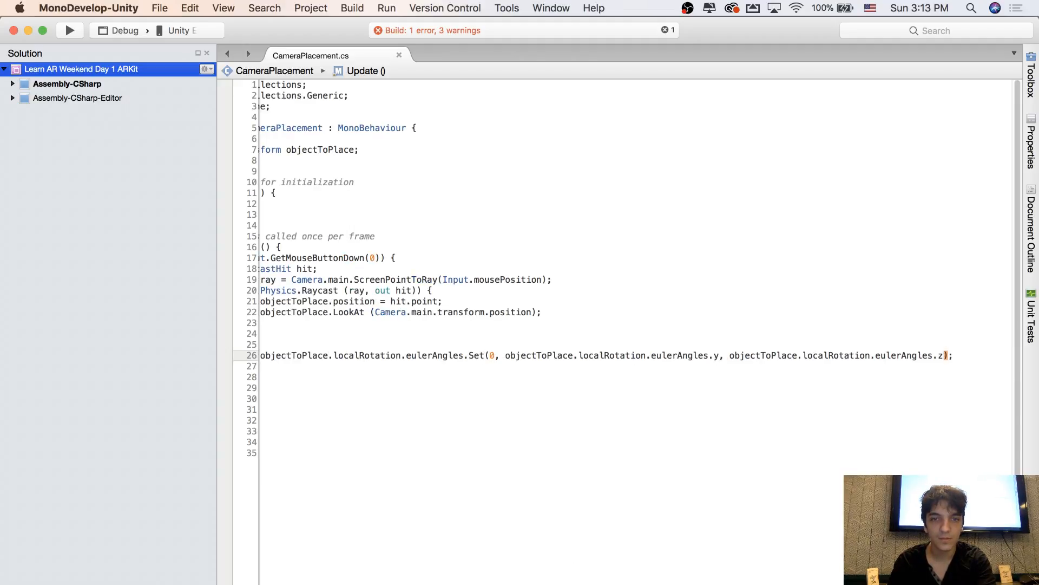
scroll(431, 553, "left", 3)
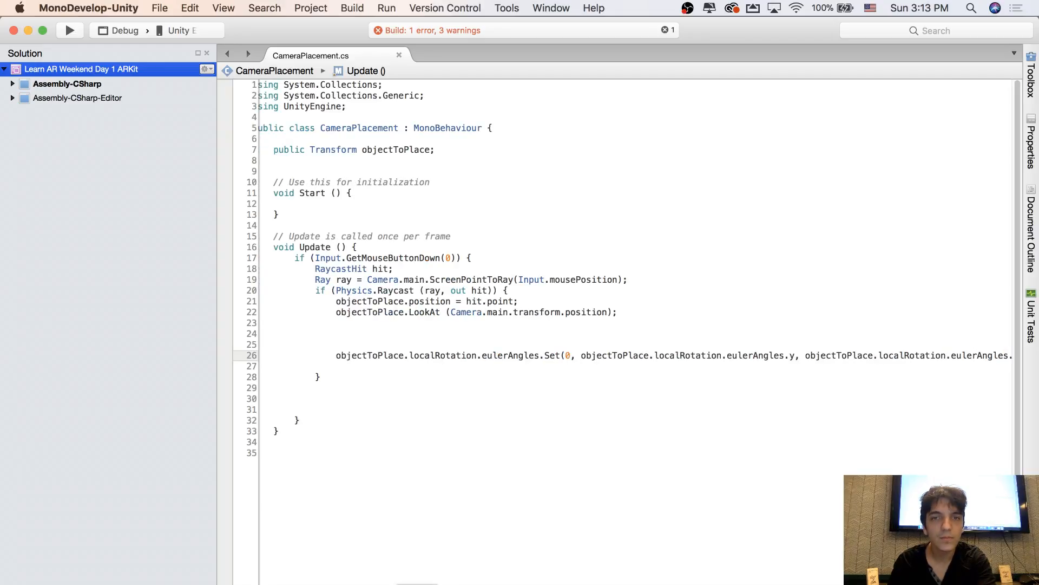
Switch to Unity, play the scene again and place the hoop at several points on the plane
key("super+Tab")
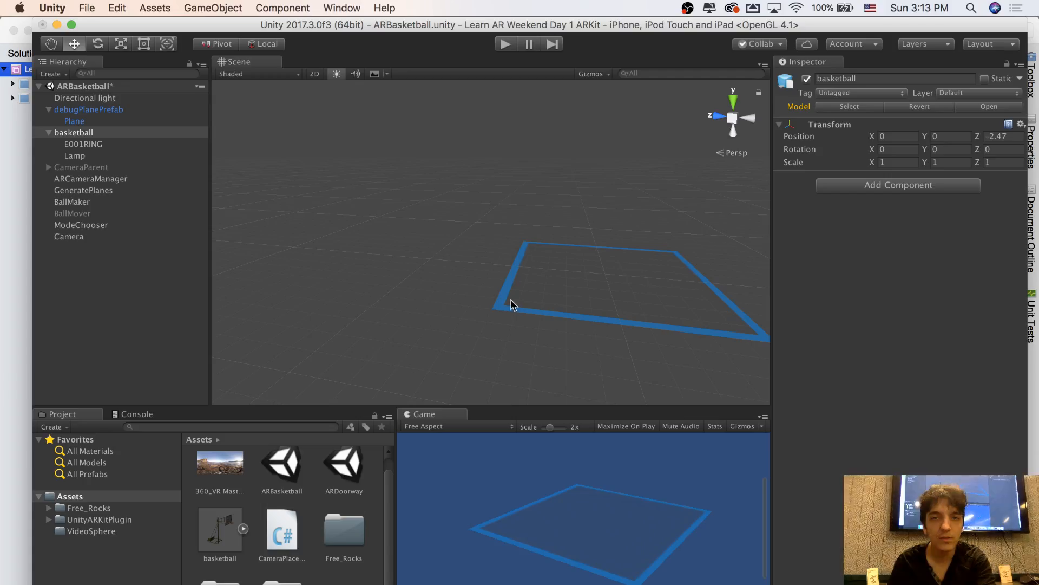
scroll(558, 308, "down", 3)
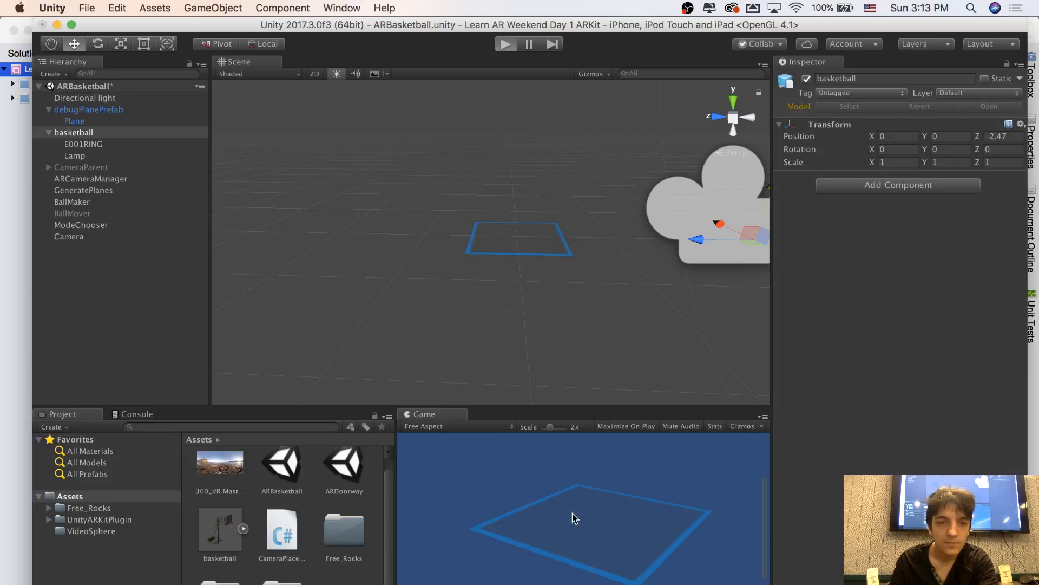
left_click(641, 518)
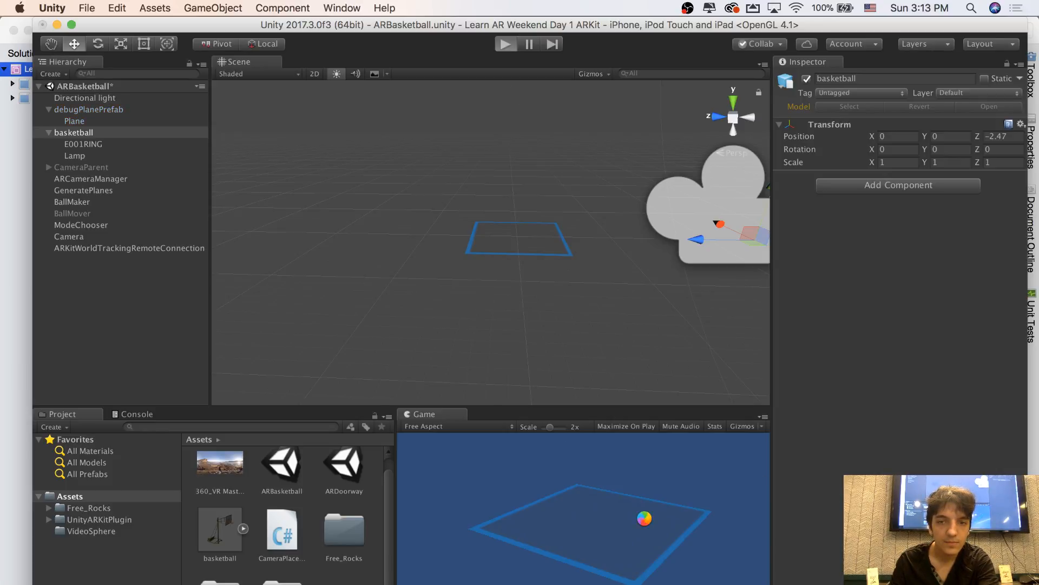
left_click(648, 519)
left_click(603, 524)
left_click_drag(604, 529, 647, 525)
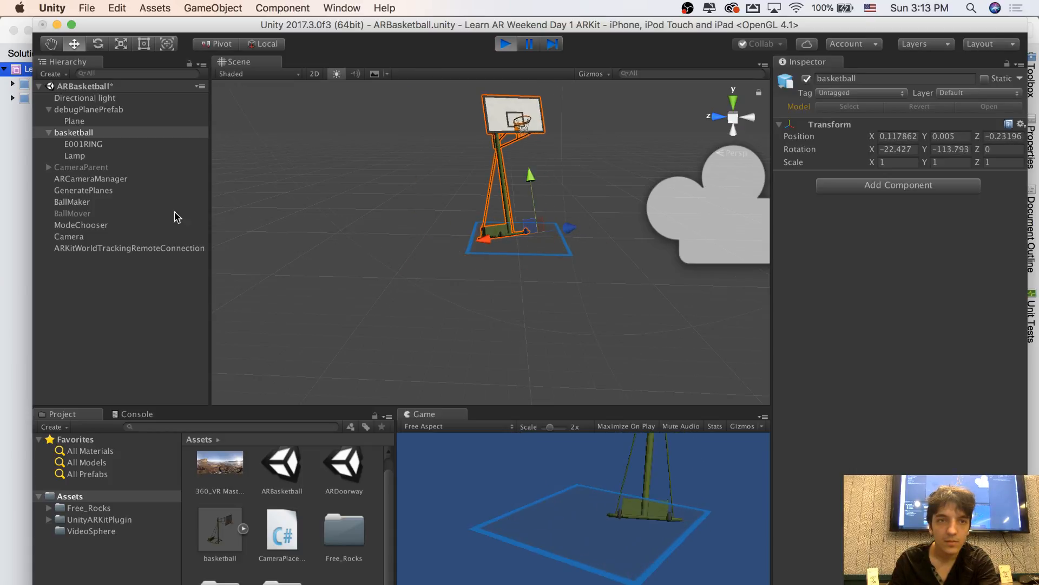
Inspect the basketball object's transform, place the hoop at another point on the plane and stop play mode
left_click(79, 121)
left_click(76, 133)
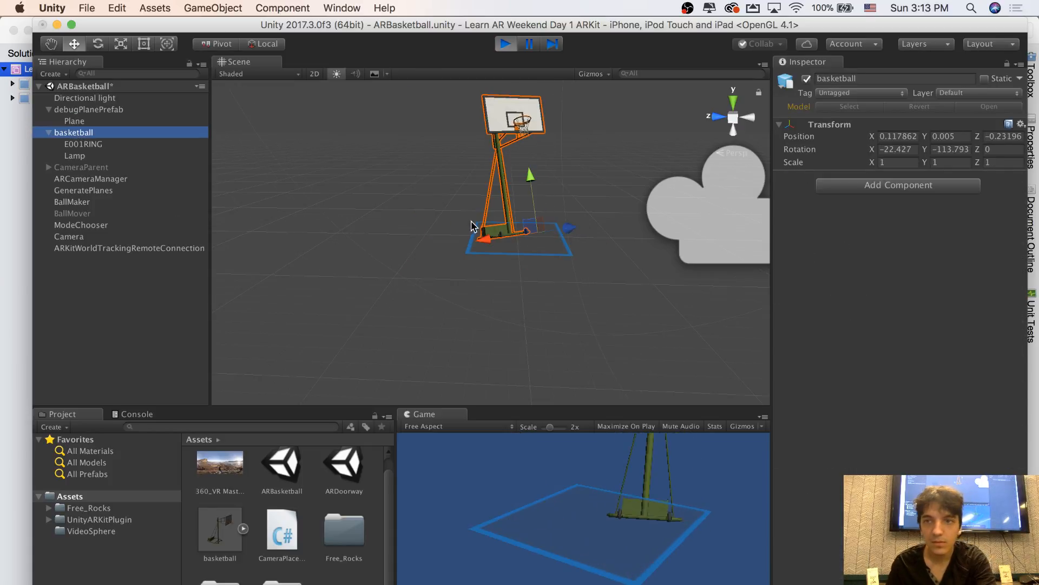
left_click_drag(578, 521, 574, 258)
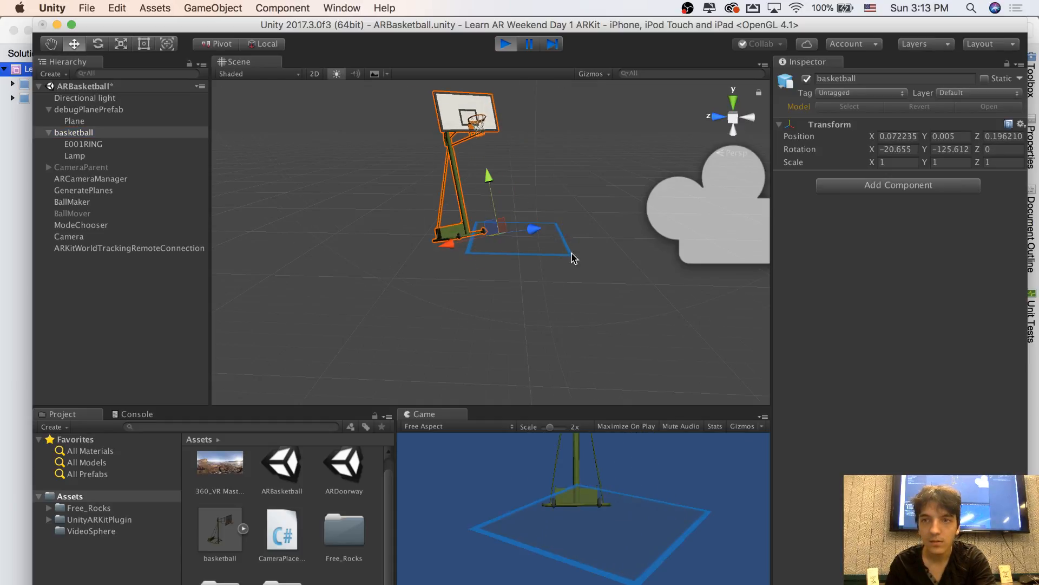
left_click(505, 44)
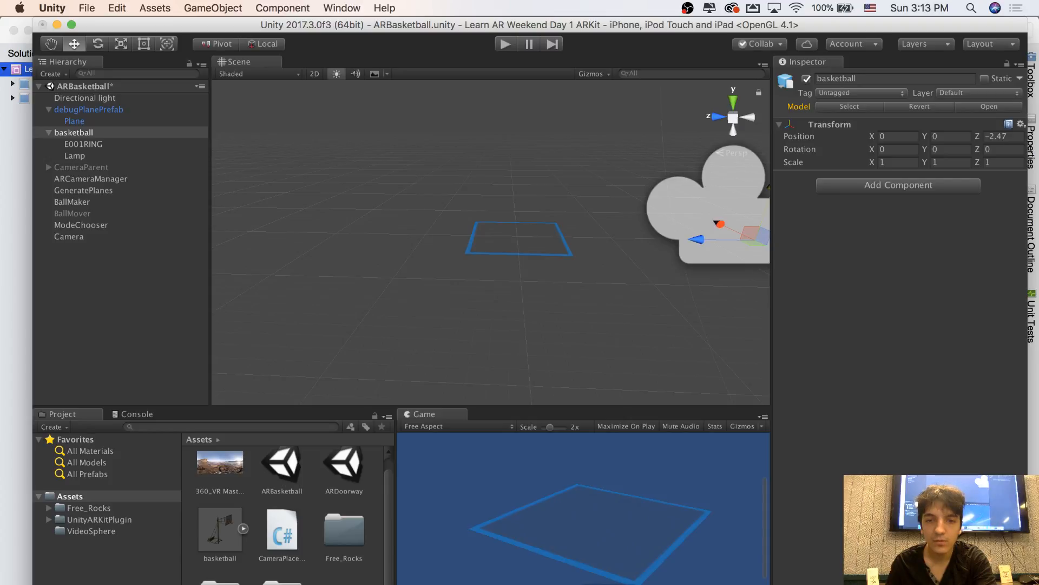
Switch to the MonoDevelop window that holds the CameraPlacement script
key("super+Tab")
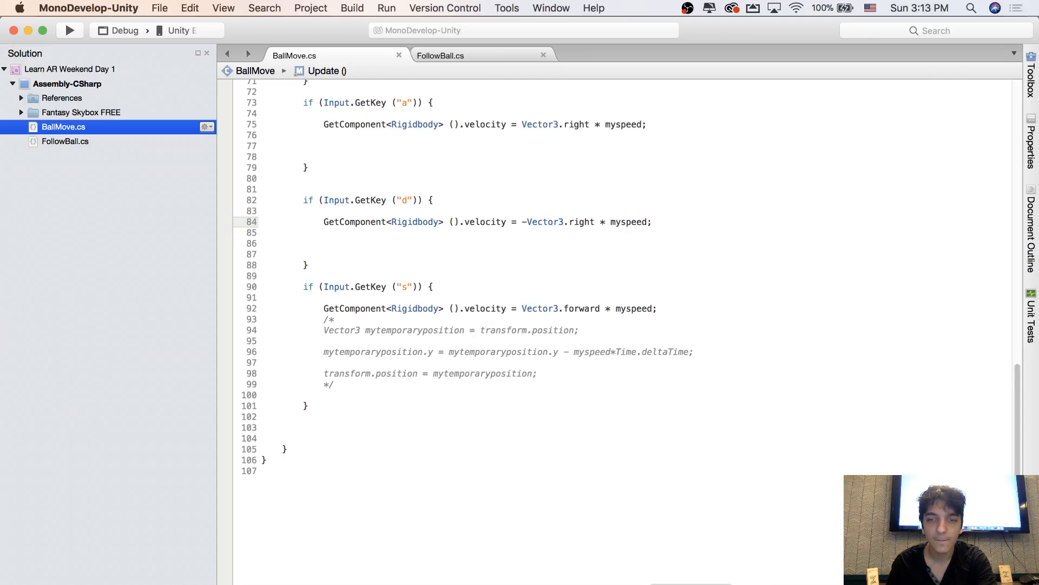
right_click(691, 584)
left_click(696, 584)
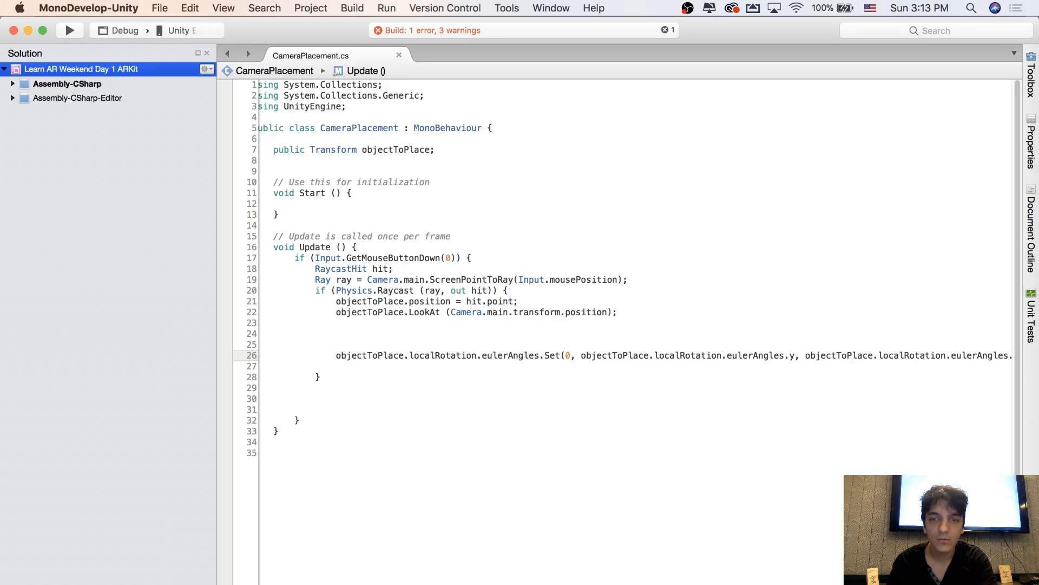
scroll(623, 230, "right", 3)
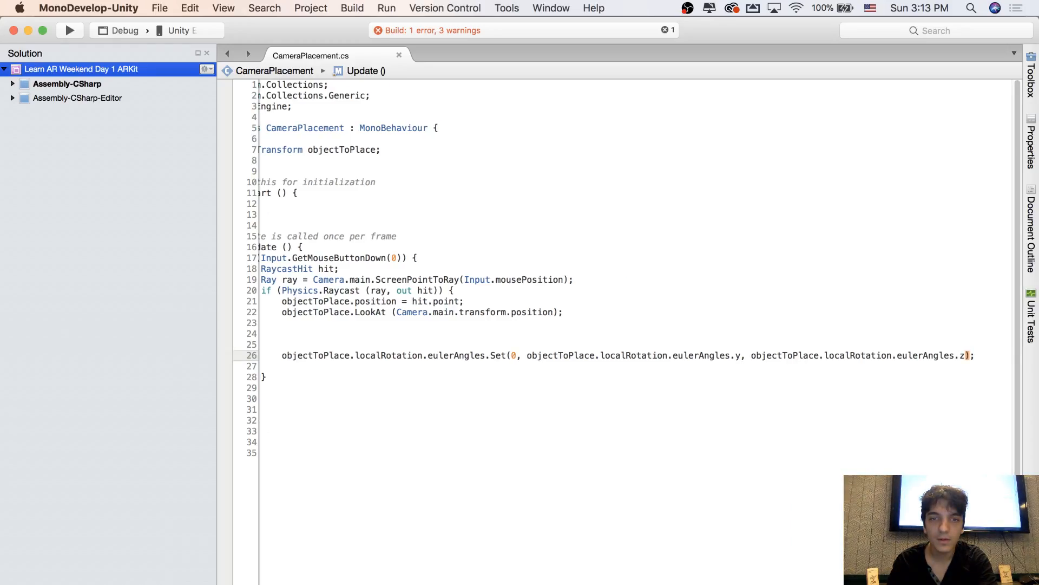
Re-enter eulerAngles before .Set in the localRotation statement, picking it from the code completion suggestions
double_click(456, 355)
key("BackSpace")
type("l")
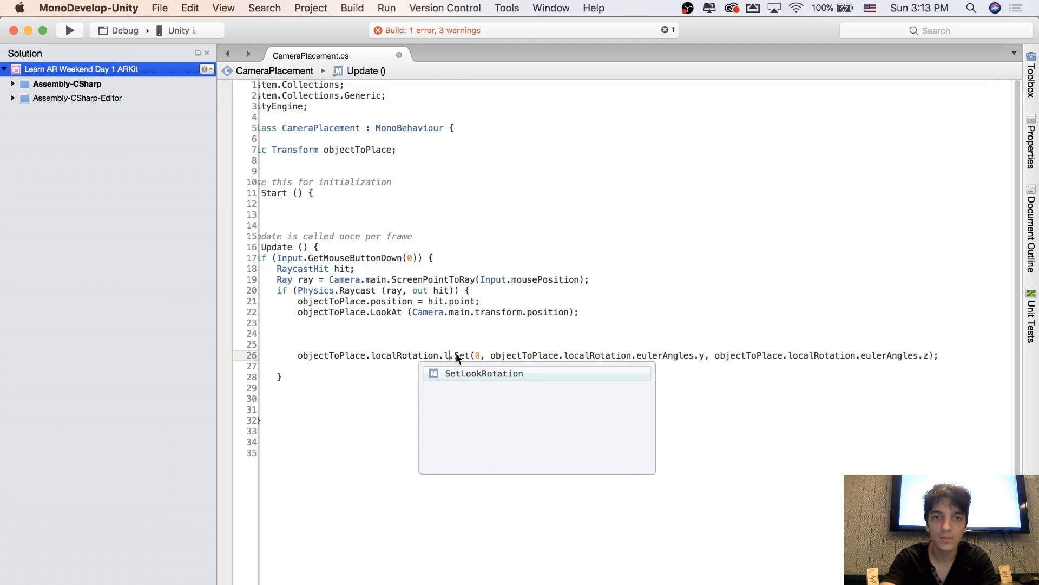
key("BackSpace")
type("e")
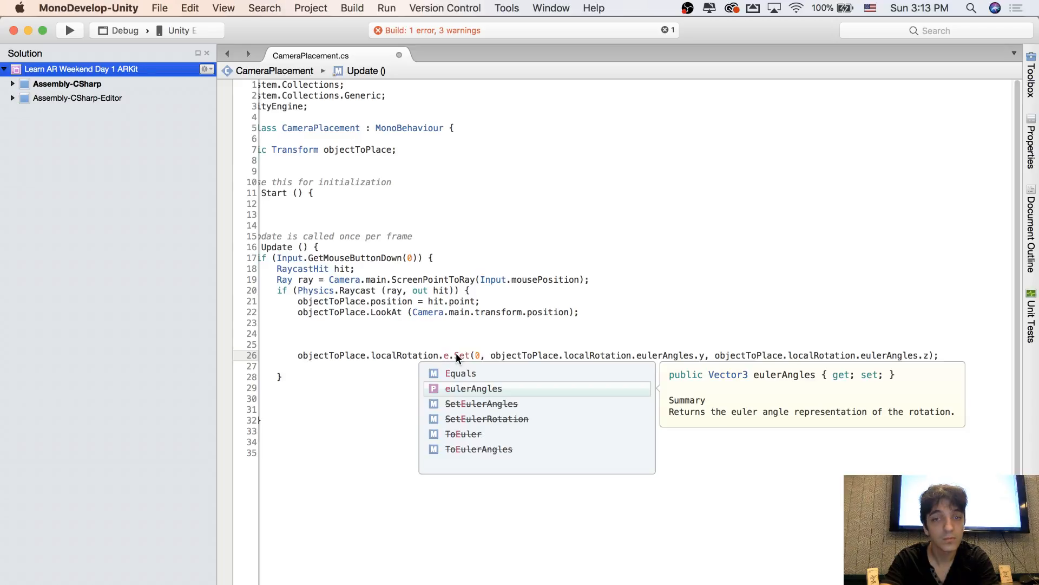
key("Return")
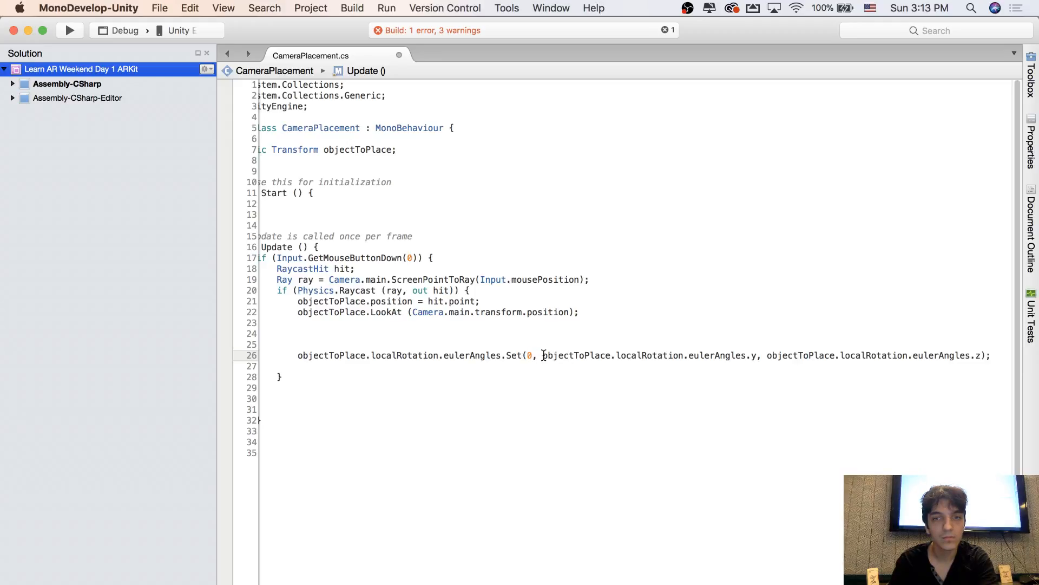
Comment out the eulerAngles.Set statement and paste an active copy of it on the line below
left_click_drag(543, 355, 805, 354)
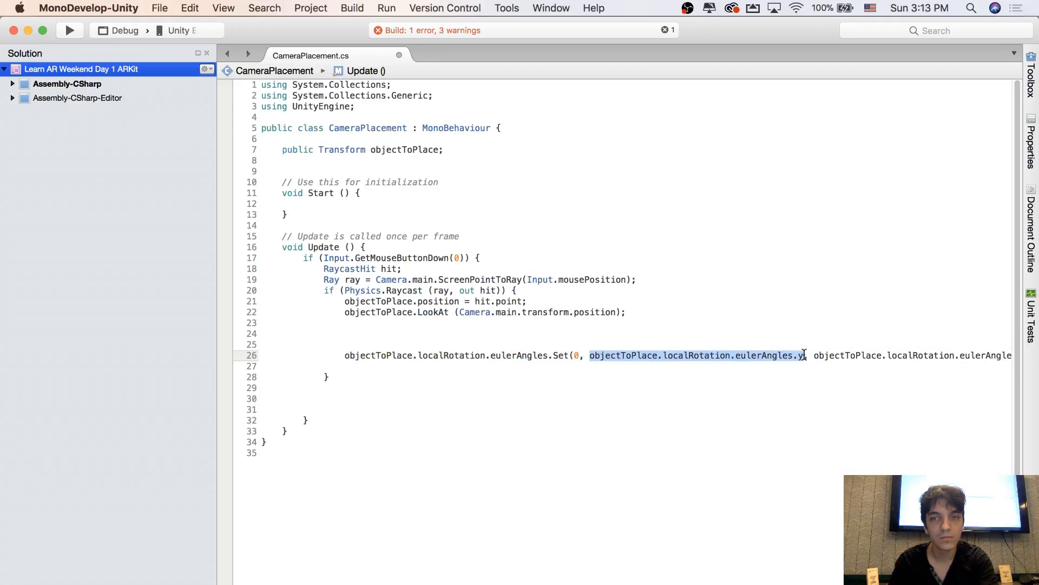
left_click(344, 353)
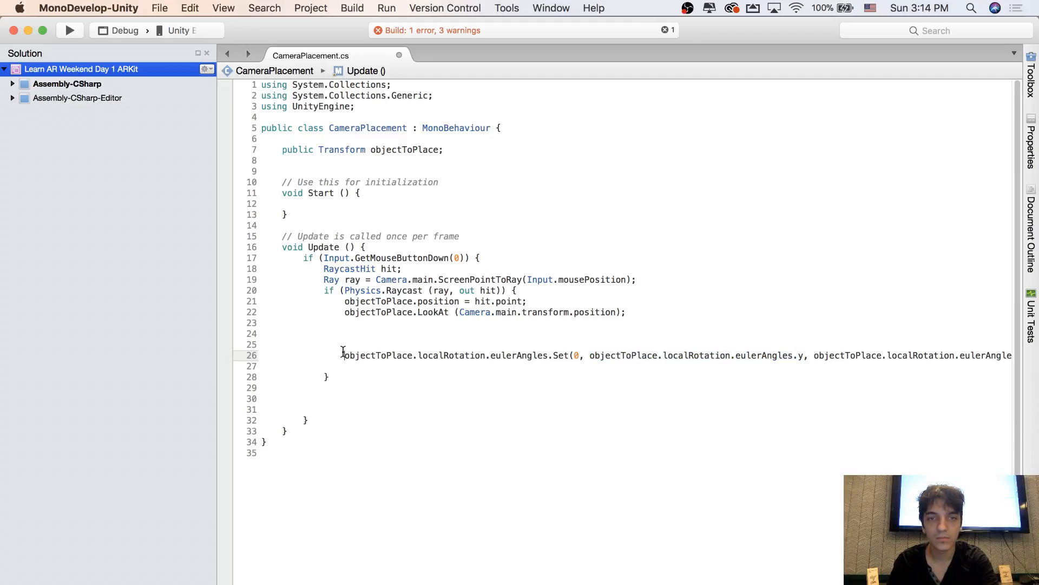
type("//")
left_click_drag(355, 365, 355, 354)
key("super+c")
left_click(394, 368)
key("super+v")
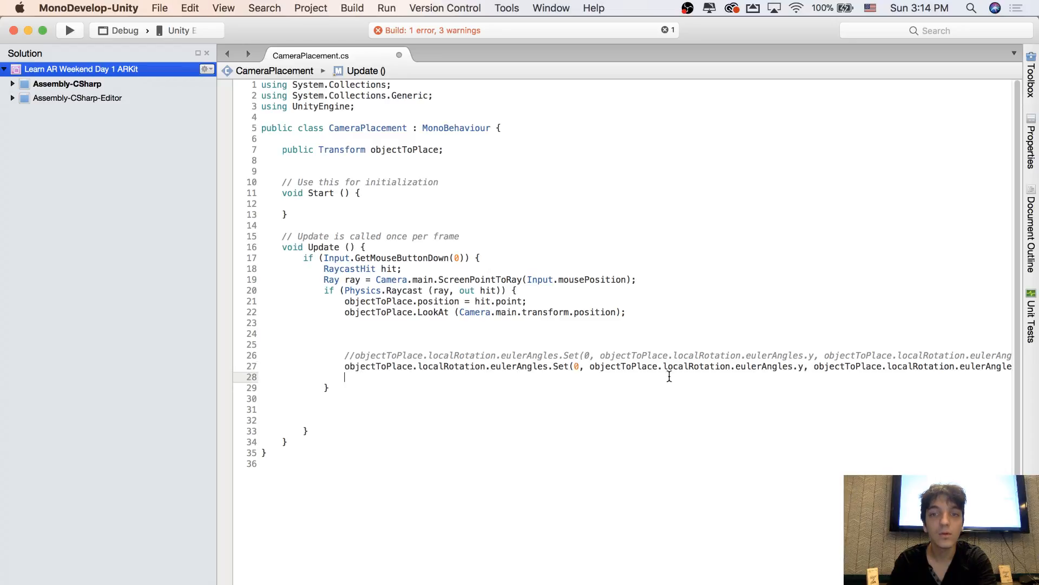
Replace the copied Set call's y and z arguments with 0 and save the CameraPlacement script
left_click_drag(589, 367, 805, 366)
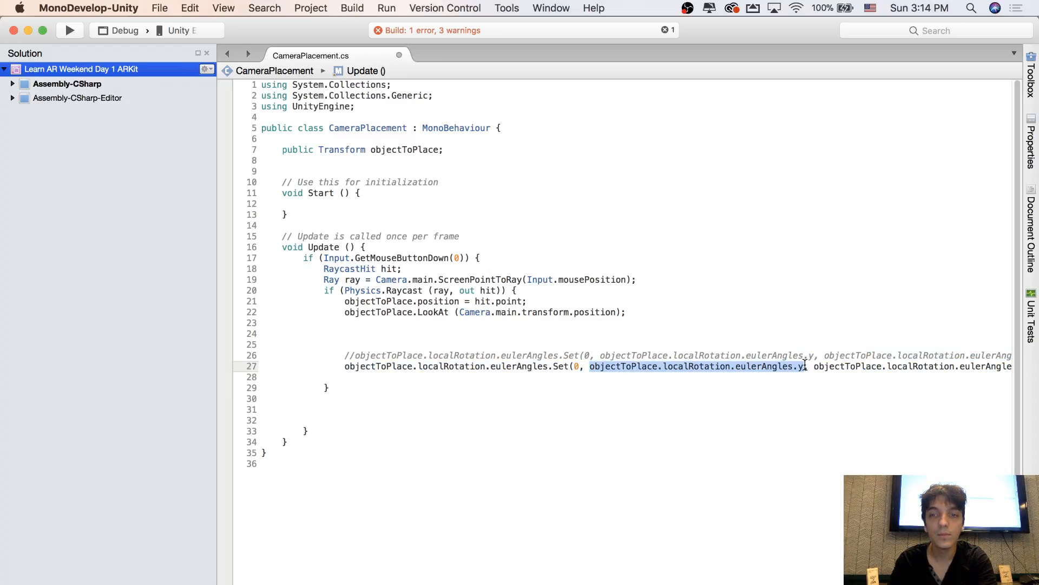
type("0,")
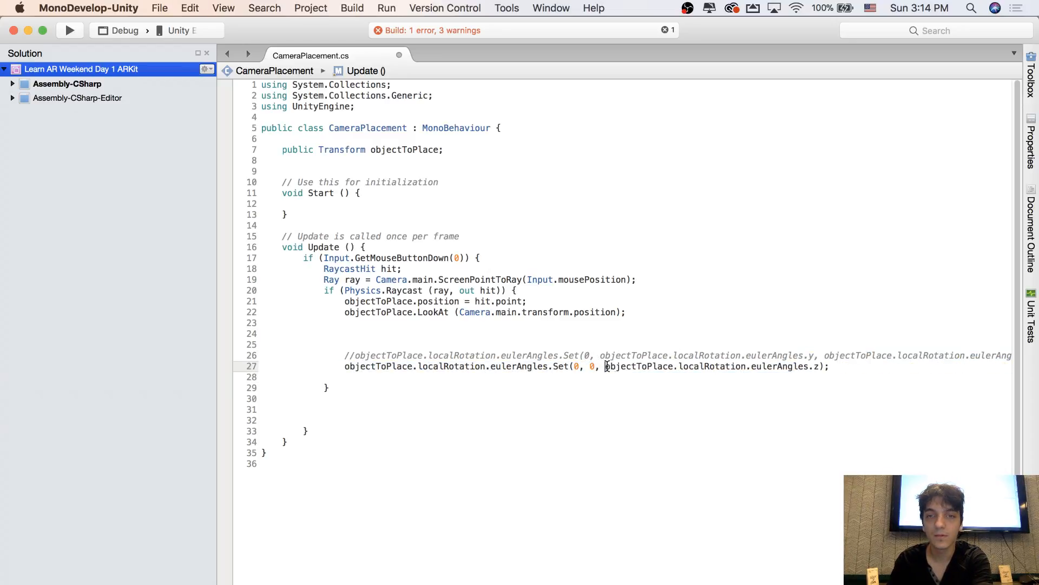
left_click_drag(605, 366, 815, 364)
type("0")
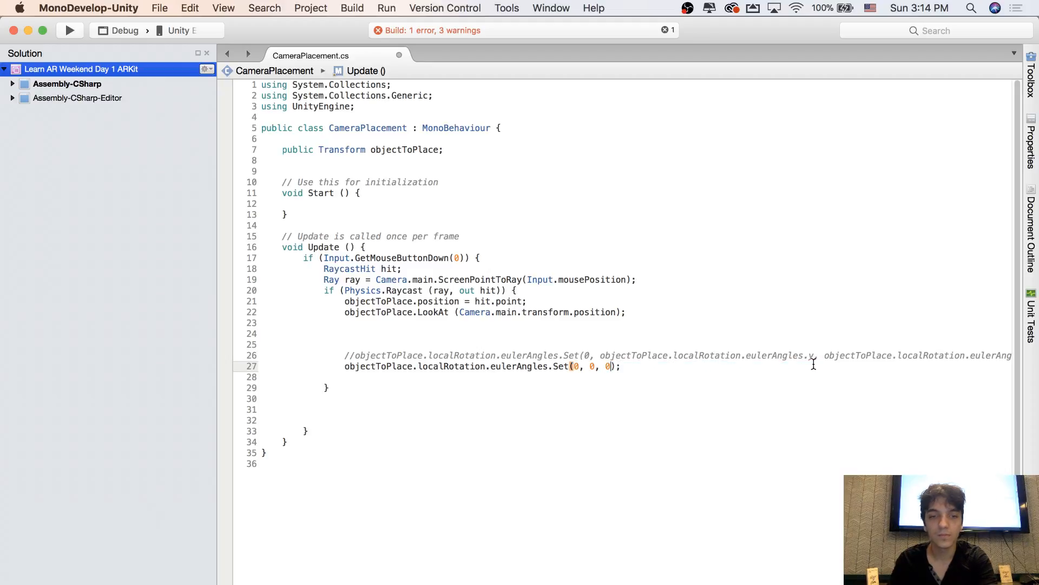
key("super+s")
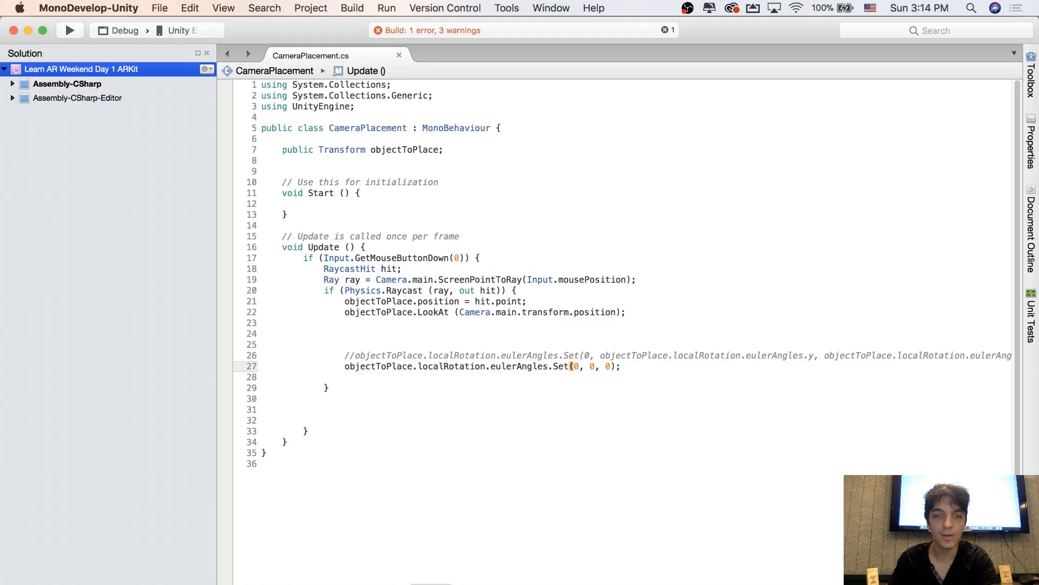
Test the hoop placement in Unity's play mode, stop playing and switch back to MonoDevelop
key("super+Tab")
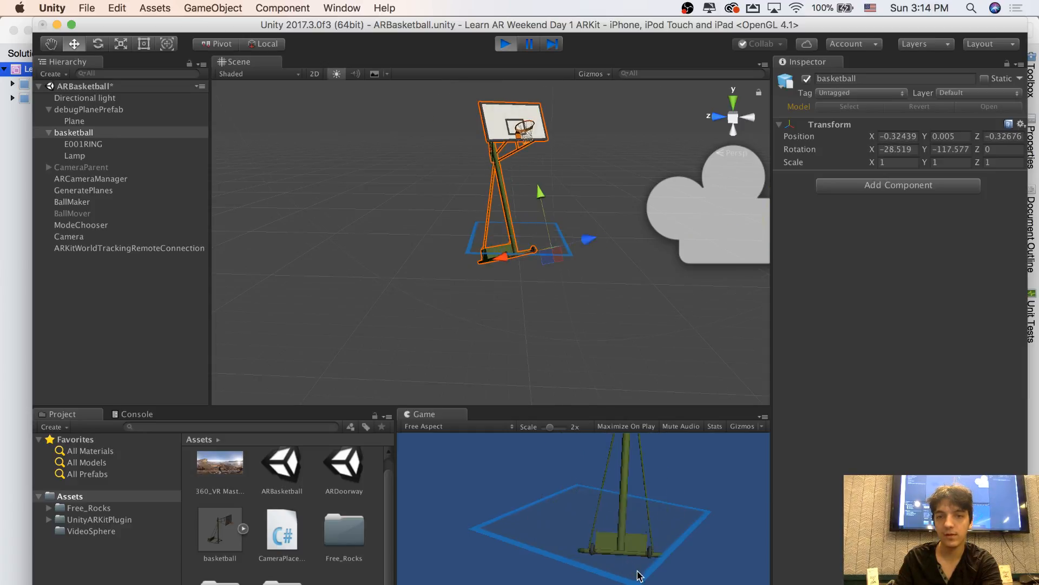
left_click(506, 44)
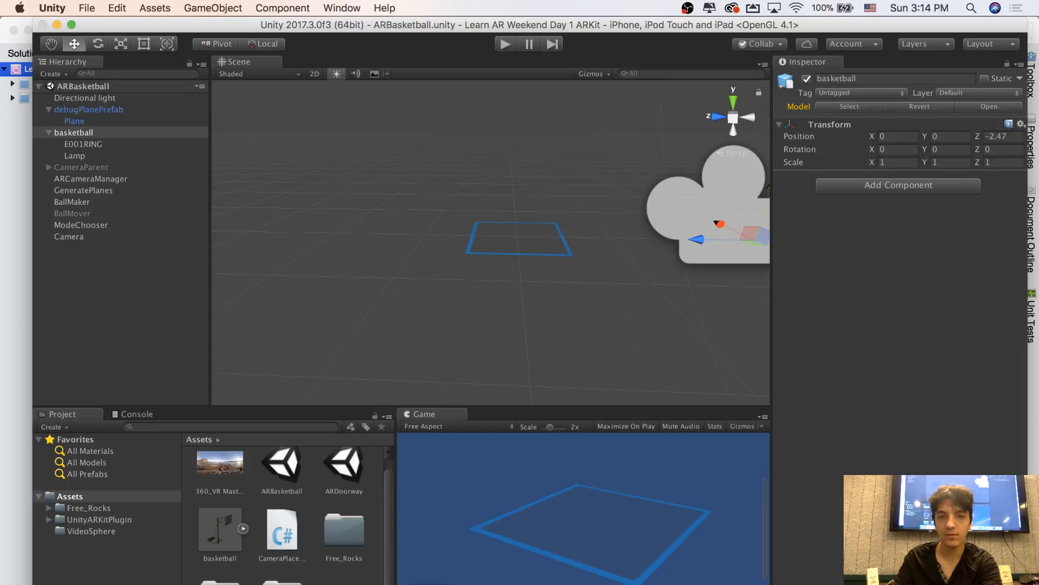
key("super+Tab")
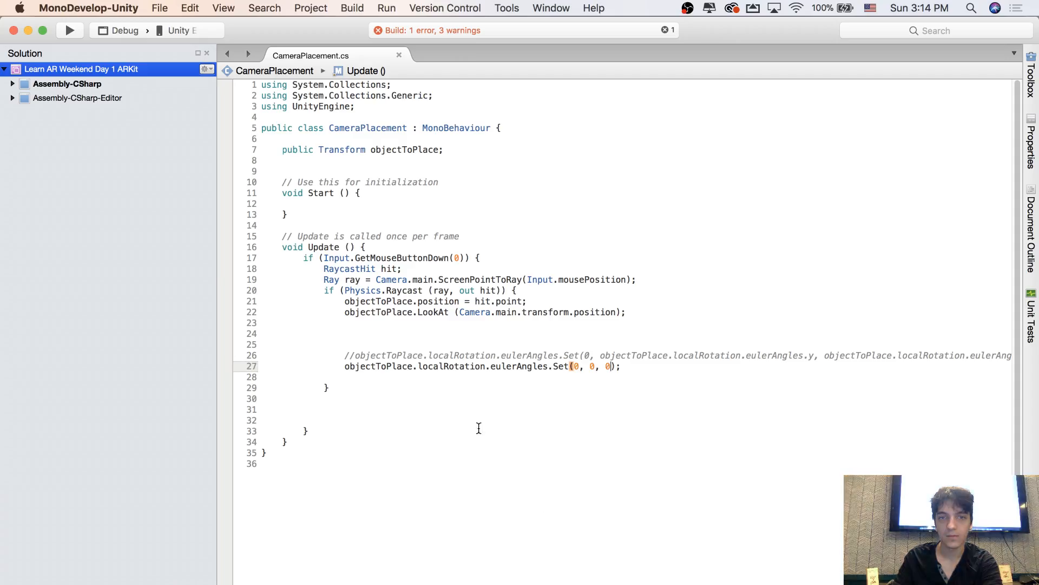
Replace the active Set(0, 0, 0) call on eulerAngles with the assignment = new Vector3(0,0,0); and save the script
left_click(448, 365)
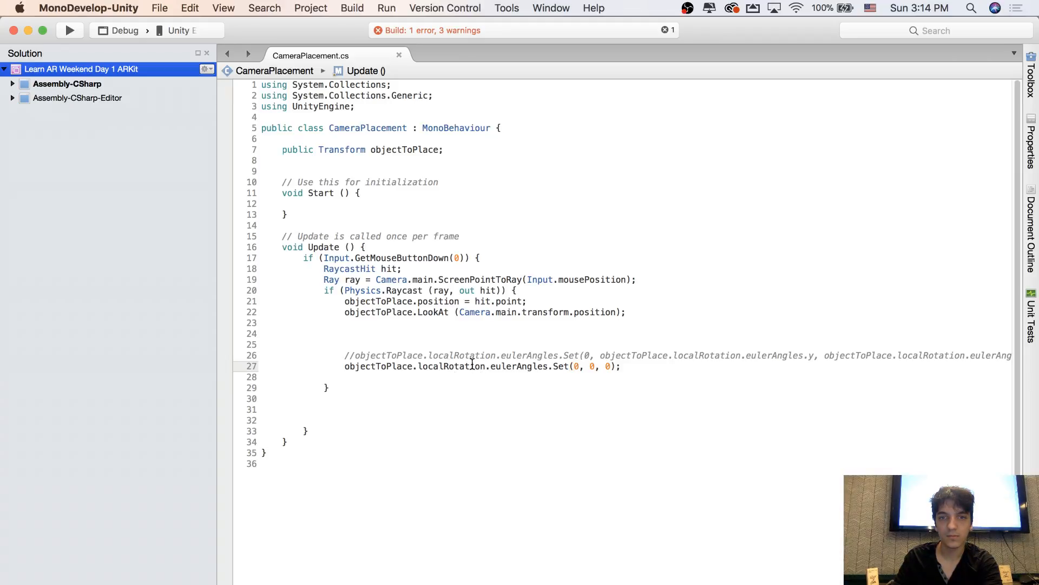
left_click(345, 366)
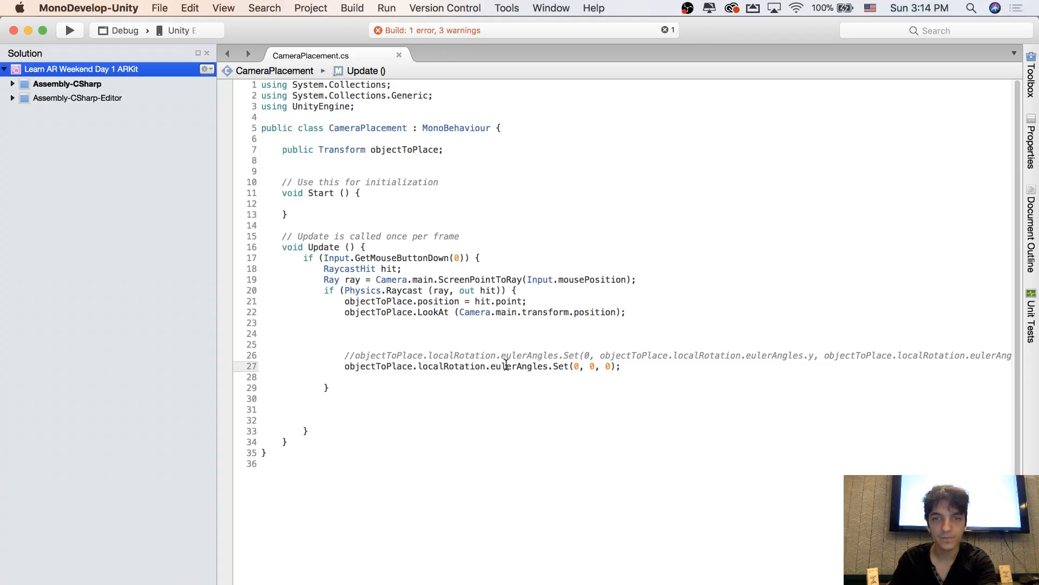
mouse_move(506, 366)
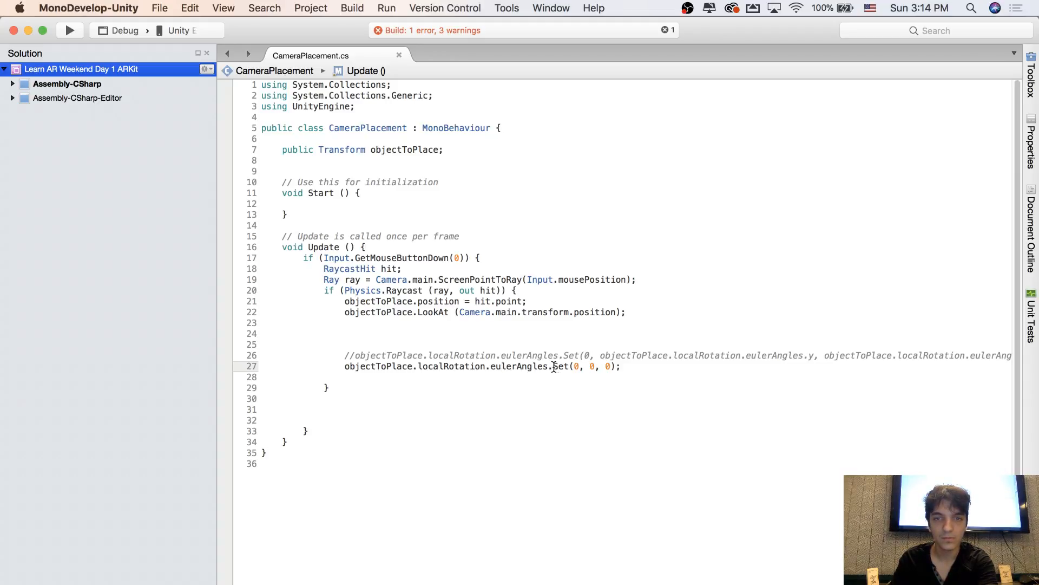
left_click_drag(553, 367, 624, 369)
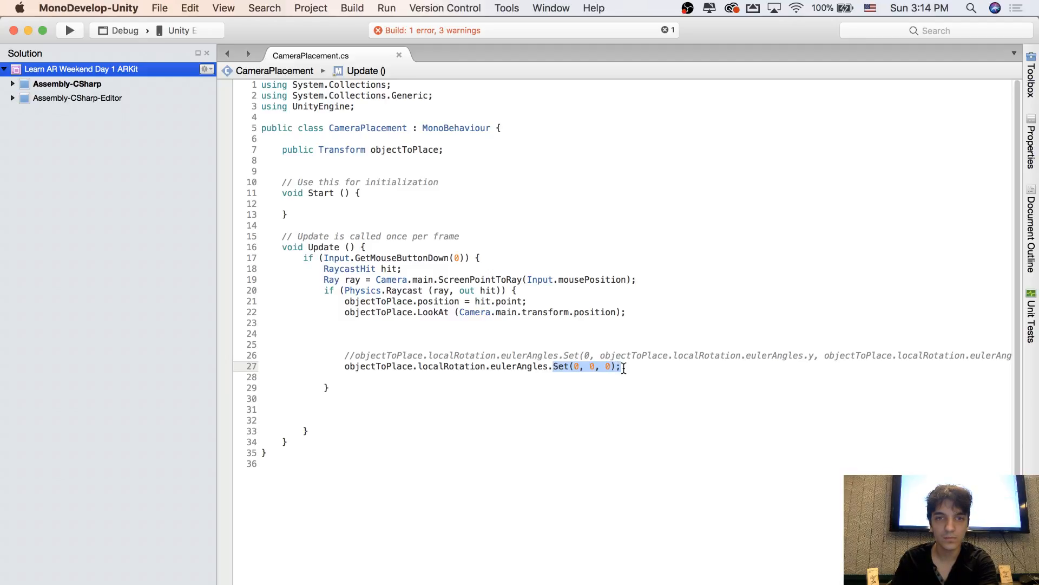
left_click_drag(553, 367, 627, 373)
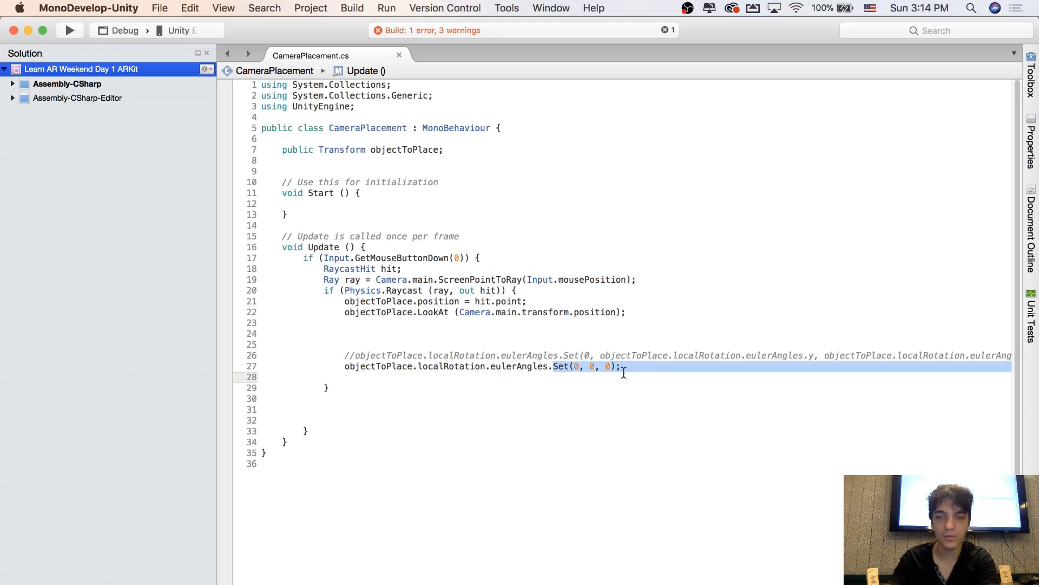
key("BackSpace")
key("BackSpace")
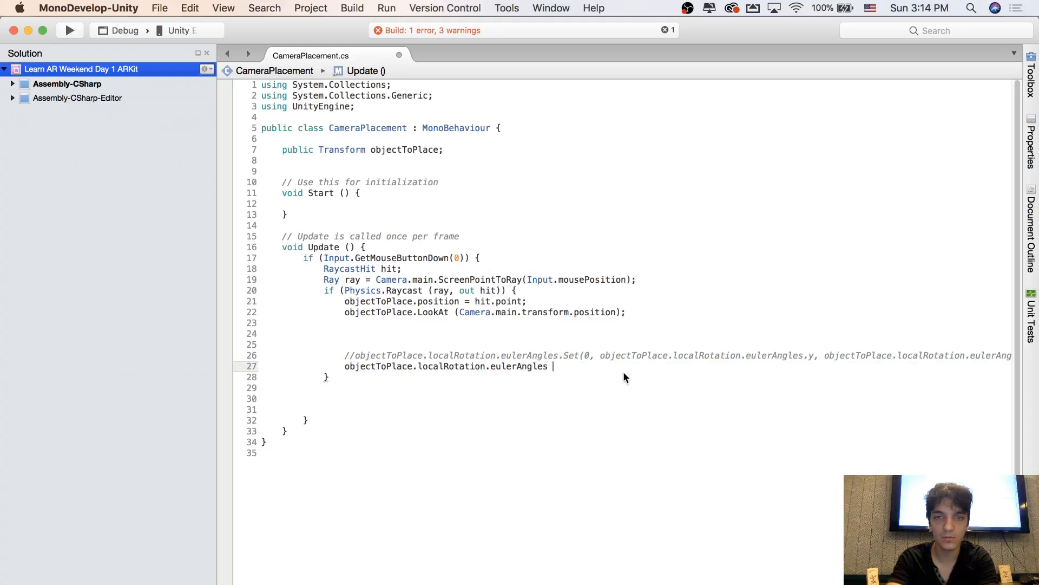
type("= new Vector3")
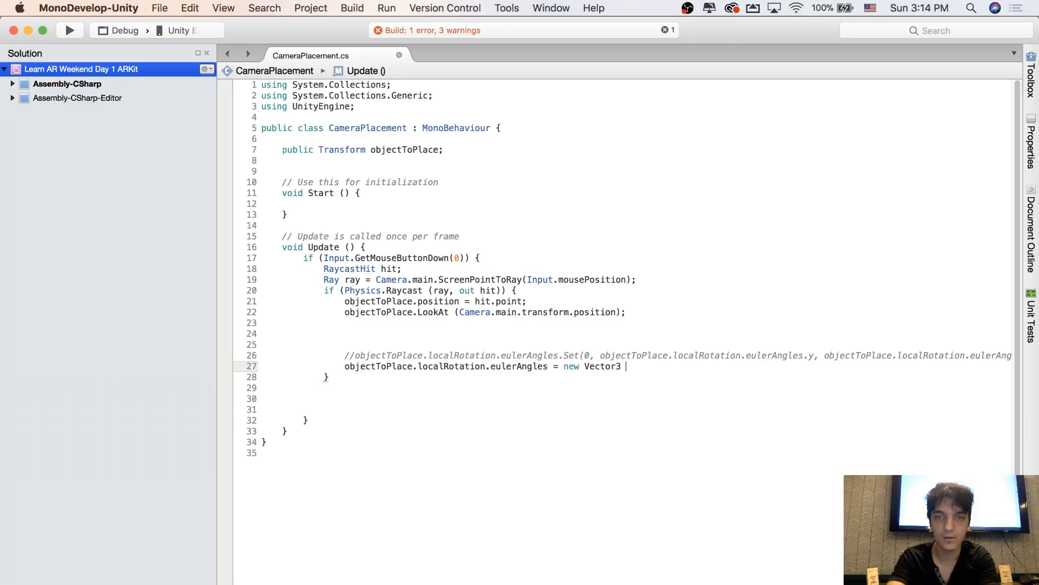
type("(0,0,0);")
key("super+s")
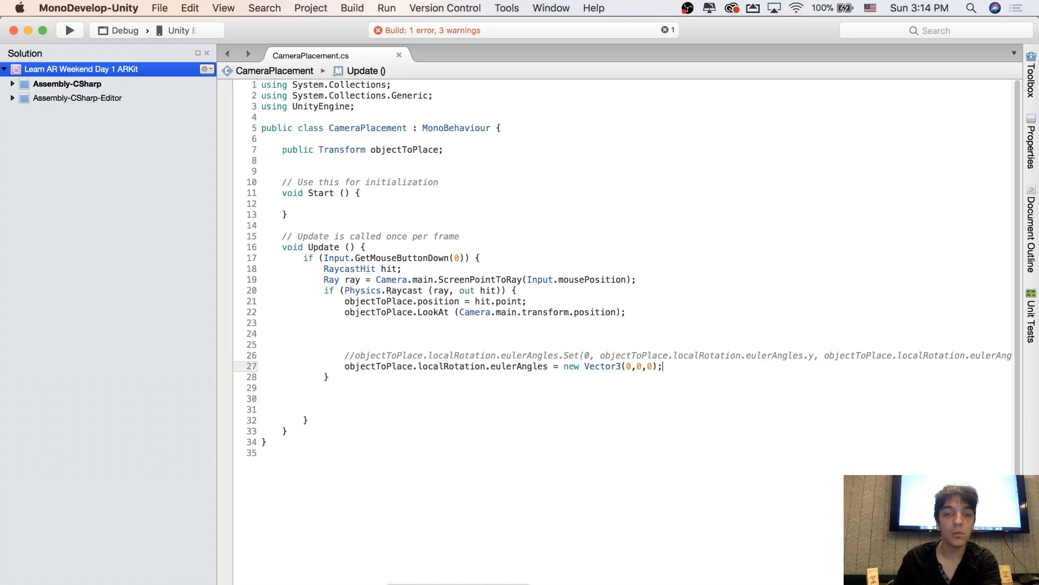
Switch to Unity, try to enter play mode, and return to MonoDevelop
key("super+Tab")
left_click(505, 44)
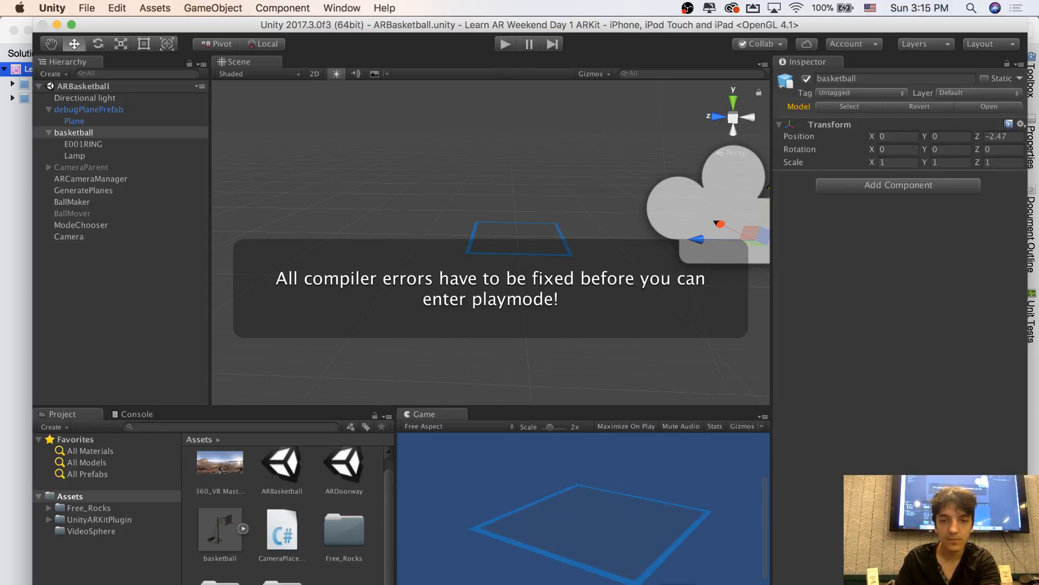
key("super+Tab")
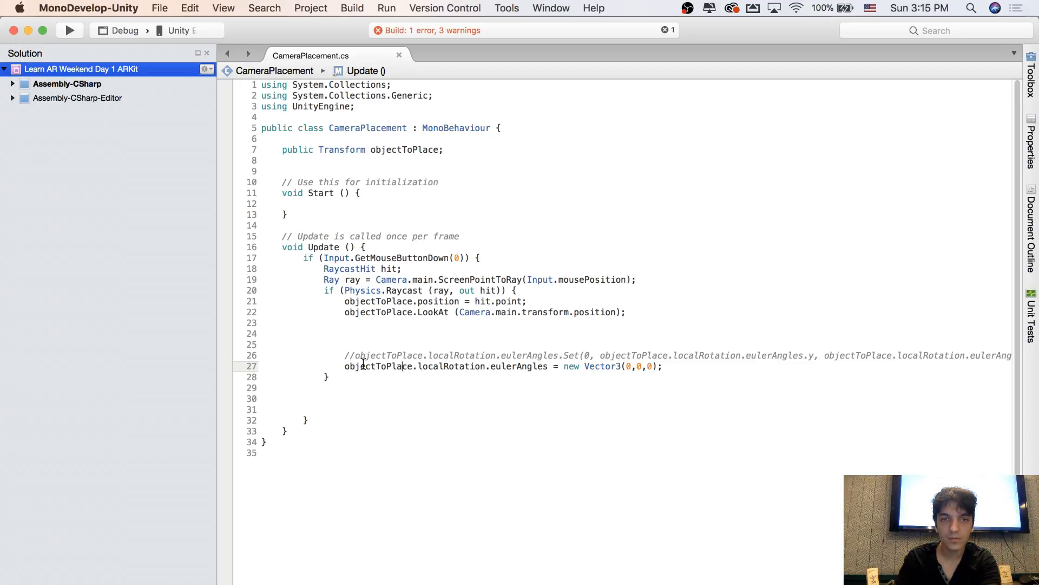
Turn the eulerAngles assignment into the declaration Quaternion temprotation = objectToPlace.localRotation;
left_click(345, 367)
type("Quaternion ")
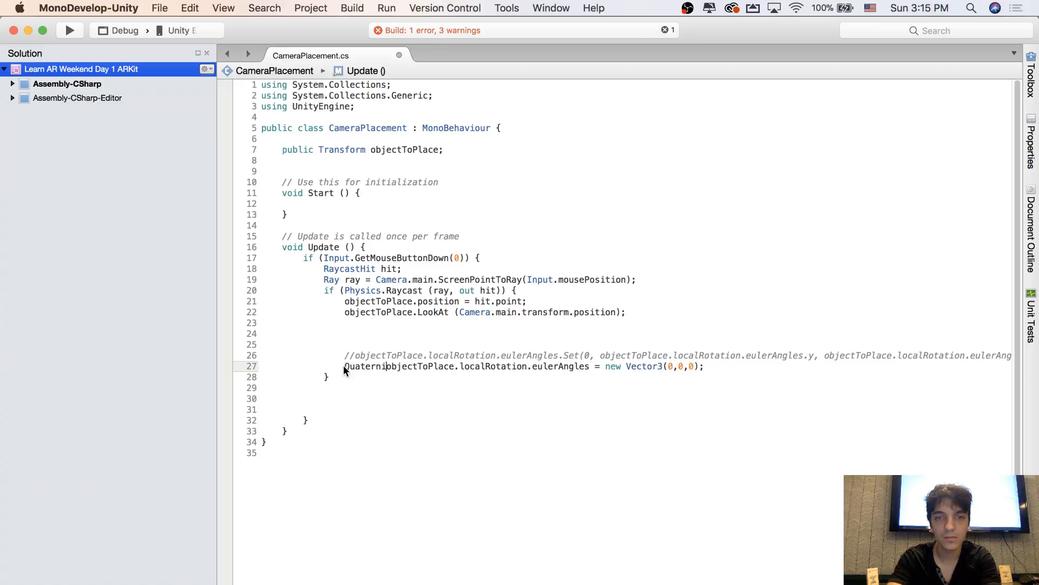
type("temprotation =")
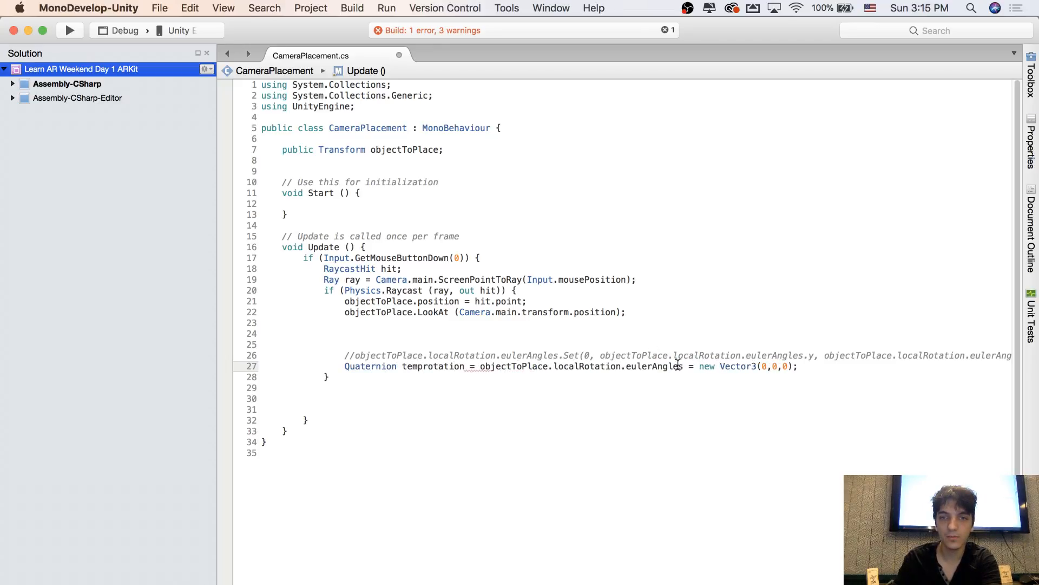
left_click_drag(623, 367, 805, 367)
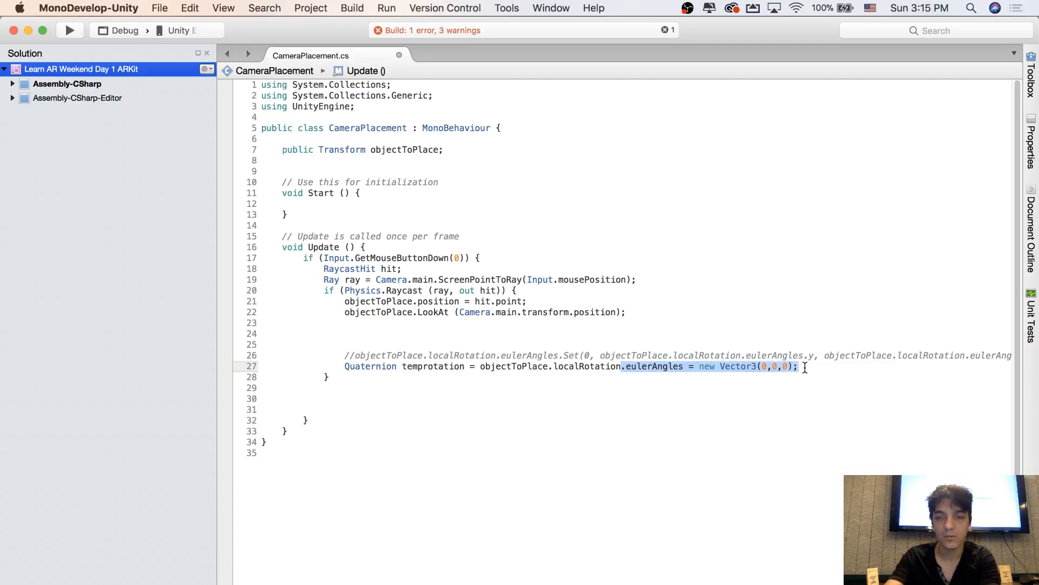
key("BackSpace")
type(";")
Add the statement temprotation.eulerAngles = new Vector3 (0, 0, 0); below the temprotation declaration
key("Return")
type("emprotation")
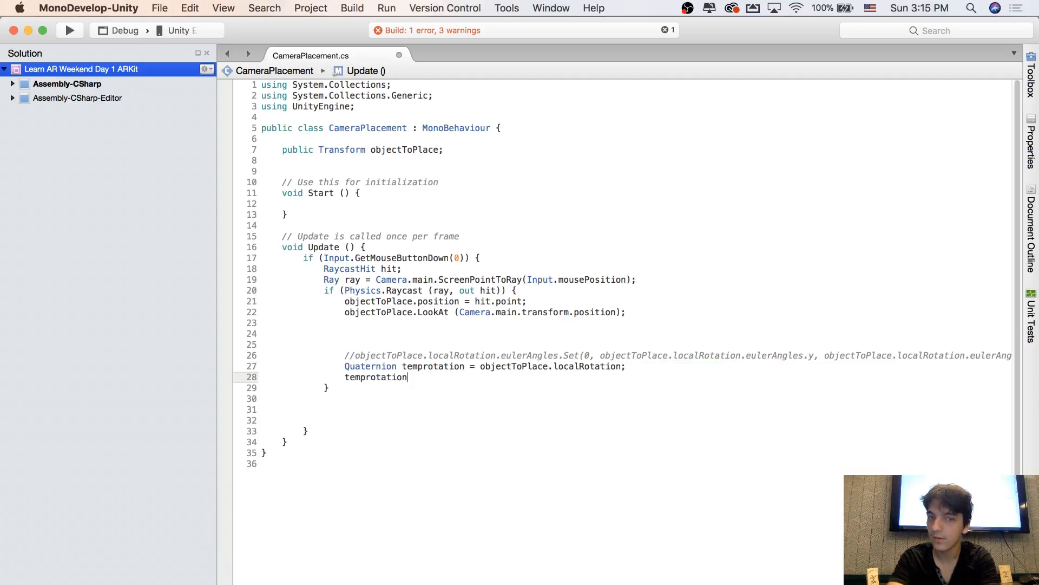
type(".eulerAngles")
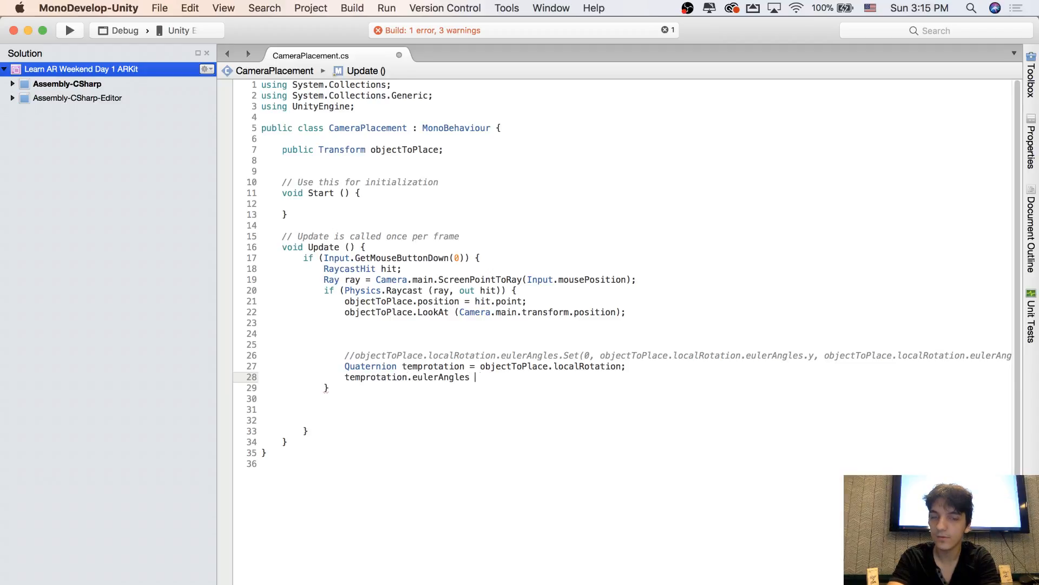
type(" = new Vect")
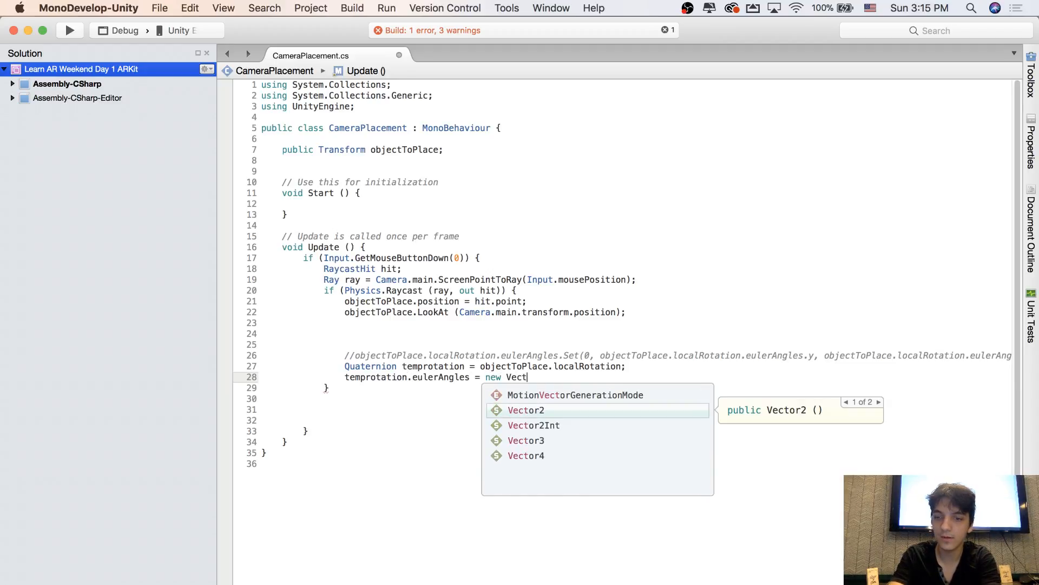
key("Down")
key("Down")
key("Return")
type("(0, 0")
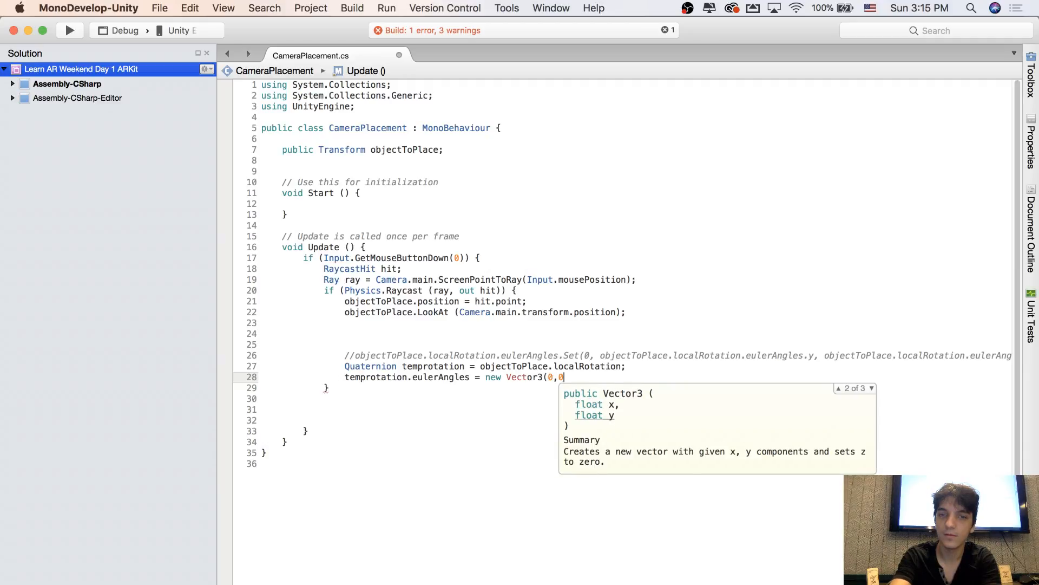
type(", 0);")
Add objectToPlace.localRotation = temprotation; below the Vector3 assignment, reusing the copied localRotation expression, and save the script
key("Return")
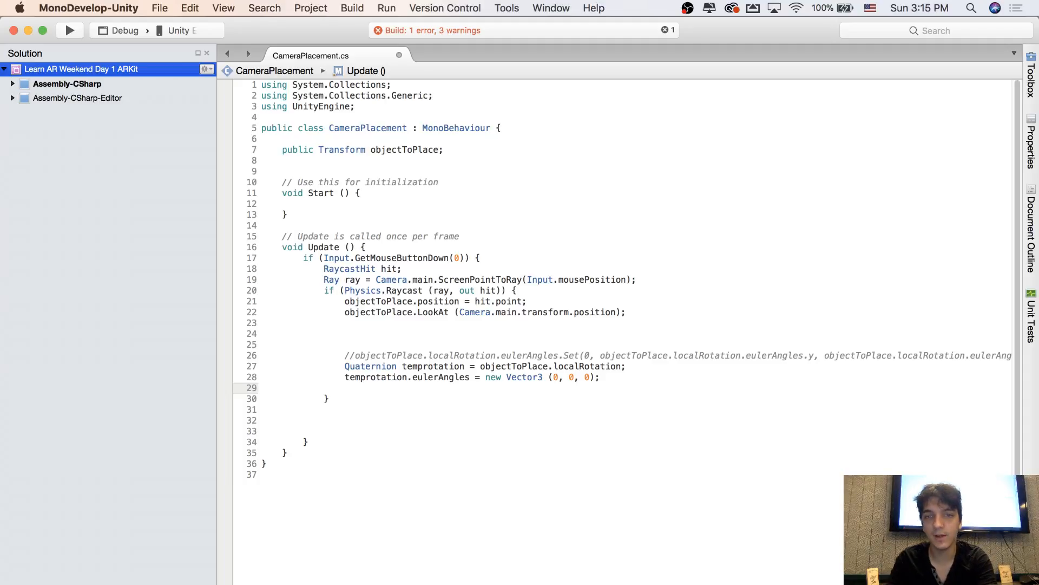
left_click_drag(480, 366, 626, 367)
key("super+c")
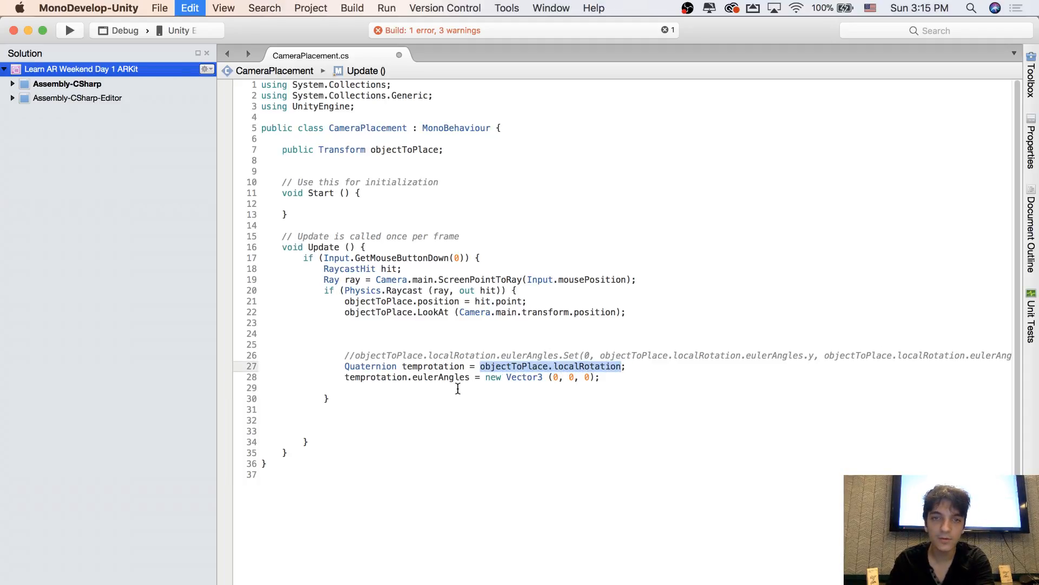
left_click(457, 393)
key("super+v")
key("super+z")
left_click(454, 388)
key("super+v")
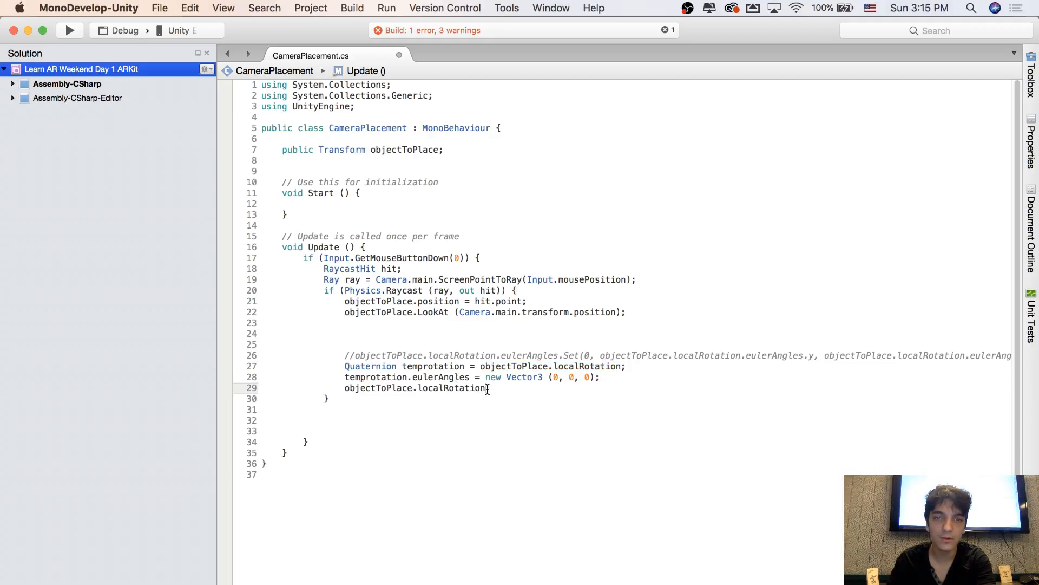
type("= temprotation;")
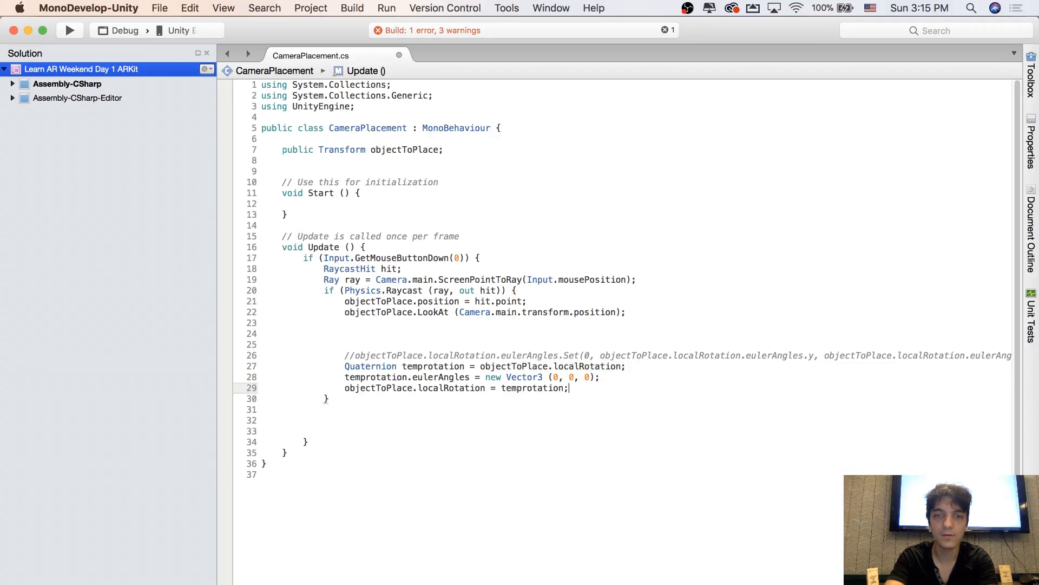
key("super+s")
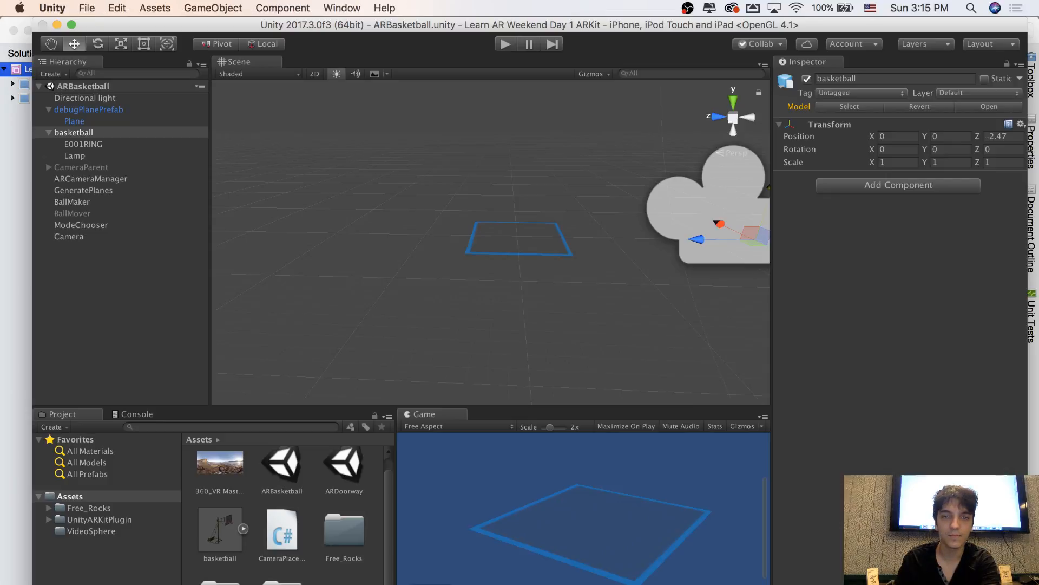
Test the hoop's placement rotation in Unity's play mode, stop playing and return to MonoDevelop
key("super+Tab")
left_click(505, 44)
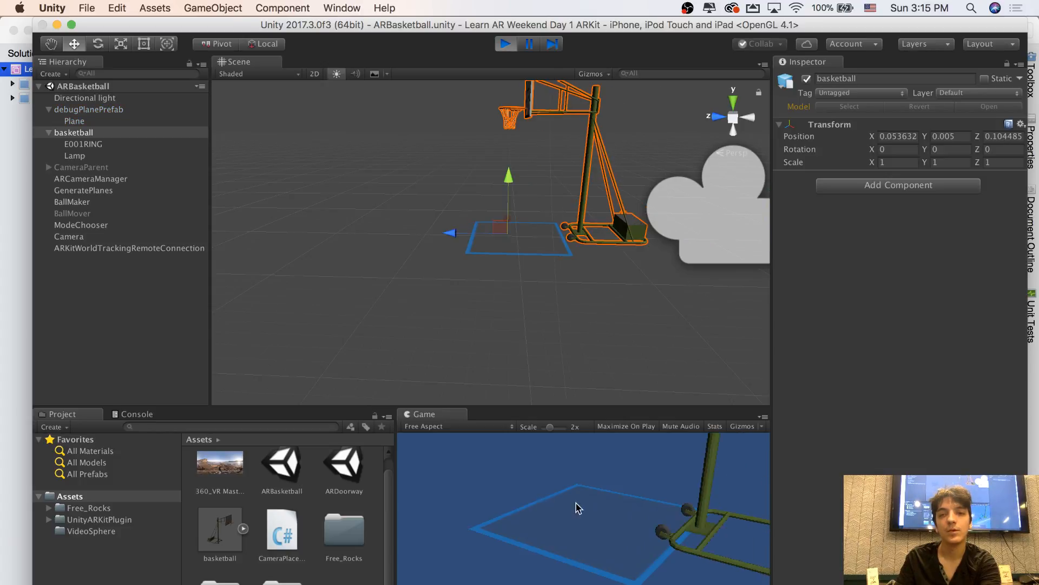
left_click(502, 48)
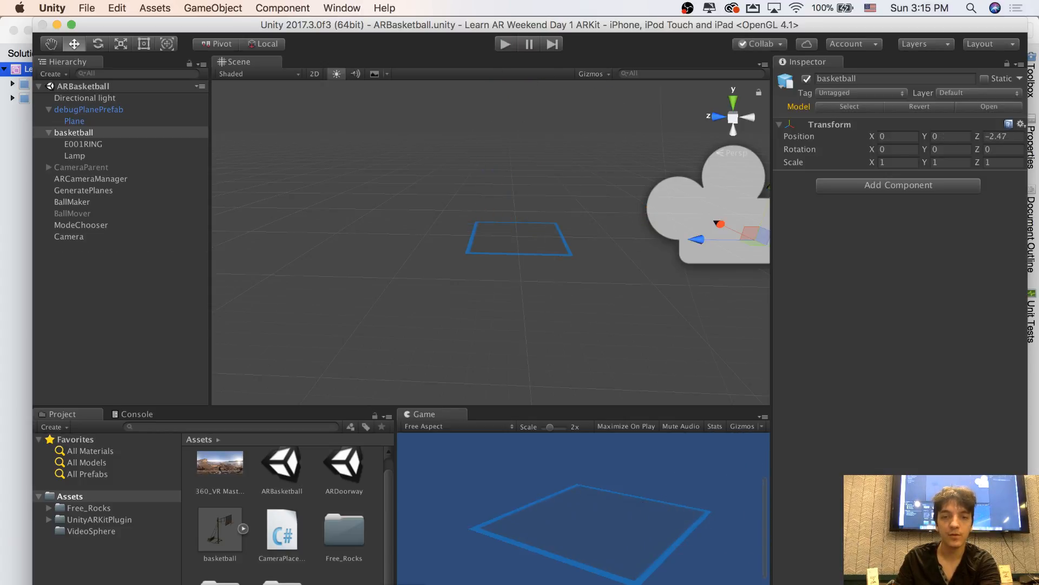
key("super+Tab")
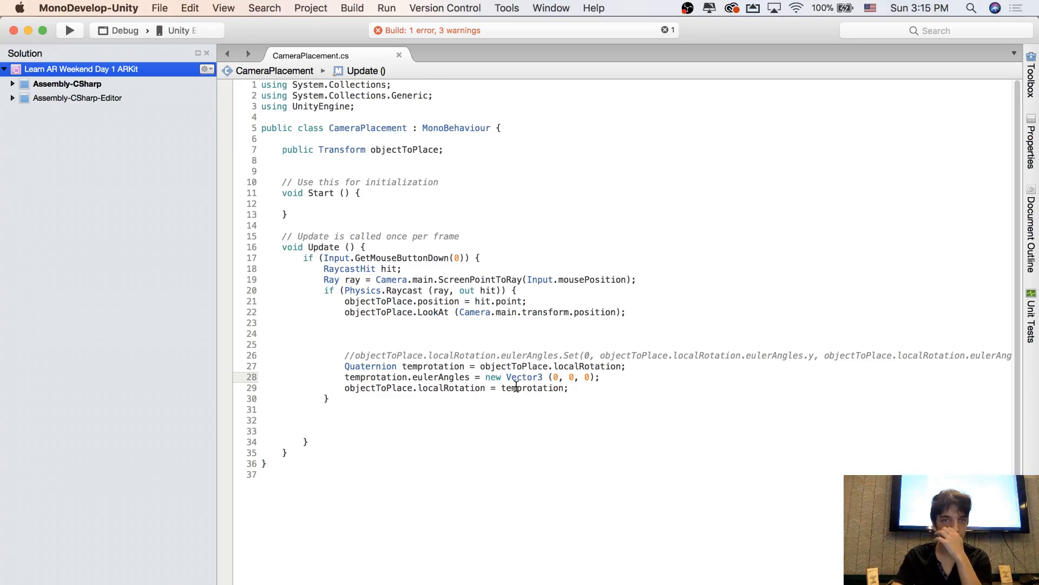
double_click(376, 366)
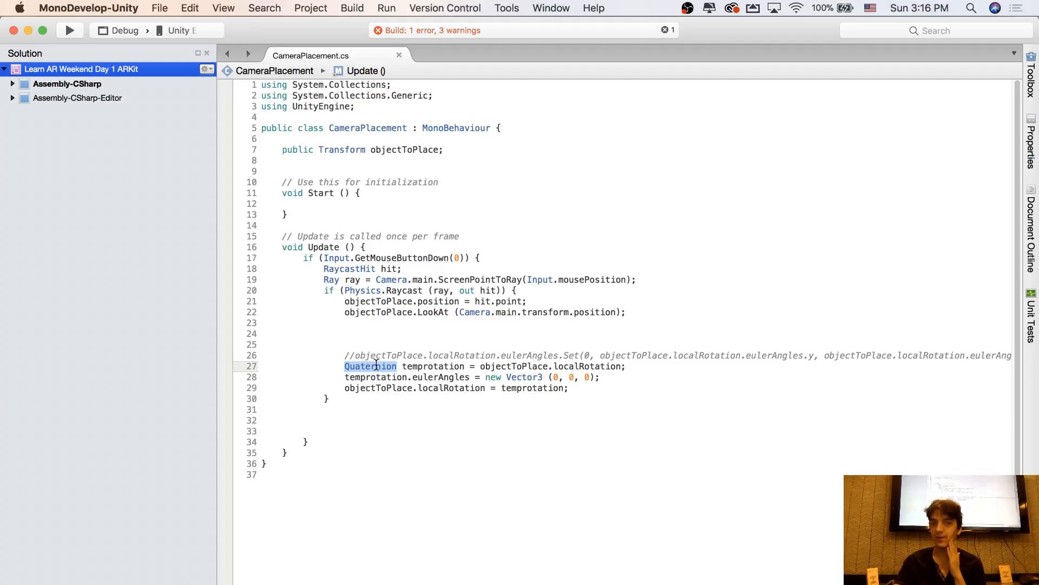
left_click(425, 366)
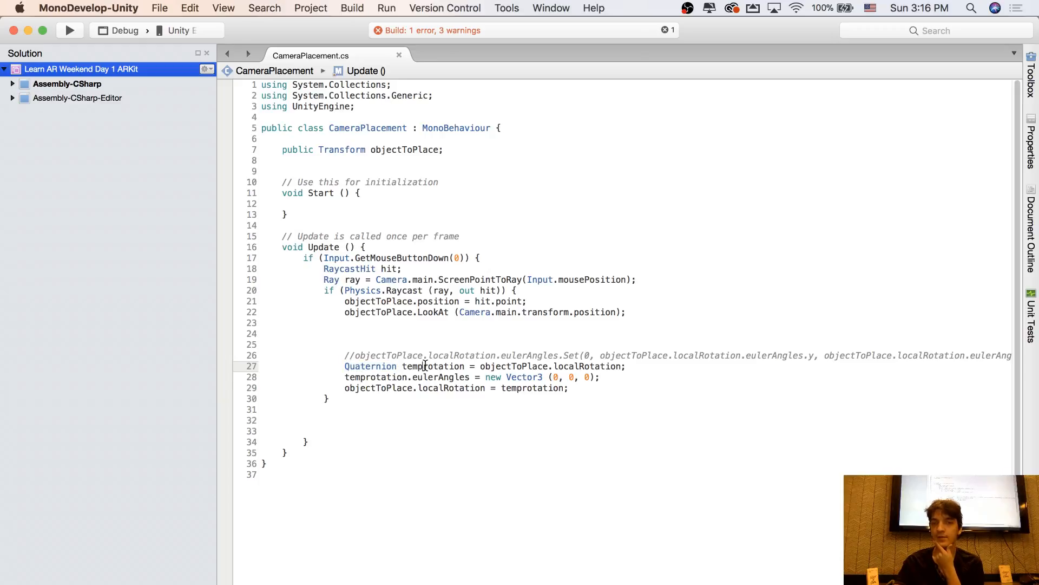
mouse_move(424, 377)
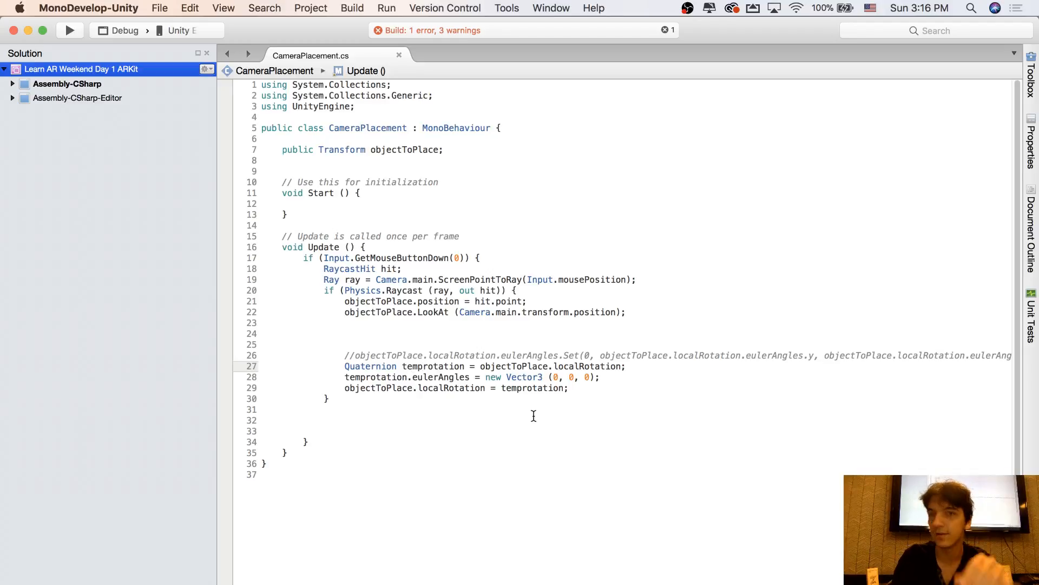
left_click(404, 386)
left_click(372, 363)
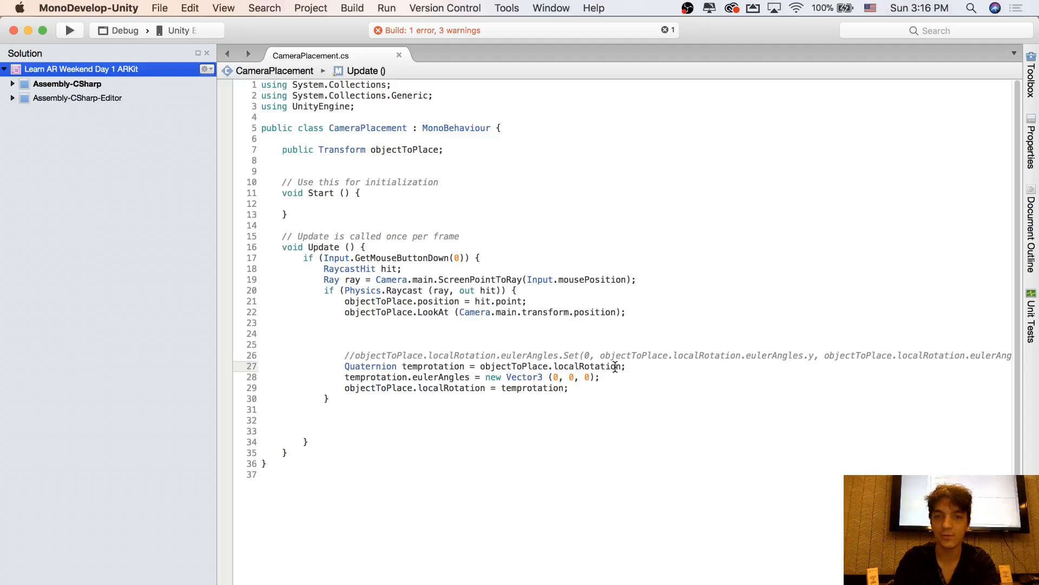
left_click(372, 377)
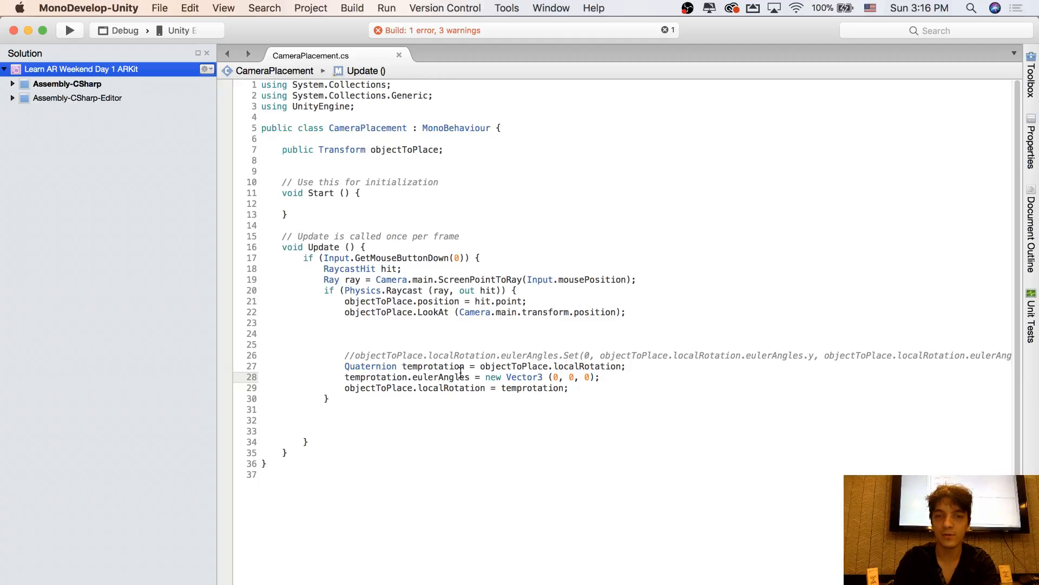
Replace the y argument of the temprotation Vector3 with temprotation.eulerAngles.y and select that expression
double_click(570, 376)
type("temporta")
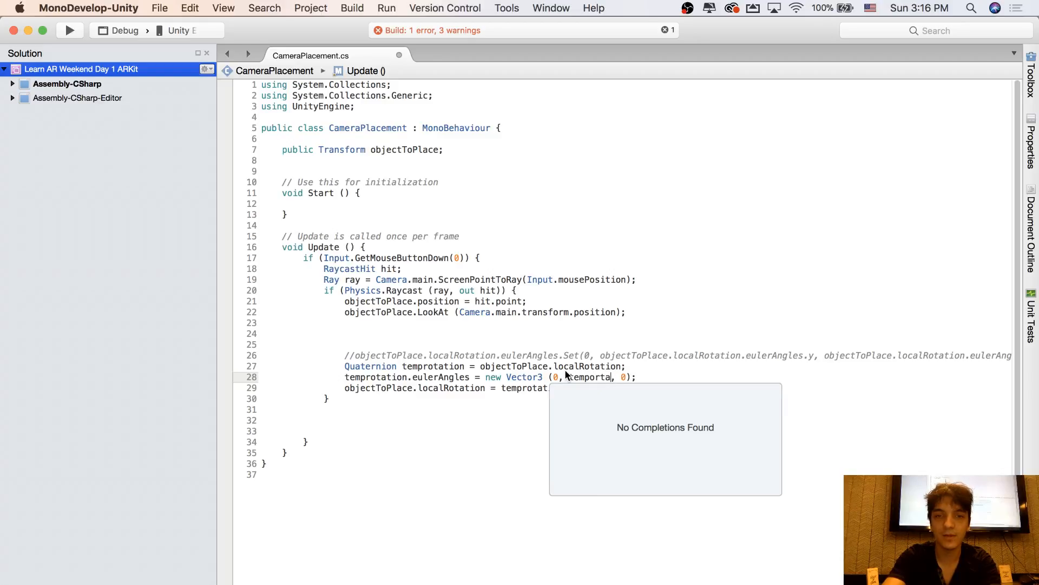
key("BackSpace")
key("BackSpace")
key("BackSpace")
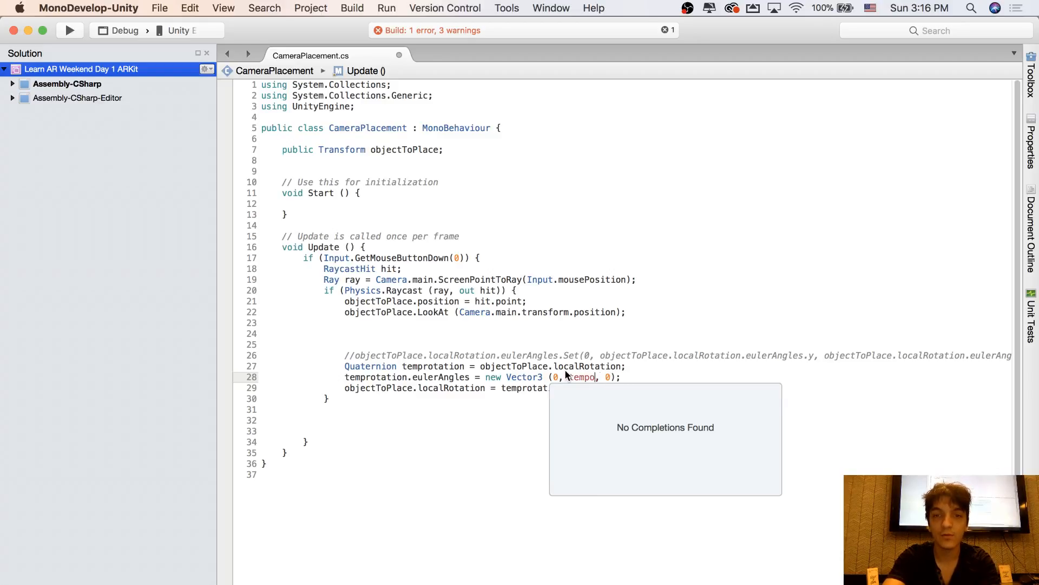
key("BackSpace")
type("r")
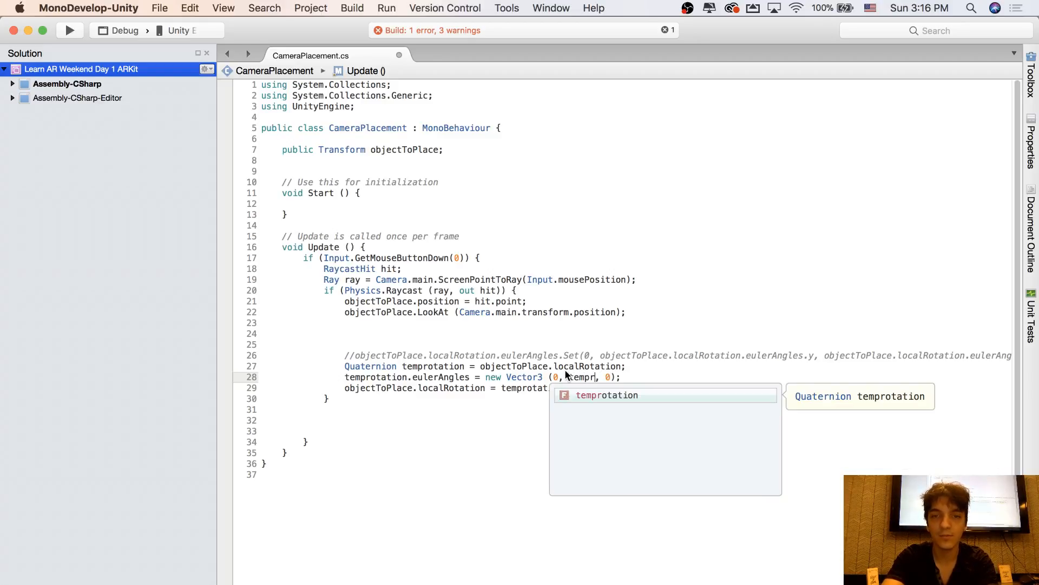
key("Return")
type(".eulerAngles.y")
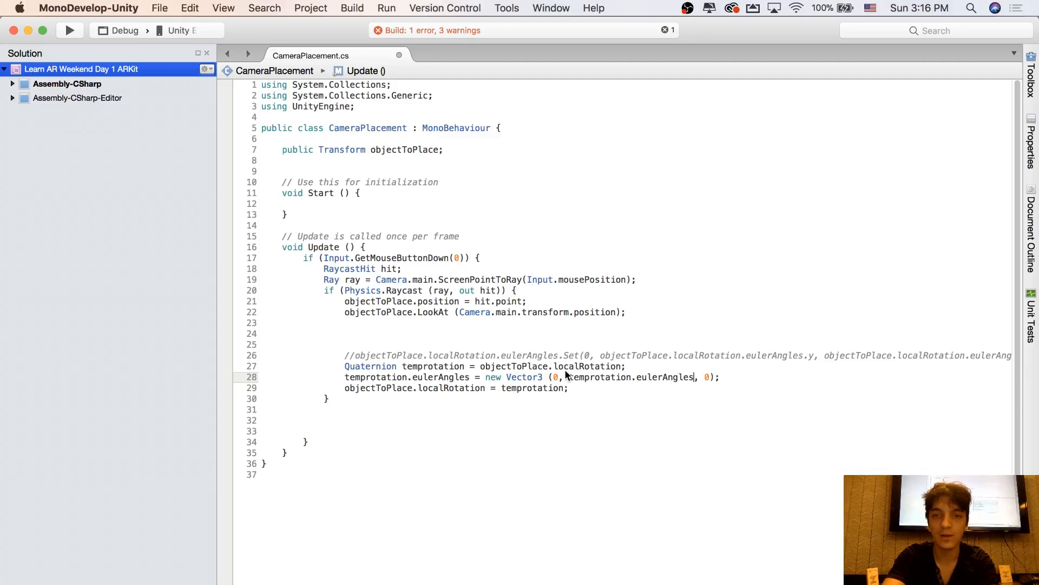
left_click_drag(569, 375, 706, 376)
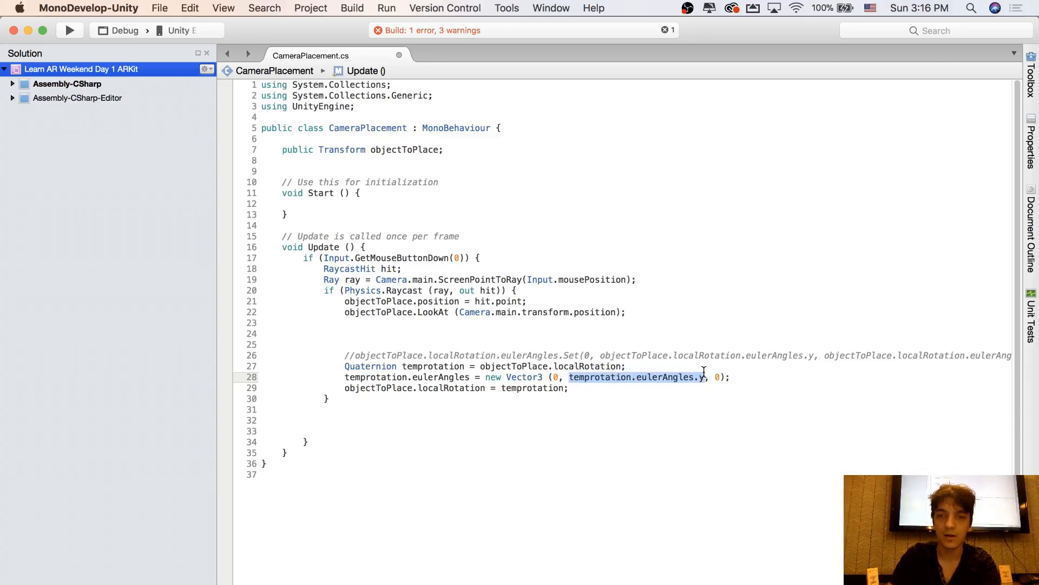
Replace the z argument of the temprotation Vector3 with temprotation.eulerAngles.z and save the script
key("cmd+c")
double_click(718, 377)
key("BackSpace")
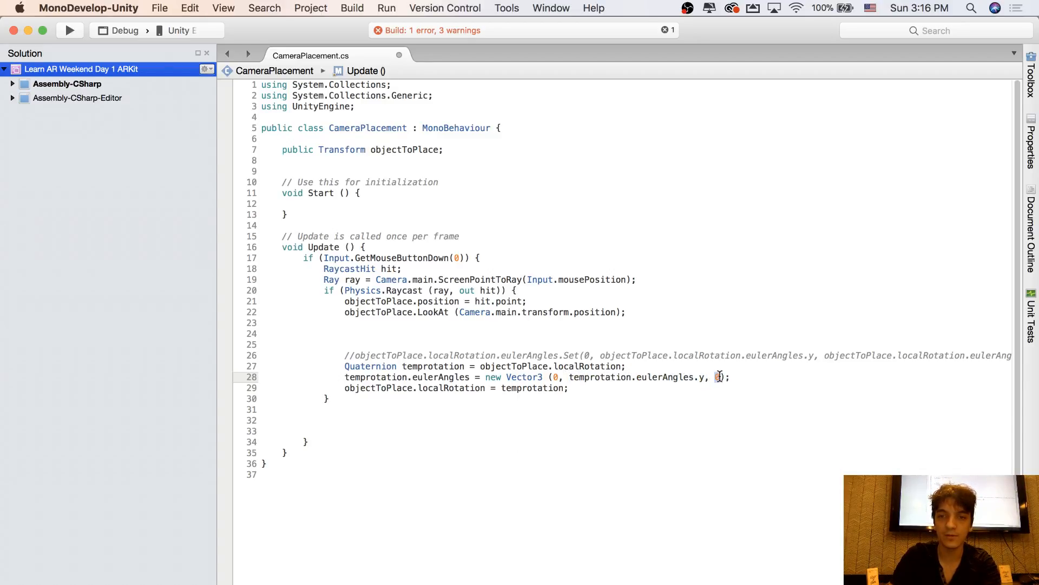
key("cmd+v")
key("BackSpace")
type("z")
key("cmd+s")
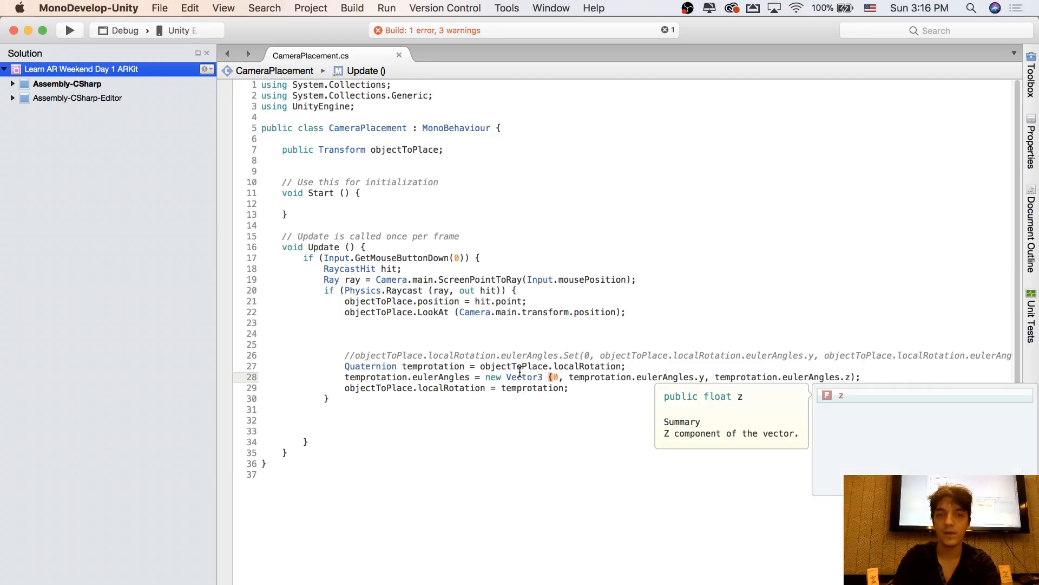
left_click(480, 388)
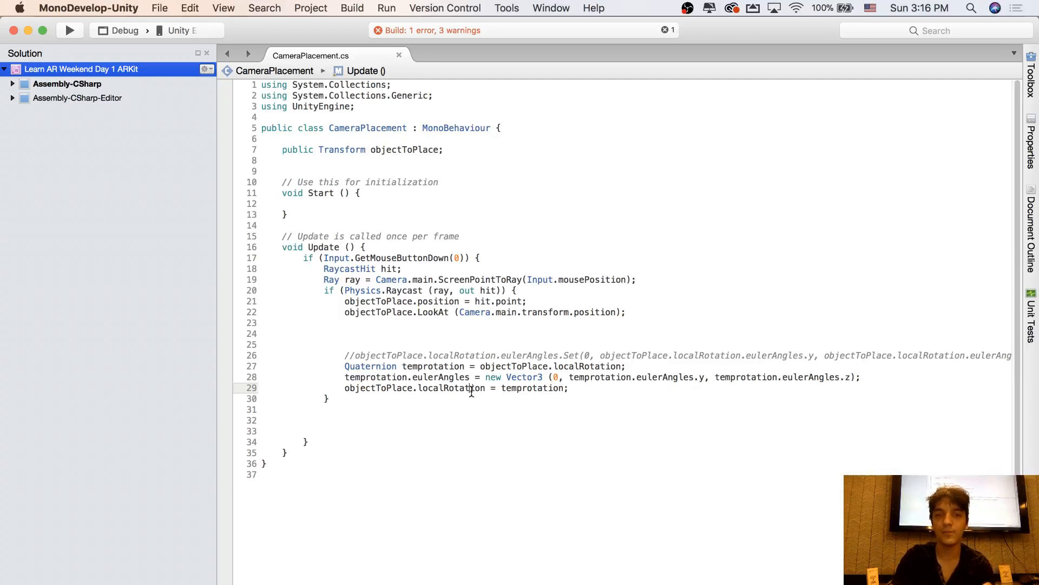
left_click(580, 387)
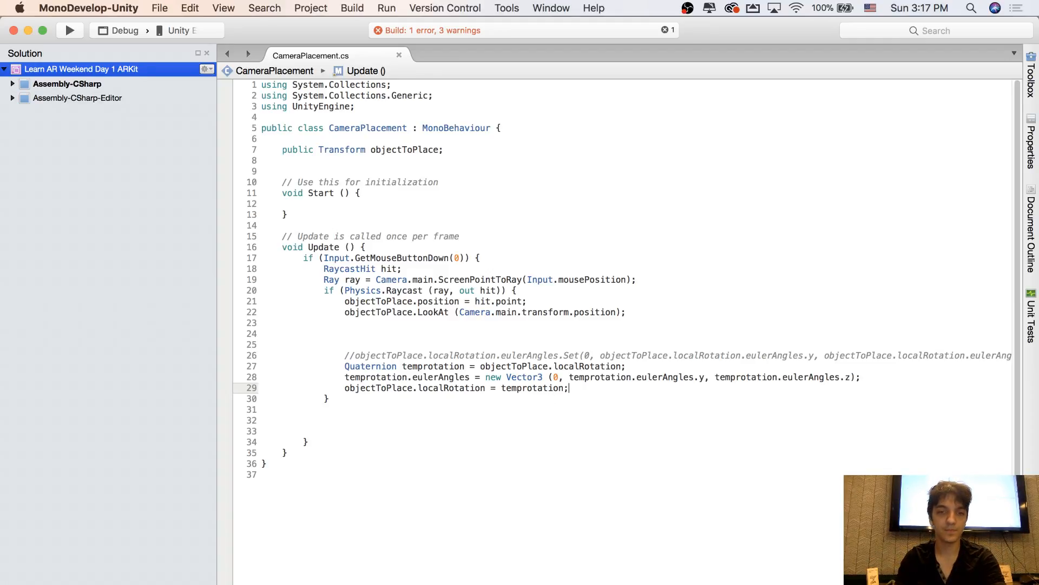
Switch to Unity, test placing the hoop on the plane in play mode, and return to MonoDevelop
key("super+Tab")
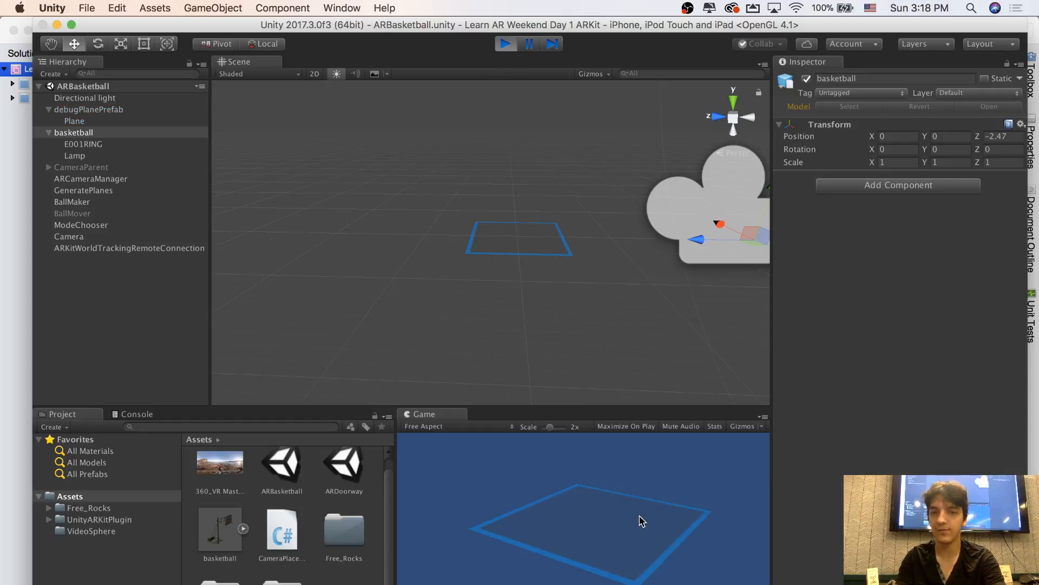
mouse_move(642, 521)
left_mouse_down()
mouse_move(548, 509)
mouse_move(501, 528)
mouse_move(596, 552)
mouse_move(689, 527)
mouse_move(603, 501)
mouse_move(551, 506)
mouse_move(499, 534)
mouse_move(576, 543)
mouse_move(629, 566)
mouse_move(685, 530)
mouse_move(682, 515)
mouse_move(590, 488)
mouse_move(498, 526)
mouse_move(615, 552)
mouse_move(634, 569)
mouse_move(645, 508)
mouse_move(531, 511)
mouse_move(547, 550)
mouse_move(673, 531)
mouse_move(623, 502)
mouse_move(517, 529)
mouse_move(622, 561)
mouse_move(658, 515)
mouse_move(594, 534)
mouse_move(652, 532)
mouse_move(642, 528)
left_mouse_up()
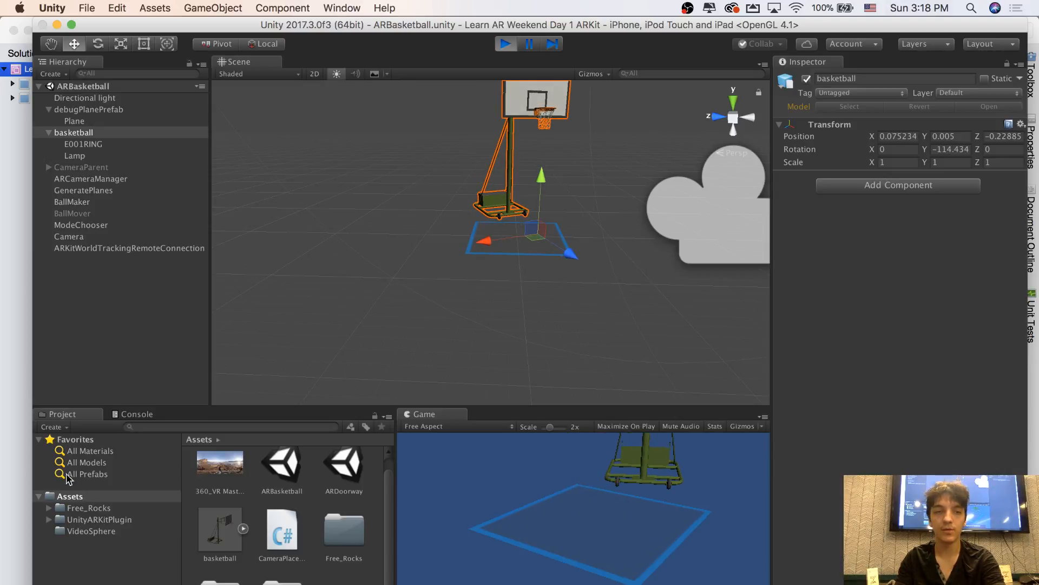
left_click(18, 427)
left_click(667, 396)
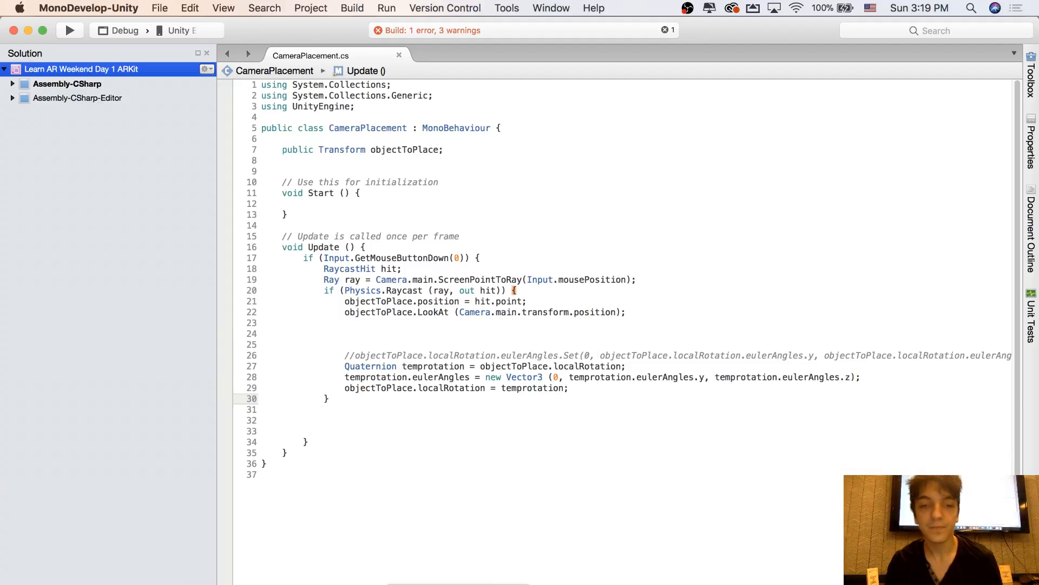
Switch back to Unity and examine the placed basketball hoop's orientation relative to the camera in the Scene view
left_click(490, 584)
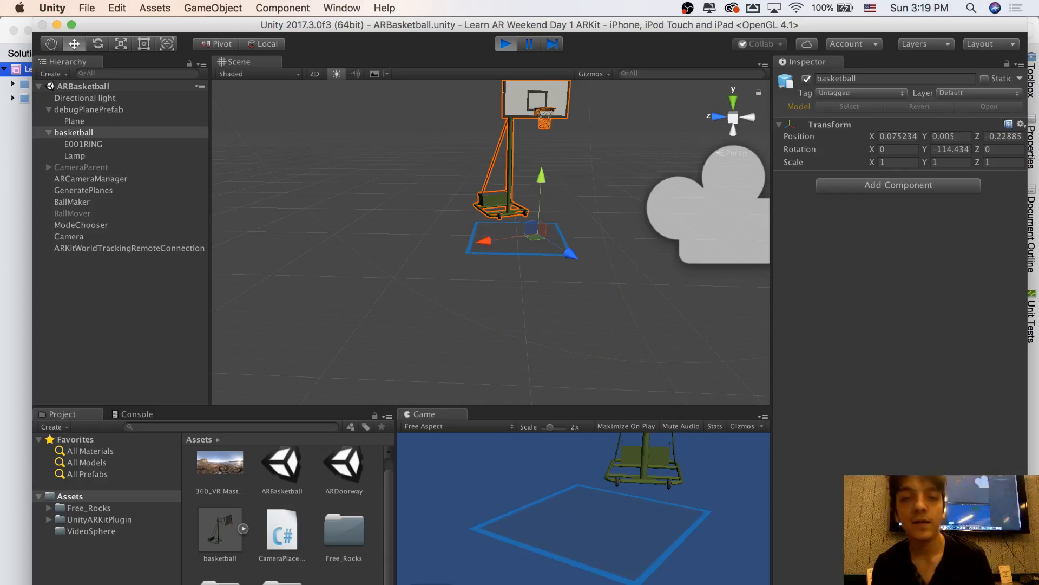
left_click(426, 267)
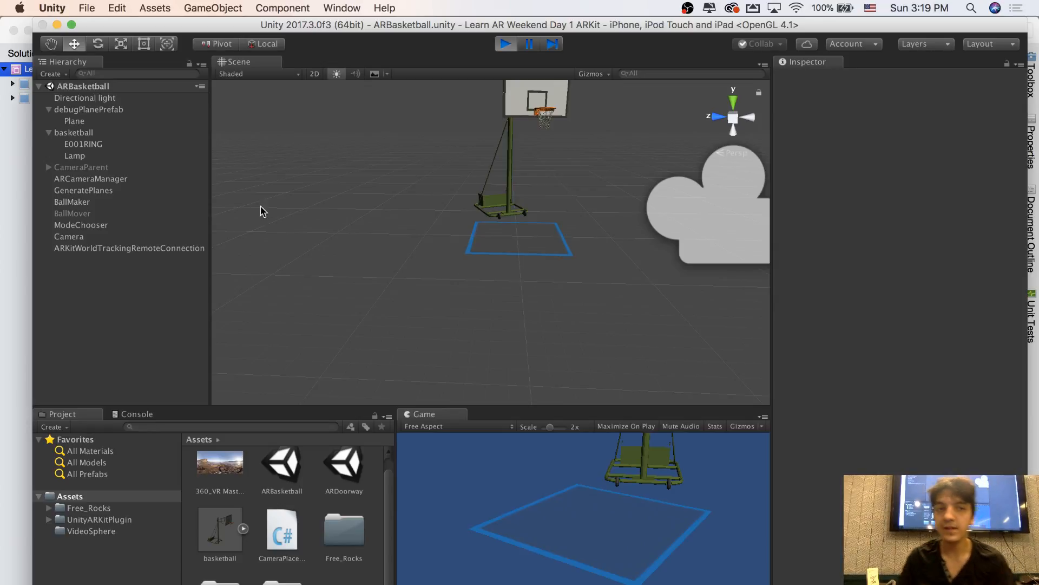
left_click(89, 132)
key("f")
right_click_drag(452, 129, 453, 189)
key("s")
key("w")
key("s")
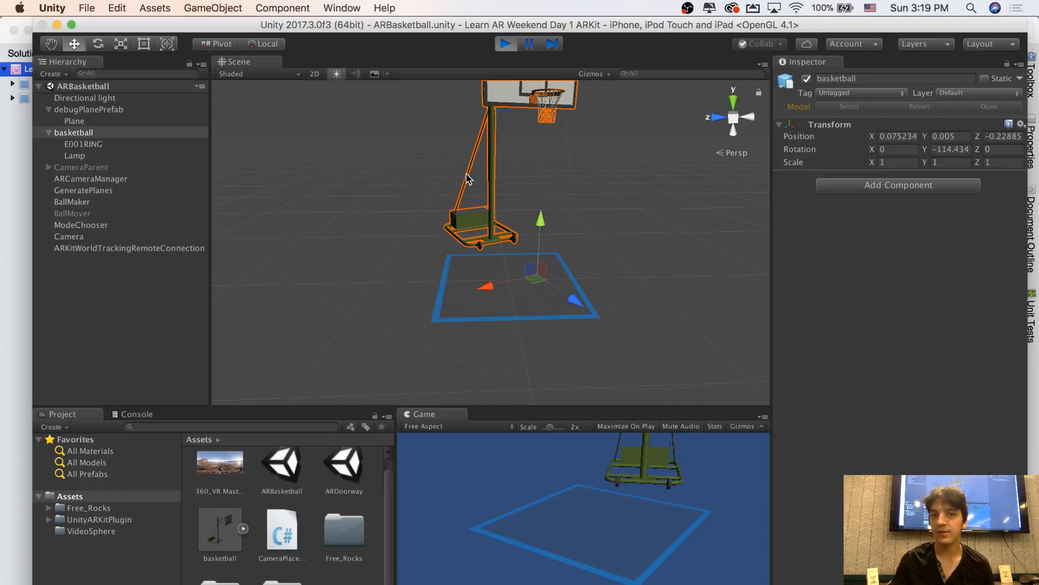
right_click_drag(524, 238, 514, 180)
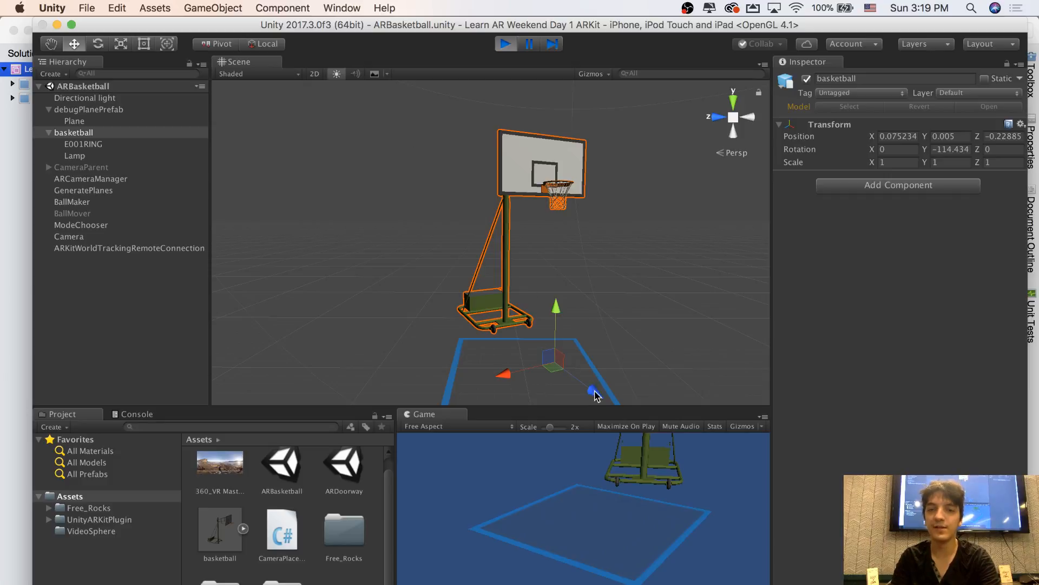
left_click_drag(594, 395, 314, 88)
key("super+z")
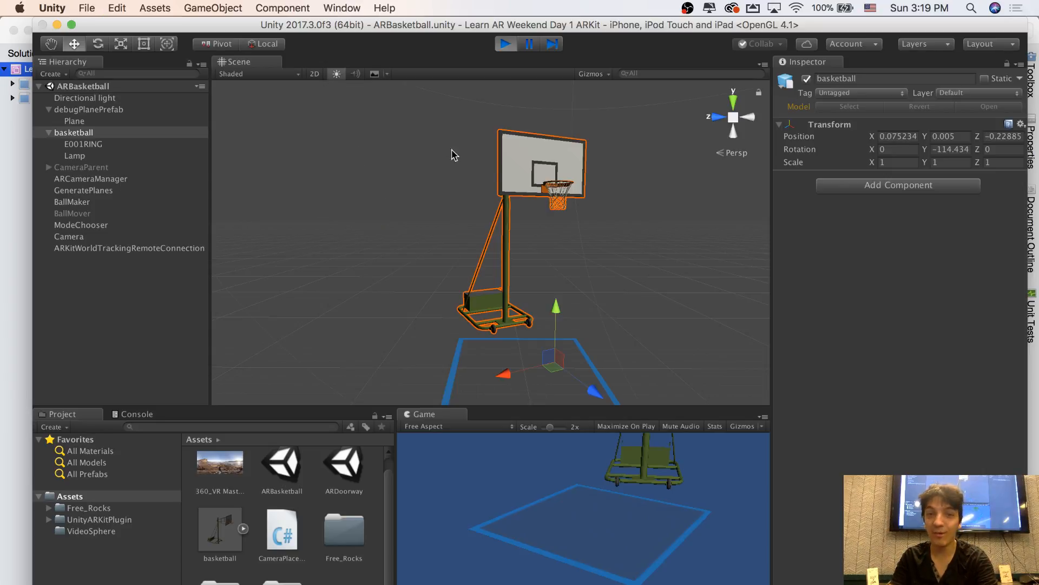
mouse_move(529, 183)
right_mouse_down()
mouse_move(545, 206)
mouse_move(538, 199)
right_mouse_up()
key("w")
key("s")
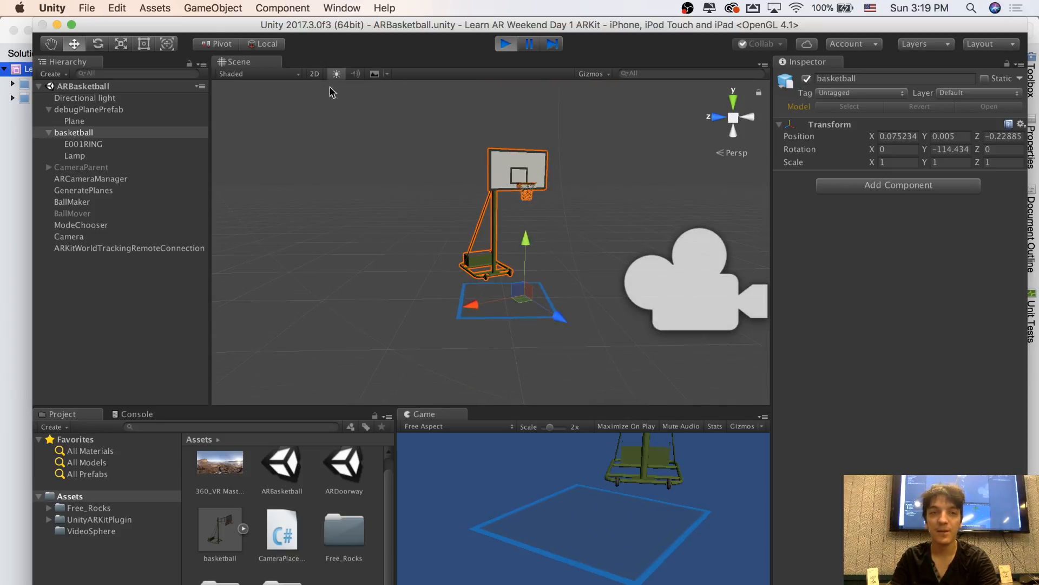
Rotate the basketball hoop to -88.429 around Y in play mode and move it to X 4.06, Y 0, Z -0.34
left_click(98, 44)
left_click_drag(510, 327, 464, 320)
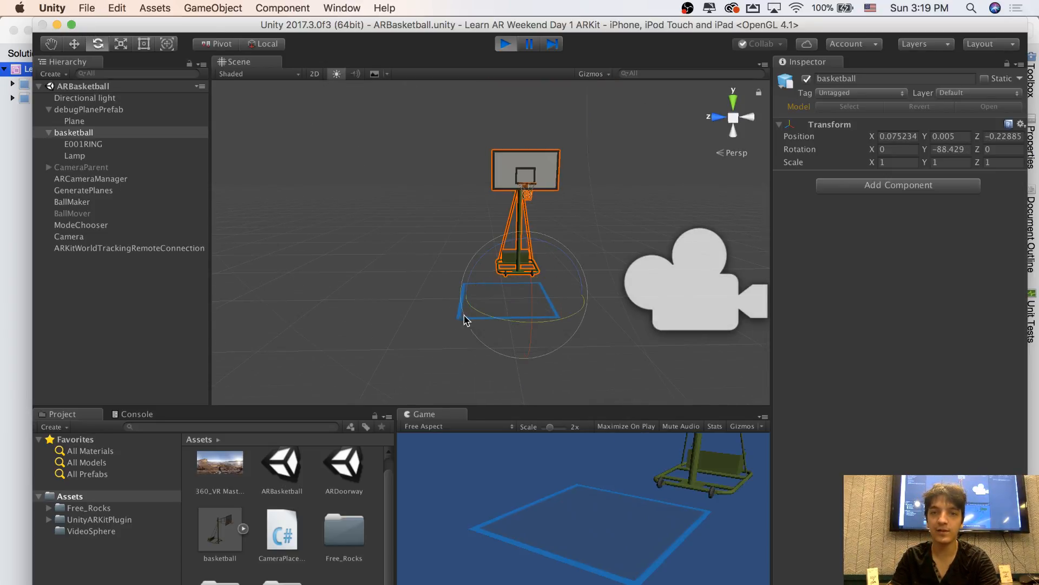
key("w")
left_click_drag(536, 327, 503, 224)
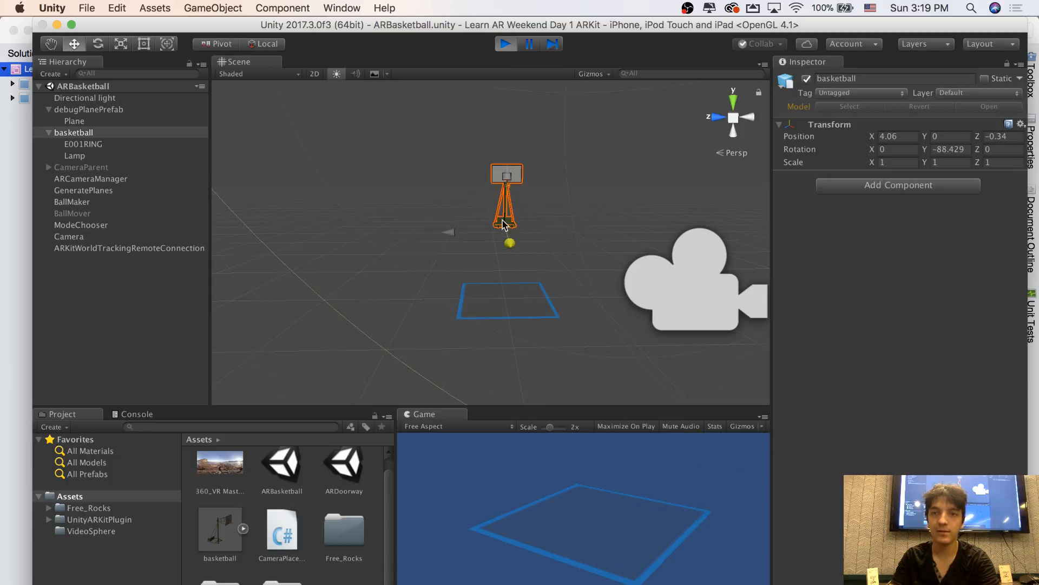
Try to deactivate the basketball object and save the scene during play mode
left_click(807, 79)
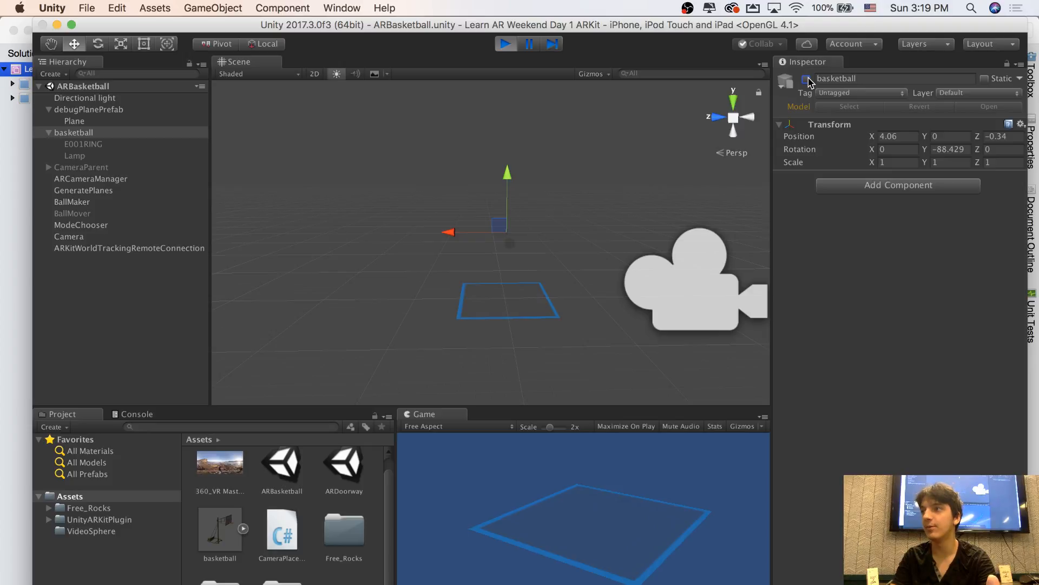
left_click(75, 122)
left_click(75, 133)
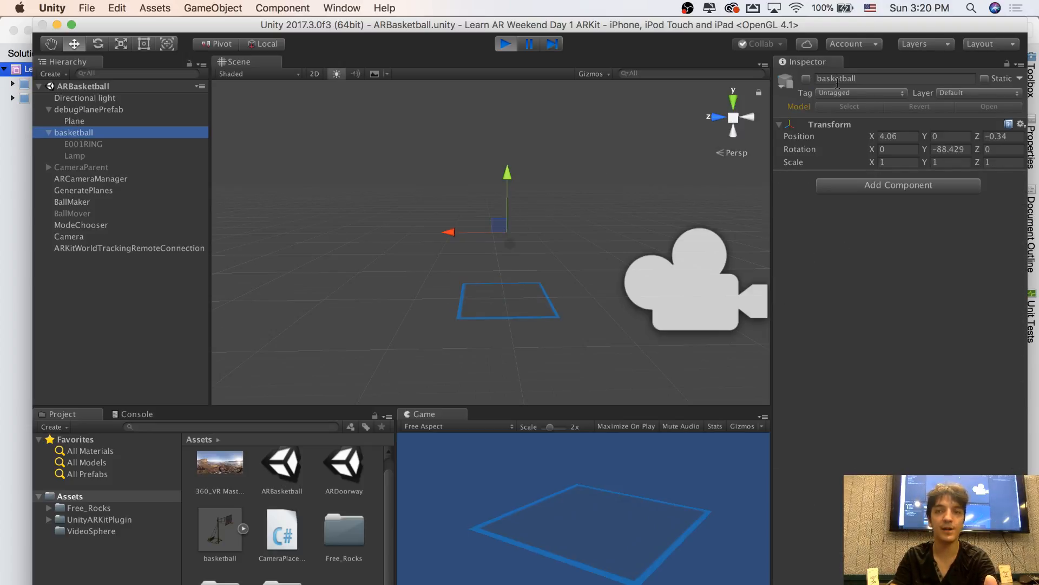
left_click(807, 79)
left_click(807, 79)
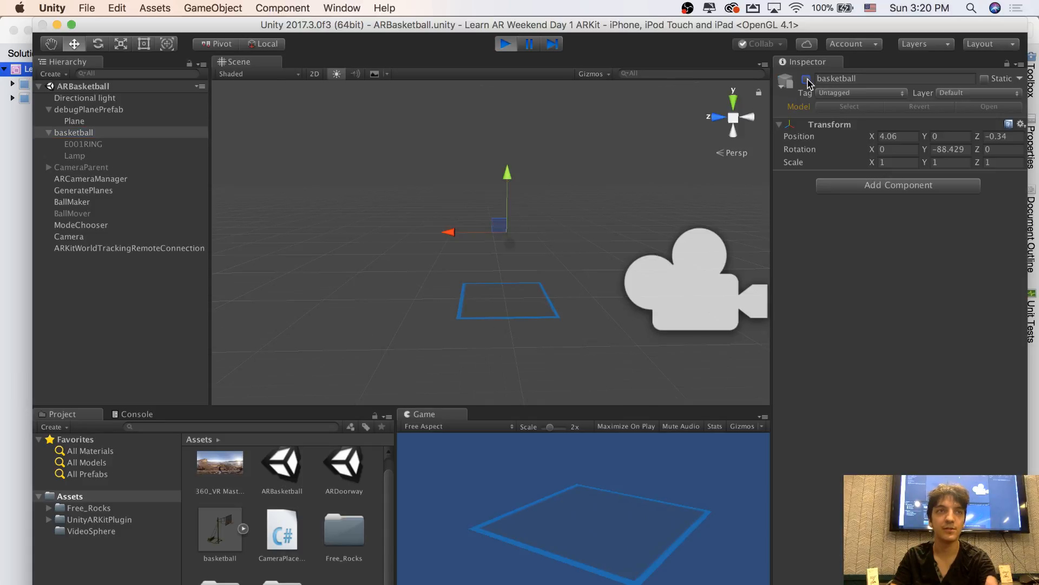
key("super+s")
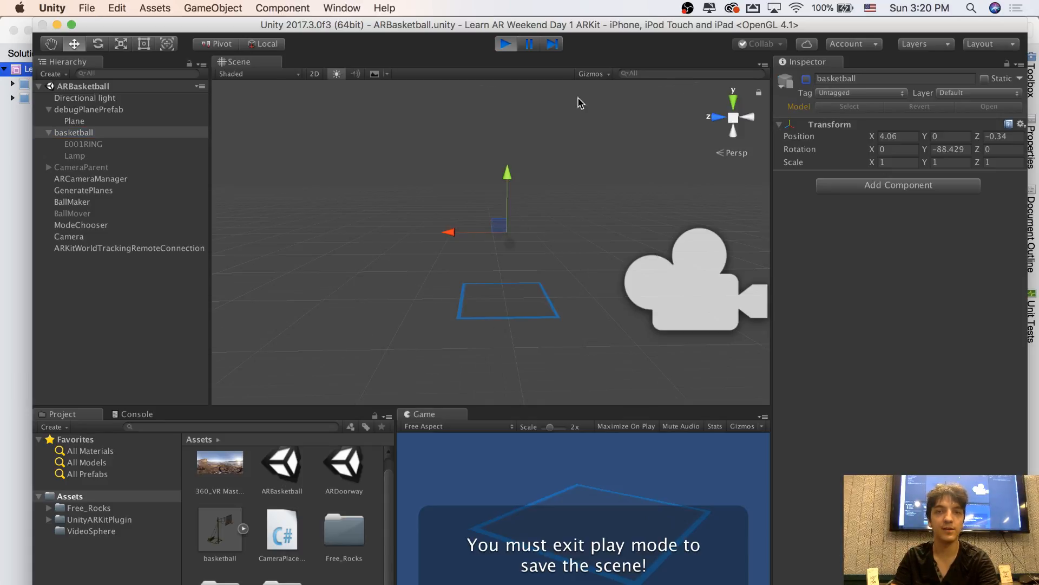
Stop play mode, deactivate the basketball object in the ARBasketball scene, and save the scene
left_click(505, 44)
left_click(89, 123)
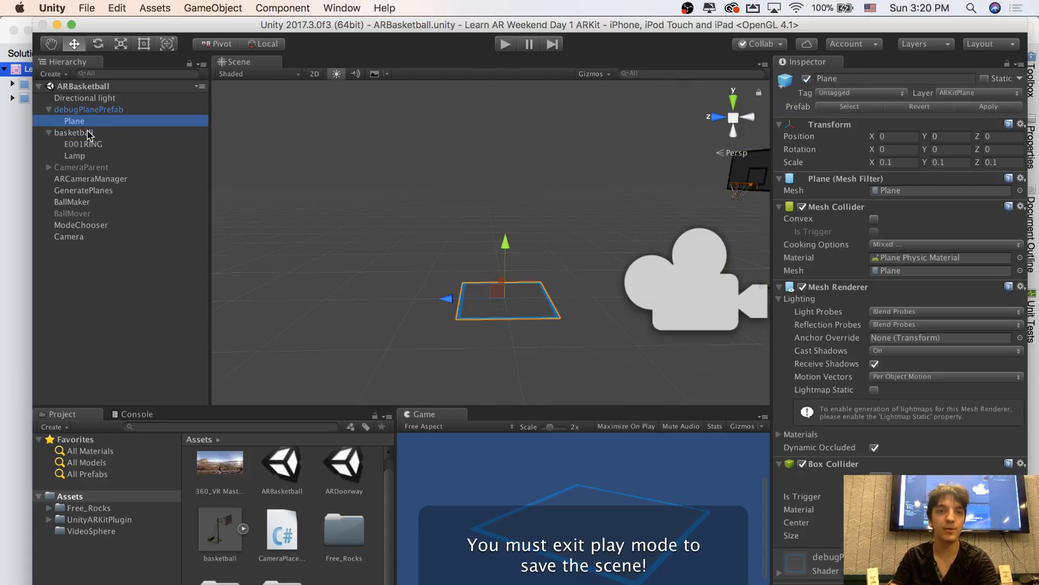
left_click(88, 133)
right_click_drag(433, 157, 490, 139)
left_click(121, 124)
left_click(108, 133)
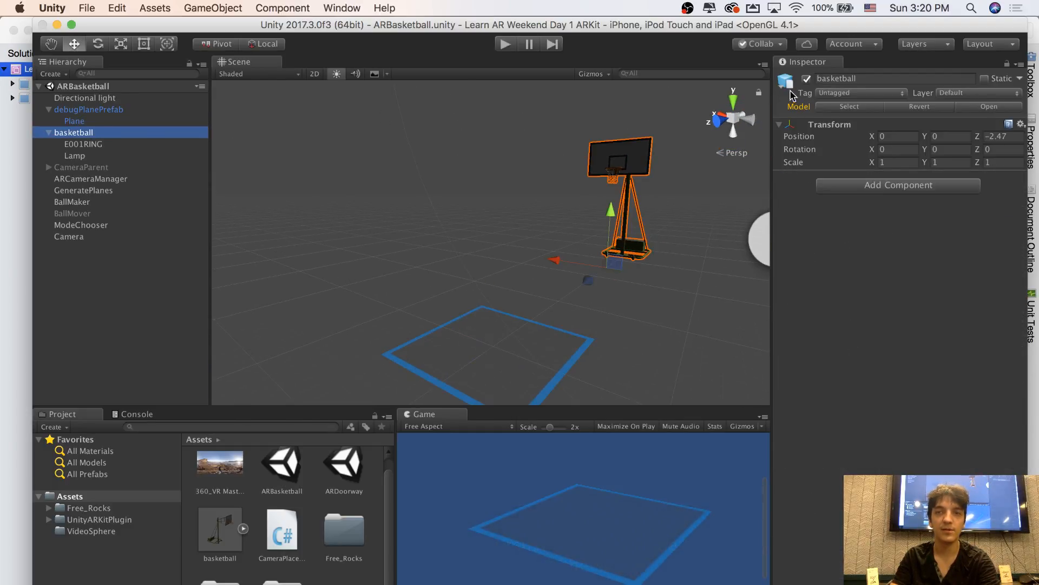
left_click(807, 79)
right_click_drag(652, 148, 669, 153)
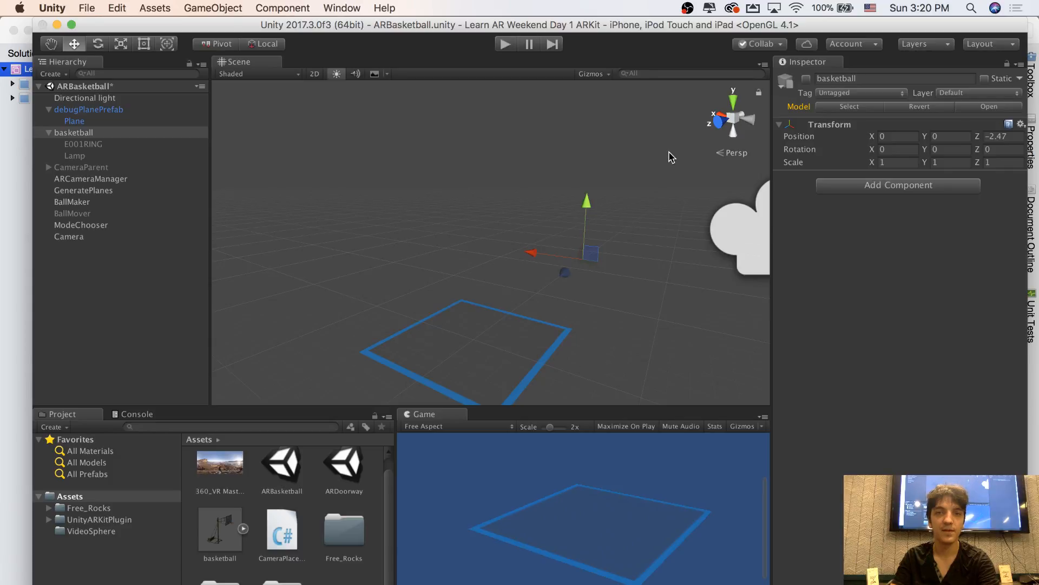
key("super+s")
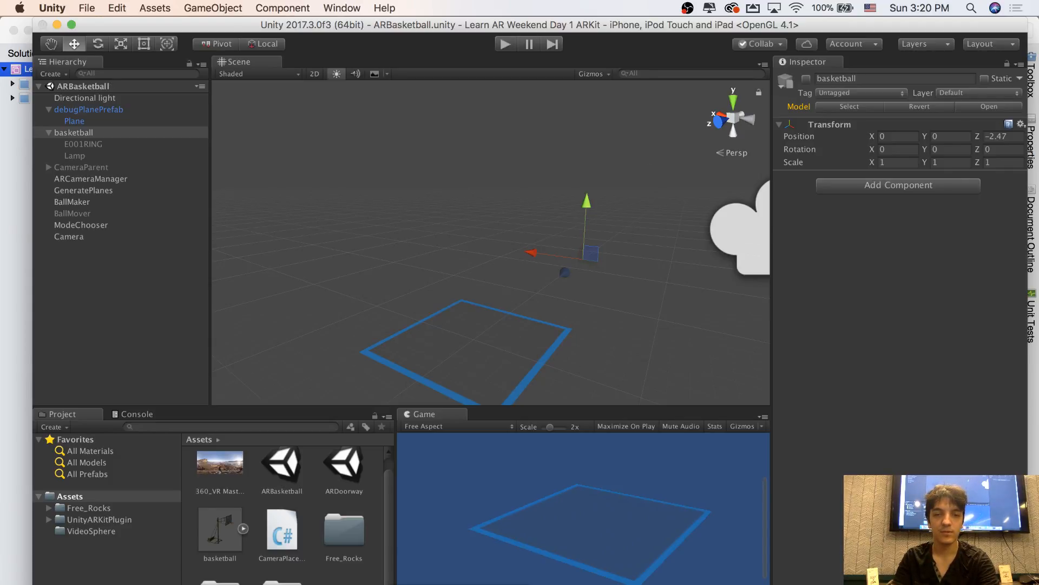
In MonoDevelop, add objectToPlace.gameObject.SetActive (true); below the localRotation assignment inside the raycast block and save the script
key("super+Tab")
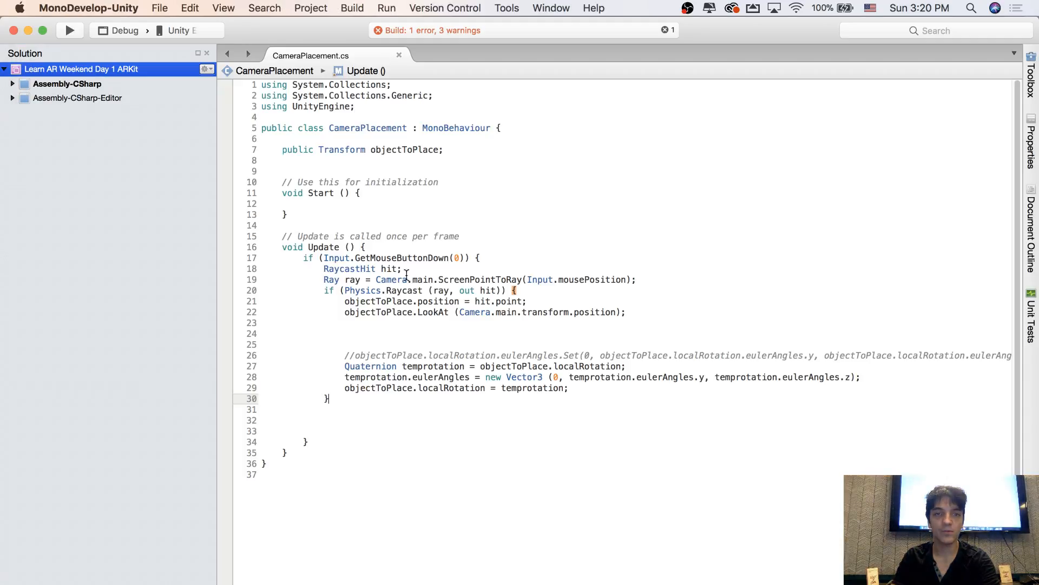
left_click(522, 301)
left_click(565, 390)
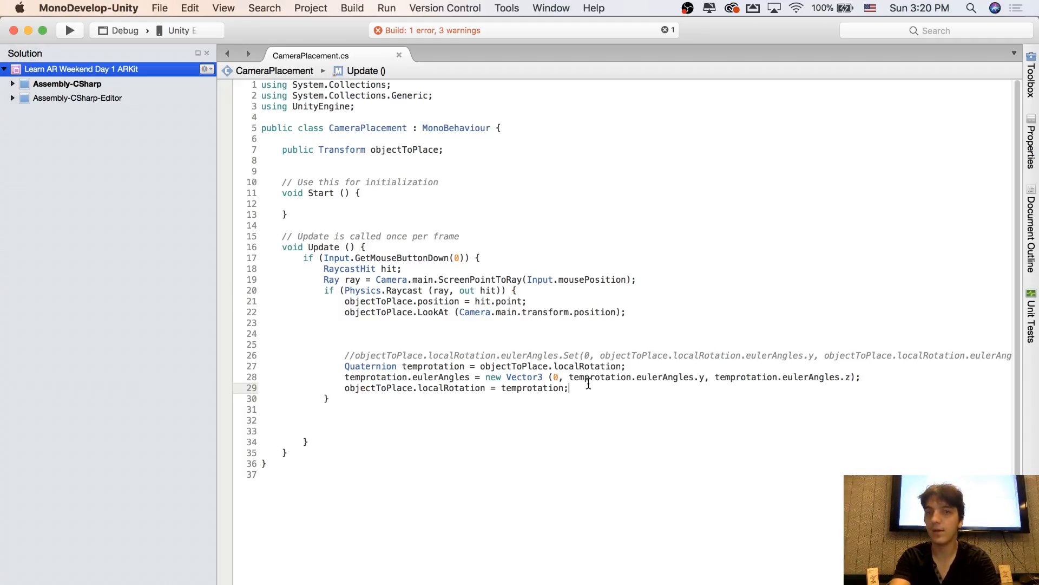
key("Return")
key("Return")
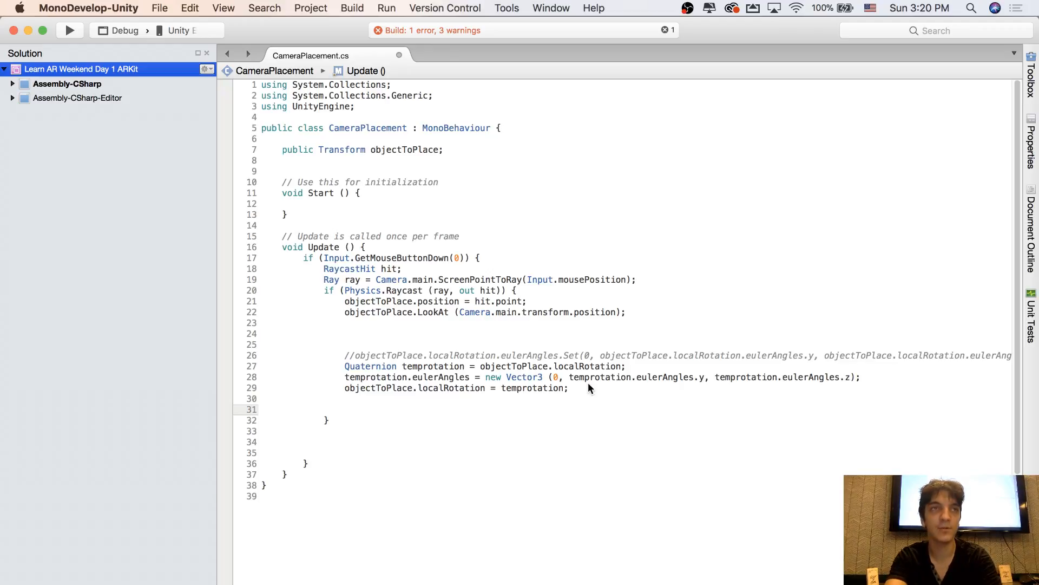
type("obje")
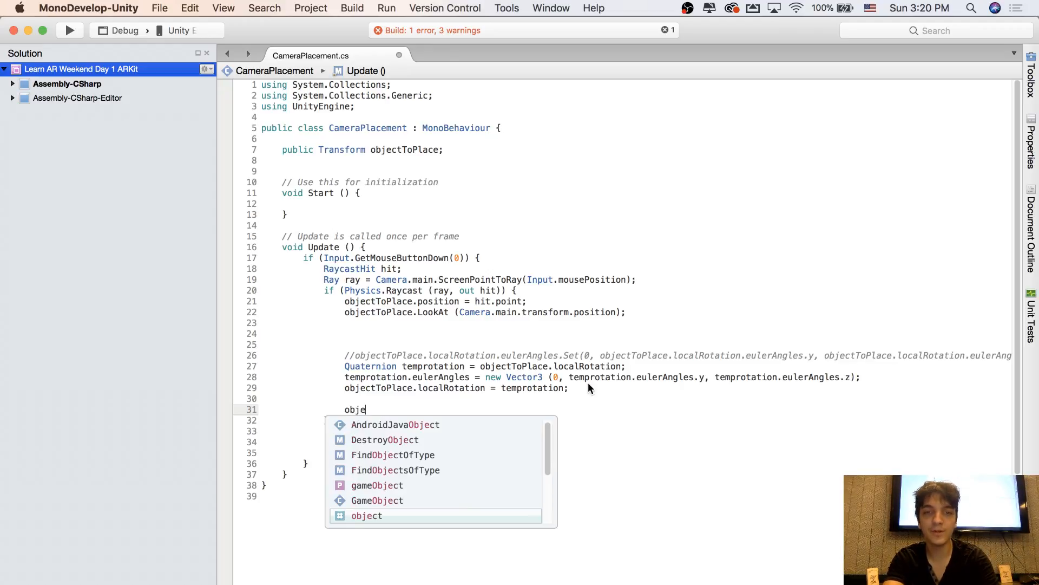
type("ctToP")
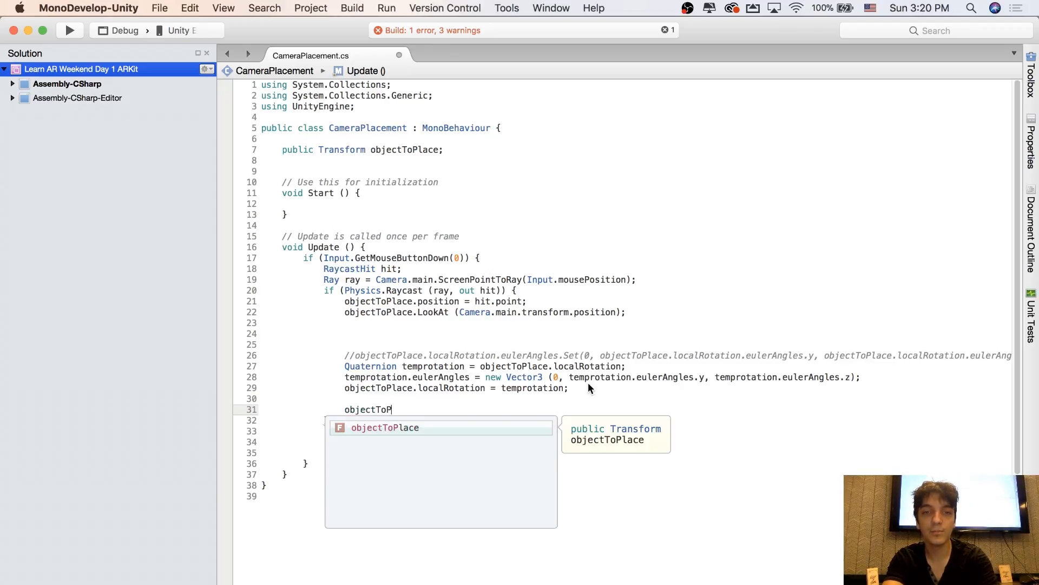
type("lace.ga")
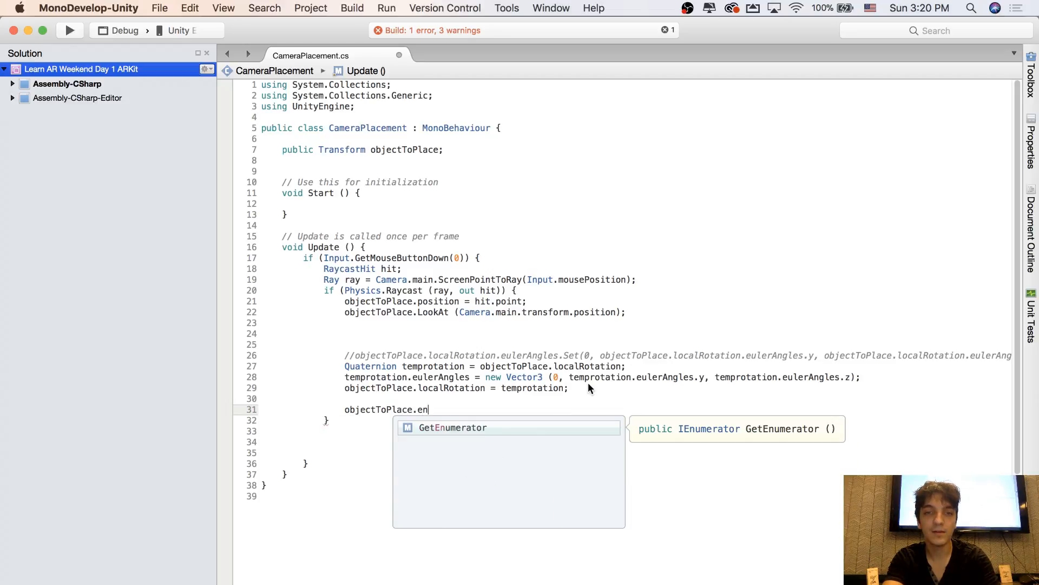
type("meObject.ena")
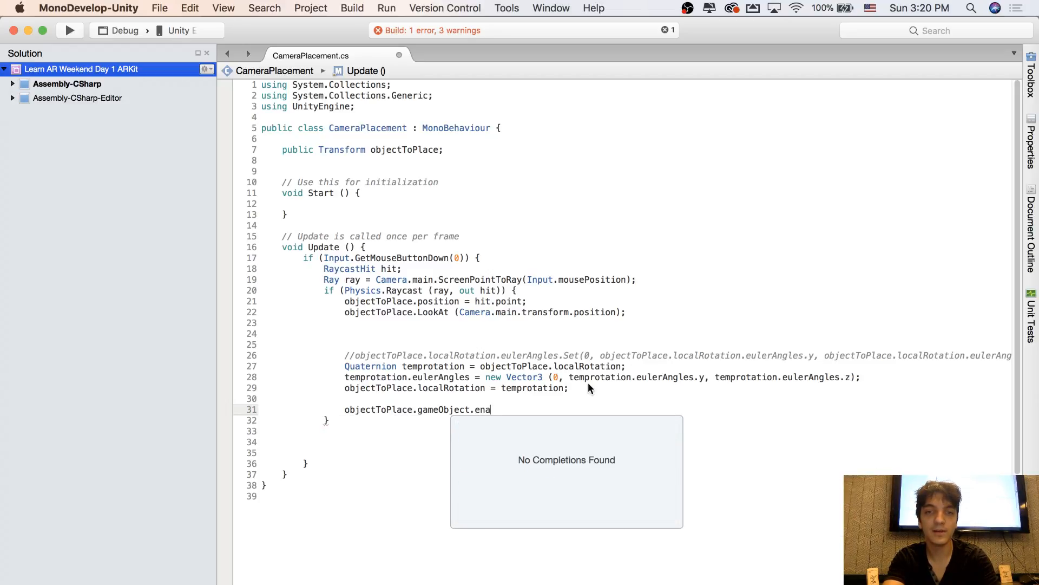
key("BackSpace")
key("BackSpace")
key("BackSpace")
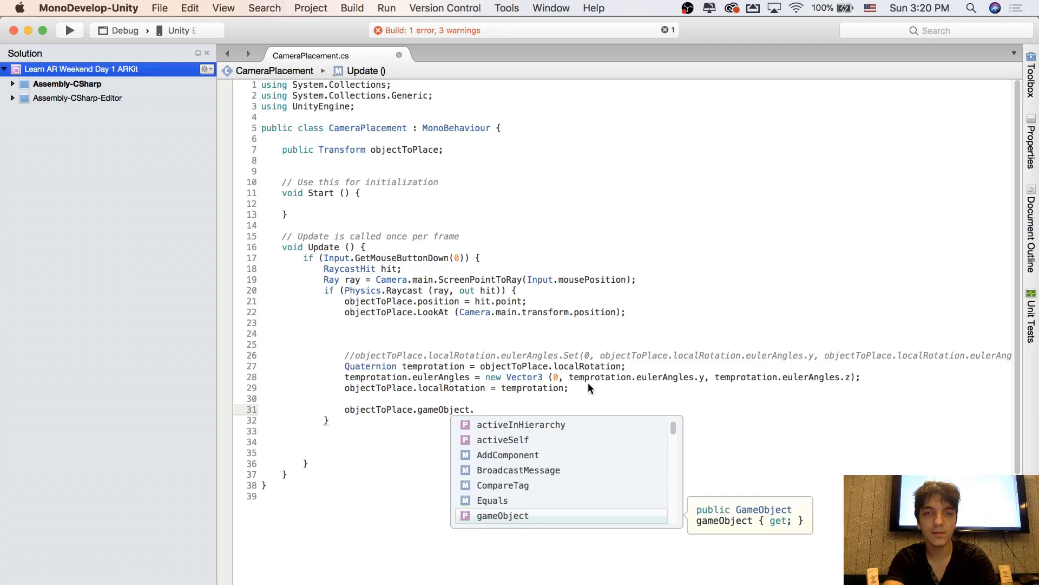
type("SetActive (true);")
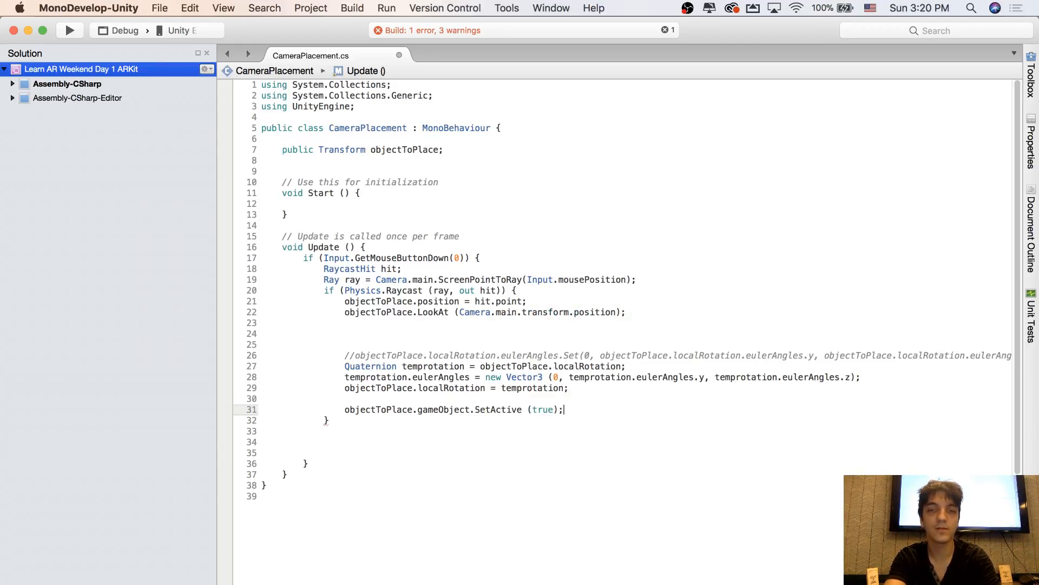
key("super+s")
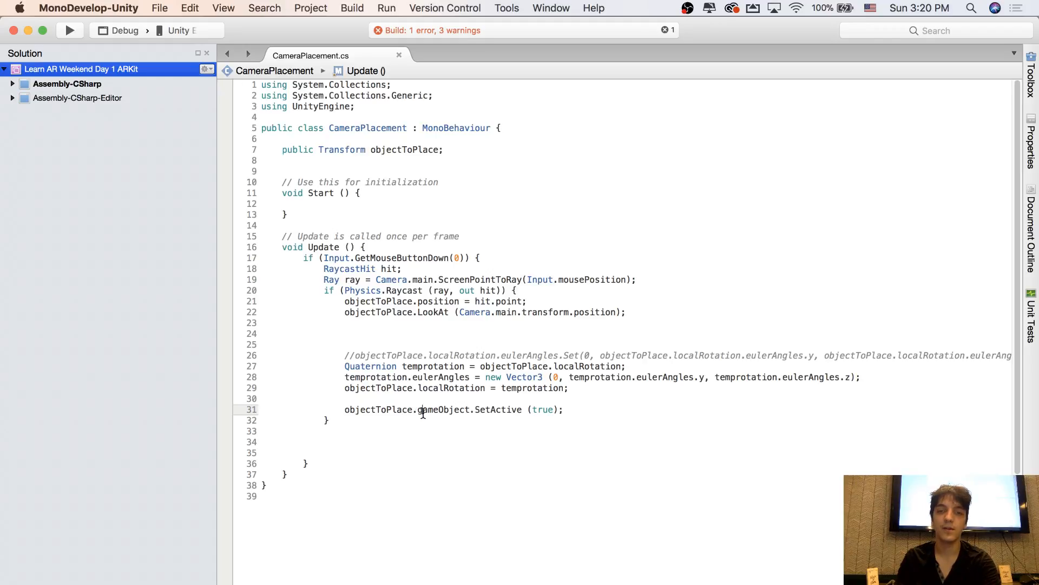
left_click(477, 410)
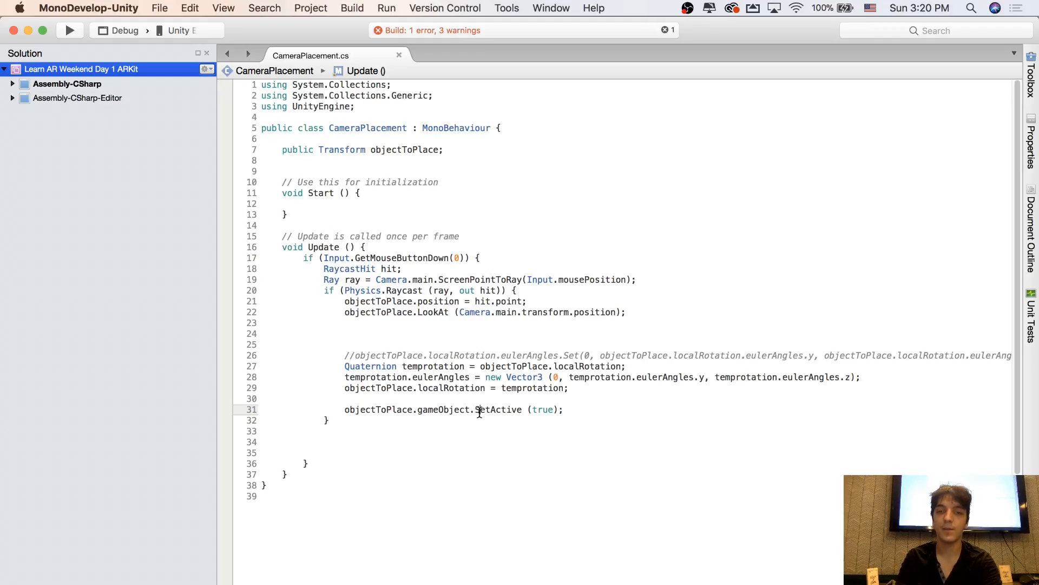
left_click(568, 410)
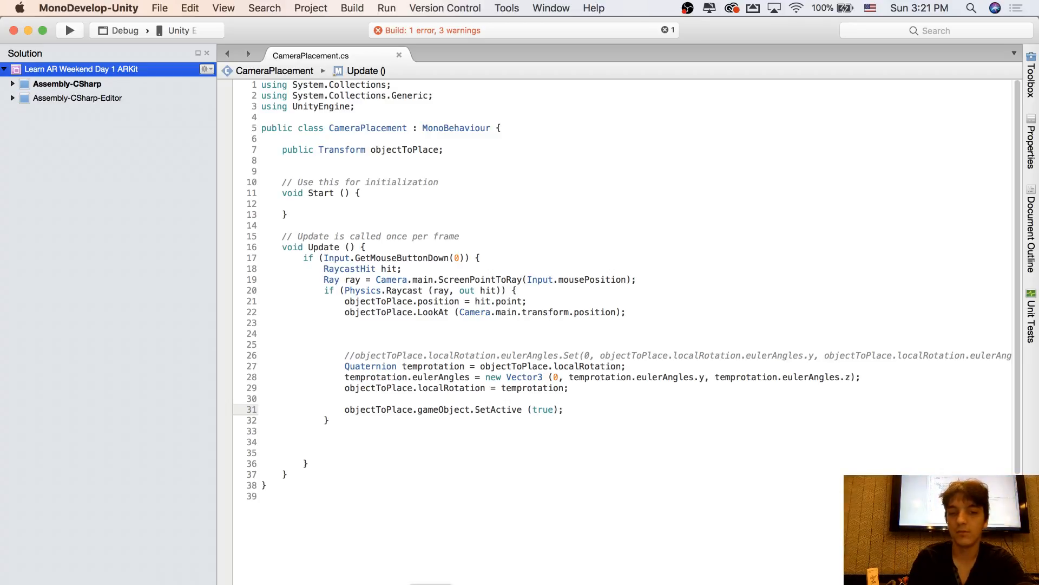
Switch to Unity and run the scene to test placing the basketball hoop at several points on the plane
key("super+Tab")
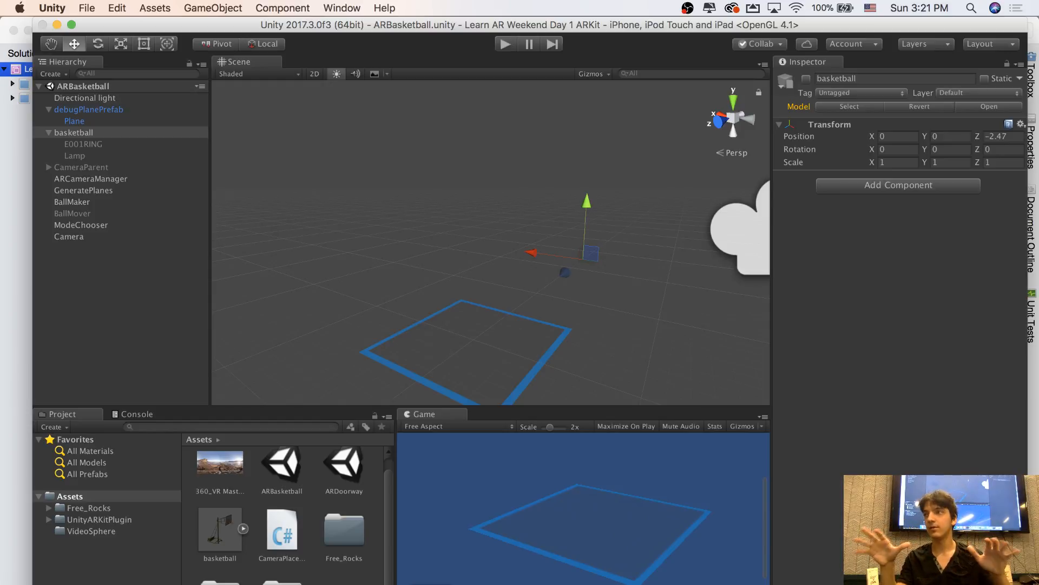
left_click(505, 44)
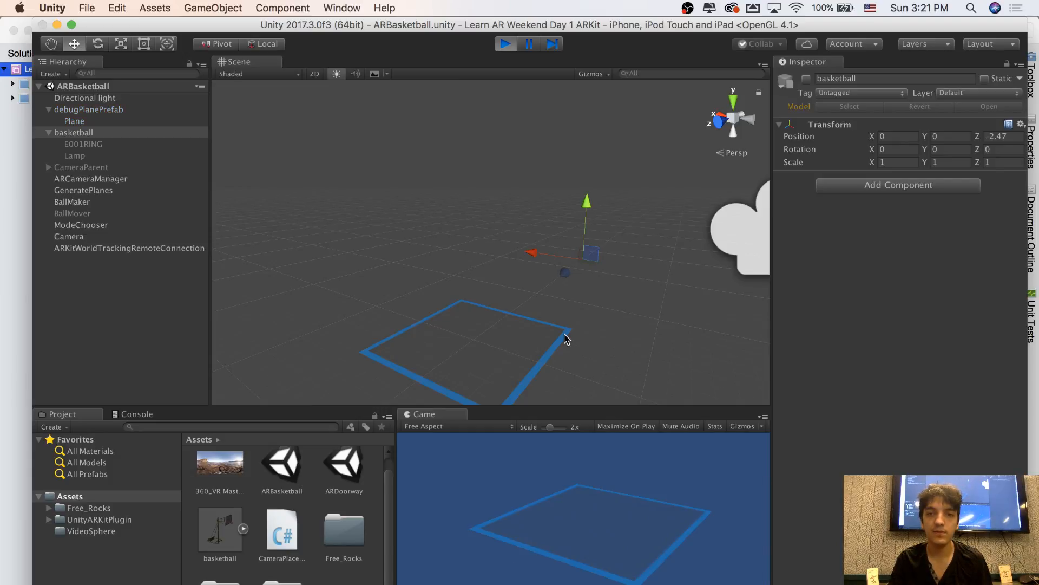
right_click_drag(619, 299, 636, 317)
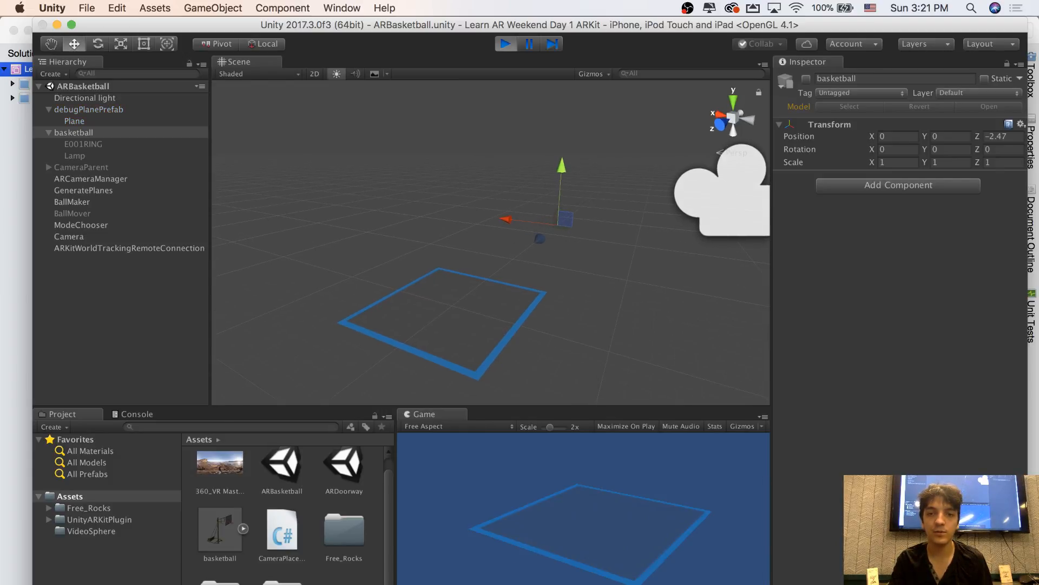
left_click(658, 517)
left_click(603, 531)
left_click(535, 518)
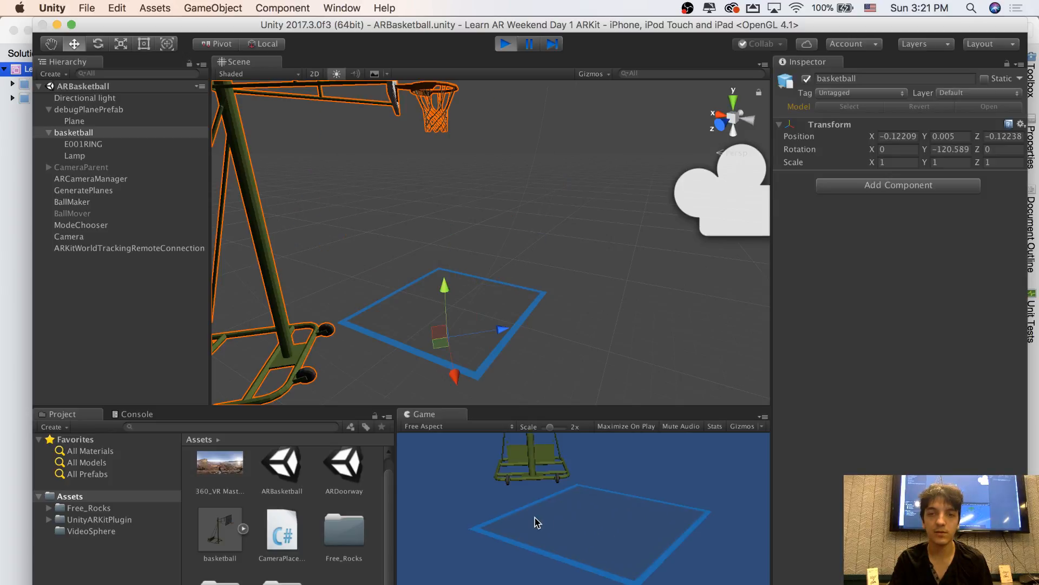
left_click(630, 521)
left_click(638, 559)
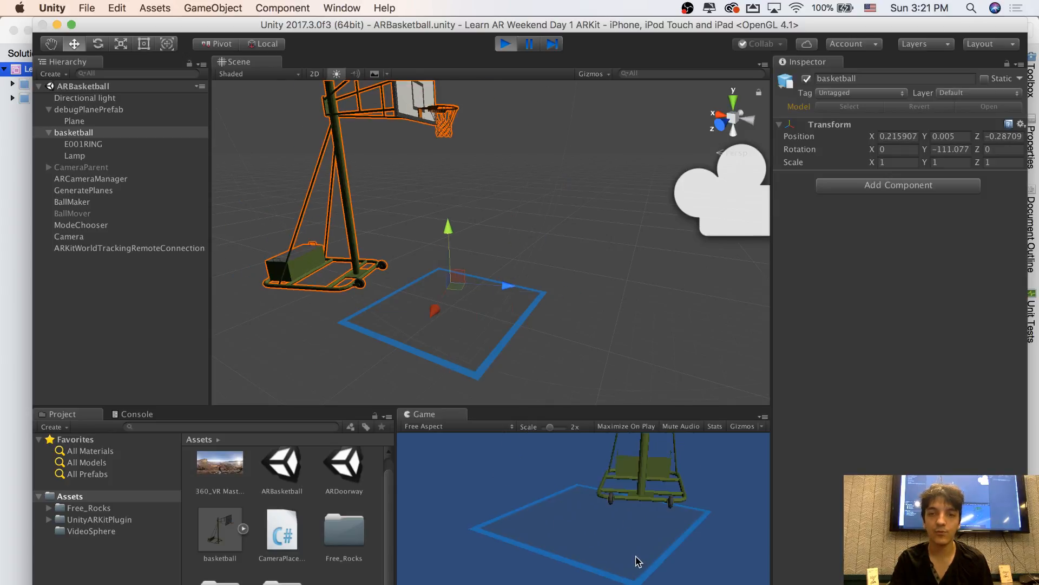
left_click(504, 44)
In MonoDevelop, examine the GetMouseButtonDown condition and the raycast declarations at the start of the Update method
key("super+Tab")
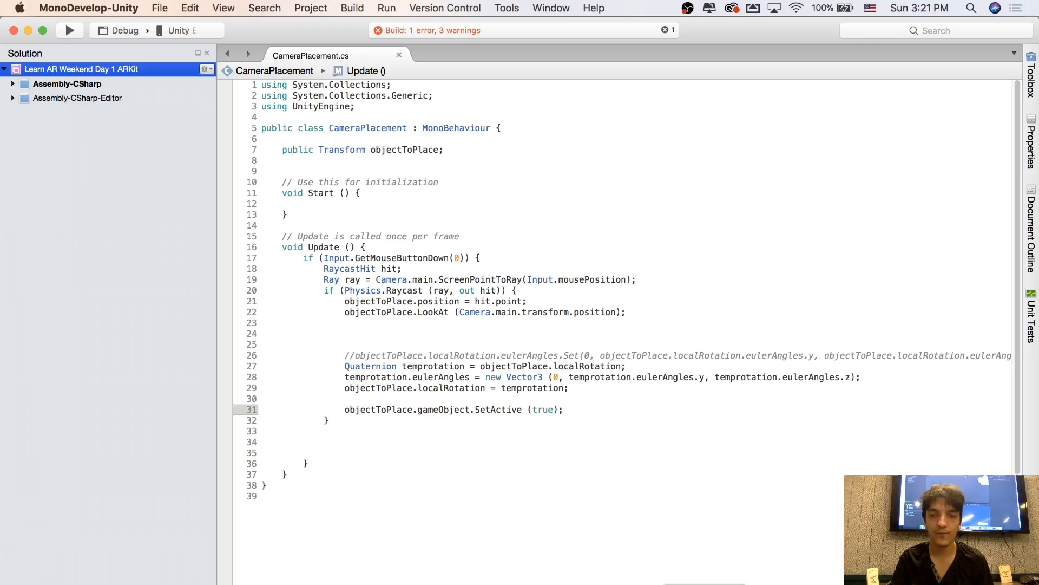
left_click(459, 265)
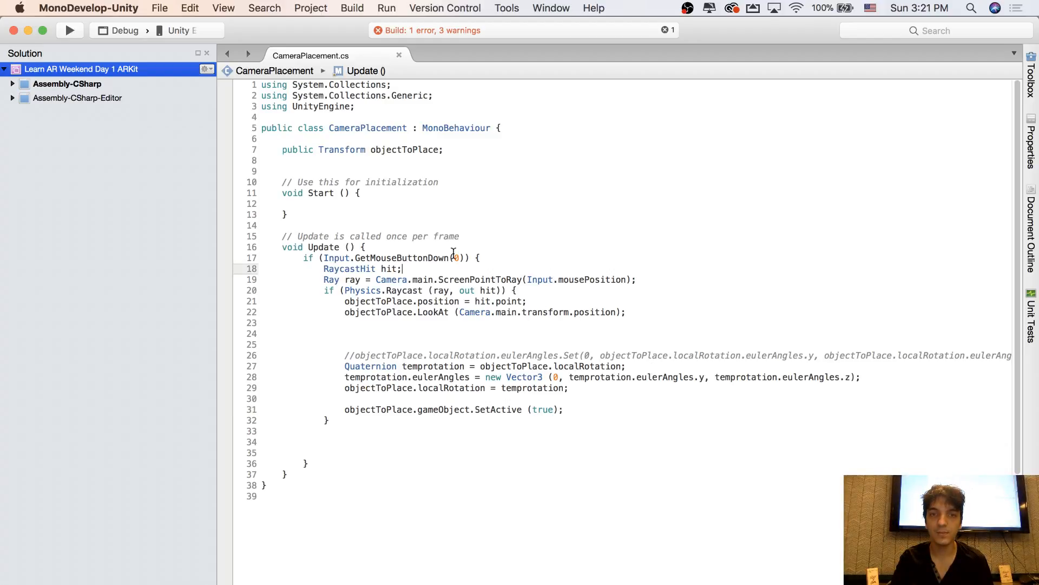
left_click(395, 255)
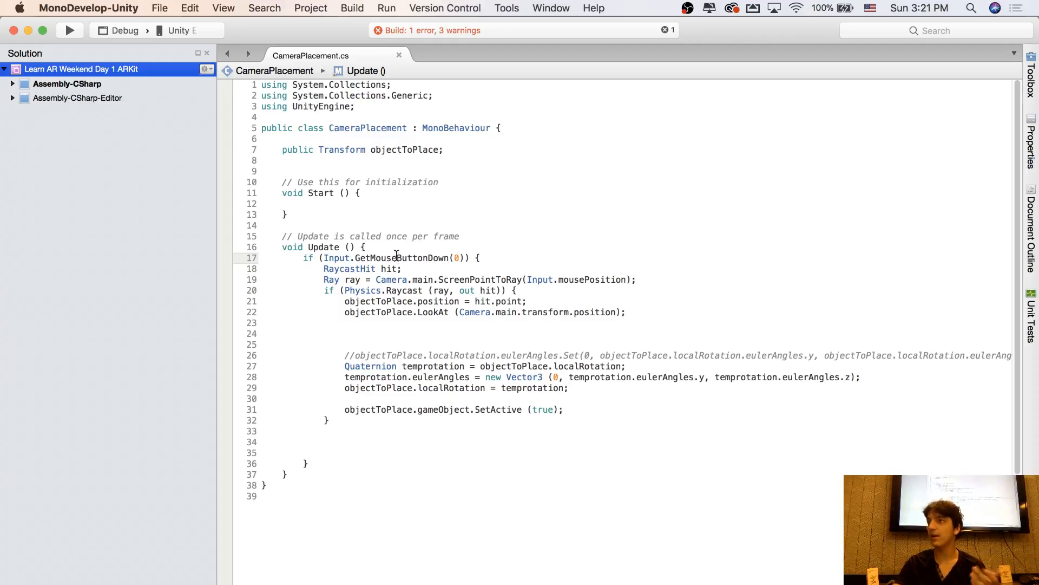
mouse_move(396, 258)
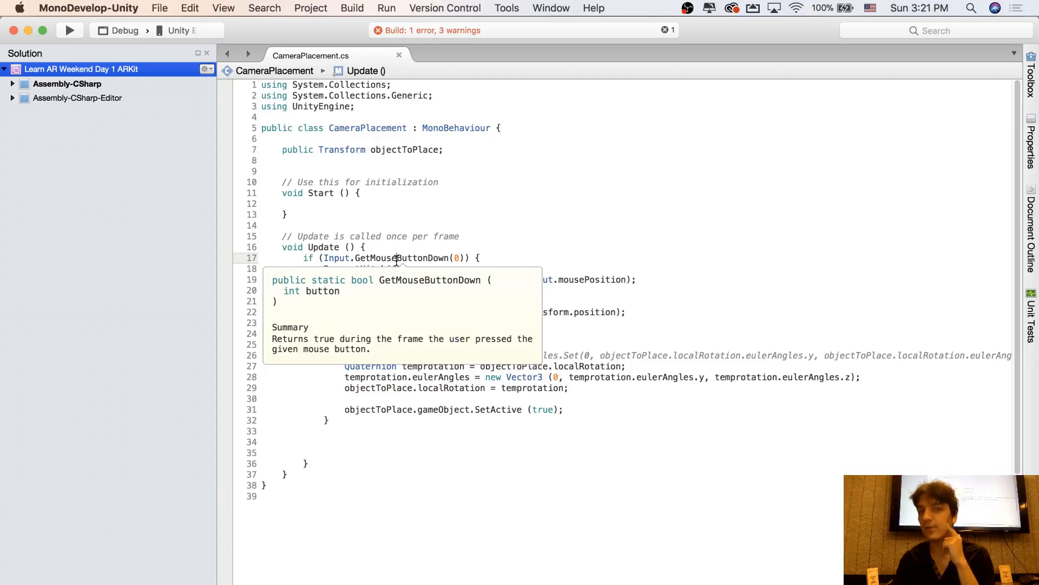
left_click(393, 249)
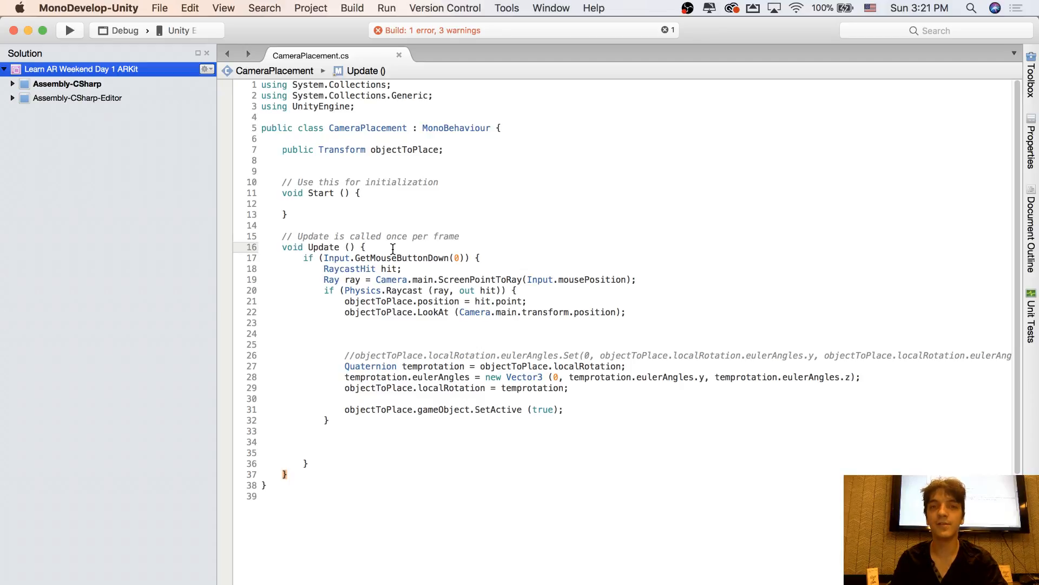
left_click(409, 268)
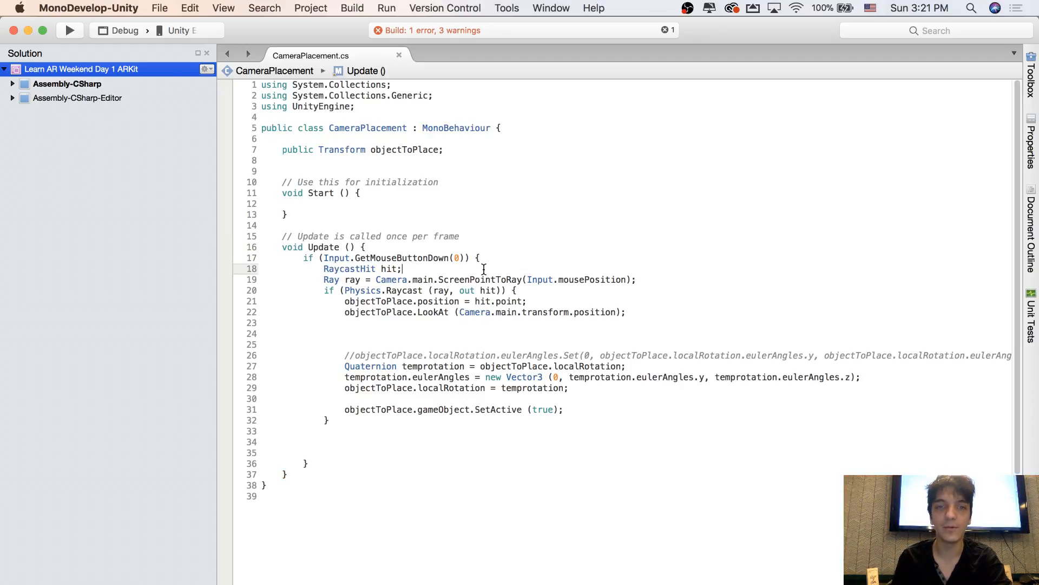
left_click(447, 246)
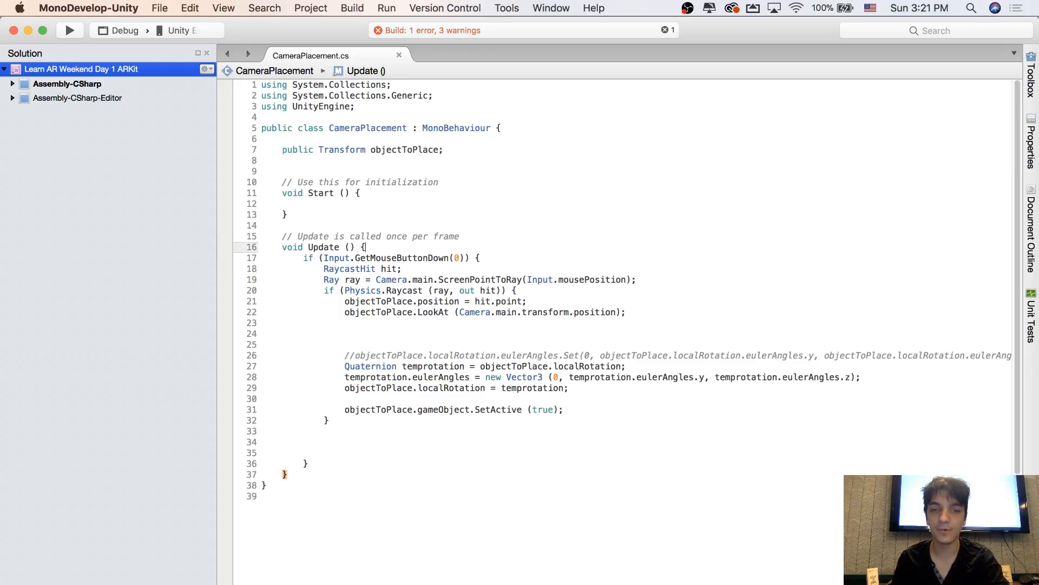
Switch to Unity and rename the Camera object to DebugCamera
key("super+Tab")
left_click(60, 237)
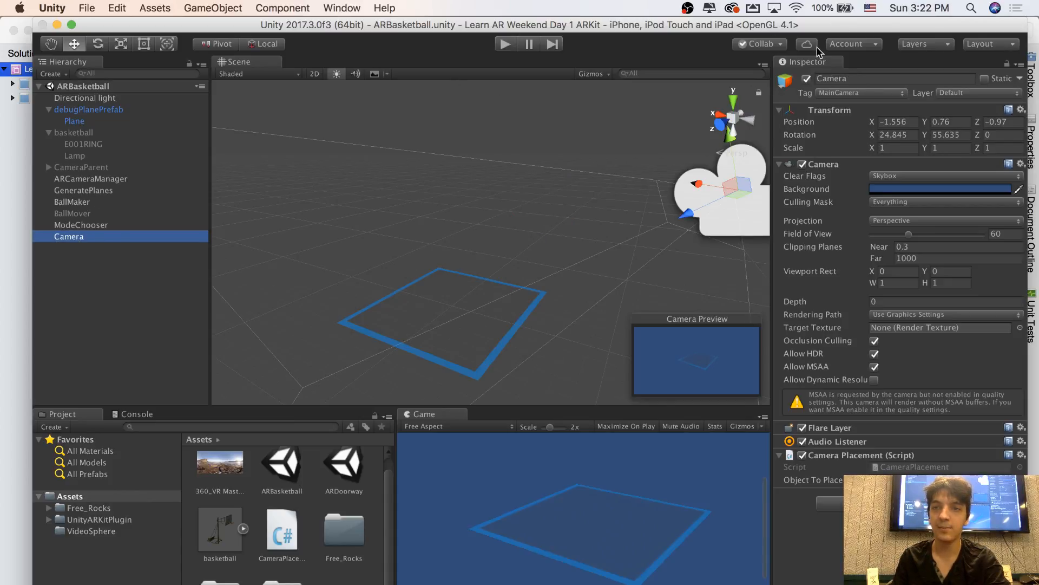
left_click(827, 82)
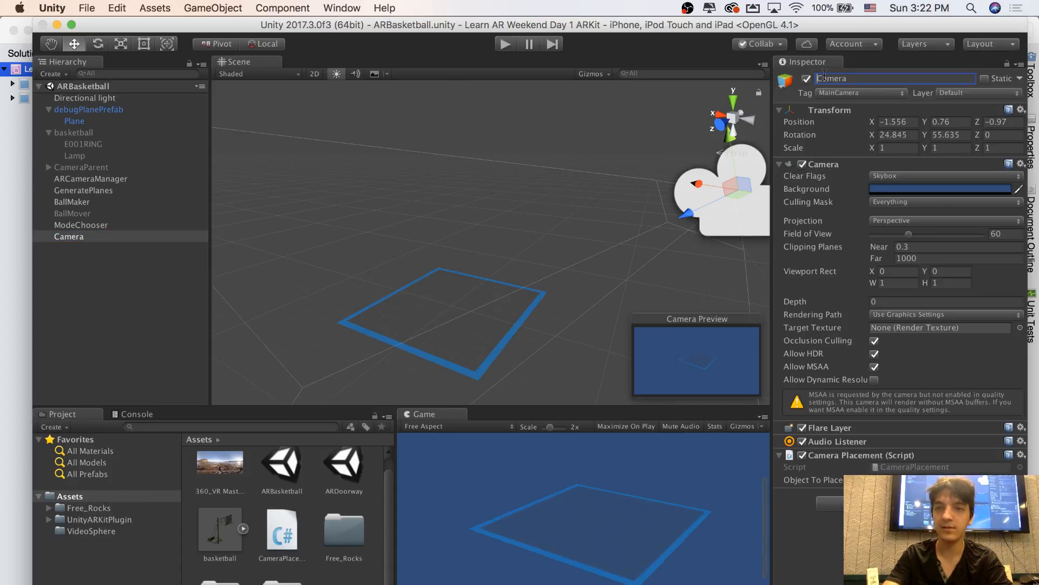
type("Debug")
key("Return")
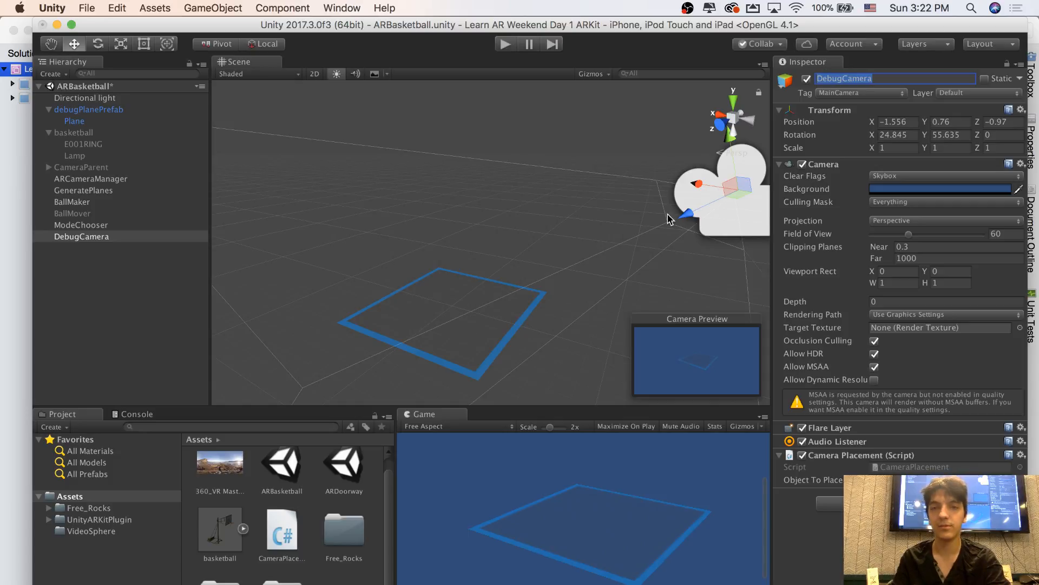
Delete the debugPlanePrefab object from the ARBasketball scene
left_click(81, 144)
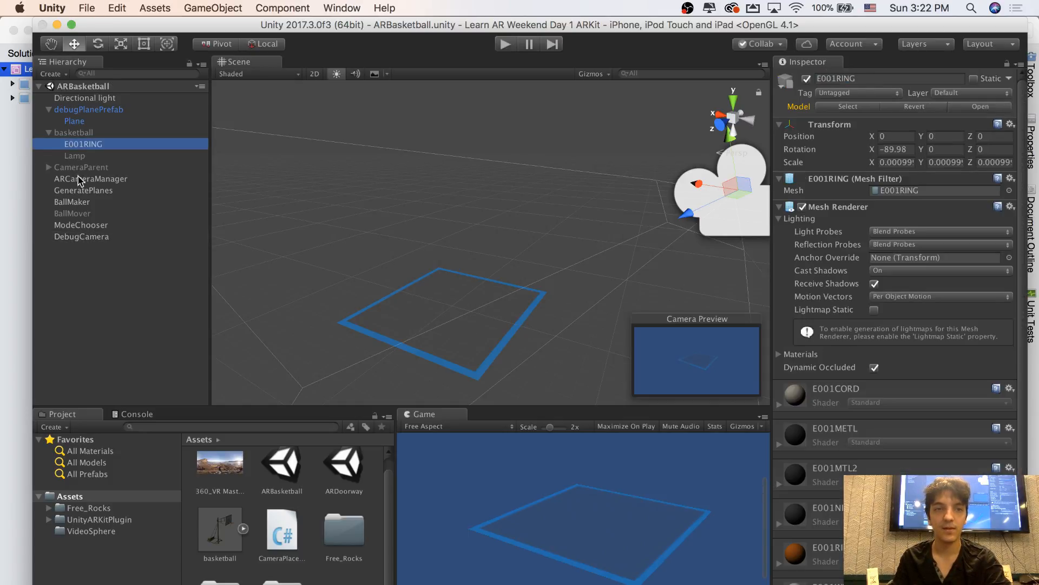
left_click(68, 190)
left_click(69, 225)
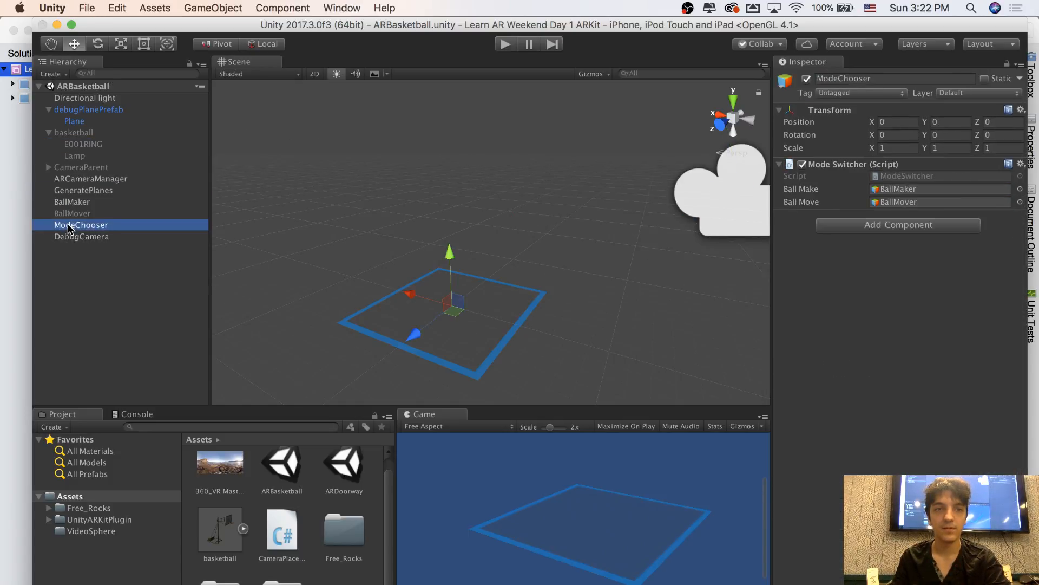
left_click(73, 99)
left_click(80, 119)
left_click(82, 110)
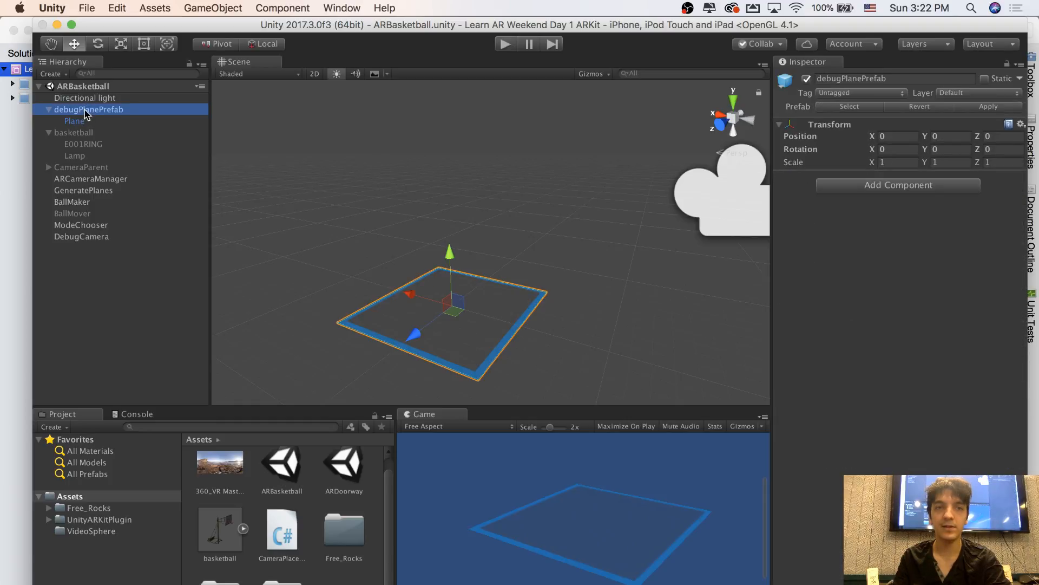
right_click(85, 111)
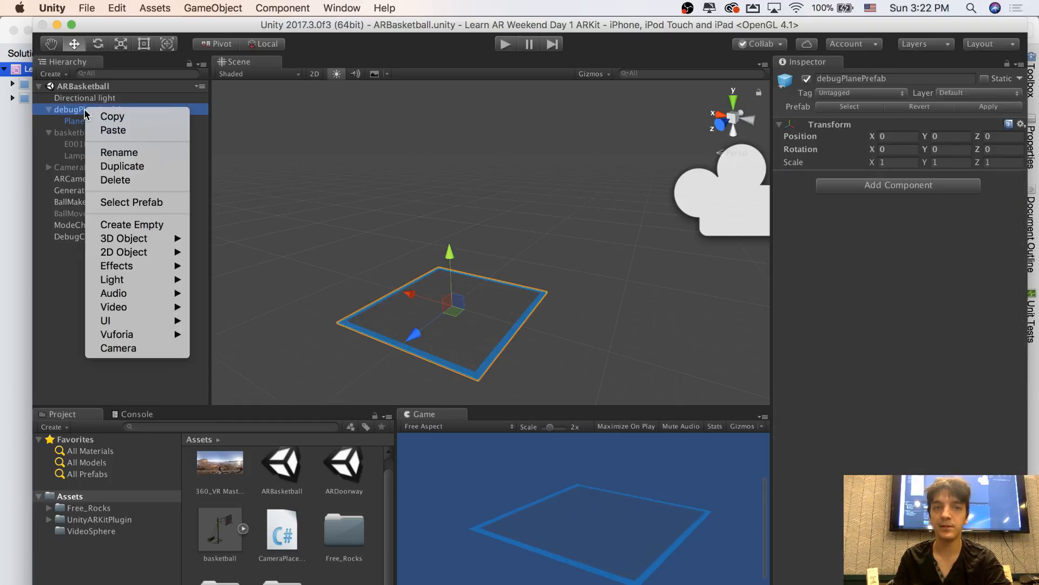
left_click(114, 180)
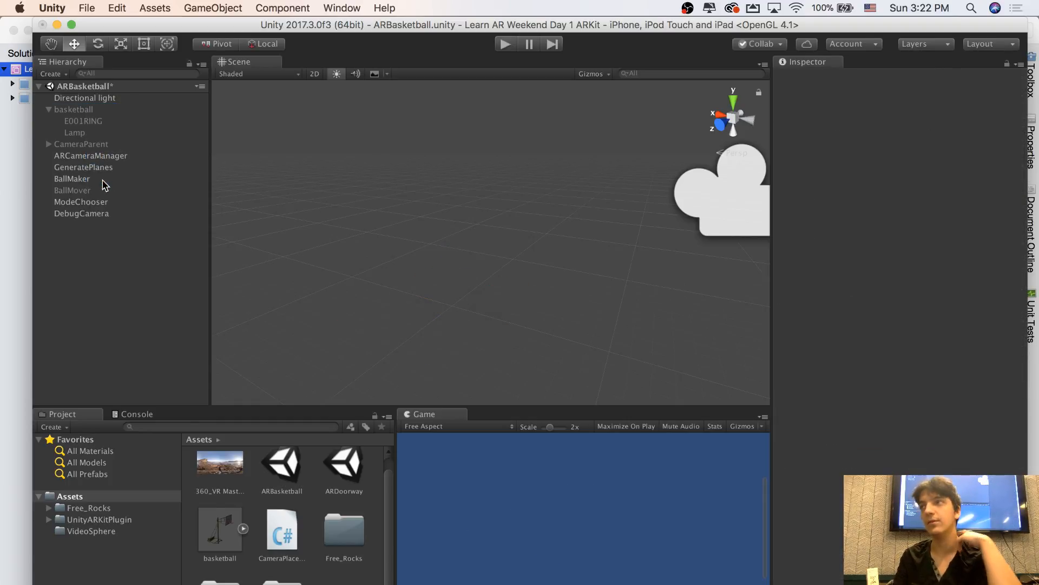
Deactivate the DebugCamera object and activate CameraParent
left_click(98, 172)
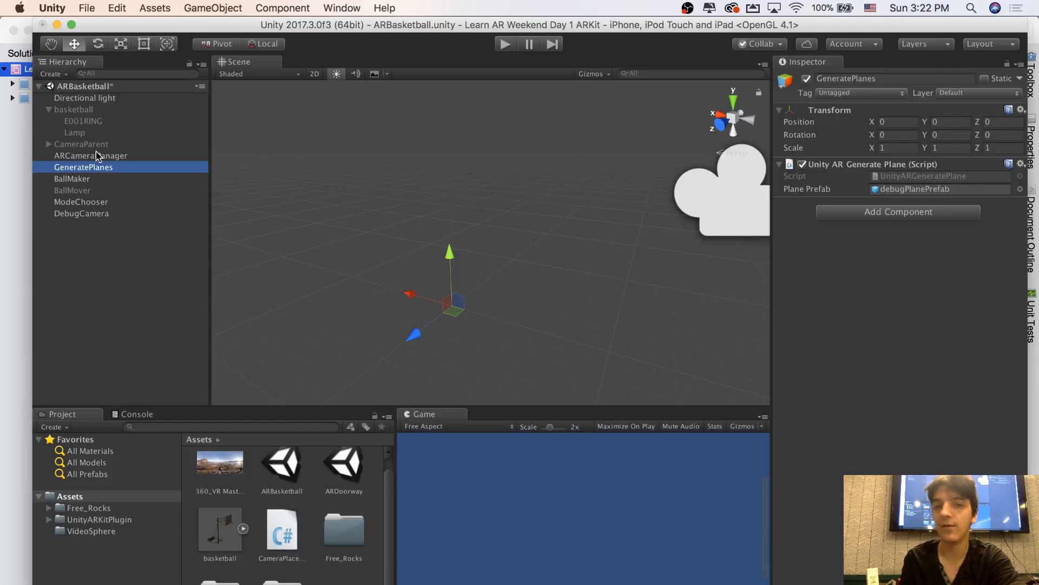
left_click(90, 216)
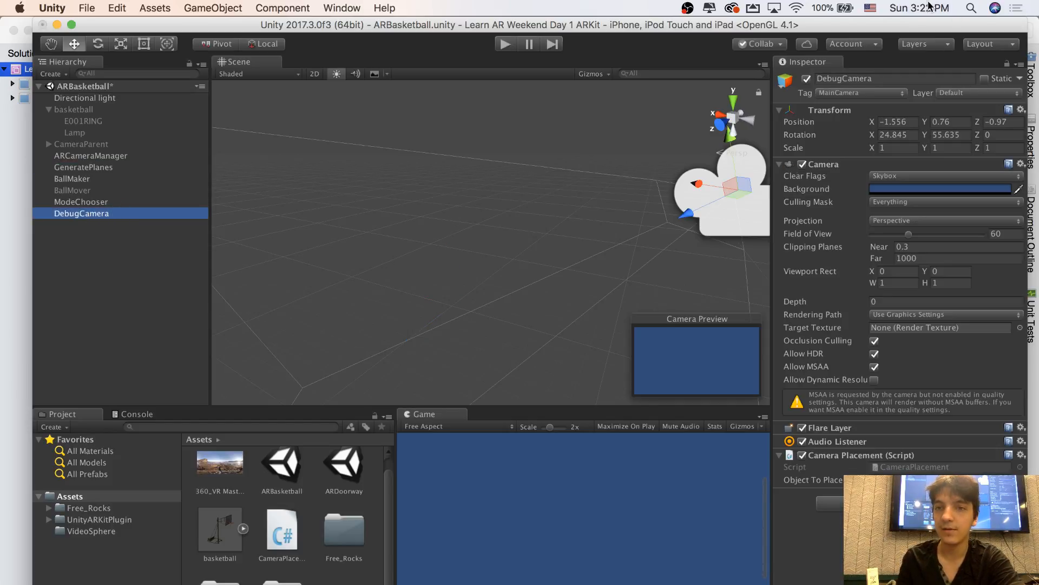
left_click(807, 80)
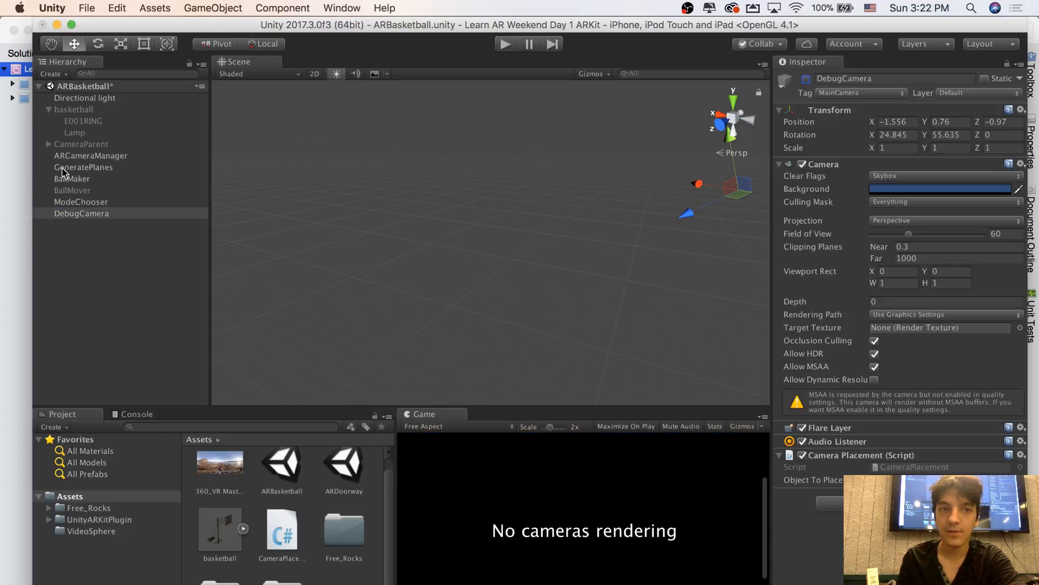
left_click(83, 144)
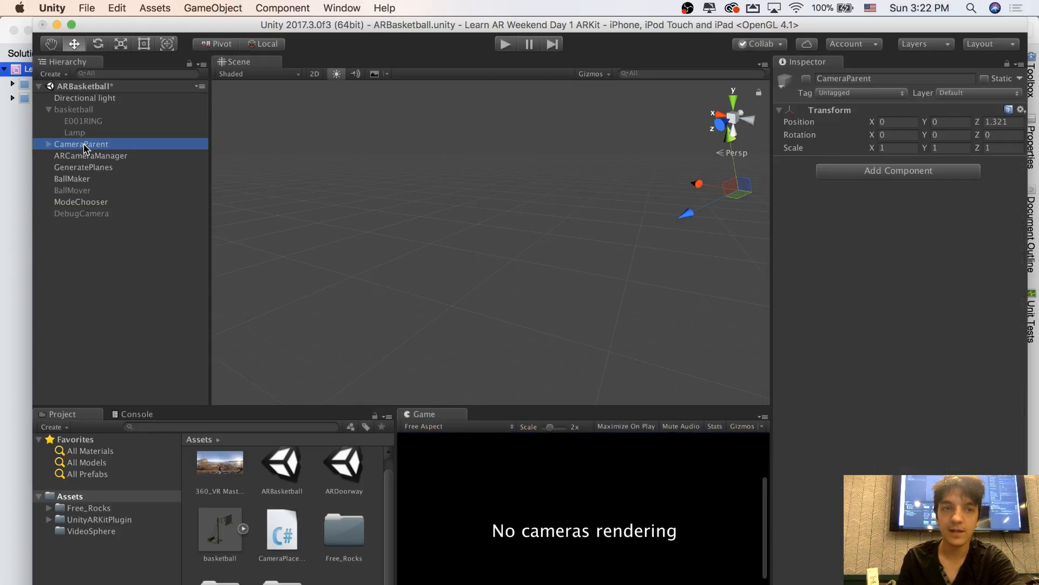
left_click(807, 79)
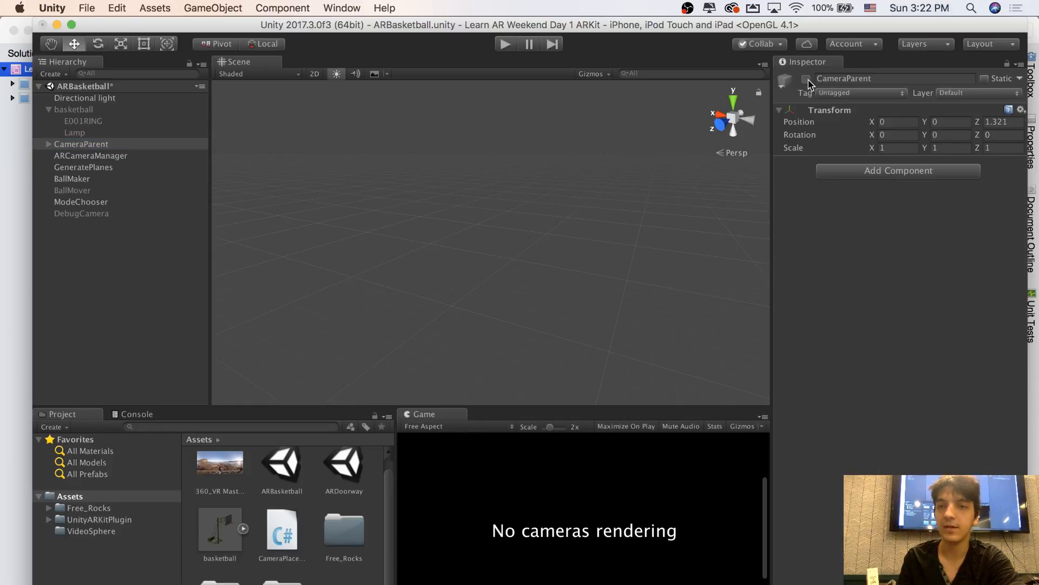
Add the CameraPlacement script to the Main Camera inside CameraParent and assign basketball as its Object To Place
left_click(48, 144)
left_click(76, 157)
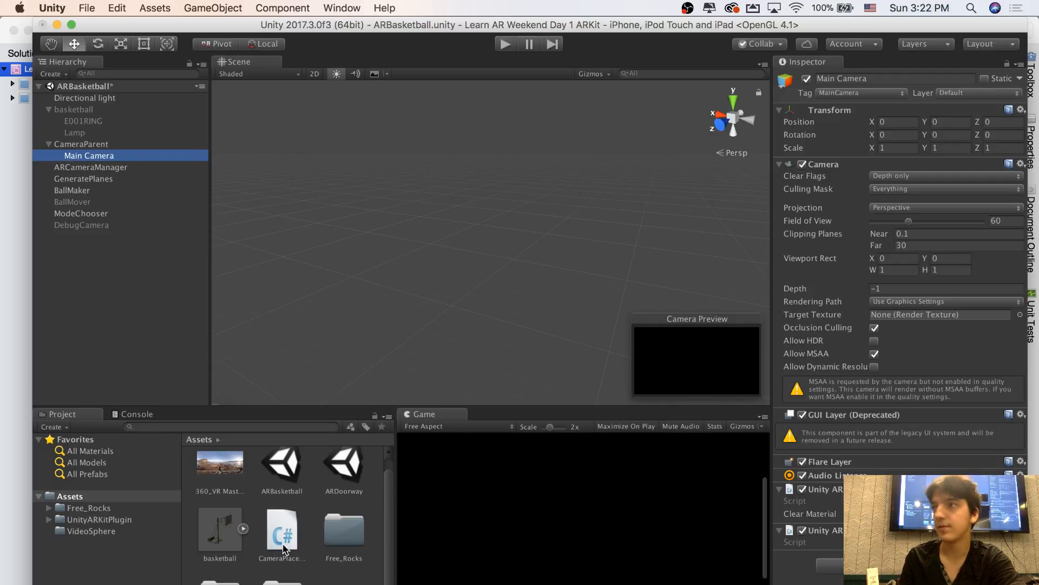
left_click_drag(287, 543, 888, 552)
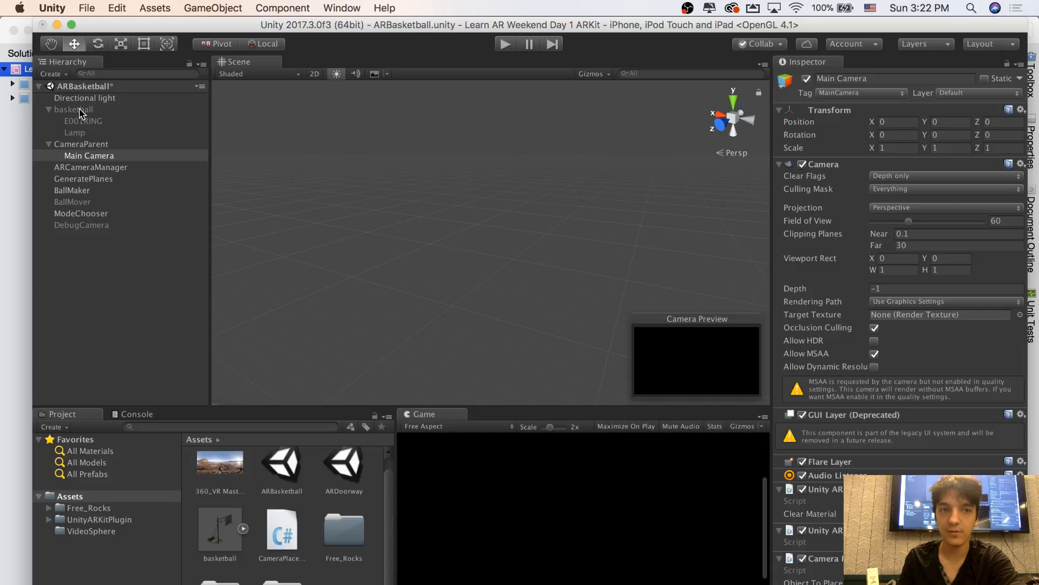
left_click_drag(81, 110, 896, 557)
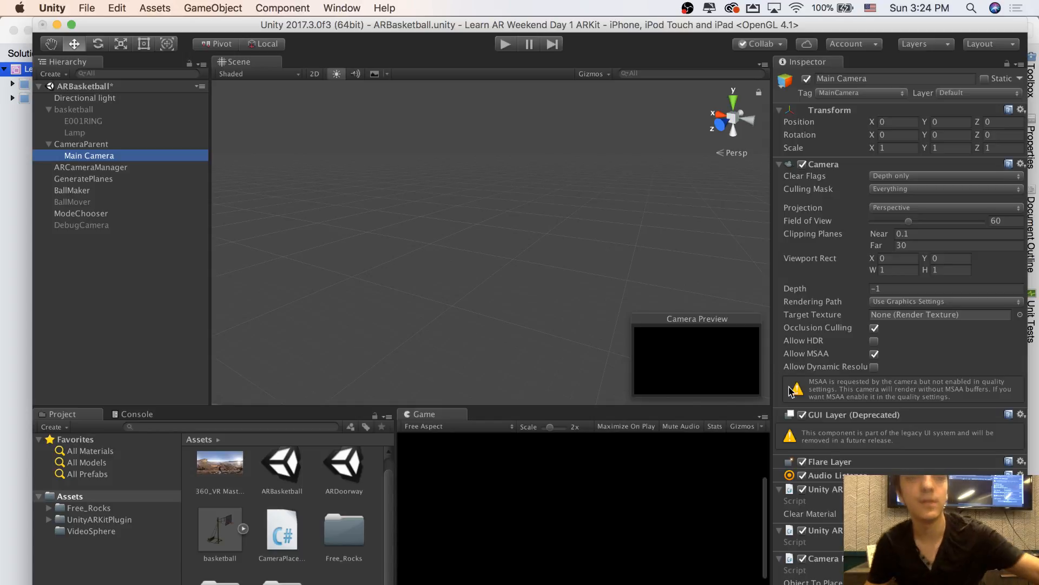
Save the ARBasketball scene
left_click(76, 8)
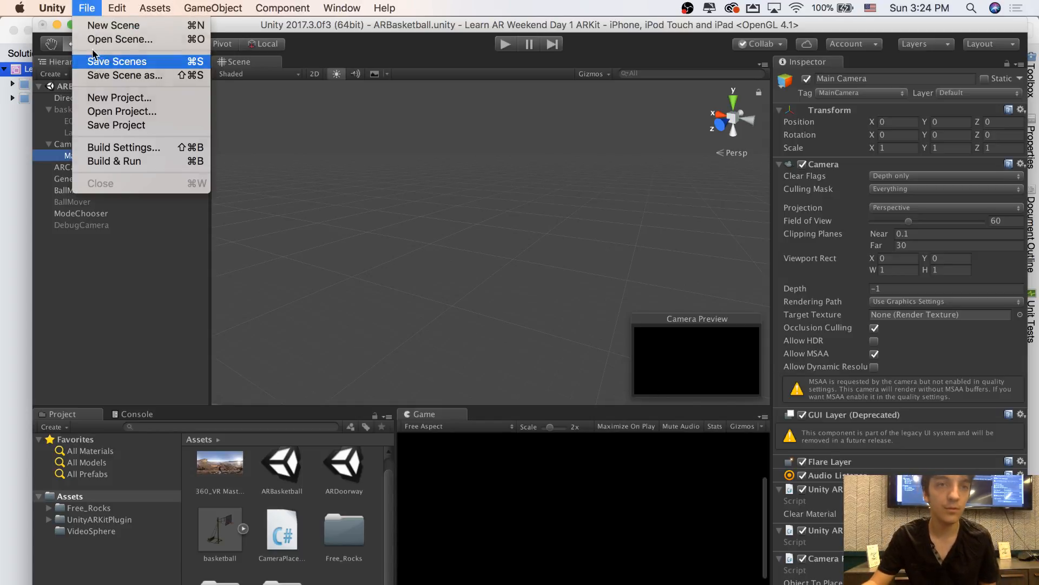
left_click(87, 7)
left_click(86, 8)
In the build settings, exclude the ARDoorway scene and add the open ARBasketball scene to the build
left_click(134, 151)
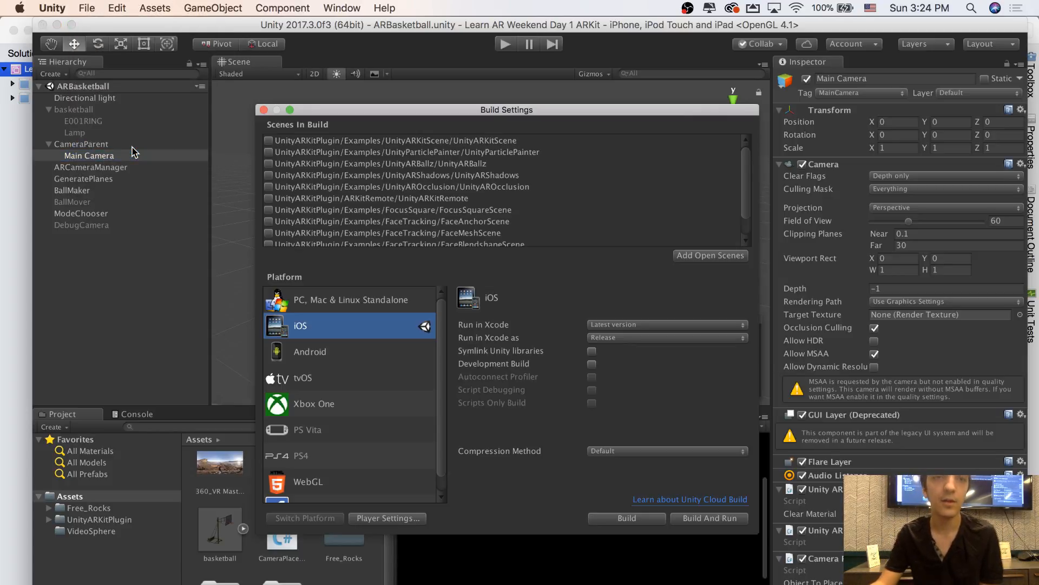
scroll(385, 198, "down", 5)
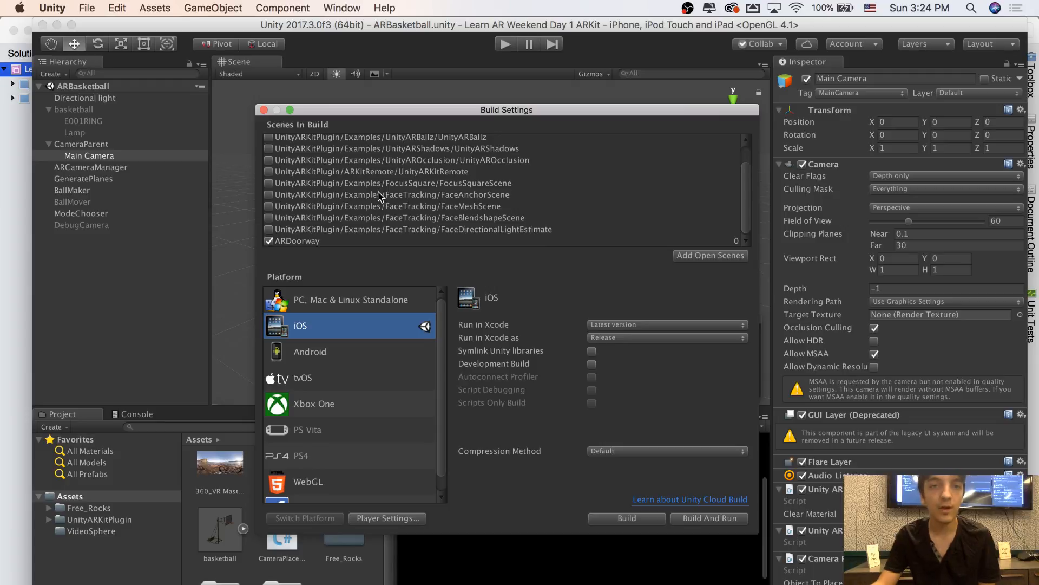
left_click(270, 241)
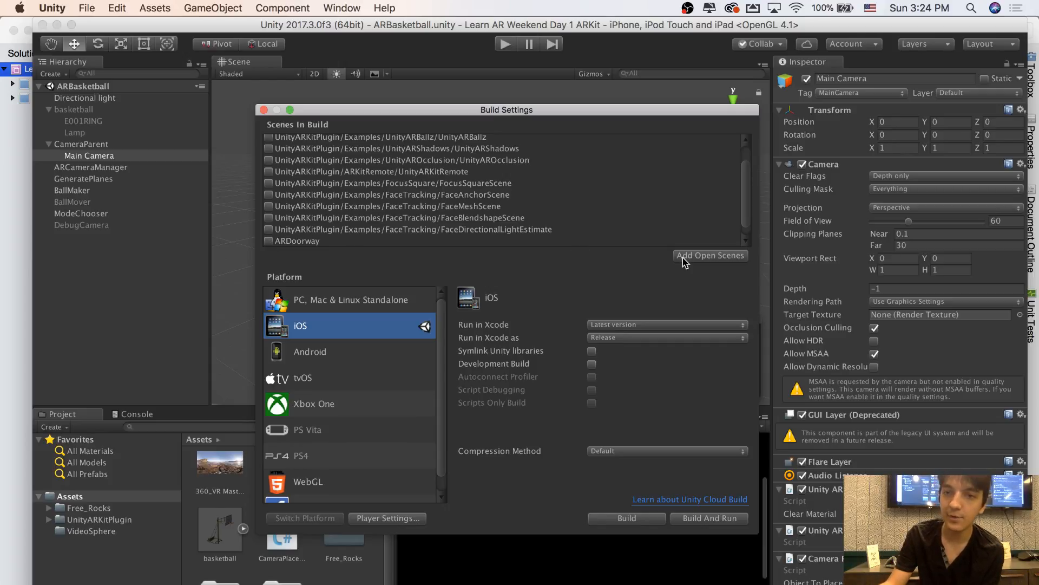
scroll(553, 204, "down", 1)
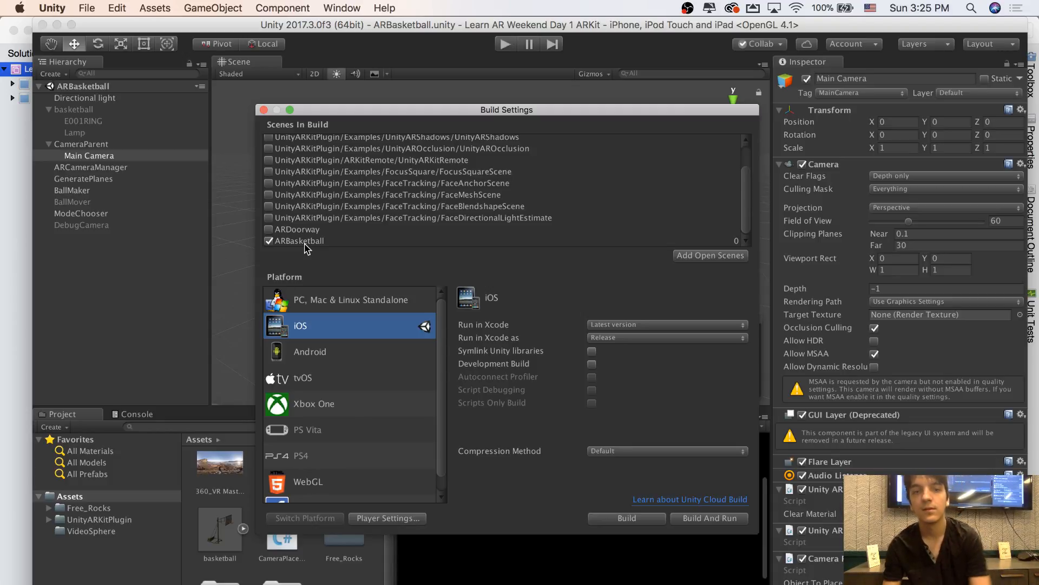
Build the iOS project to the Desktop under the name ARKit-ARbasketball-xcode
left_click(634, 519)
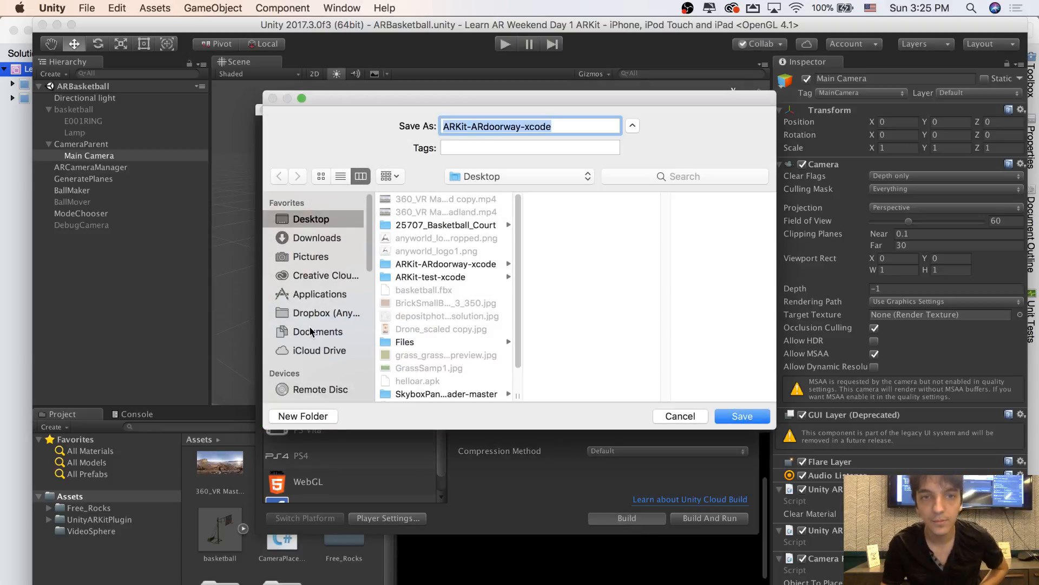
left_click(554, 127)
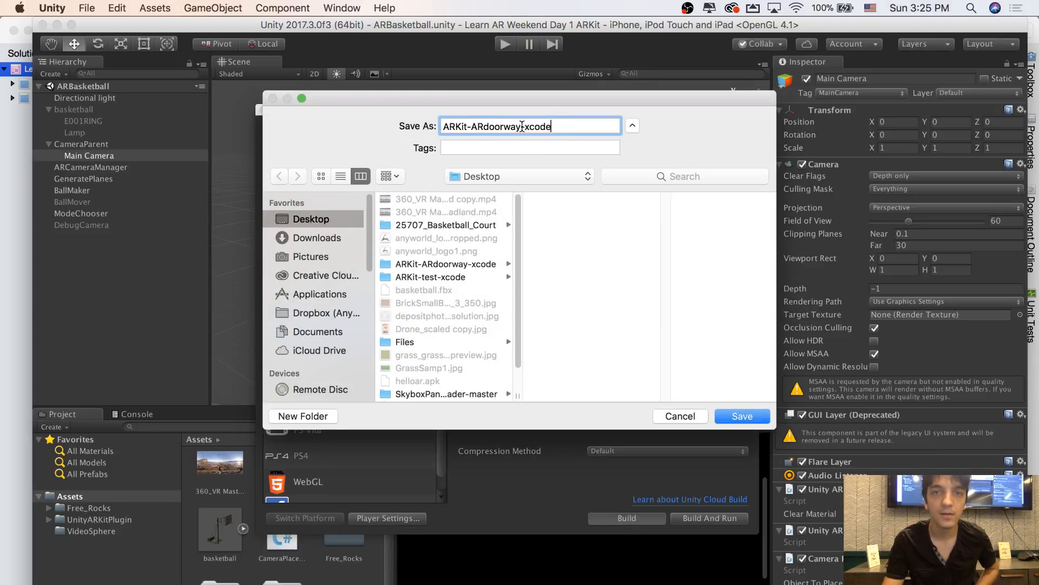
left_click_drag(518, 129, 517, 128)
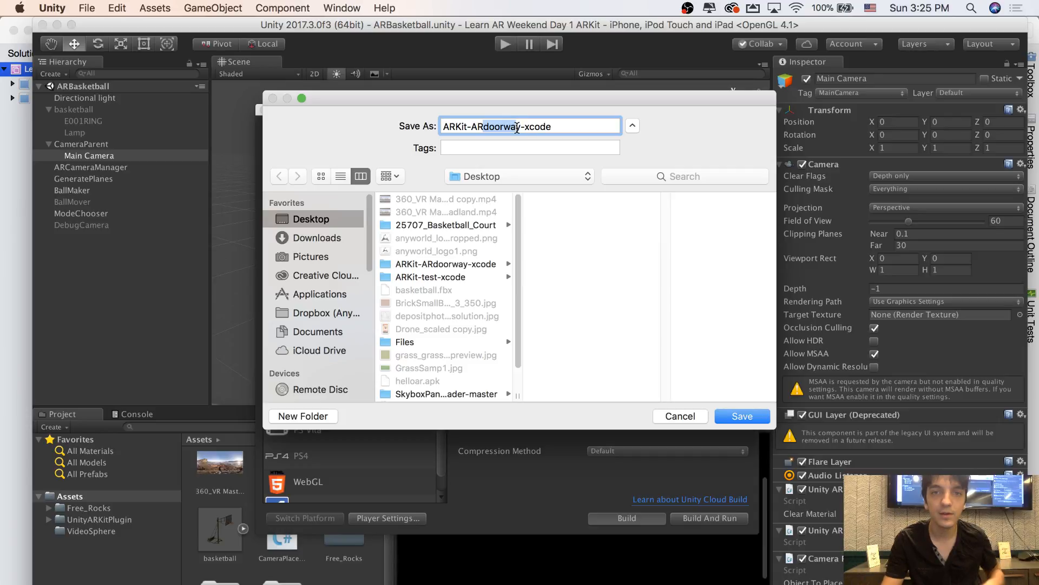
type("basketball")
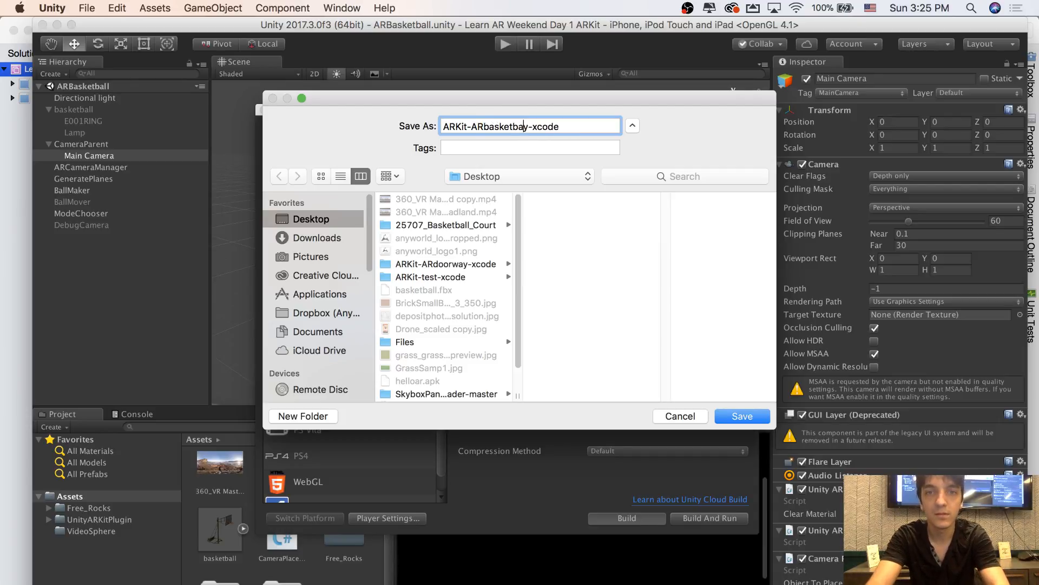
key("Delete")
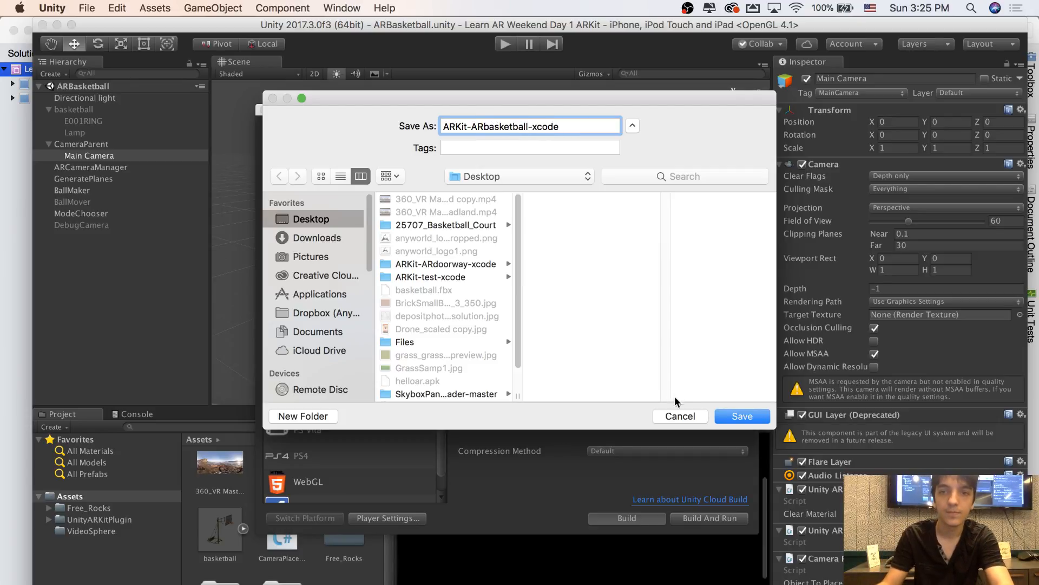
left_click(746, 418)
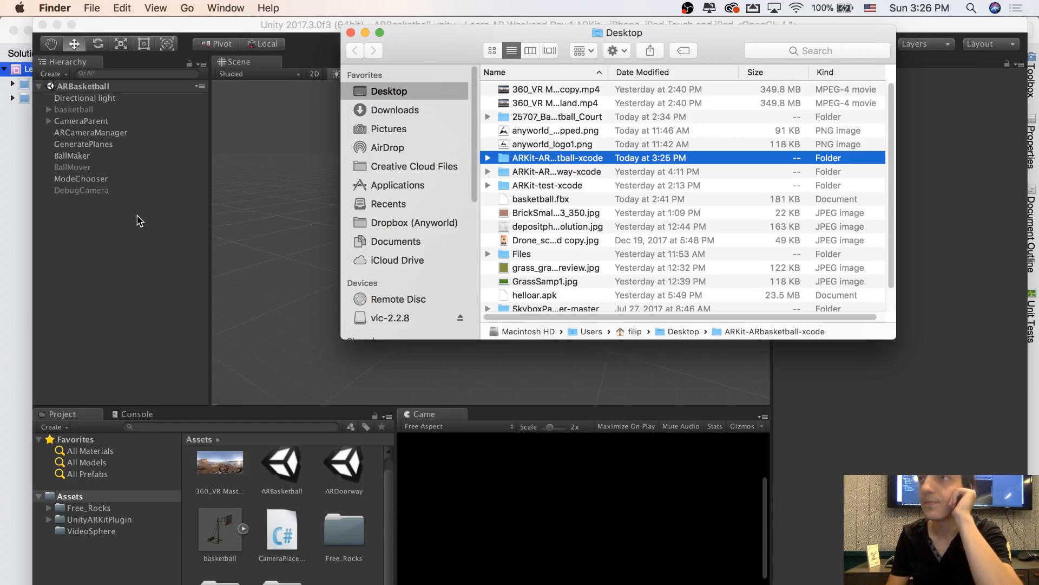
Open the Unity-iPhone Xcode project from the ARKit-ARbasketball-xcode folder on the Desktop in Xcode
left_click(488, 157)
scroll(556, 210, "down", 10)
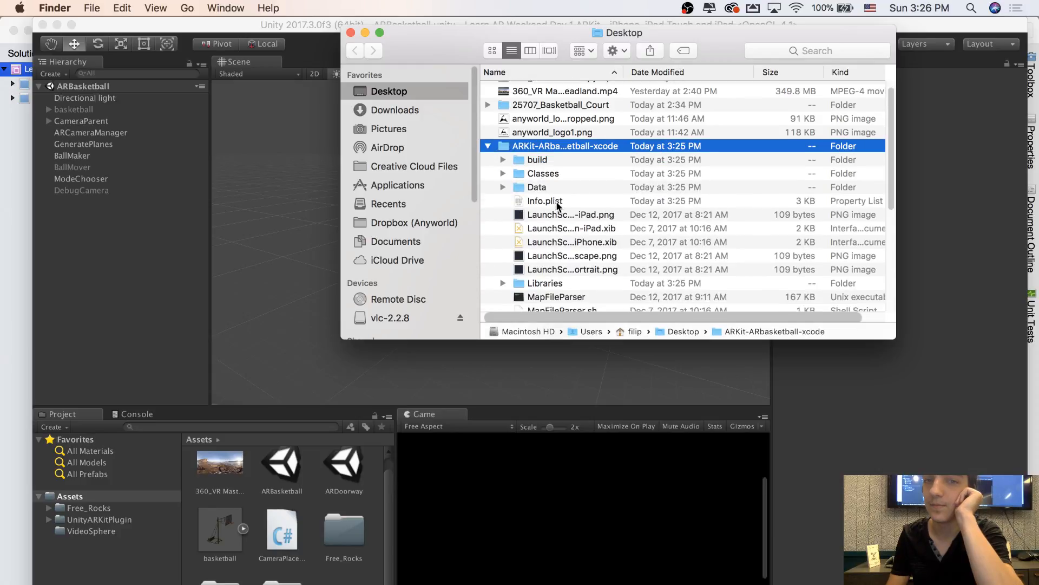
scroll(556, 211, "up", 1)
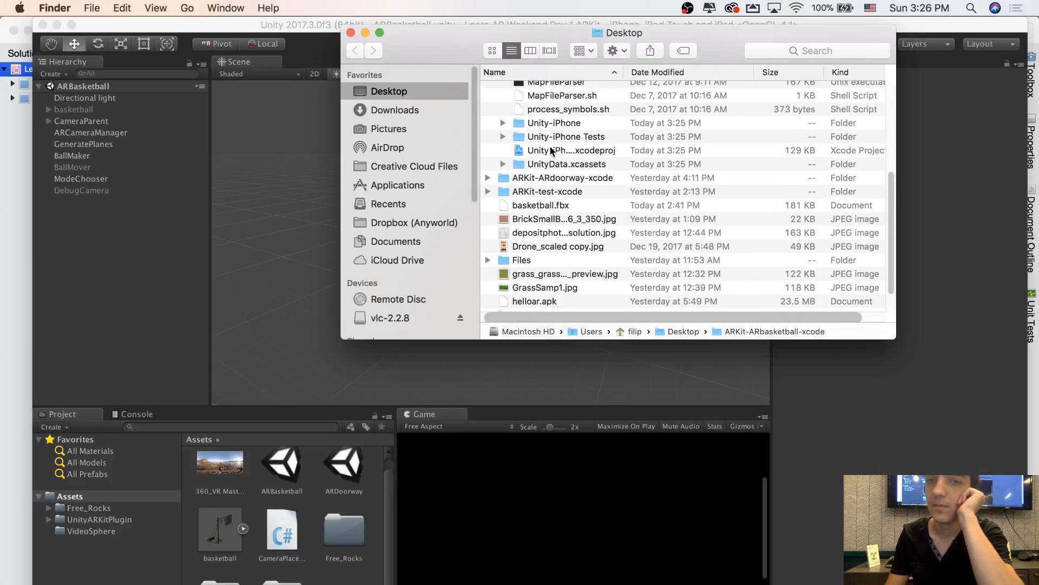
left_click(552, 152)
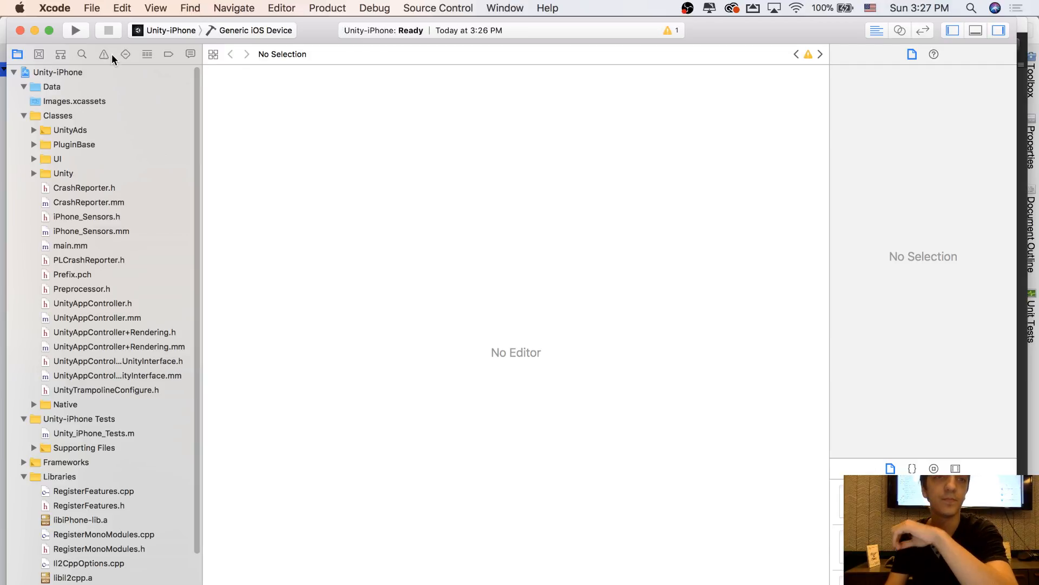
Set the display name of the Unity-iPhone target to AR Basketball
left_click(80, 71)
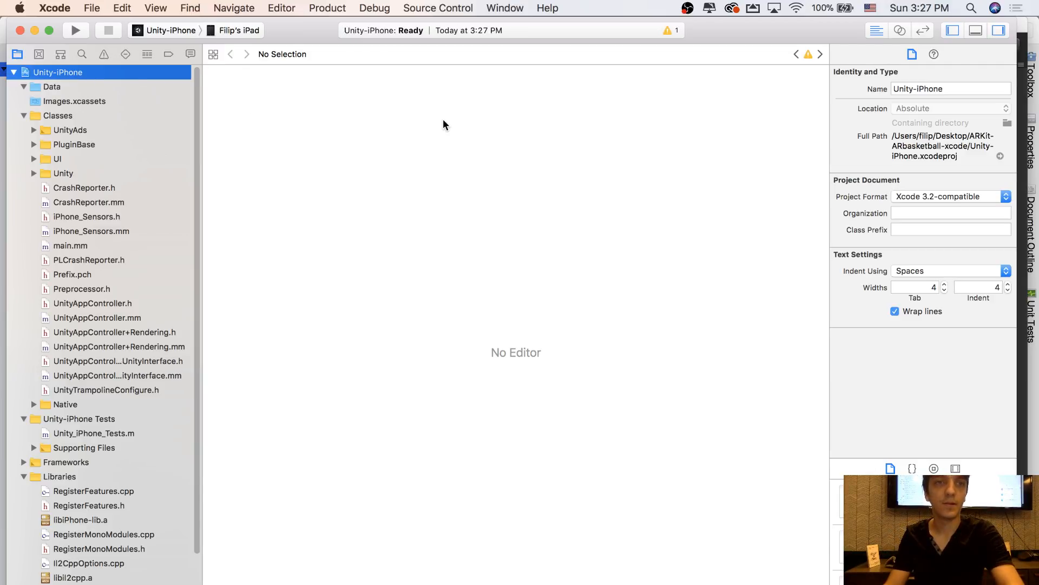
left_click(515, 130)
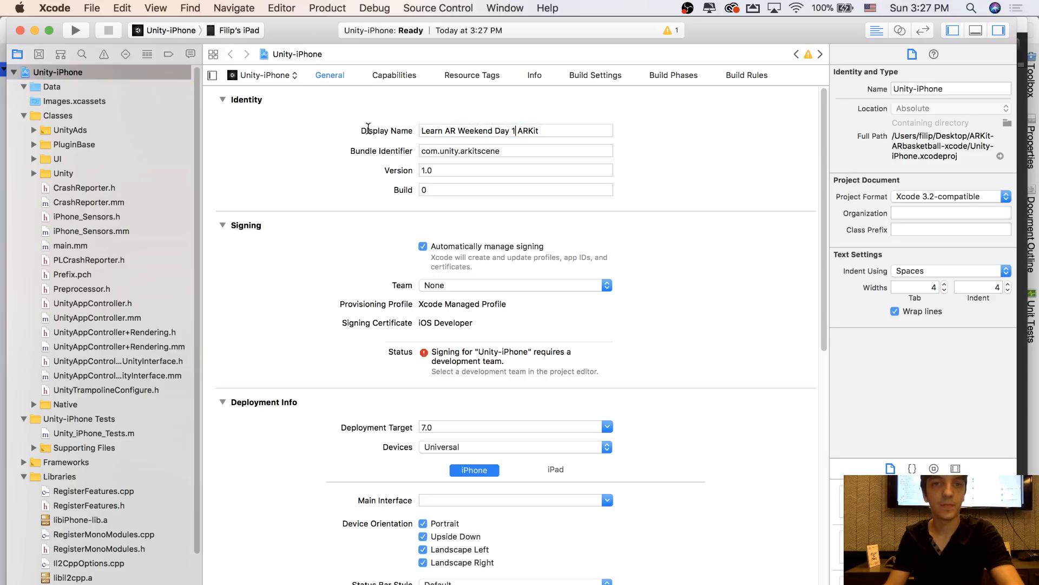
key("super+a")
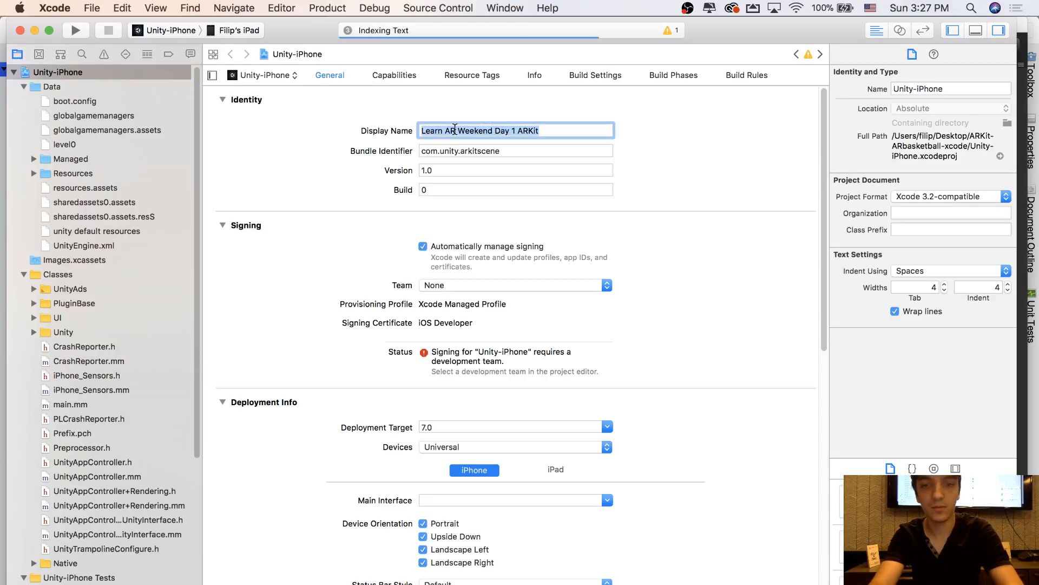
type("ARBA")
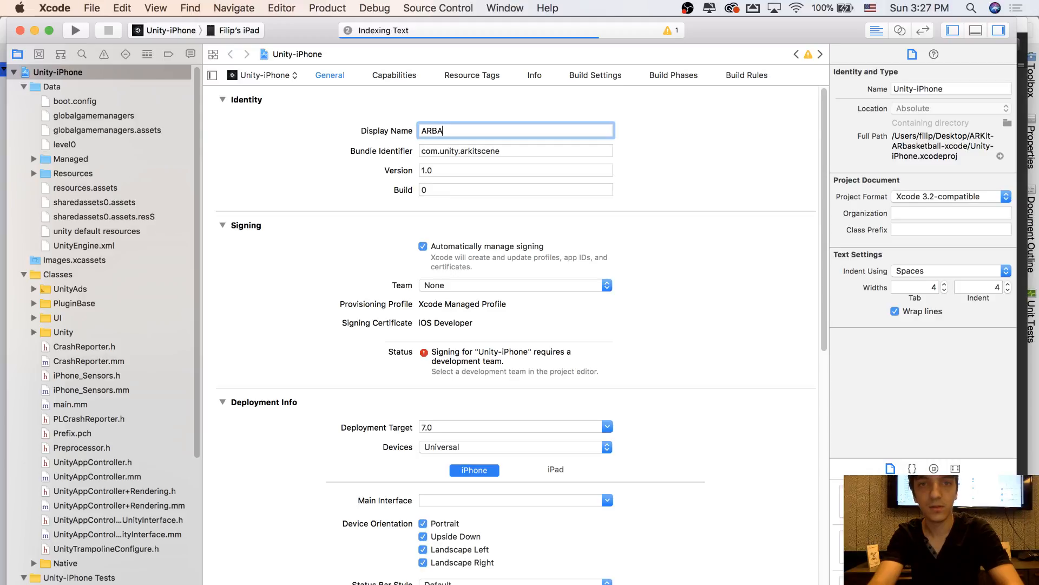
type("sket")
key("BackSpace")
key("BackSpace")
key("BackSpace")
key("BackSpace")
key("BackSpace")
key("BackSpace")
key("BackSpace")
type("Basketball")
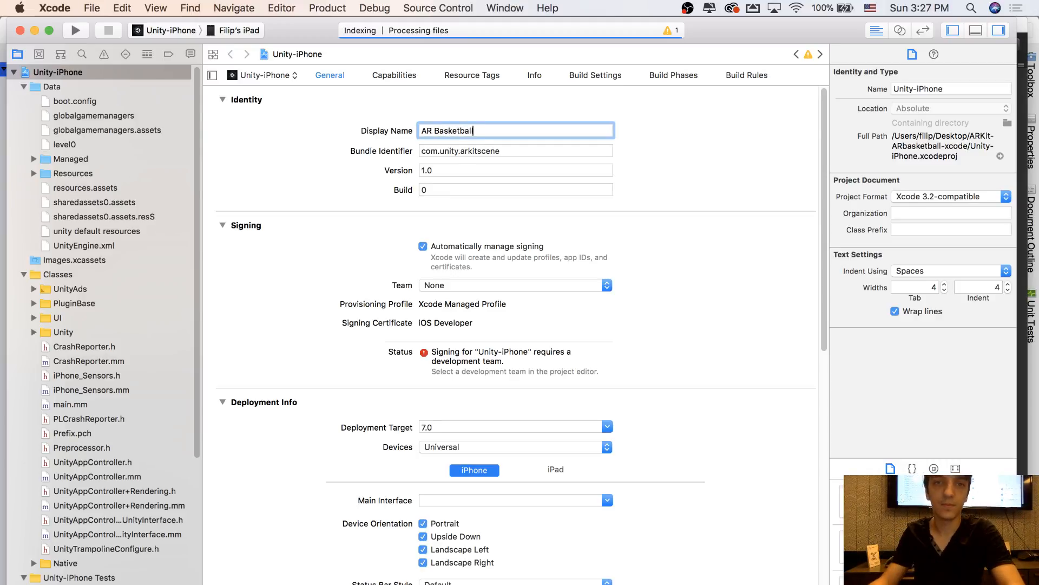
Change the bundle identifier to com, the developer's first name and arbasketball, separated by dots
left_click_drag(441, 151, 526, 149)
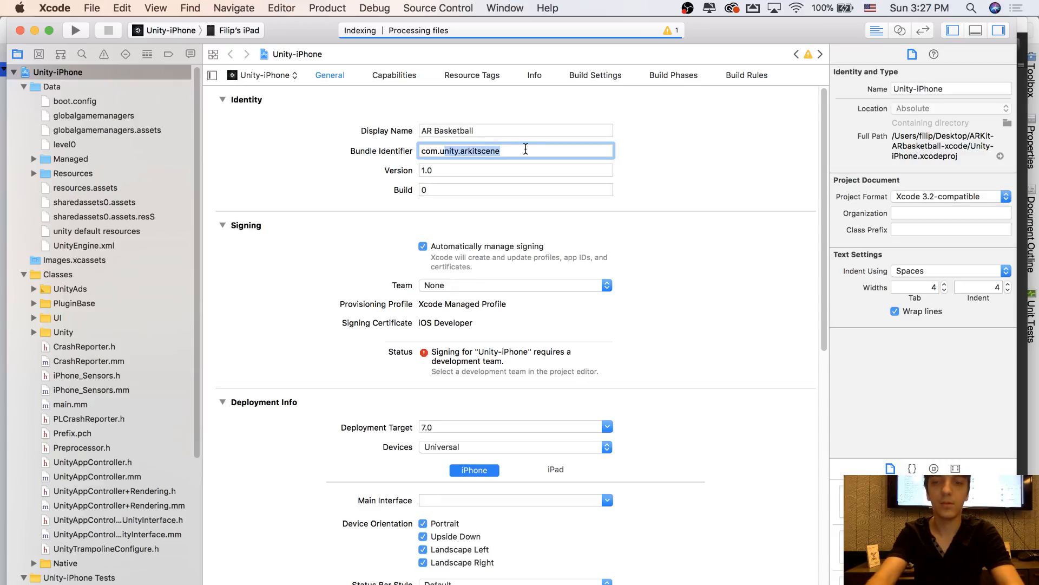
type("filip.ark")
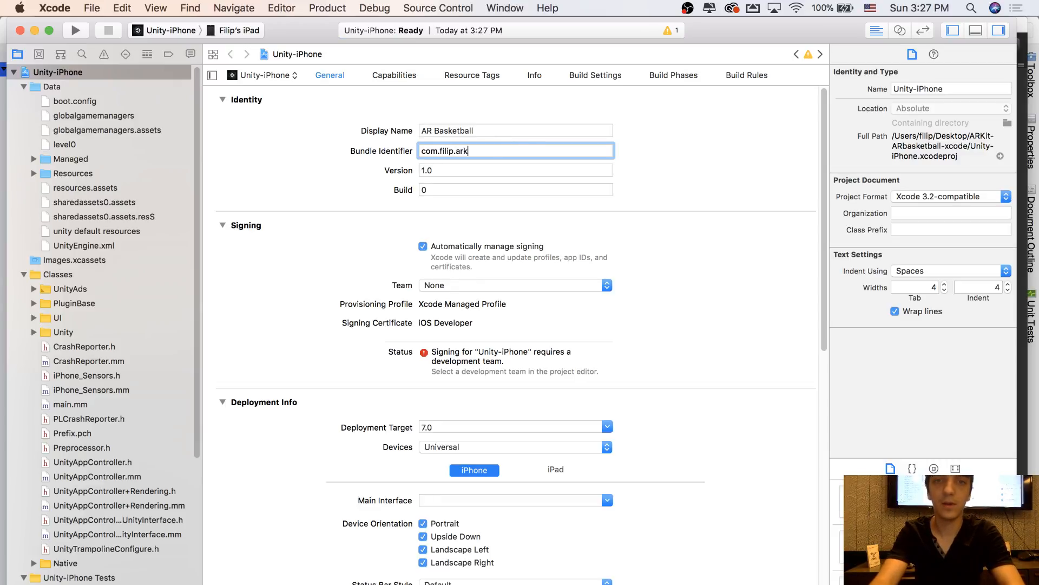
key("BackSpace")
type("basketball")
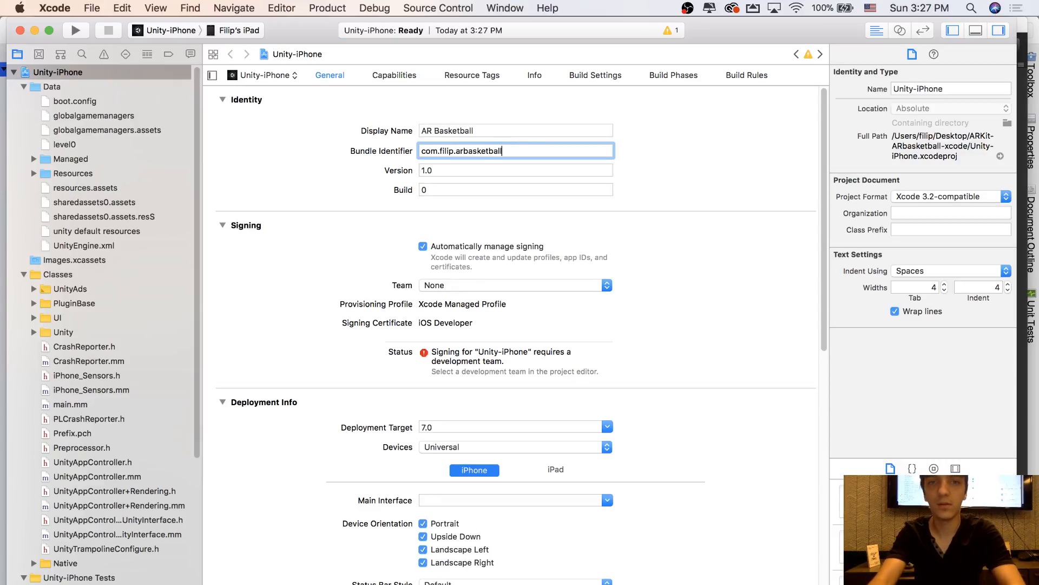
Choose the developer's personal team for signing, run the app on the connected iPad and dismiss the lost-connection alert
left_click(604, 286)
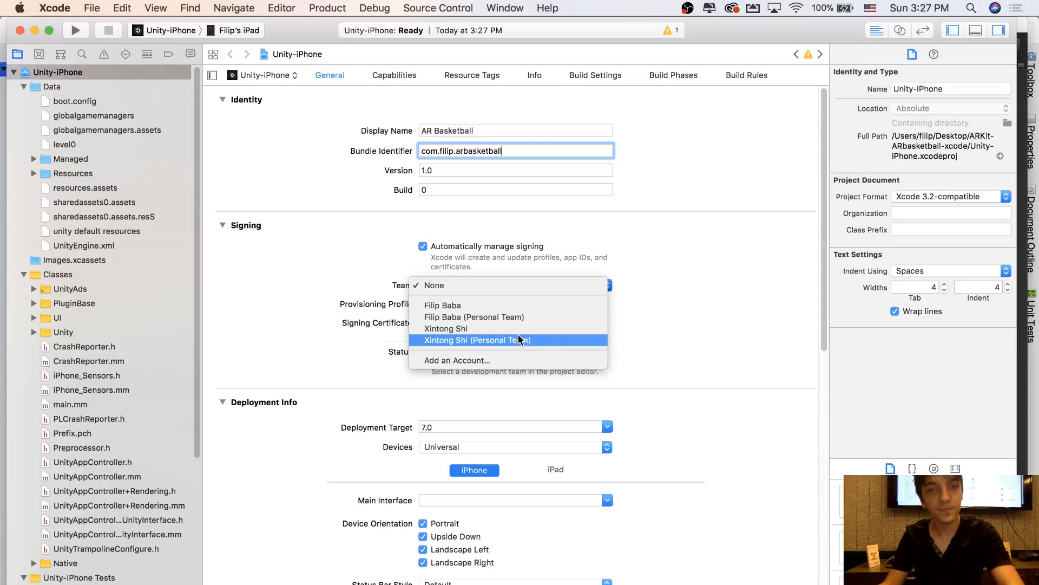
left_click(521, 316)
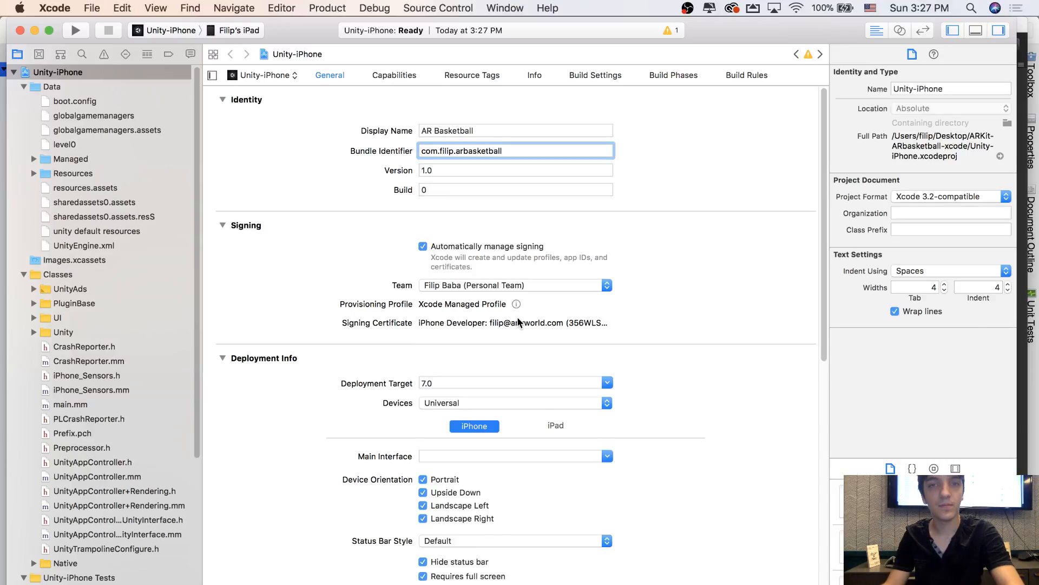
left_click(76, 31)
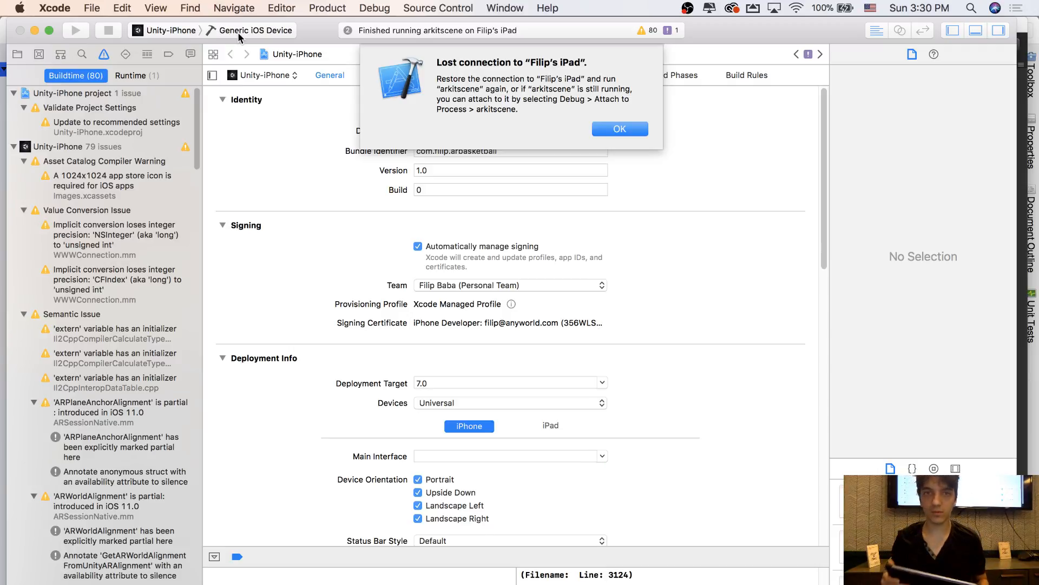
left_click(629, 129)
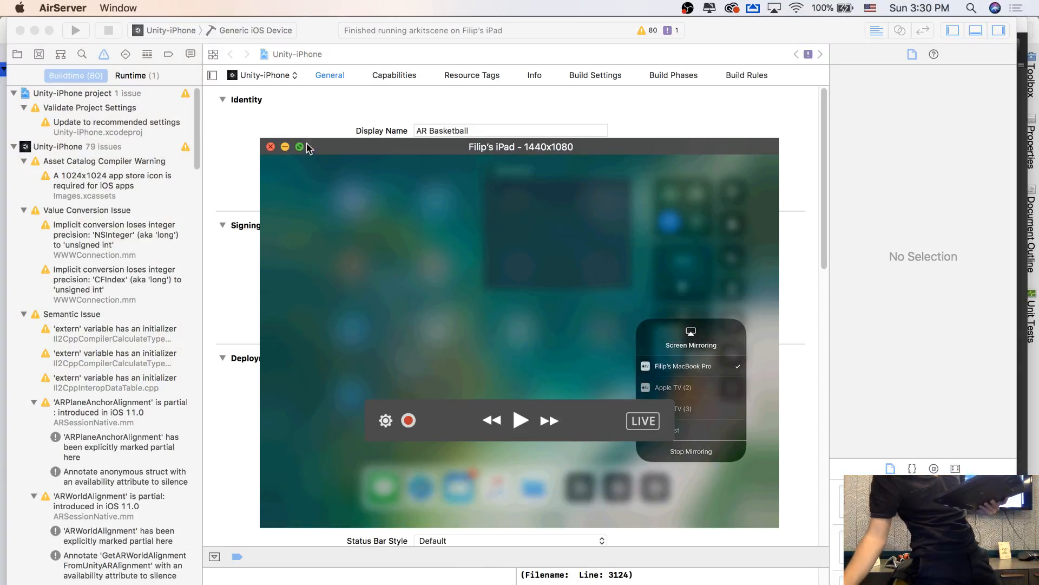
Switch to AirServer, view the mirrored iPad full screen during the app test, and close the mirror window
left_click(299, 147)
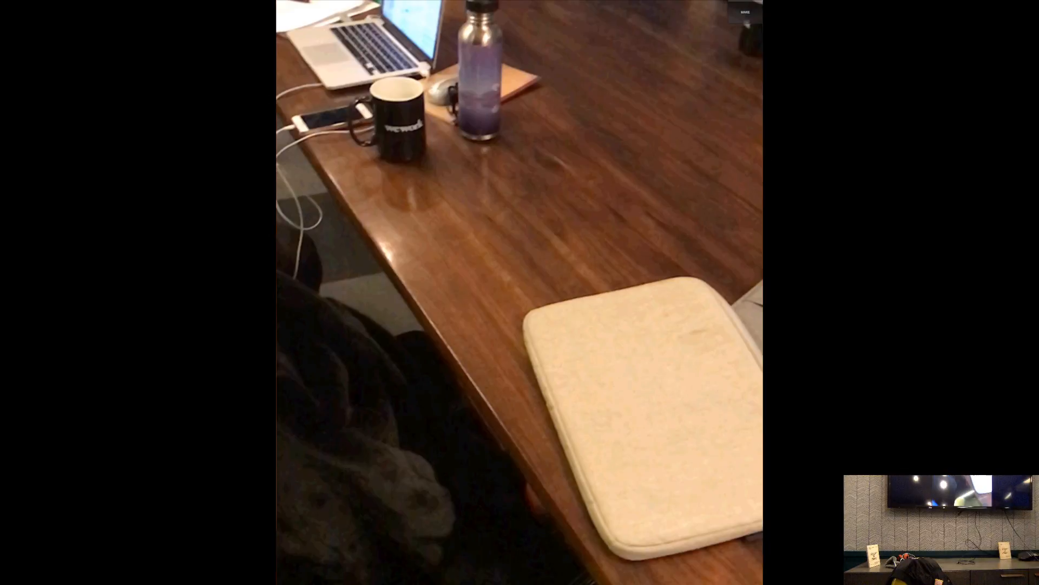
key("Home")
key("Home")
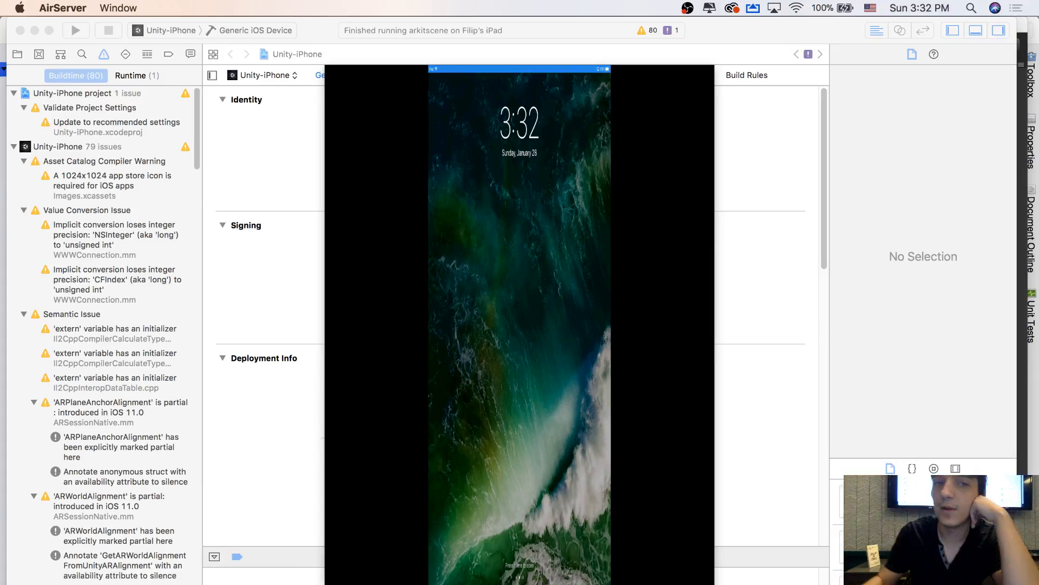
left_click(336, 75)
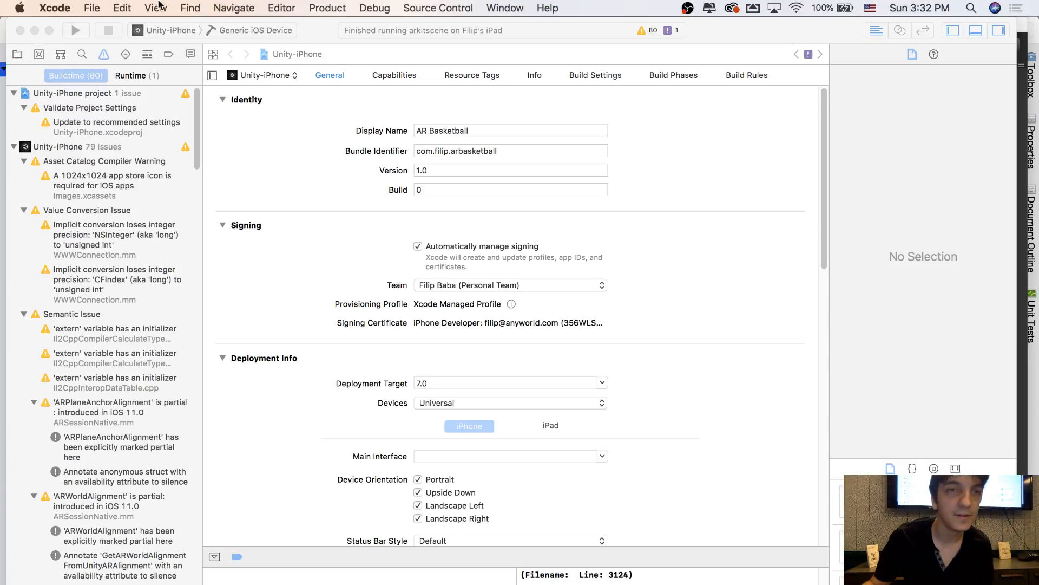
Close the Xcode project window, return to Unity and close the build settings
left_click(19, 32)
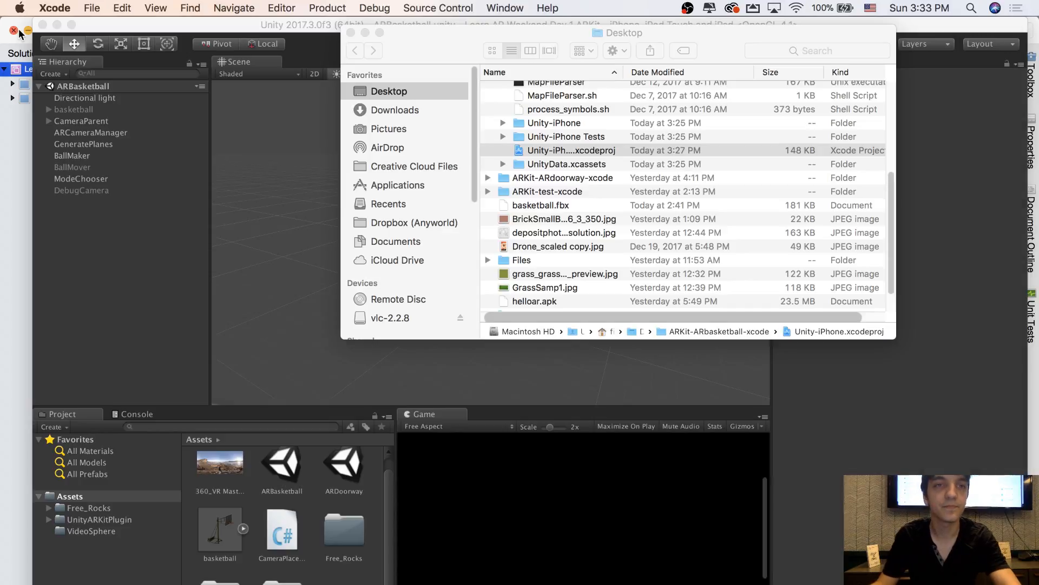
left_click(230, 216)
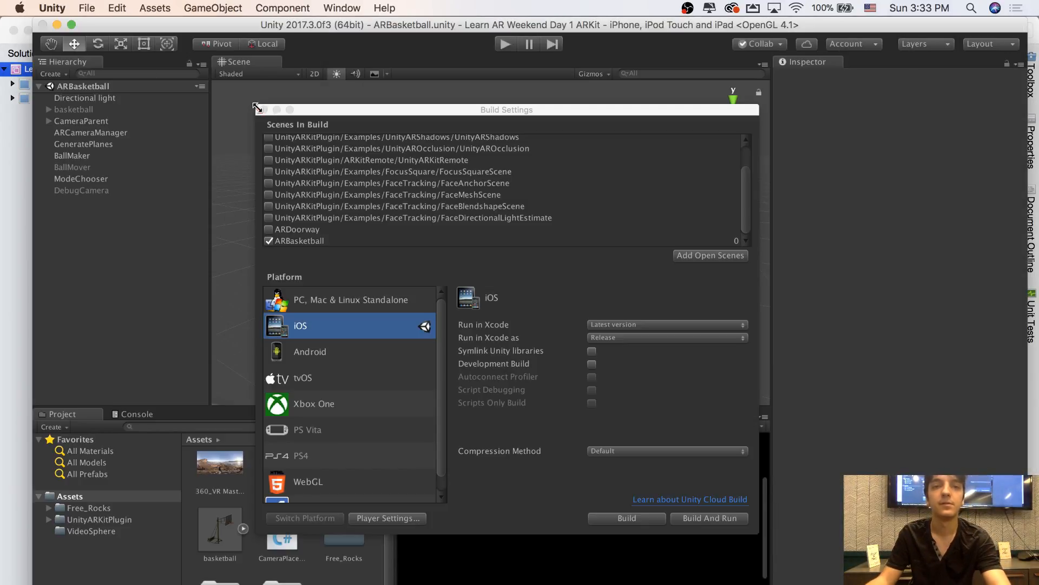
left_click(263, 109)
left_click_drag(339, 202, 513, 188, "alt")
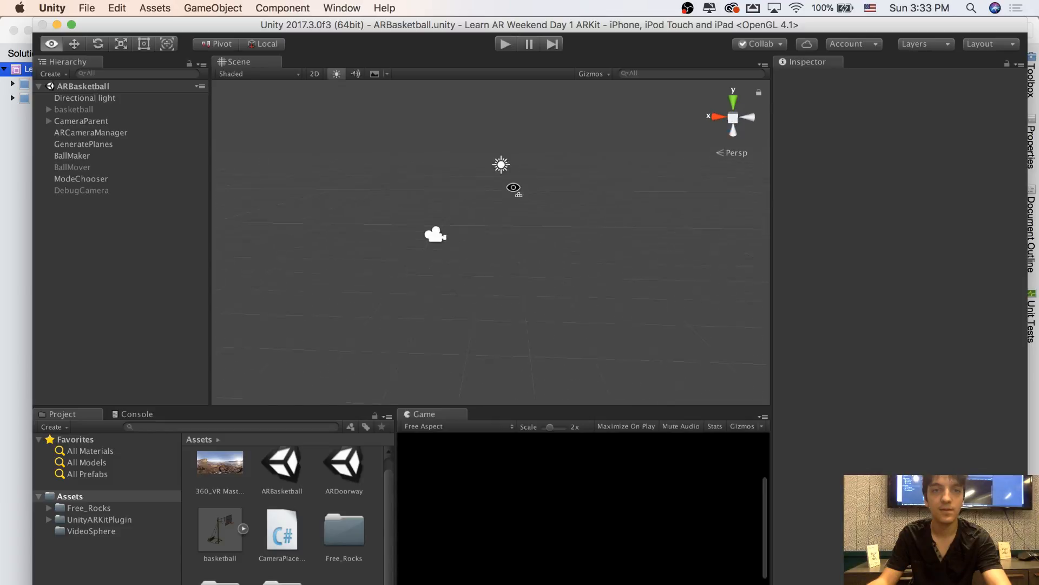
left_click(103, 109)
left_click_drag(422, 156, 644, 103, "alt")
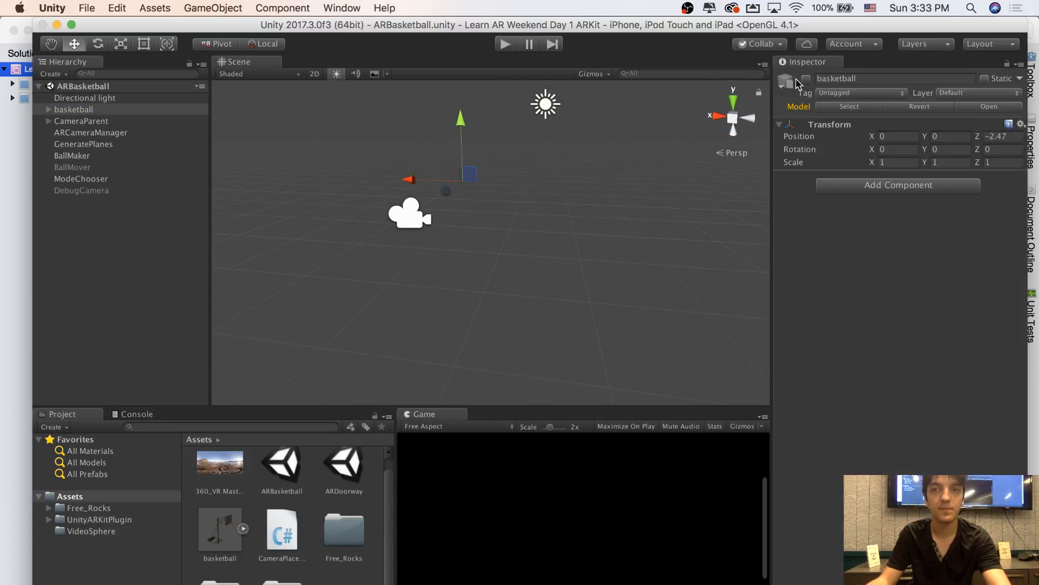
right_click_drag(564, 139, 533, 122)
key("w")
left_click(563, 199)
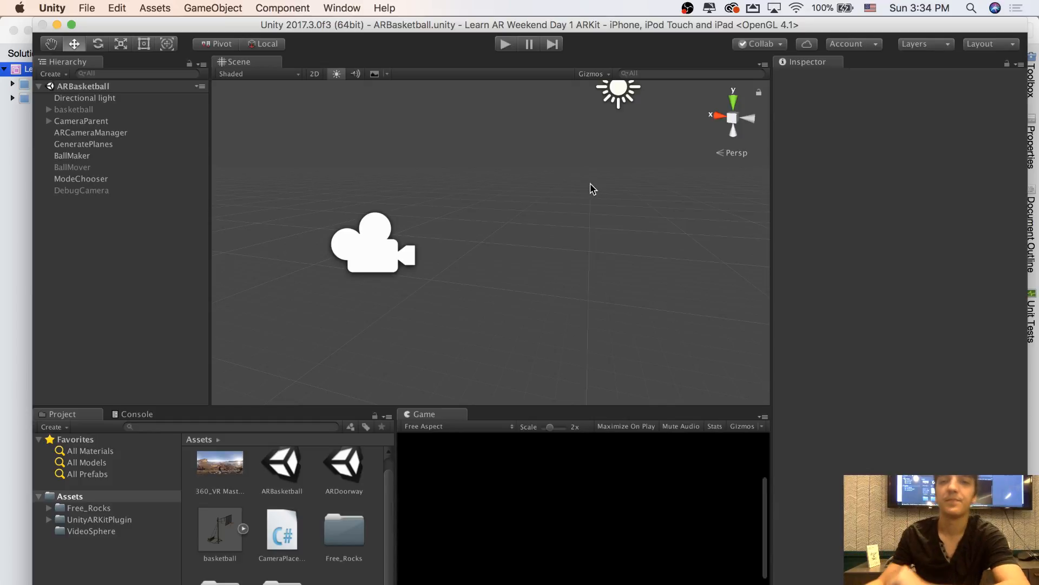
left_click_drag(585, 207, 605, 197, "alt")
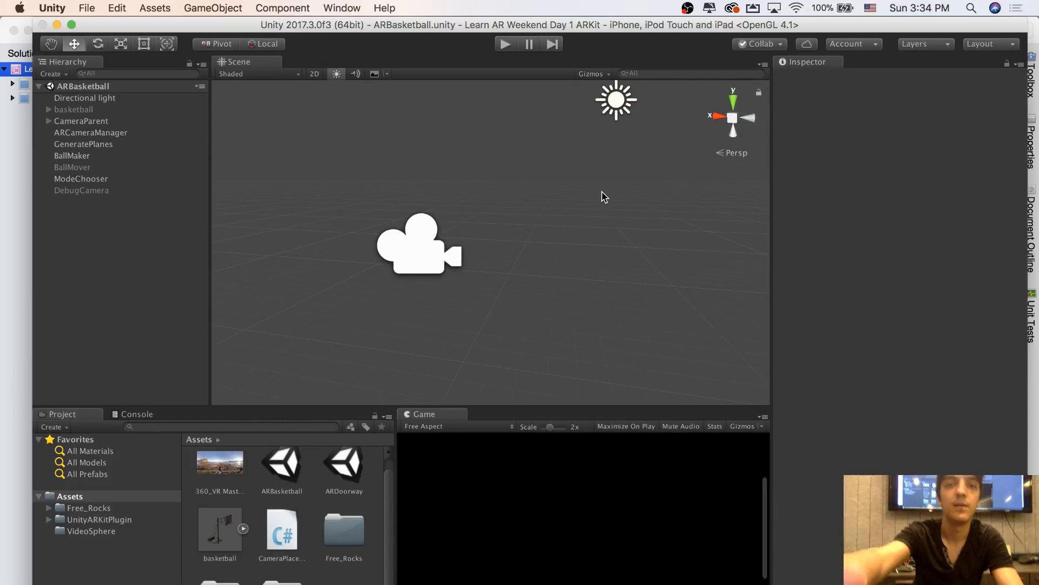